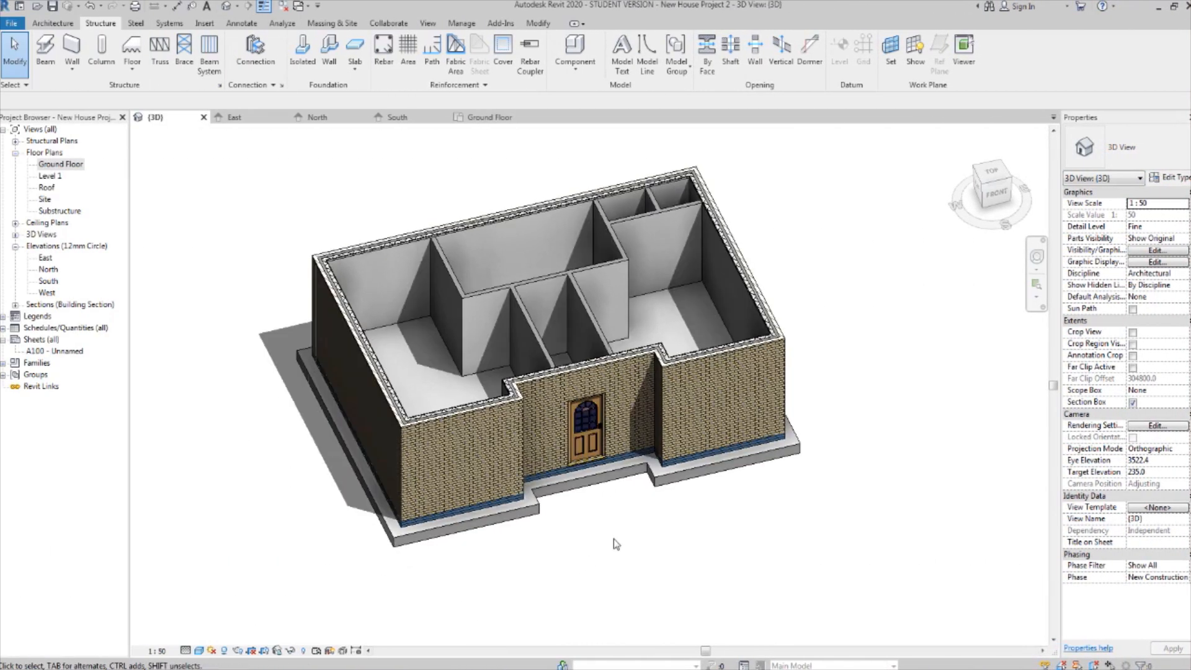
# Switch from the reference house photo back to Revit and open the Ground Floor plan.
pyautogui.keyDown('shift'); pyautogui.moveTo(677, 566); pyautogui.dragTo(605, 527, button='middle'); pyautogui.keyUp('shift')
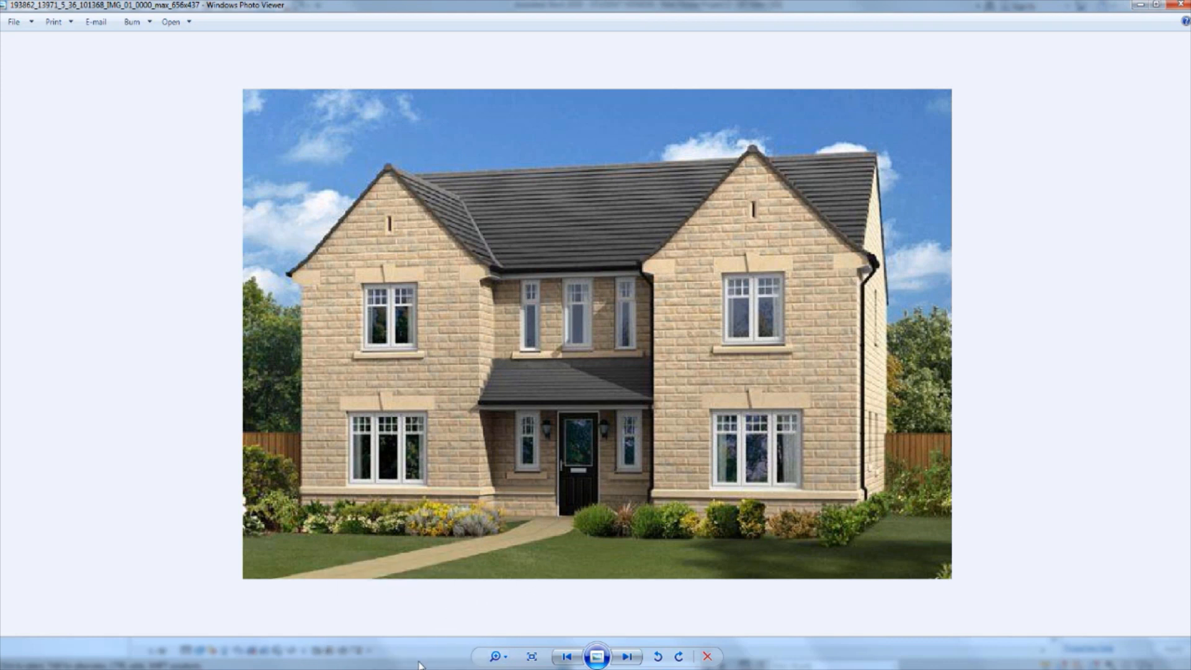
pyautogui.hotkey('alt', 'Tab')
pyautogui.moveTo(478, 508); pyautogui.dragTo(504, 548, button='middle')
pyautogui.keyDown('shift'); pyautogui.moveTo(505, 548); pyautogui.dragTo(570, 514, button='middle'); pyautogui.keyUp('shift')
pyautogui.moveTo(629, 419); pyautogui.dragTo(622, 431, button='middle')
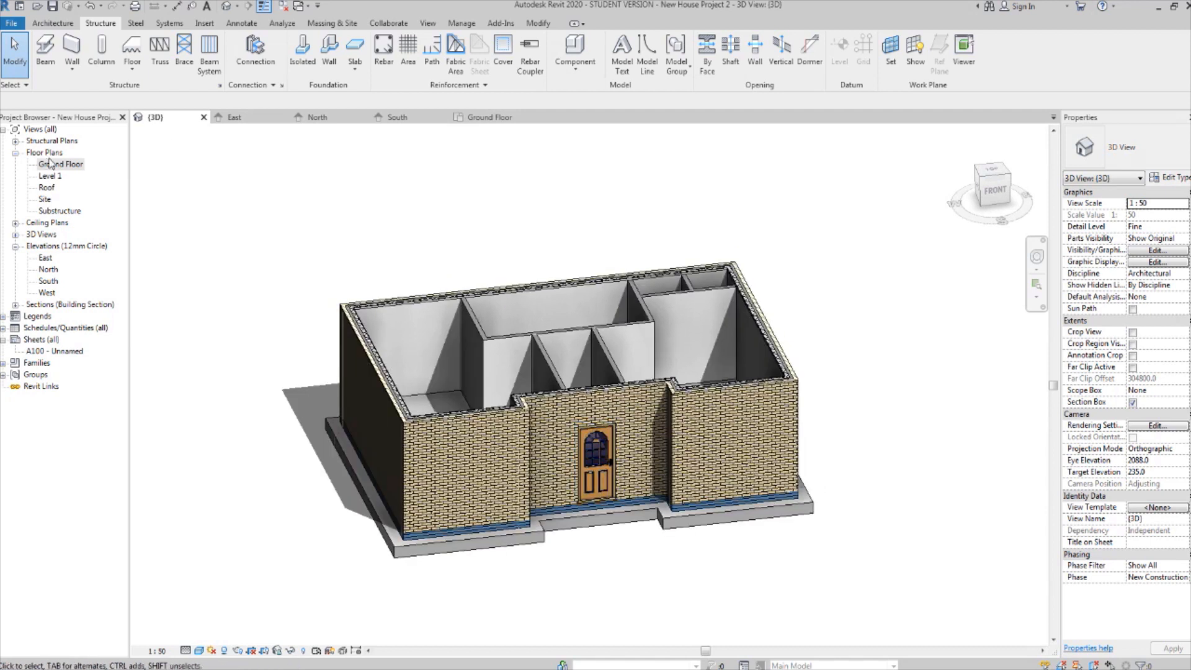
pyautogui.doubleClick(61, 166)
pyautogui.moveTo(799, 393)
pyautogui.mouseDown(button='middle')
pyautogui.moveTo(555, 367)
pyautogui.moveTo(502, 332)
pyautogui.mouseUp(button='middle')
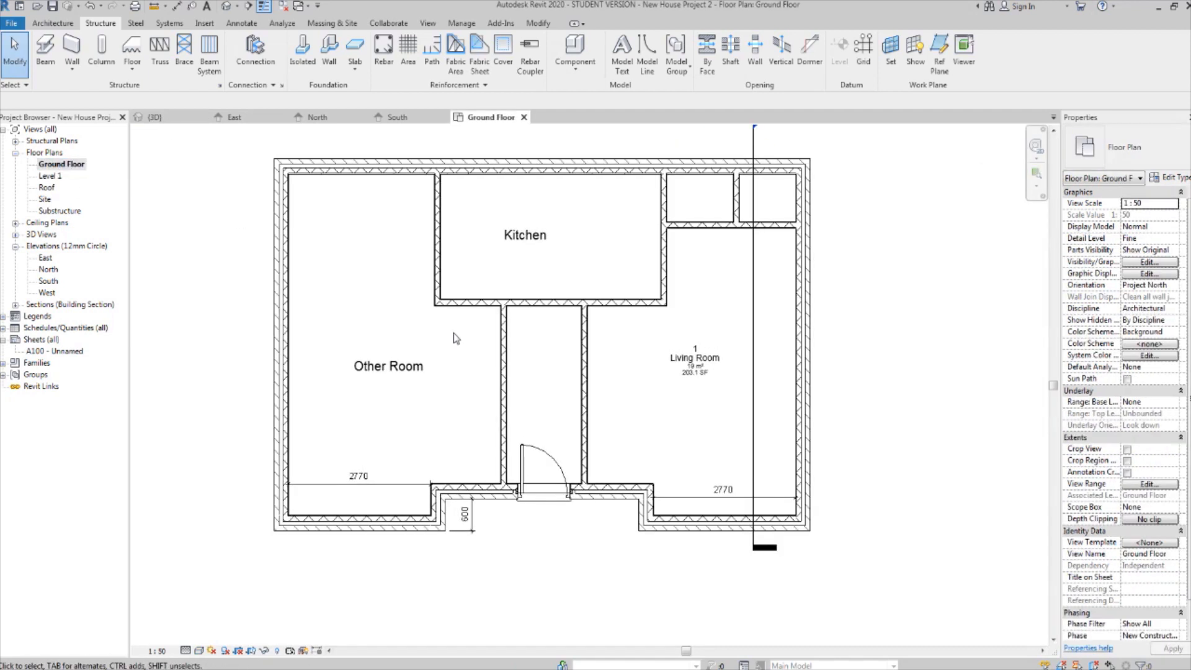
# Start the Window tool and begin loading a family from the Windows folder of the UK library.
pyautogui.click(53, 26)
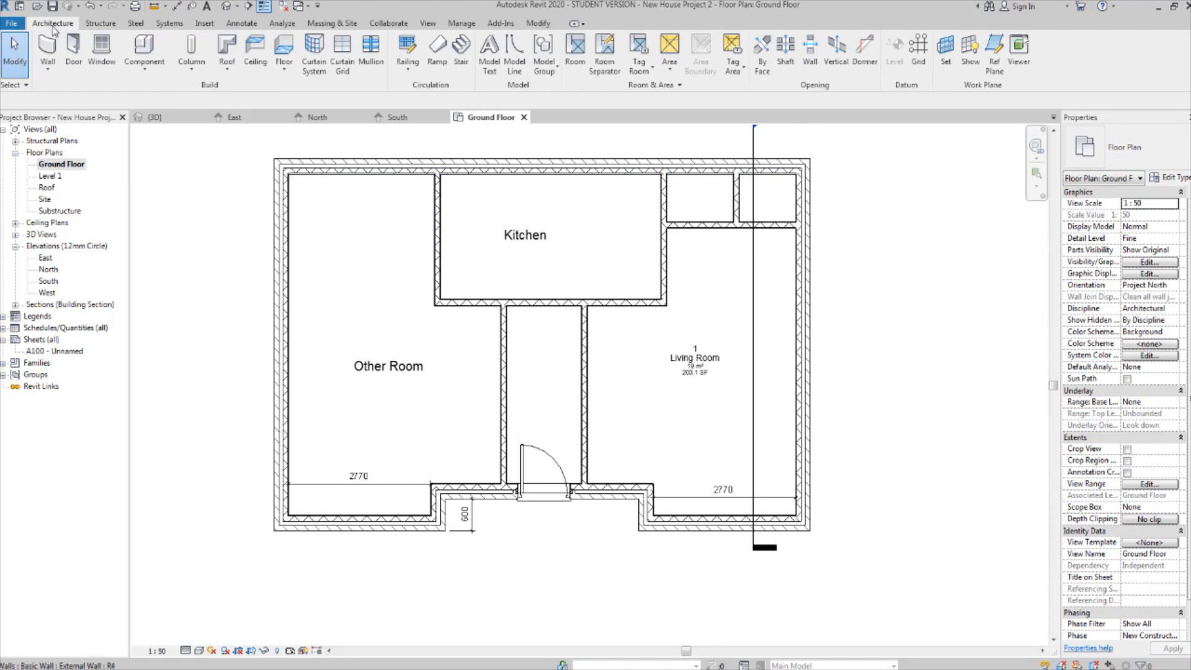
pyautogui.click(98, 50)
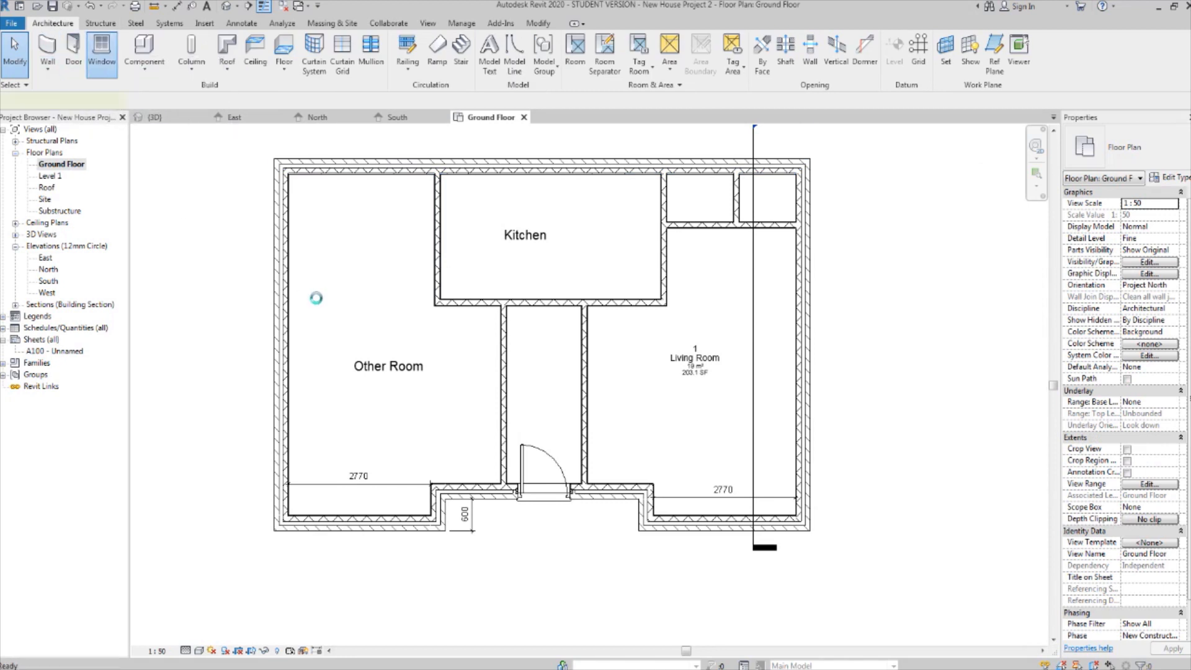
pyautogui.click(501, 55)
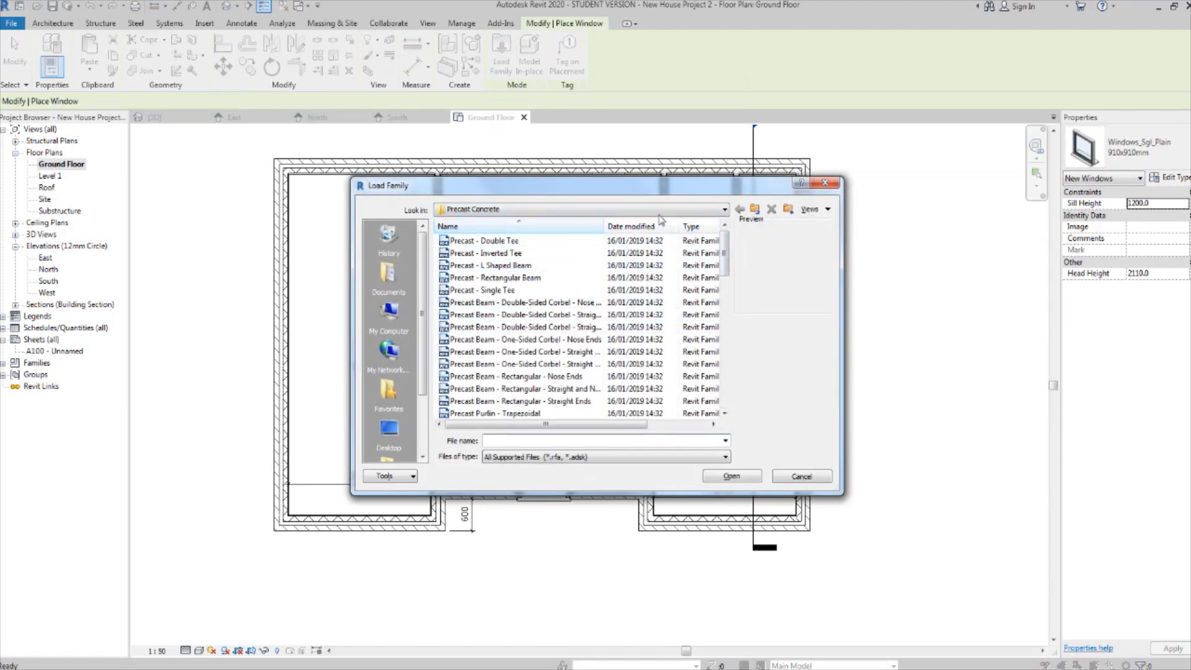
pyautogui.click(756, 210)
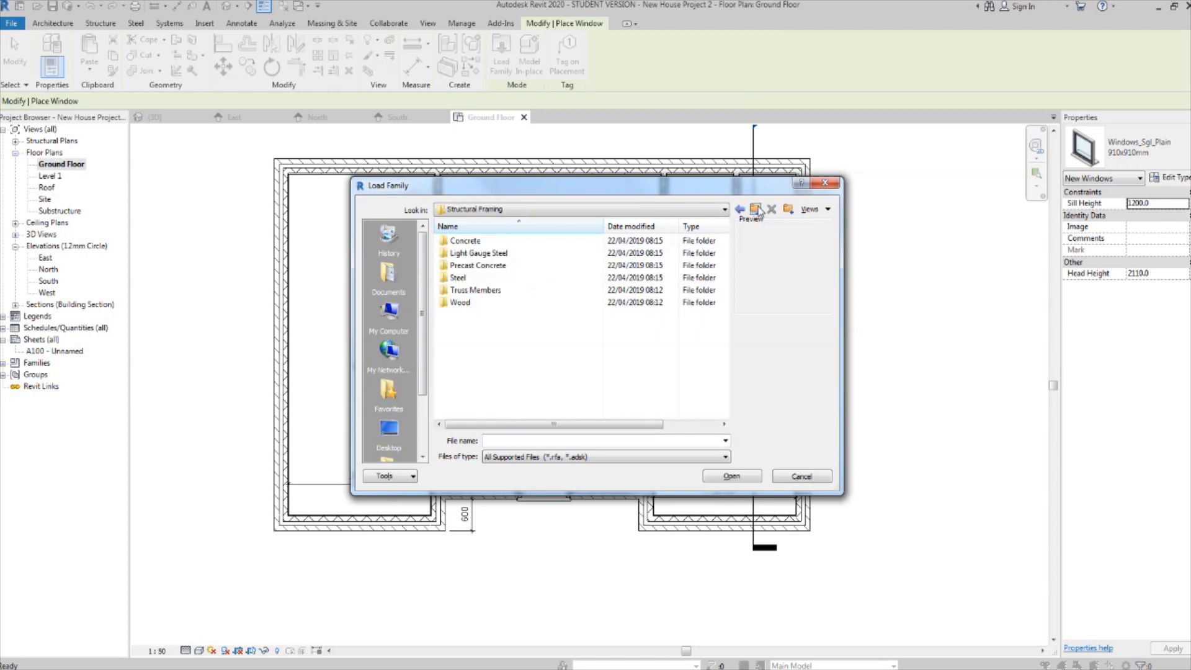
pyautogui.click(756, 210)
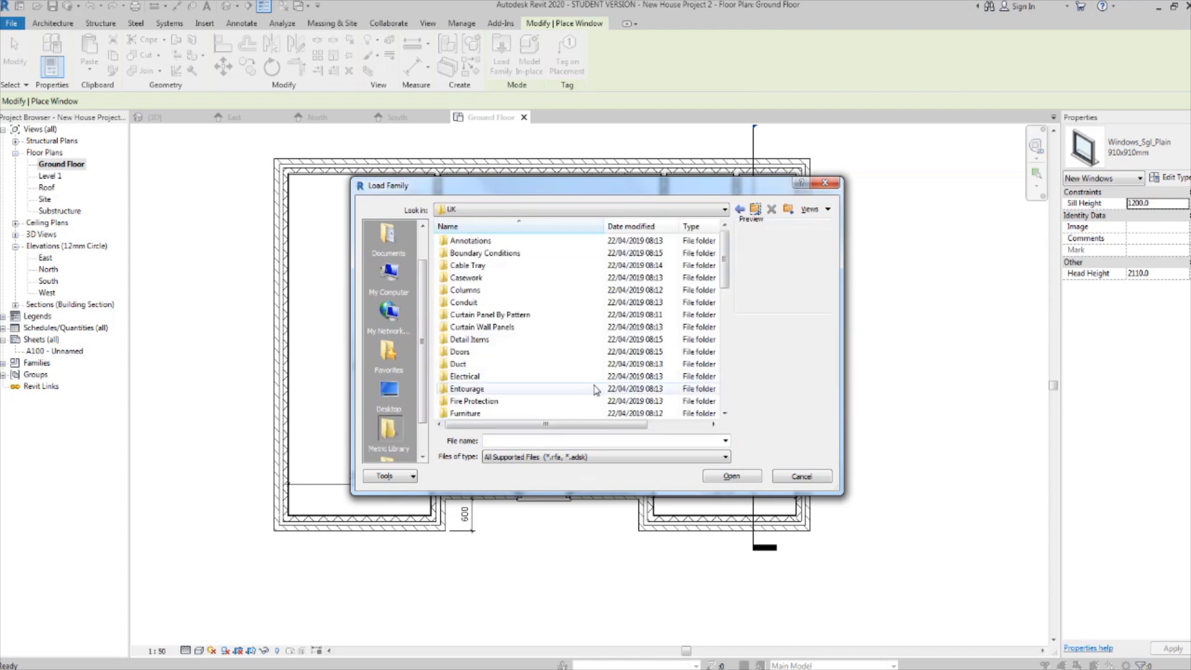
pyautogui.scroll(-8, 594, 390)
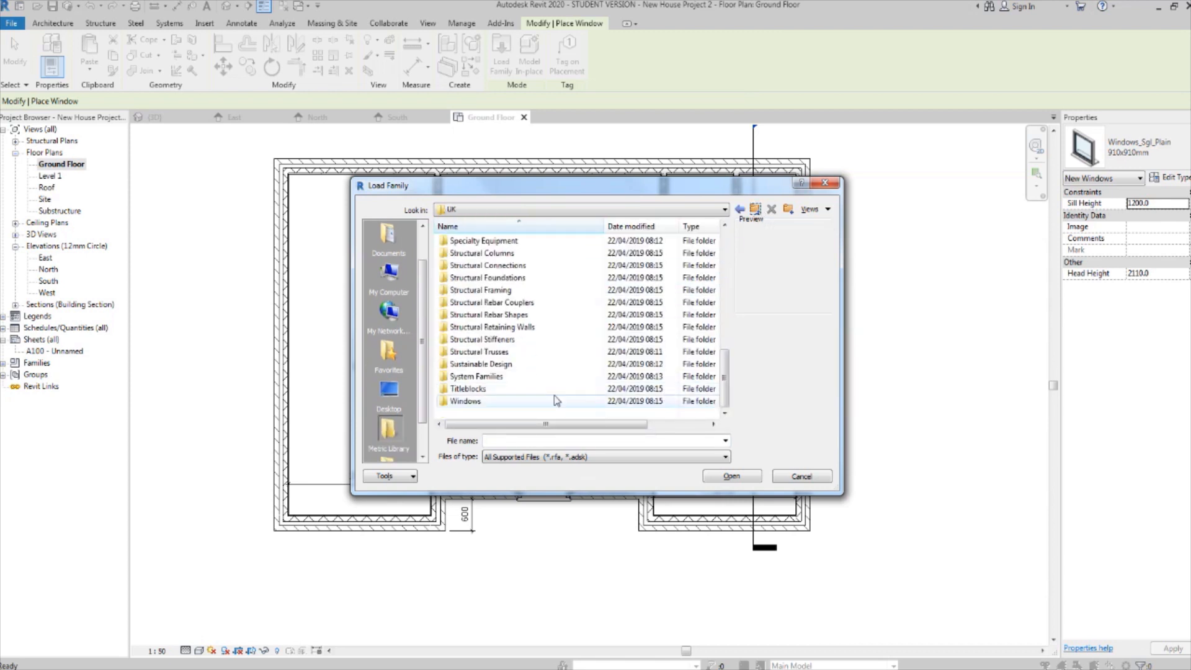
pyautogui.doubleClick(550, 401)
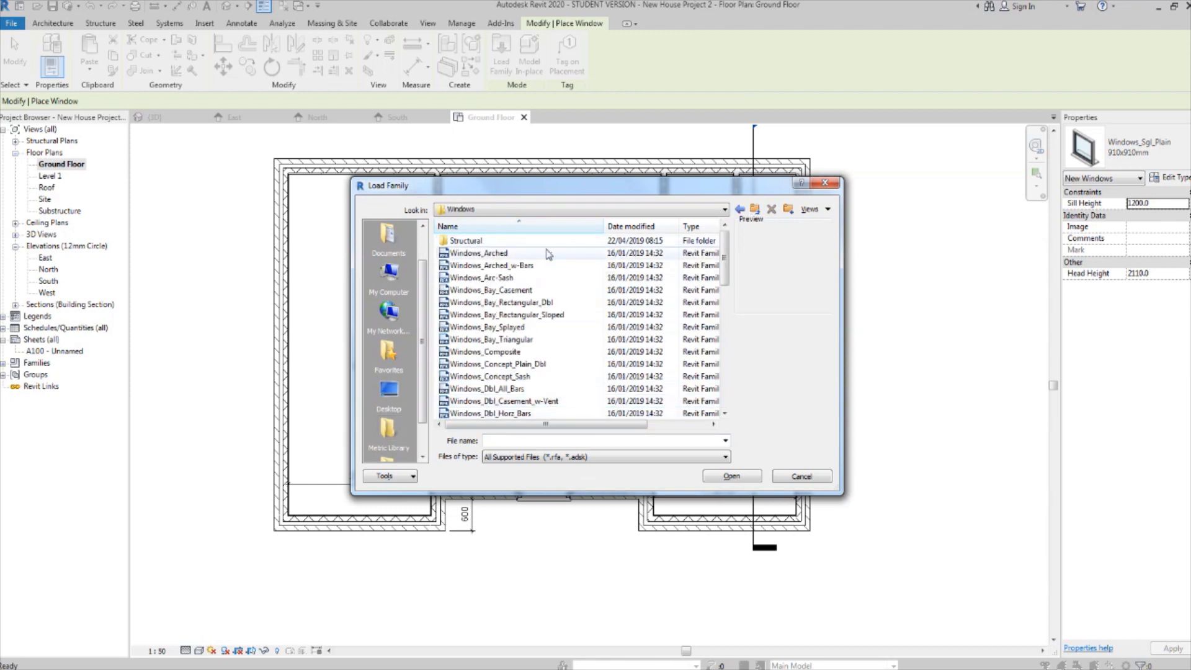
# Examine the previews of the window families in the Windows folder, comparing their styles with the reference house photo.
pyautogui.click(548, 254)
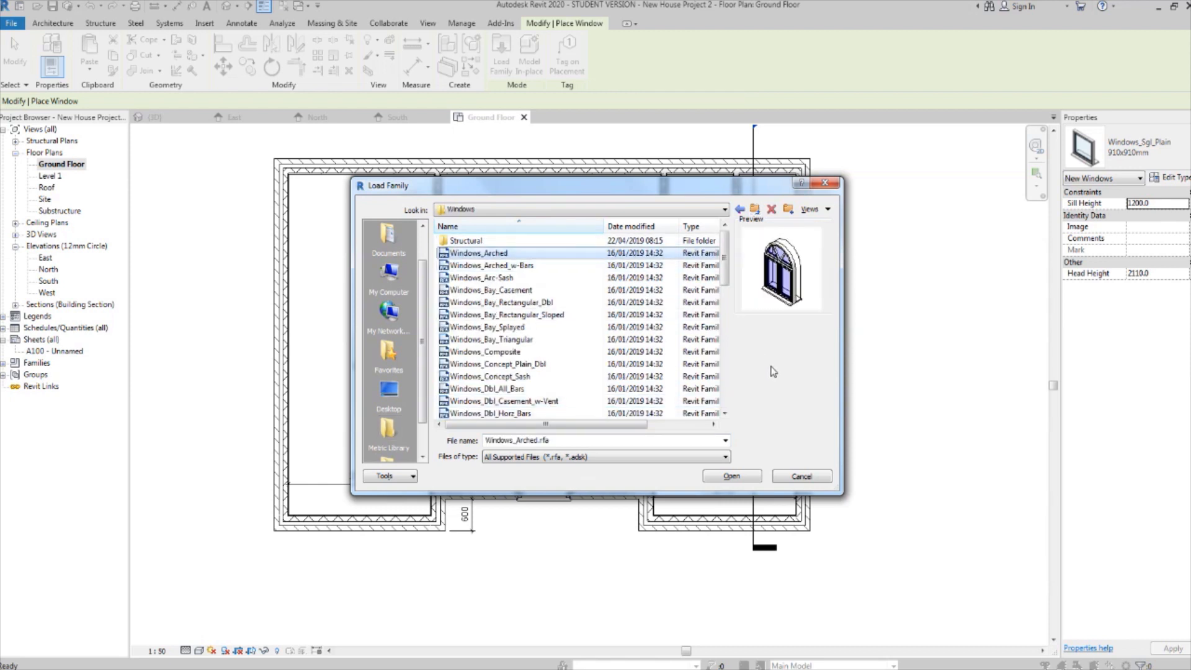
pyautogui.moveTo(440, 655)
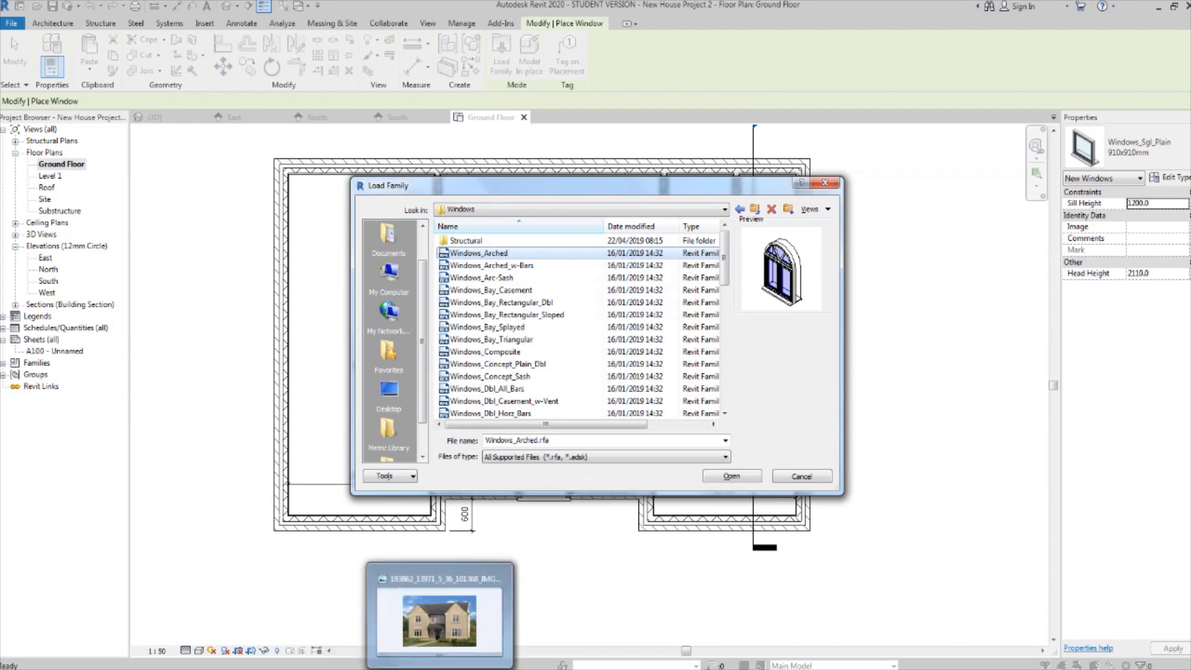
pyautogui.moveTo(445, 620)
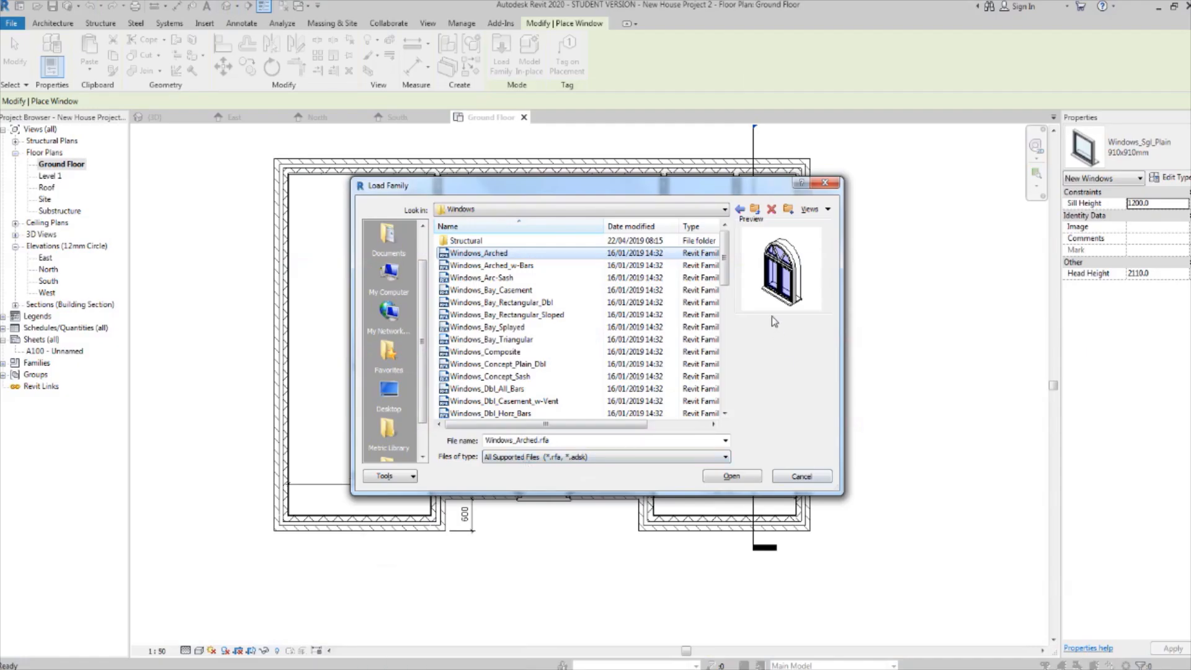
pyautogui.press('Down')
pyautogui.press('Down')
pyautogui.press('Down')
pyautogui.press('Down')
pyautogui.press('Down')
pyautogui.press('Down')
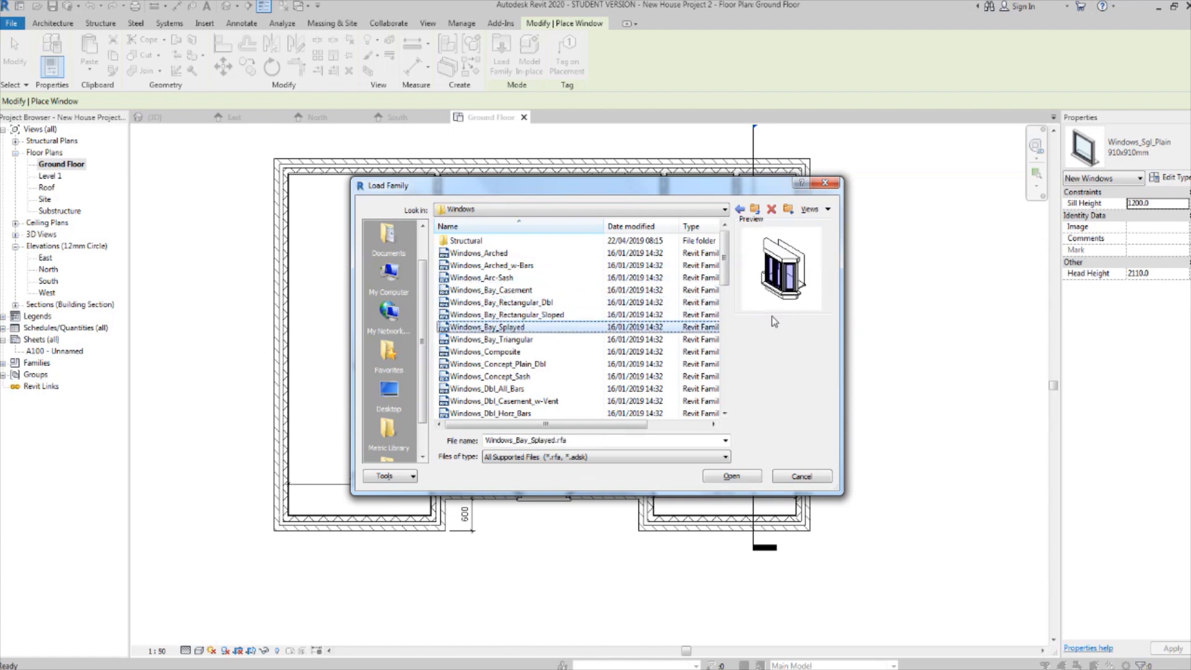
pyautogui.press('Down')
pyautogui.press('Down')
pyautogui.press('Down')
pyautogui.press('Down')
pyautogui.press('Down')
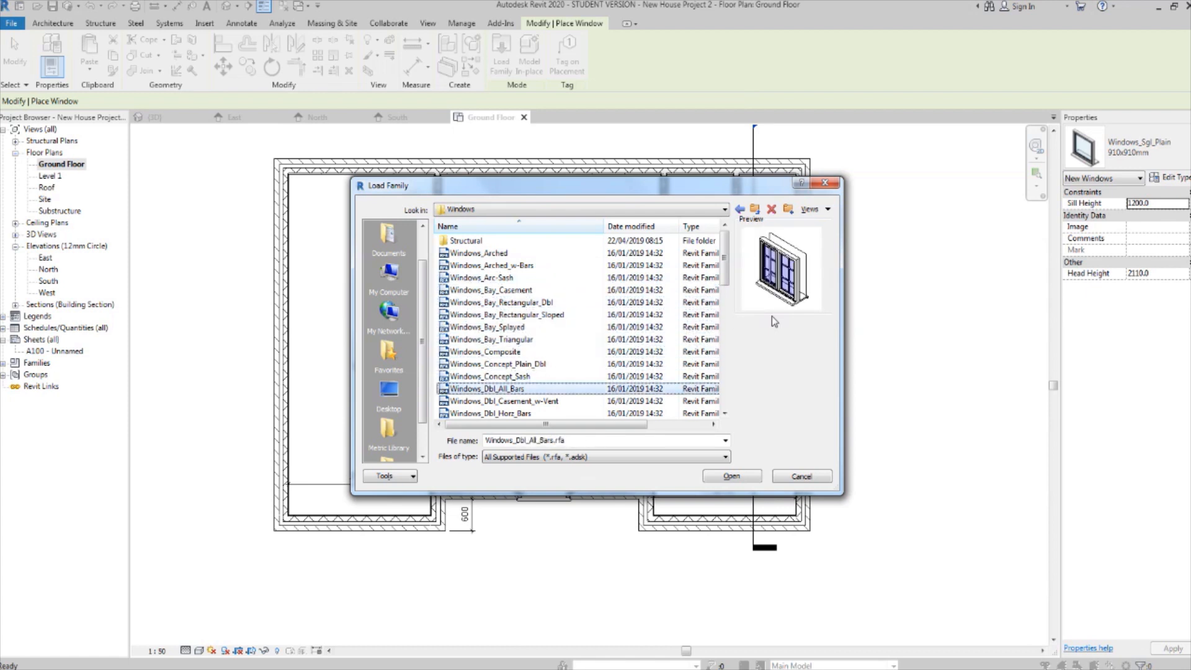
pyautogui.press('Down')
pyautogui.press('Down')
pyautogui.press('Up')
pyautogui.press('Up')
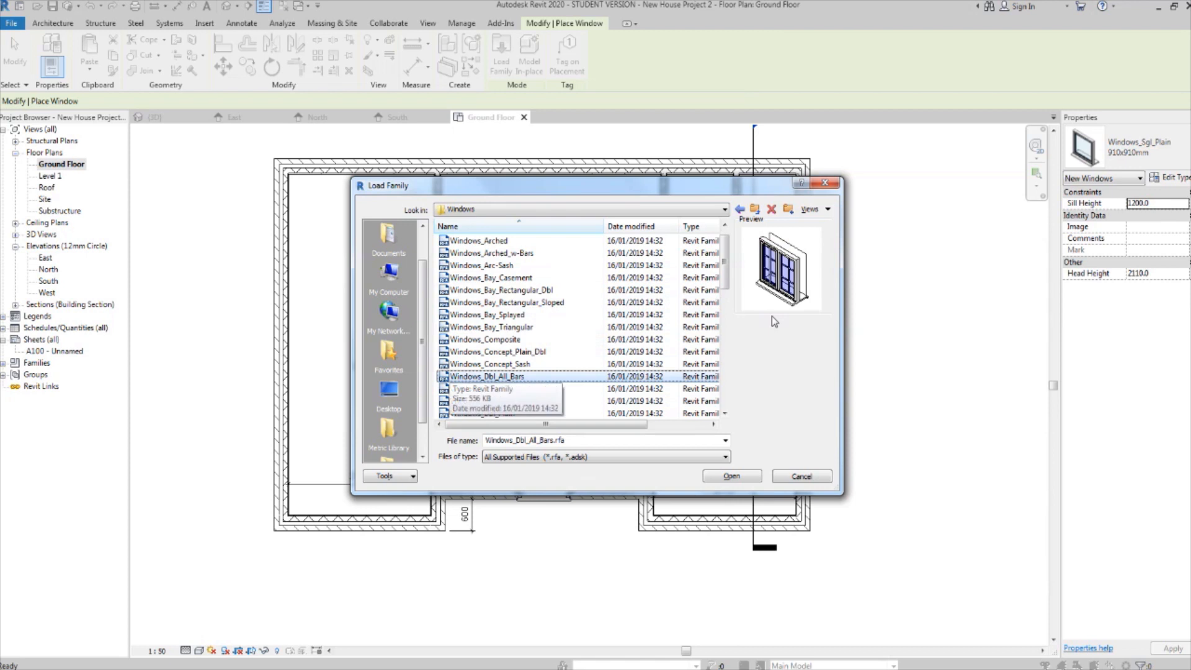
pyautogui.press('Down')
pyautogui.press('Down')
pyautogui.press('Down')
pyautogui.press('Down')
pyautogui.press('Down')
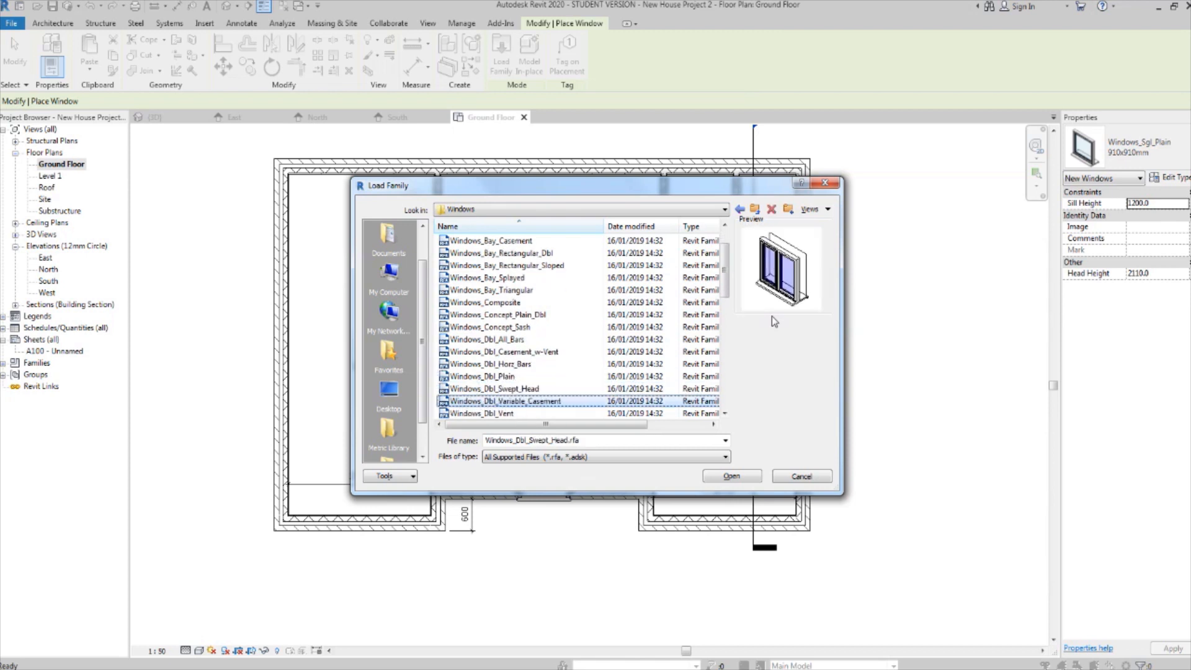
pyautogui.press('Down')
pyautogui.press('Down')
pyautogui.press('Down')
pyautogui.press('Down')
pyautogui.press('Down')
pyautogui.press('Down')
pyautogui.press('Down')
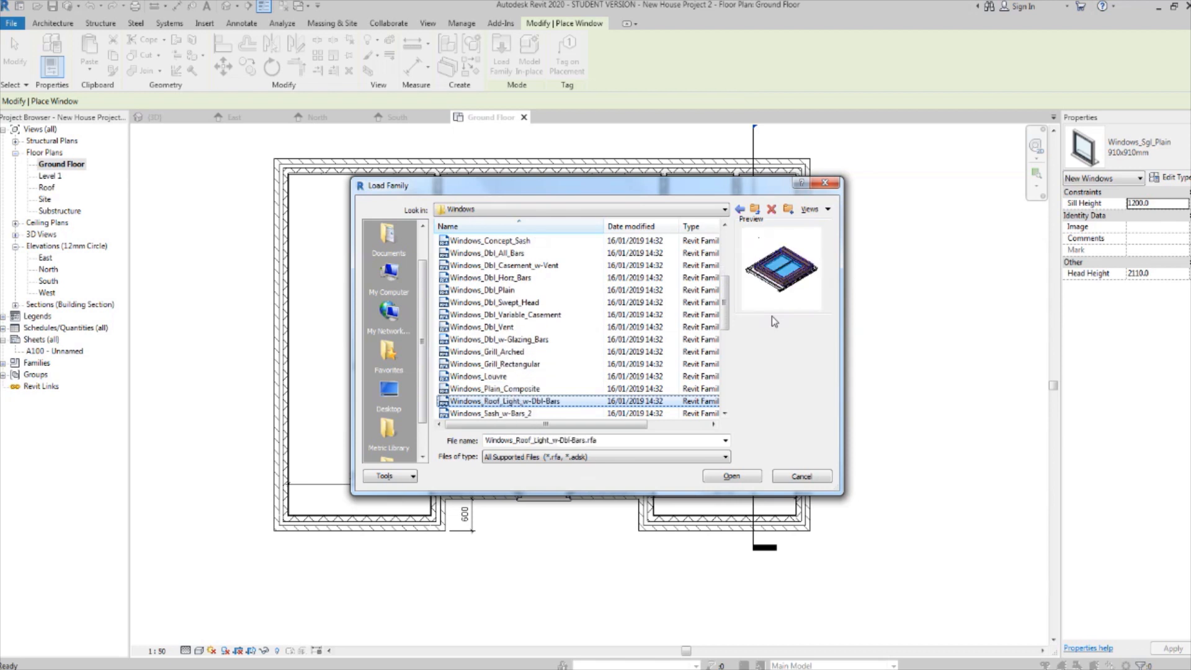
pyautogui.press('Down')
pyautogui.press('Down')
pyautogui.press('Down')
pyautogui.press('Down')
pyautogui.press('Down')
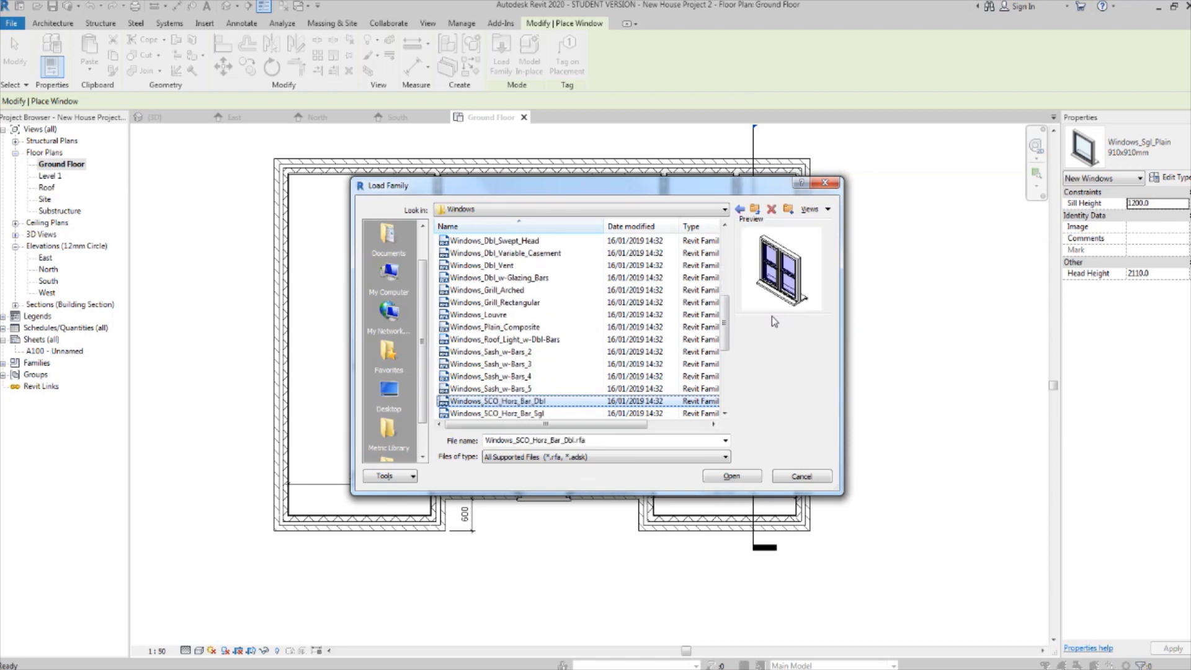
pyautogui.press('Down')
pyautogui.press('Down')
pyautogui.press('Down')
pyautogui.press('Down')
pyautogui.press('Down')
pyautogui.press('Down')
pyautogui.press('Down')
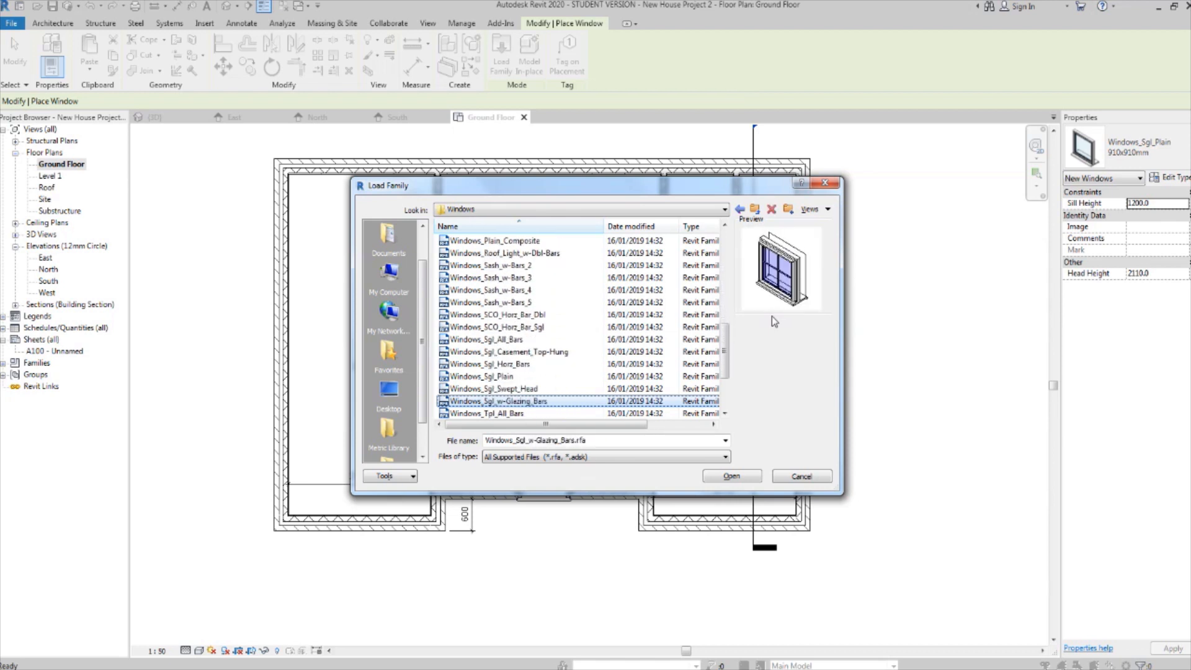
pyautogui.press('Down')
pyautogui.press('Down')
pyautogui.press('Up')
pyautogui.press('Up')
pyautogui.press('Up')
pyautogui.press('Down')
pyautogui.press('Down')
pyautogui.press('Down')
pyautogui.press('Down')
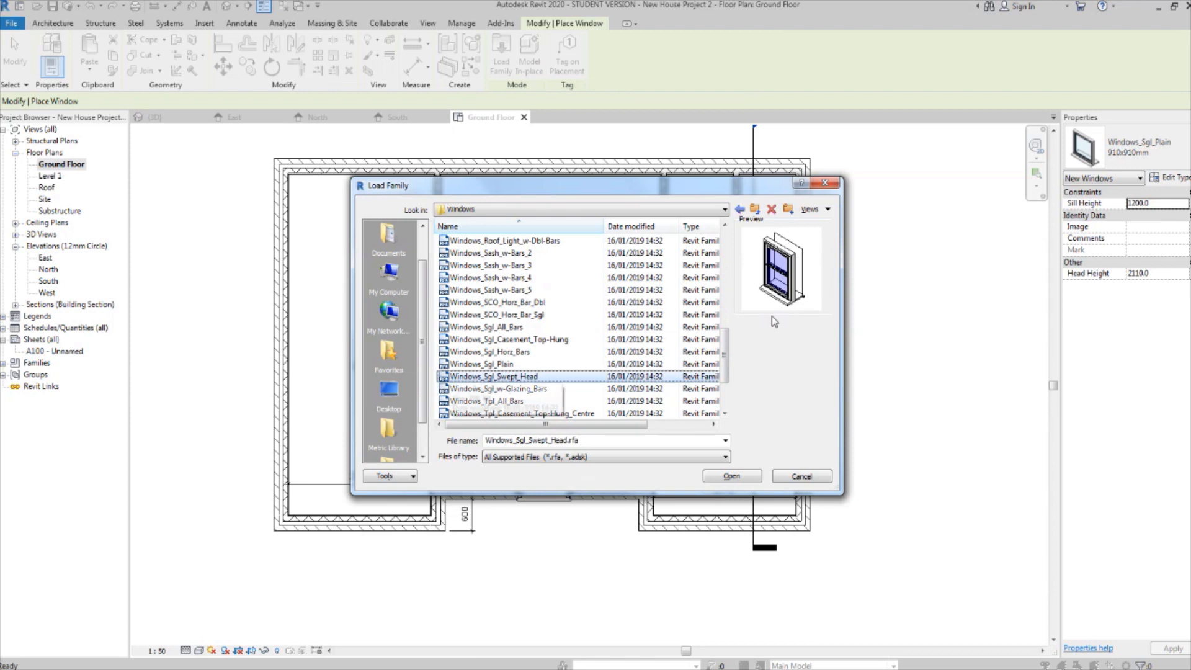
pyautogui.press('Down')
pyautogui.press('Down')
pyautogui.press('Down')
pyautogui.press('Down')
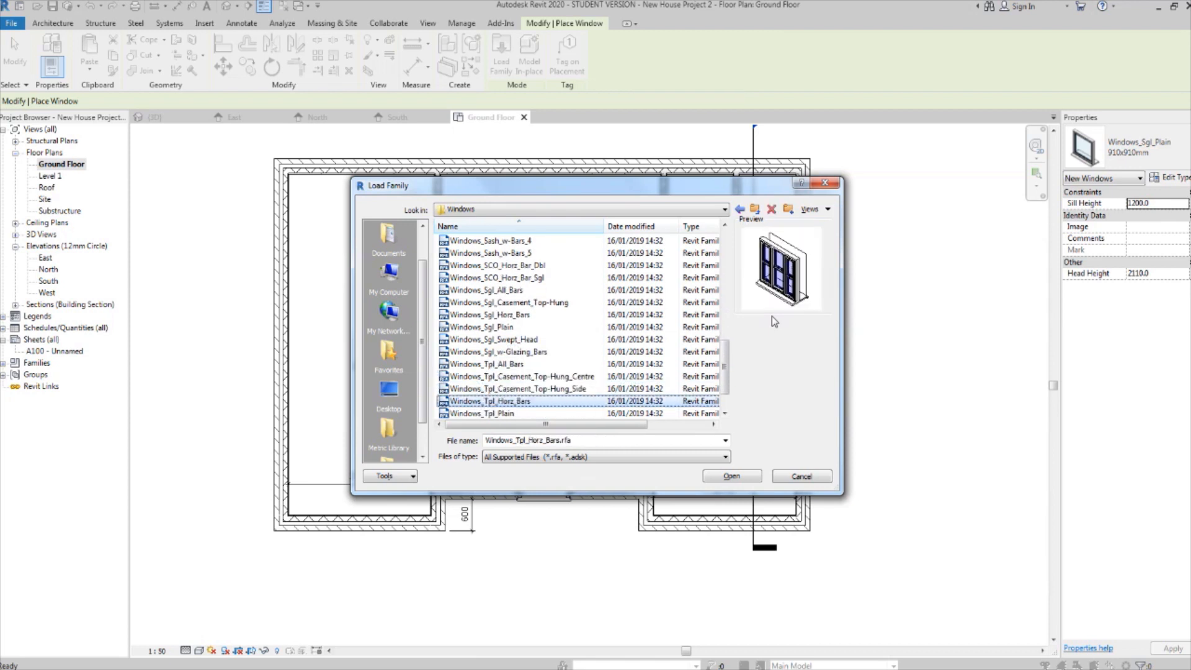
pyautogui.press('Up')
pyautogui.press('Up')
pyautogui.press('Up')
pyautogui.press('Up')
pyautogui.press('Up')
pyautogui.press('Up')
pyautogui.press('Up')
pyautogui.press('Up')
pyautogui.press('Up')
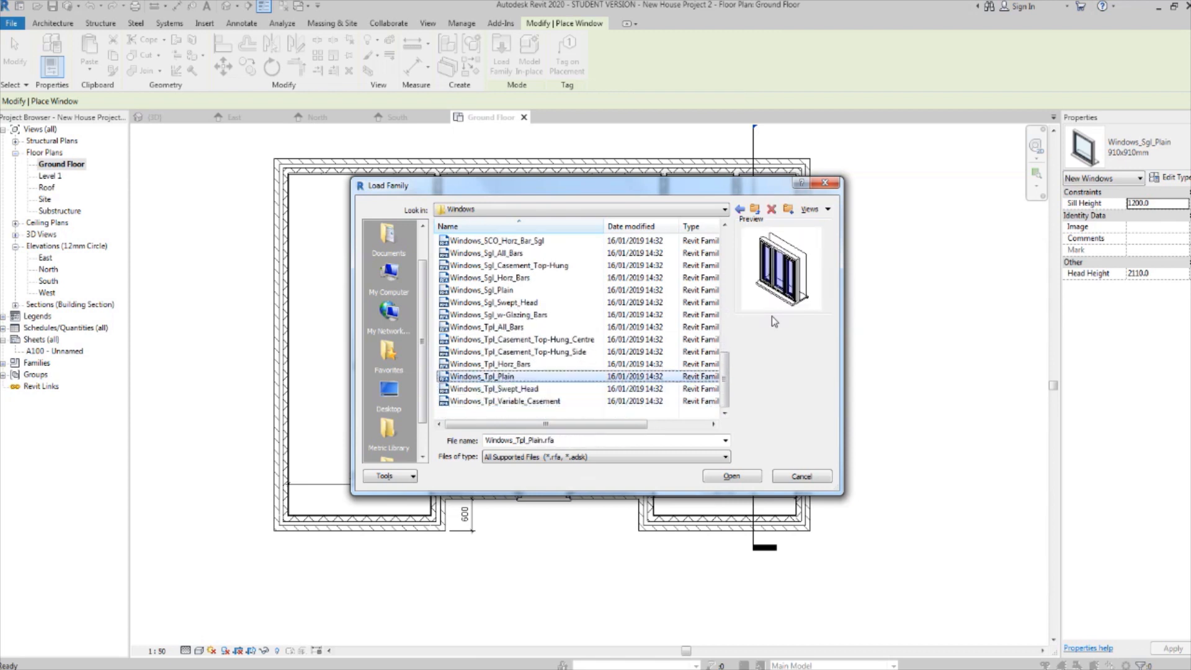
pyautogui.press('Up')
pyautogui.press('Up')
pyautogui.press('Up')
pyautogui.press('Up')
pyautogui.press('Up')
pyautogui.press('Up')
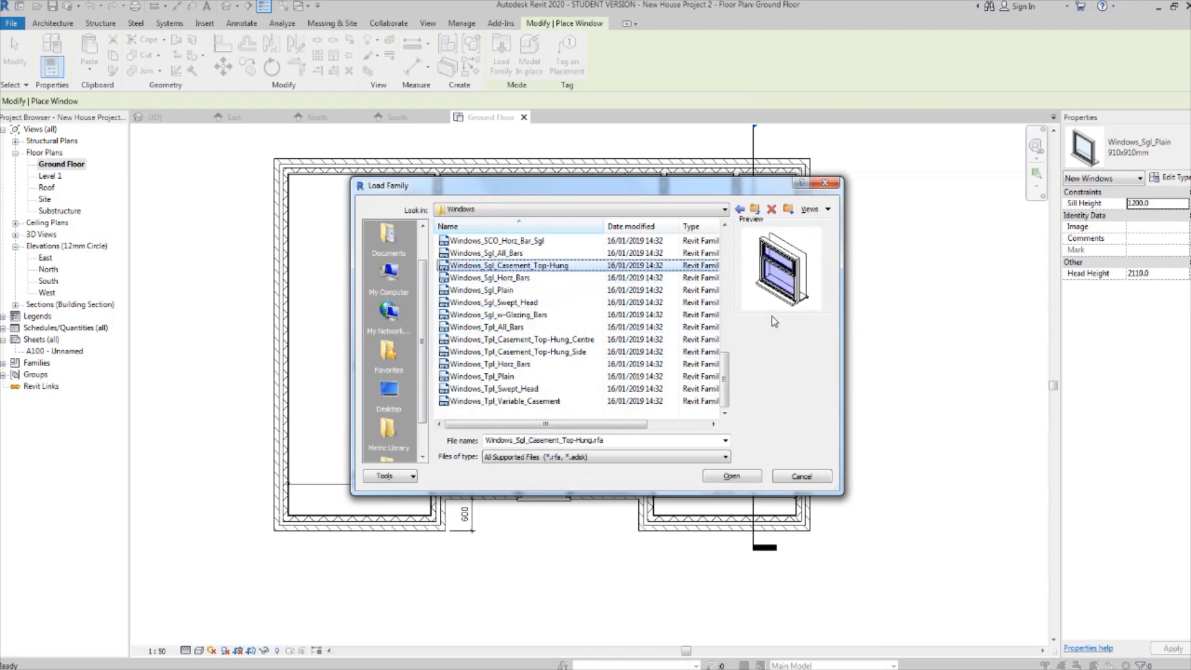
pyautogui.press('Up')
pyautogui.press('Up')
pyautogui.press('Up')
pyautogui.press('Up')
pyautogui.press('Up')
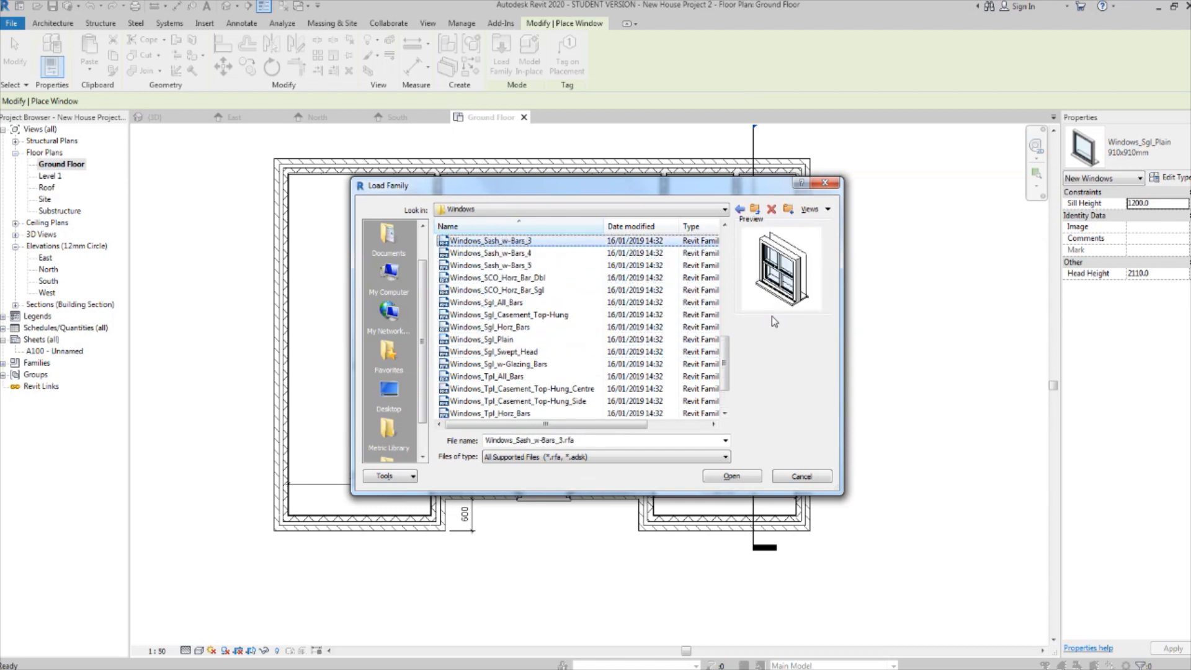
# Choose and load the Windows_Sgl_Swept_Head window family into the project.
pyautogui.press('Down')
pyautogui.press('Down')
pyautogui.press('Down')
pyautogui.press('Down')
pyautogui.press('Down')
pyautogui.press('Down')
pyautogui.press('Down')
pyautogui.press('Down')
pyautogui.press('Down')
pyautogui.press('Down')
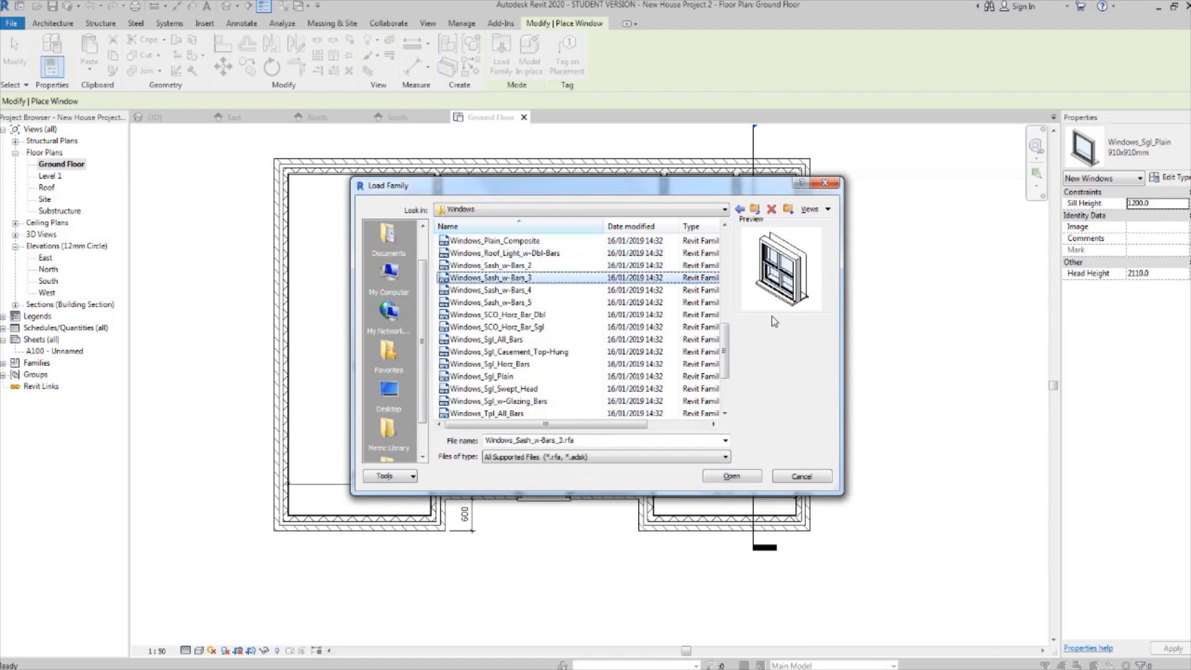
pyautogui.press('Down')
pyautogui.press('Down')
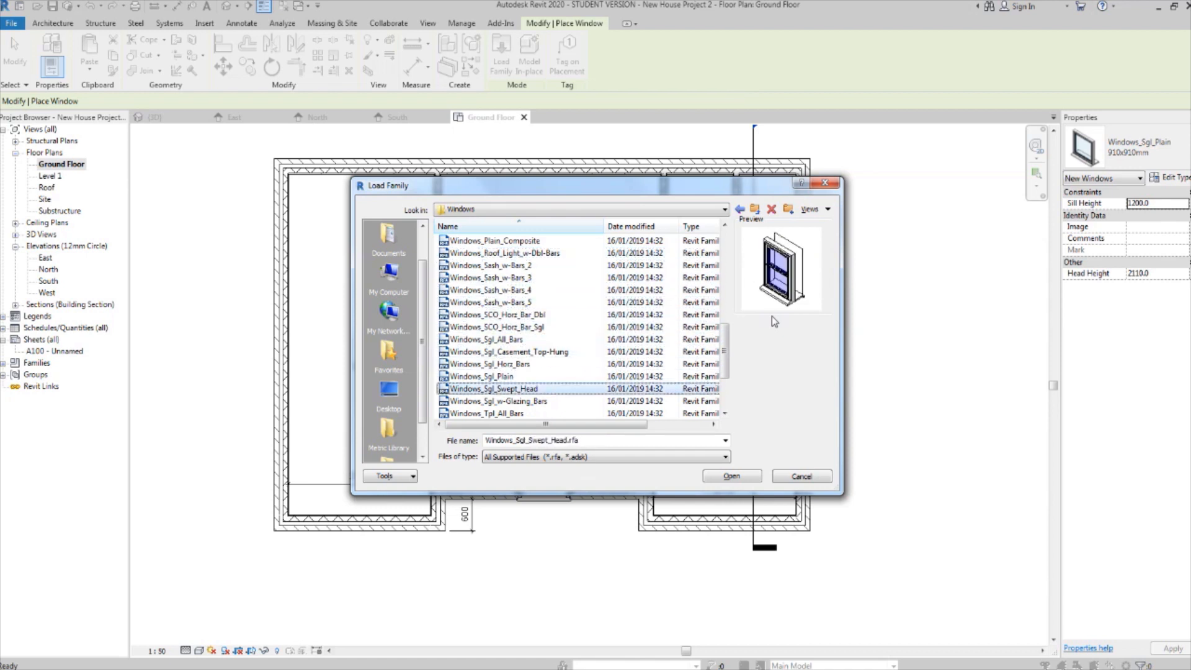
pyautogui.press('Up')
pyautogui.press('Down')
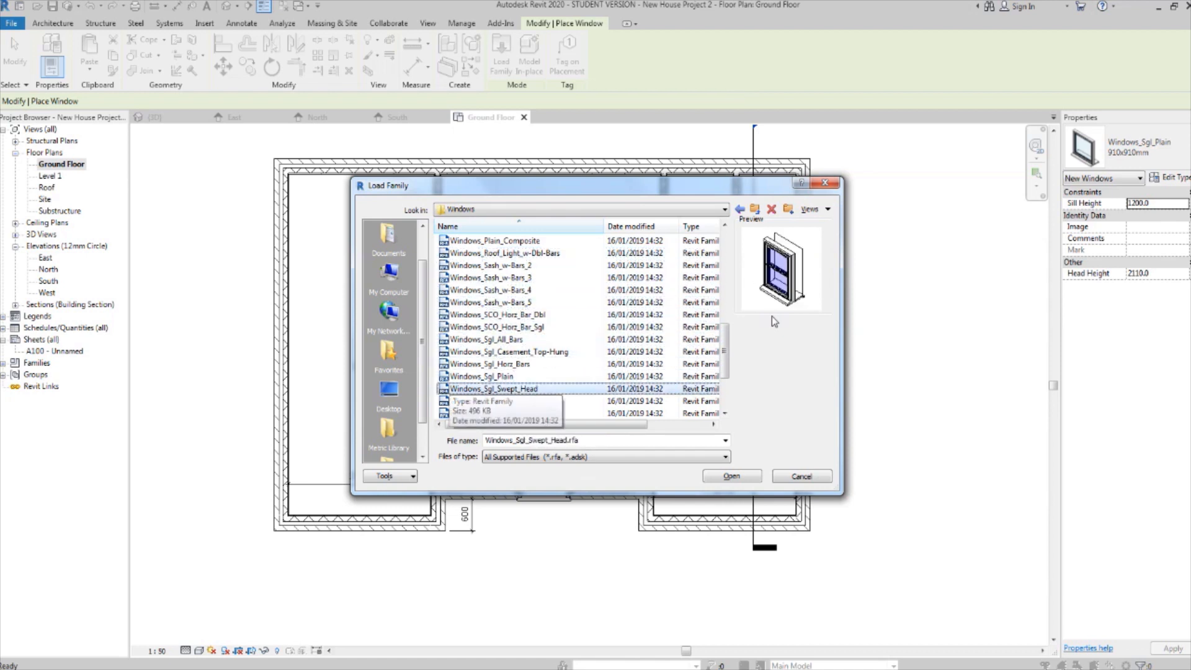
pyautogui.click(732, 475)
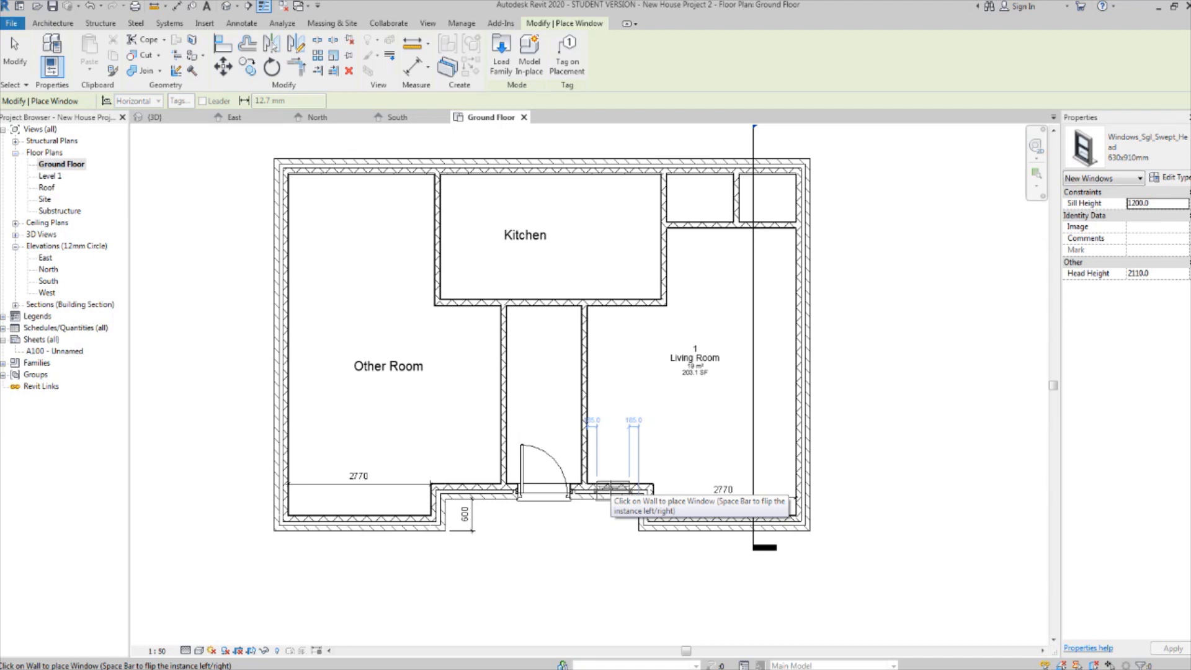
# Place a 630x910mm Windows_Sgl_Swept_Head window in the recessed front wall between the door and the living room corner, about 185 mm from the corner.
pyautogui.click(613, 487)
pyautogui.press('Escape')
pyautogui.press('Escape')
# Flip the new window's facing between the inside and outside of the front wall.
pyautogui.scroll(5, 676, 452)
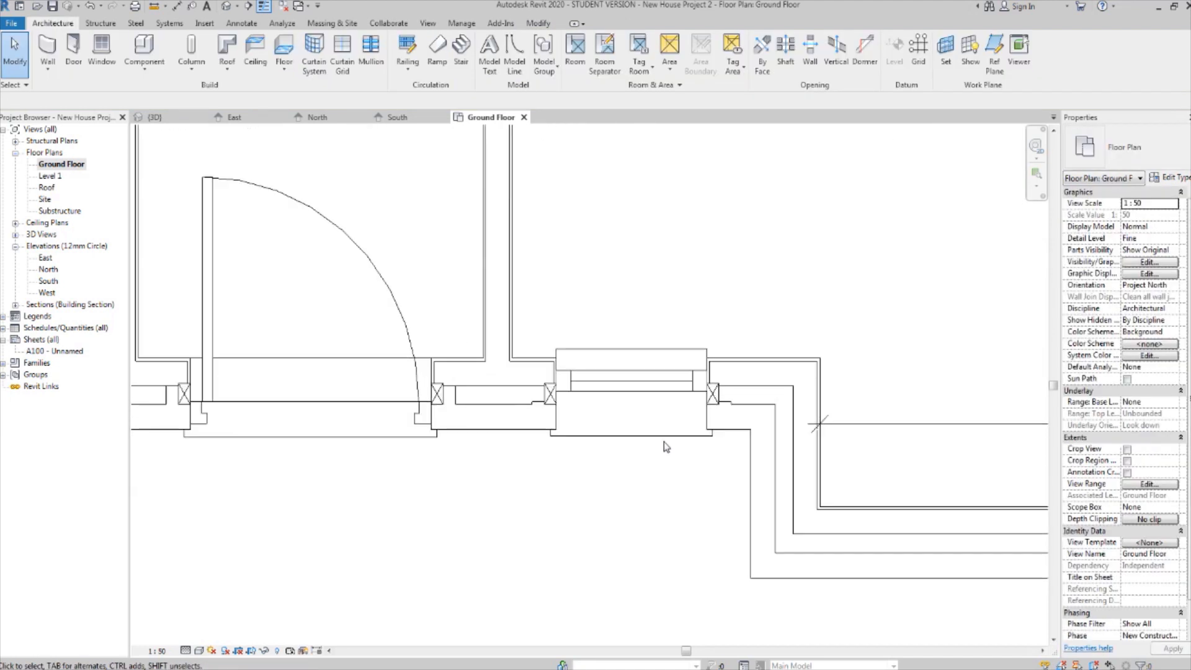
pyautogui.click(626, 389)
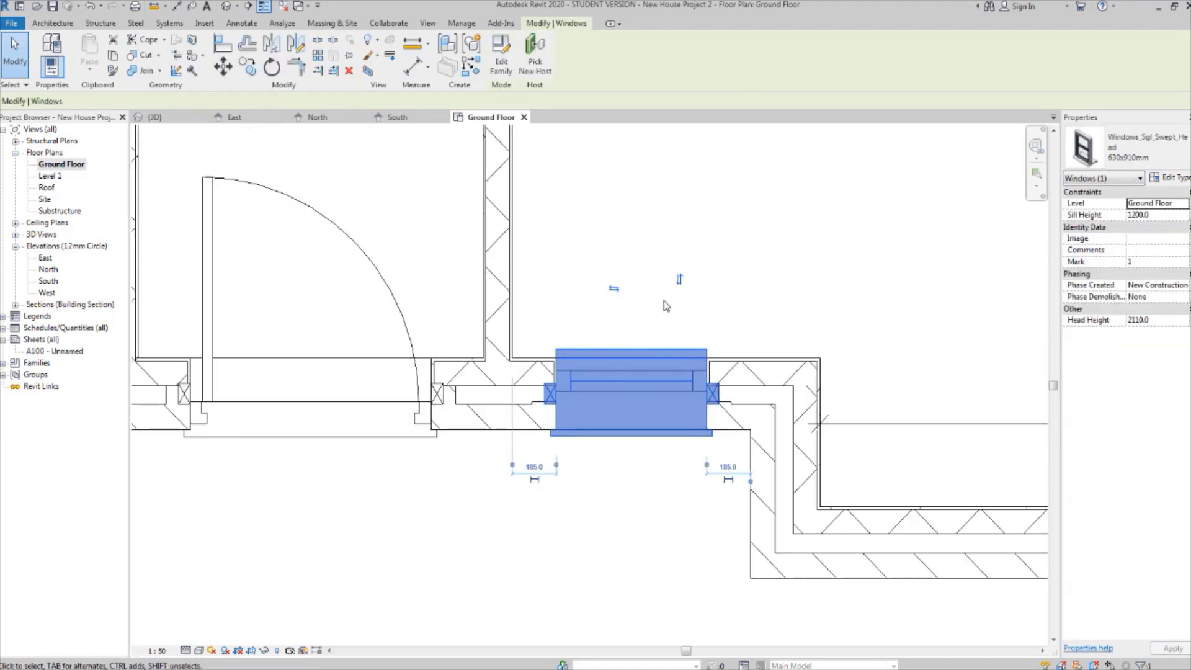
pyautogui.click(679, 281)
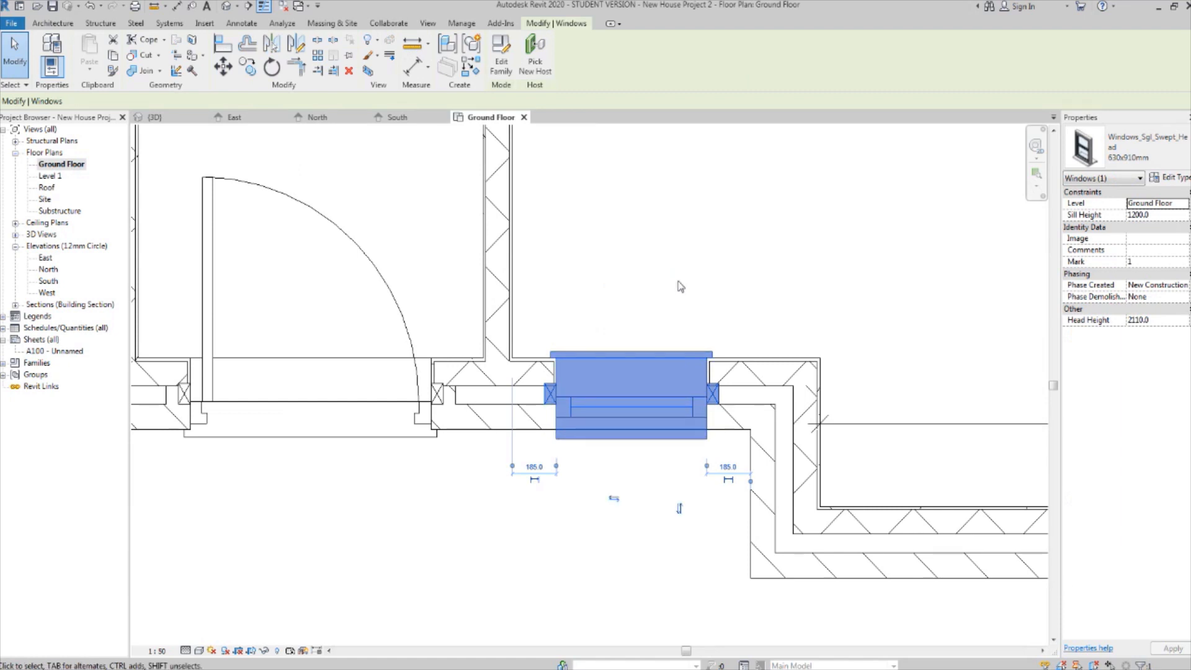
pyautogui.click(663, 328)
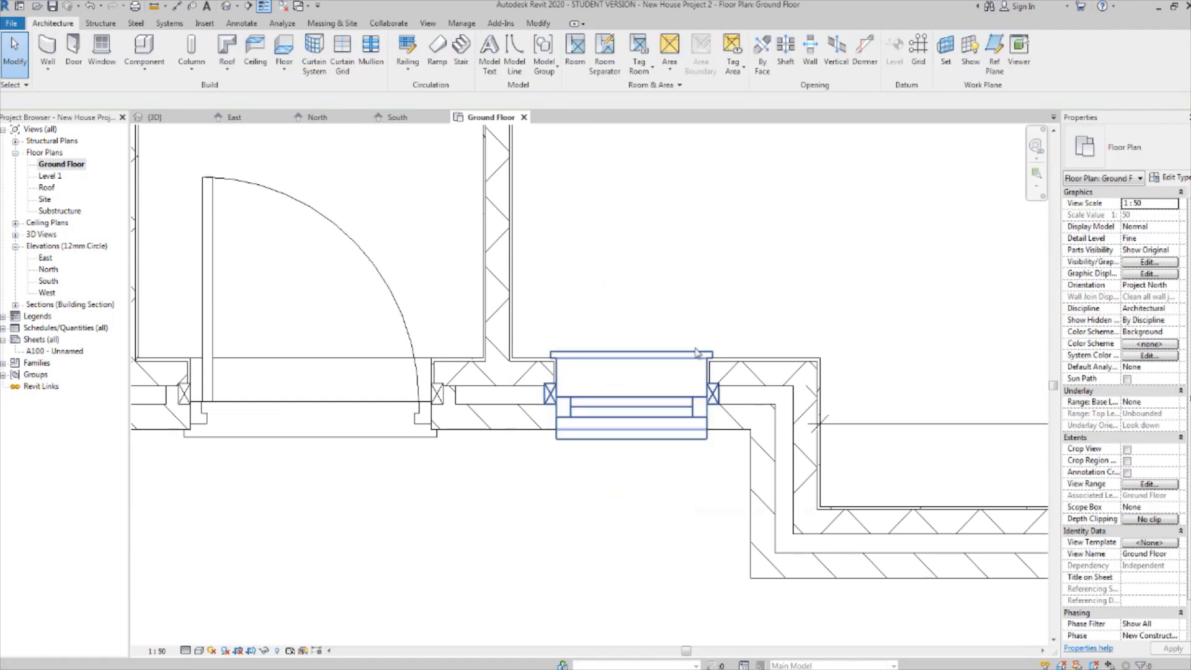
# Isolate the swept-head window in the 3D view with a selection box.
pyautogui.click(620, 431)
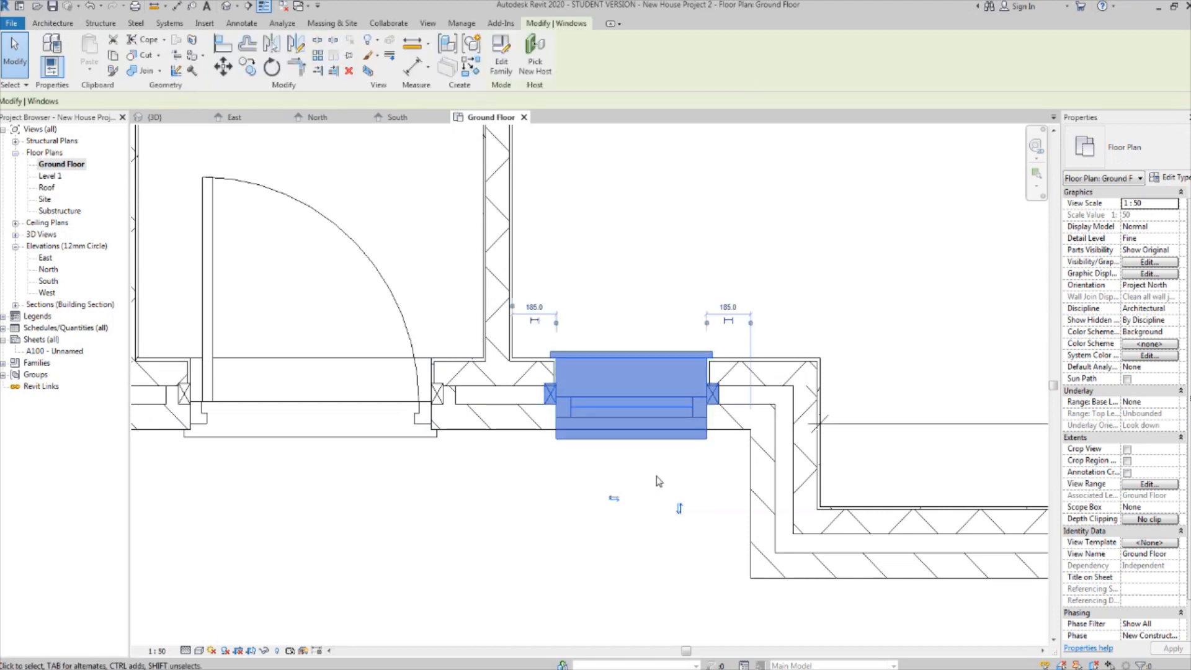
pyautogui.click(376, 75)
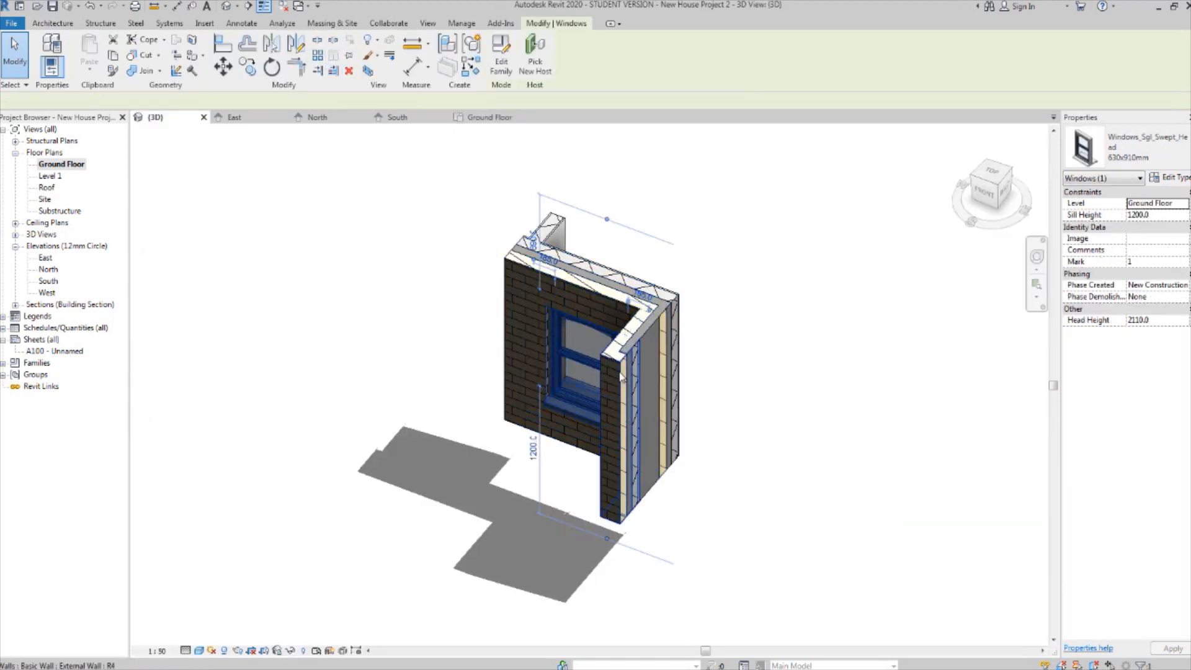
# Examine the isolated swept-head window and its sill from the outside and inside faces of the wall.
pyautogui.scroll(1, 623, 377)
pyautogui.click(755, 391)
pyautogui.keyDown('shift'); pyautogui.moveTo(704, 429); pyautogui.dragTo(738, 421, button='middle'); pyautogui.keyUp('shift')
pyautogui.scroll(4, 576, 431)
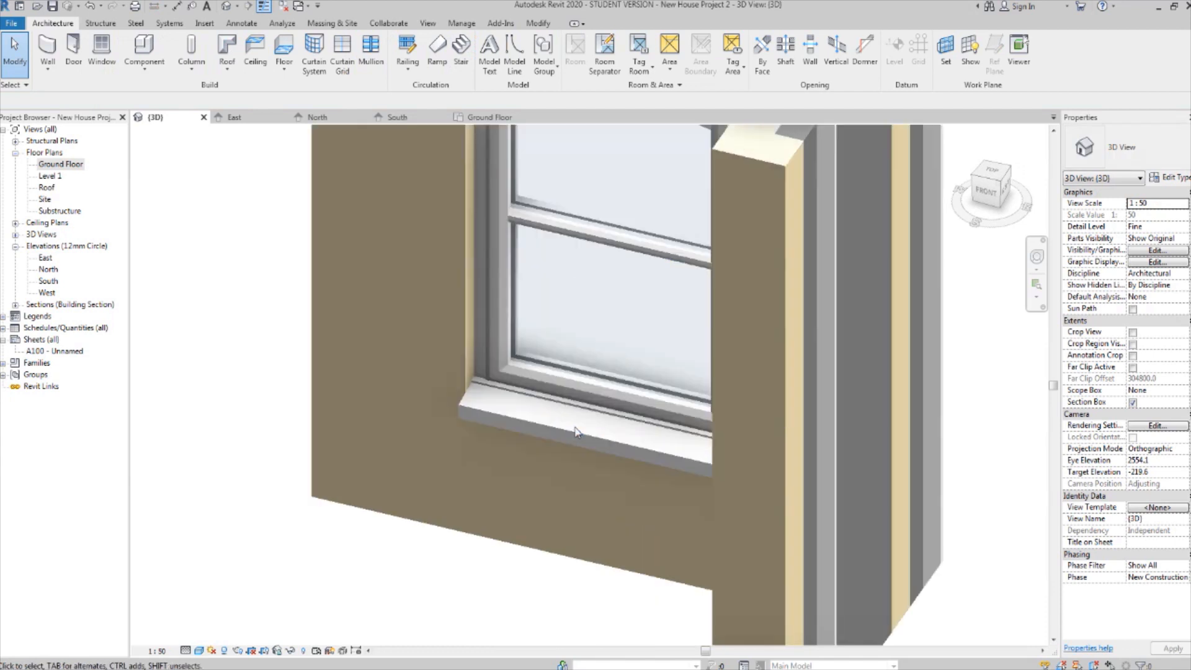
pyautogui.keyDown('shift'); pyautogui.moveTo(575, 432); pyautogui.dragTo(723, 464, button='middle'); pyautogui.keyUp('shift')
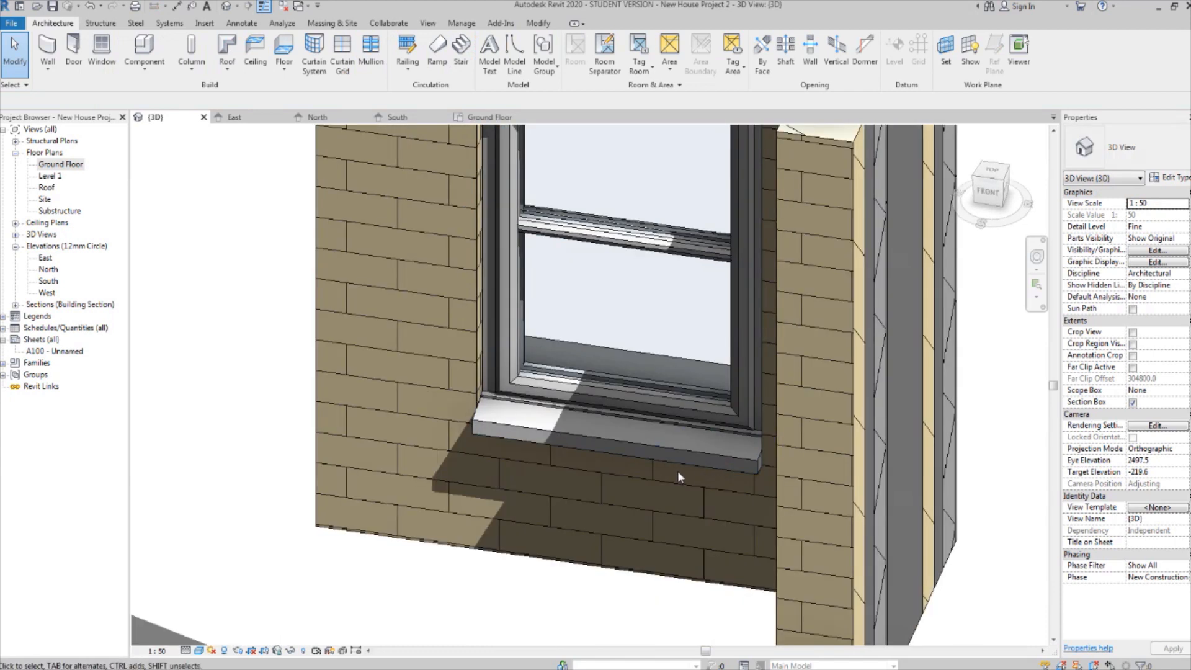
pyautogui.scroll(-2, 534, 436)
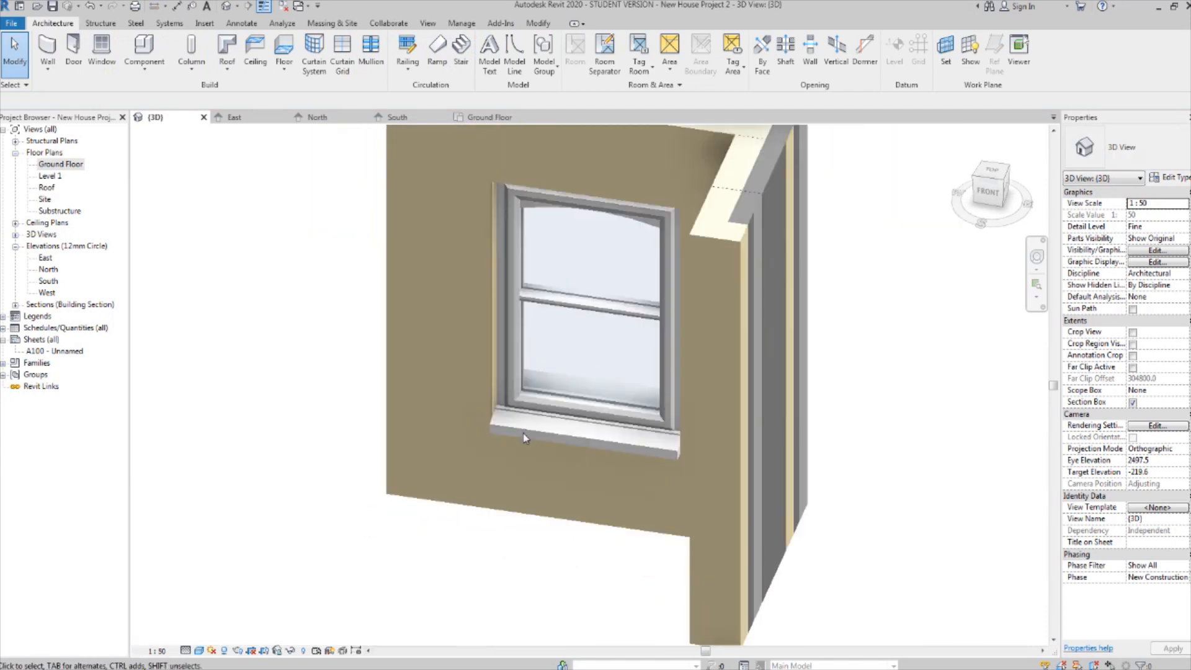
pyautogui.keyDown('shift'); pyautogui.moveTo(845, 439); pyautogui.dragTo(425, 511, button='middle'); pyautogui.keyUp('shift')
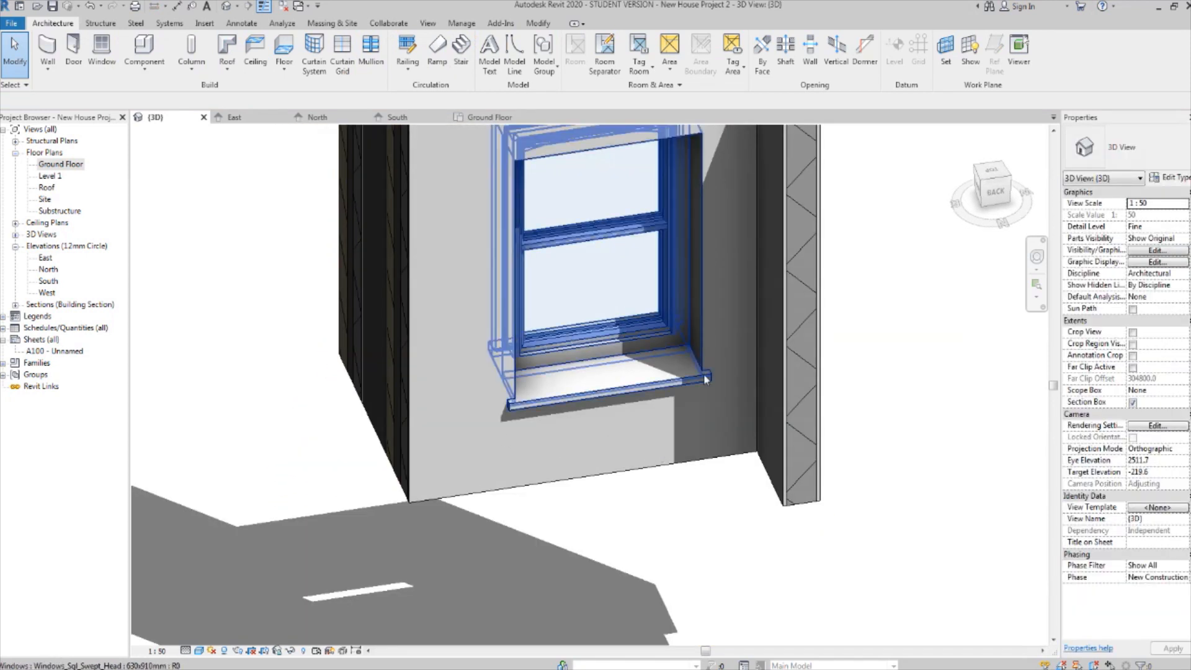
pyautogui.scroll(3, 572, 412)
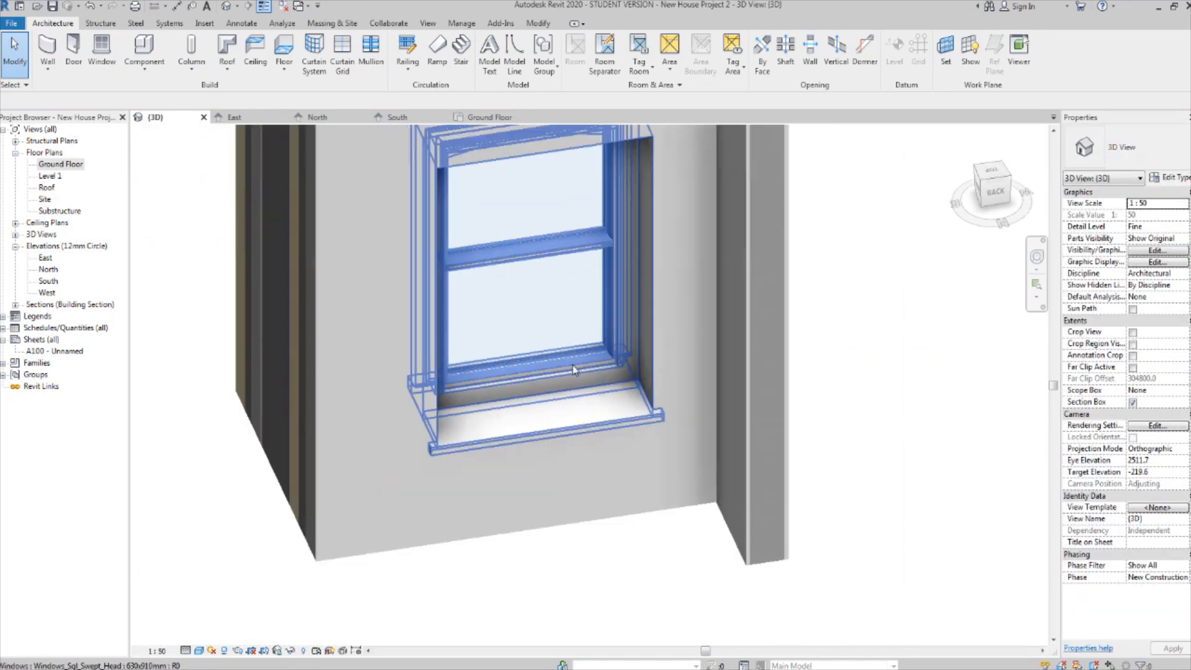
pyautogui.scroll(-3, 573, 370)
pyautogui.keyDown('shift'); pyautogui.moveTo(572, 364); pyautogui.dragTo(706, 386, button='middle'); pyautogui.keyUp('shift')
pyautogui.scroll(-2, 706, 386)
# Open the Ground Floor plan around the front entrance and its neighbouring window.
pyautogui.click(68, 165)
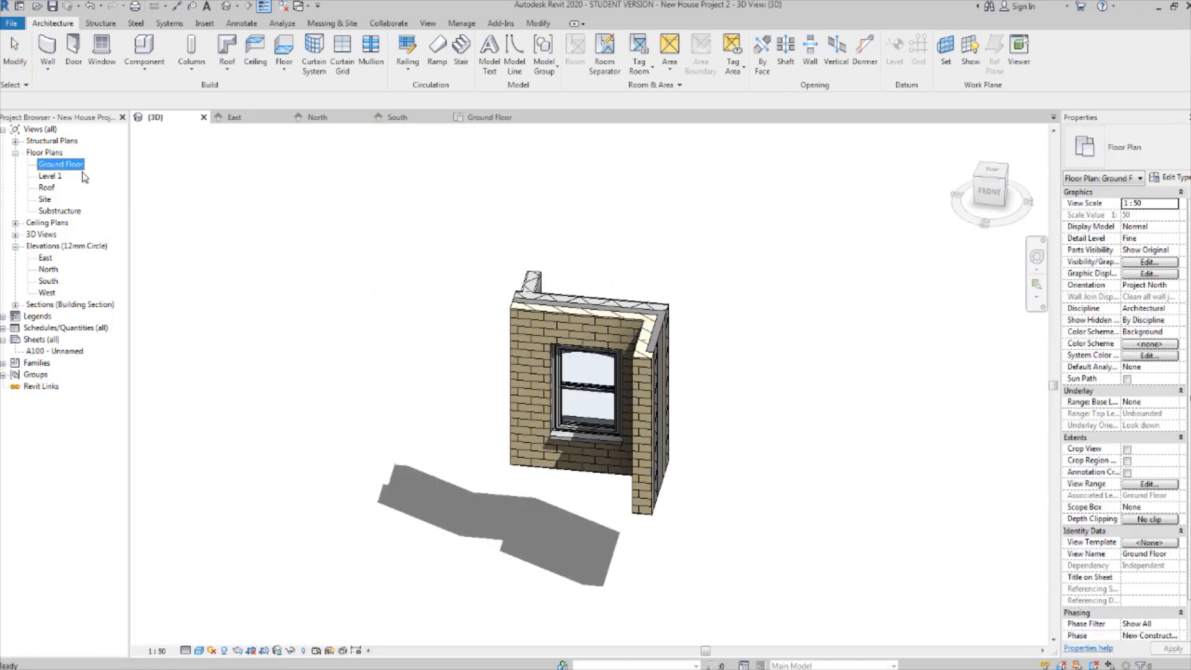
pyautogui.doubleClick(62, 165)
pyautogui.scroll(-3, 694, 425)
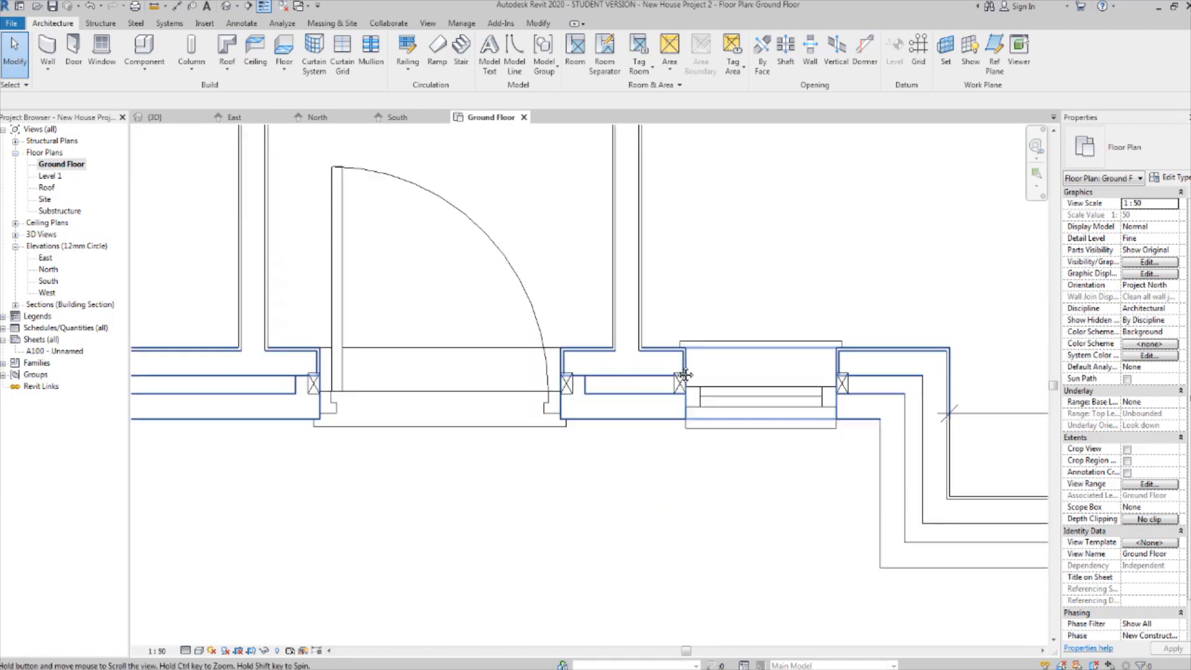
pyautogui.scroll(2, 693, 426)
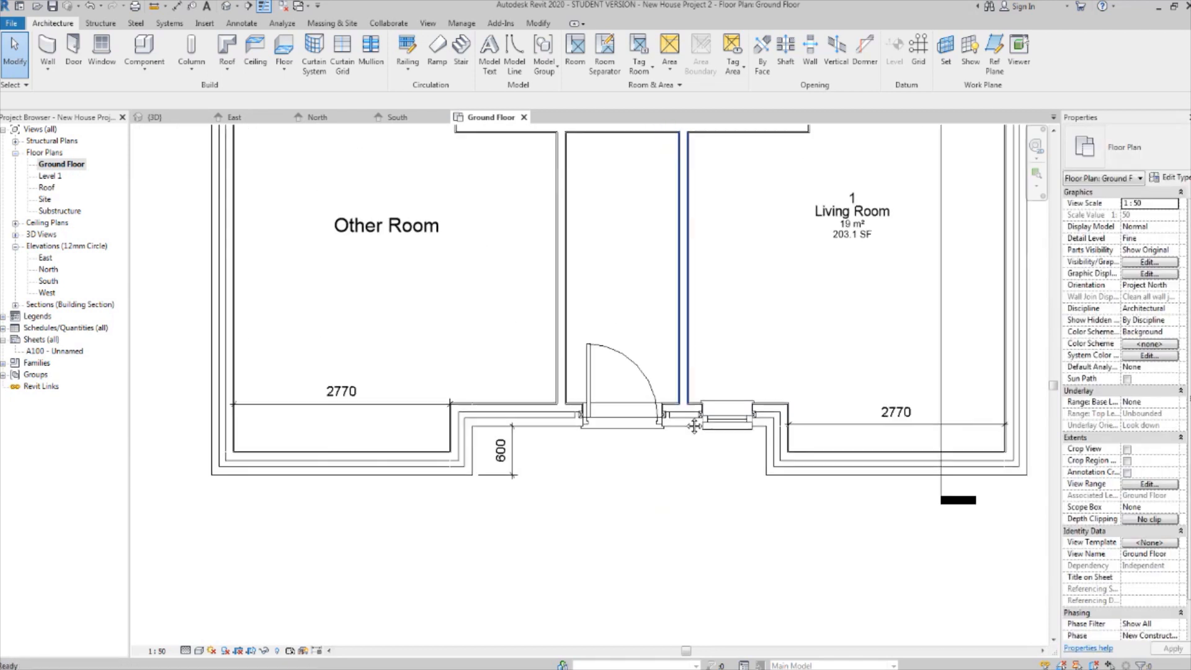
# Try placing a similar 630x910mm swept-head window in the recessed front wall on the Other Room side of the door.
pyautogui.click(739, 413)
pyautogui.scroll(2, 740, 414)
pyautogui.rightClick(739, 413)
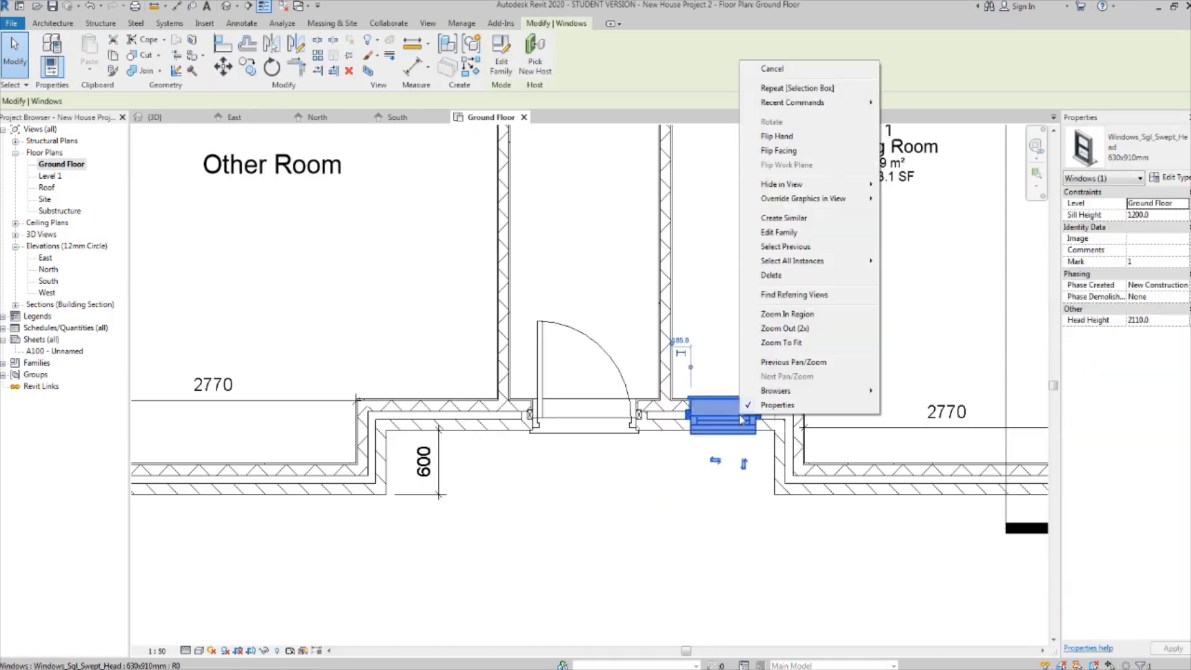
pyautogui.click(801, 220)
pyautogui.moveTo(678, 287); pyautogui.dragTo(740, 265, button='middle')
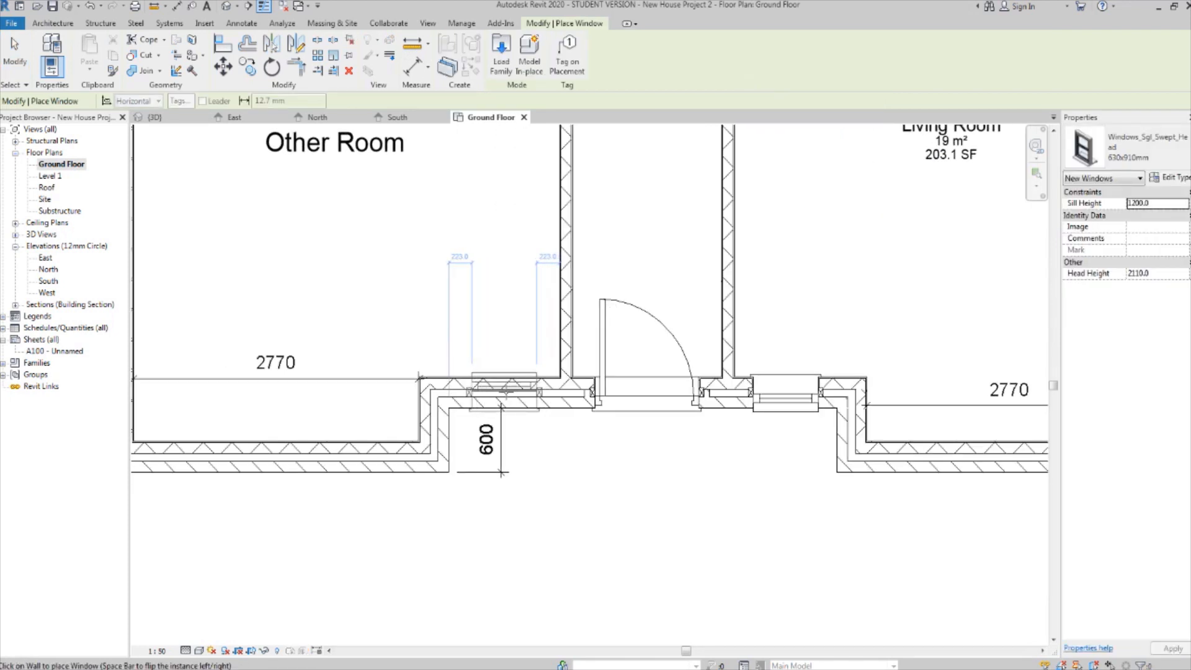
pyautogui.click(504, 392)
pyautogui.moveTo(620, 454); pyautogui.dragTo(659, 462, button='middle')
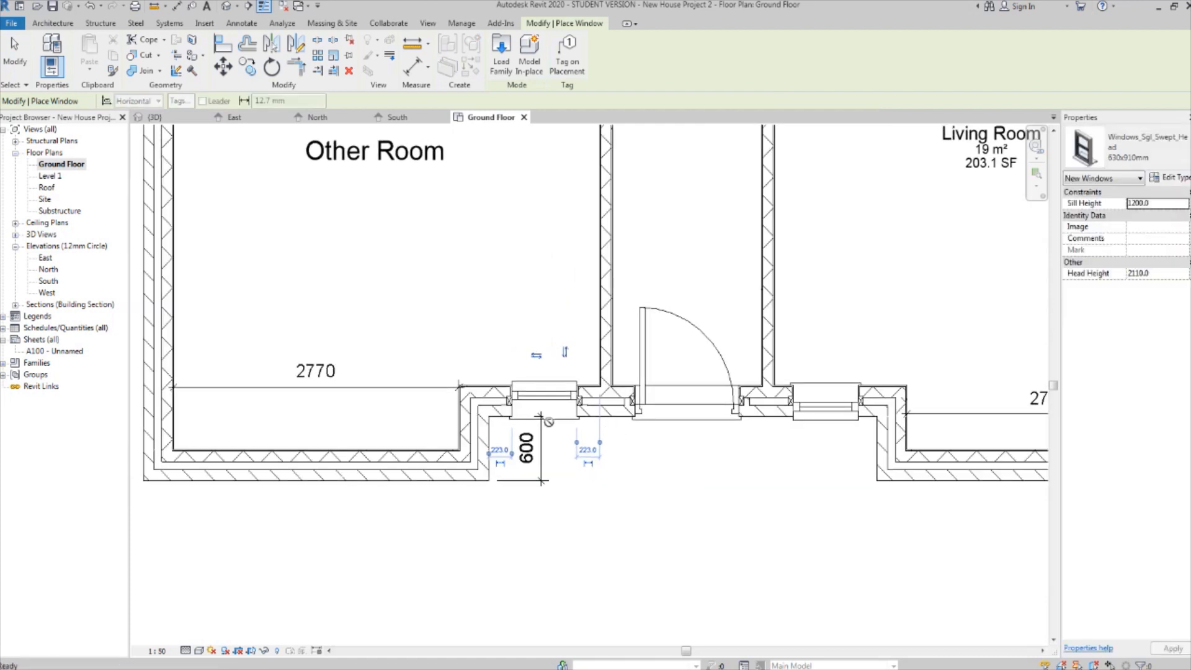
# End window placement and delete the window just added on the Other Room side of the door.
pyautogui.press('Escape')
pyautogui.press('Escape')
pyautogui.click(562, 404)
pyautogui.press('Delete')
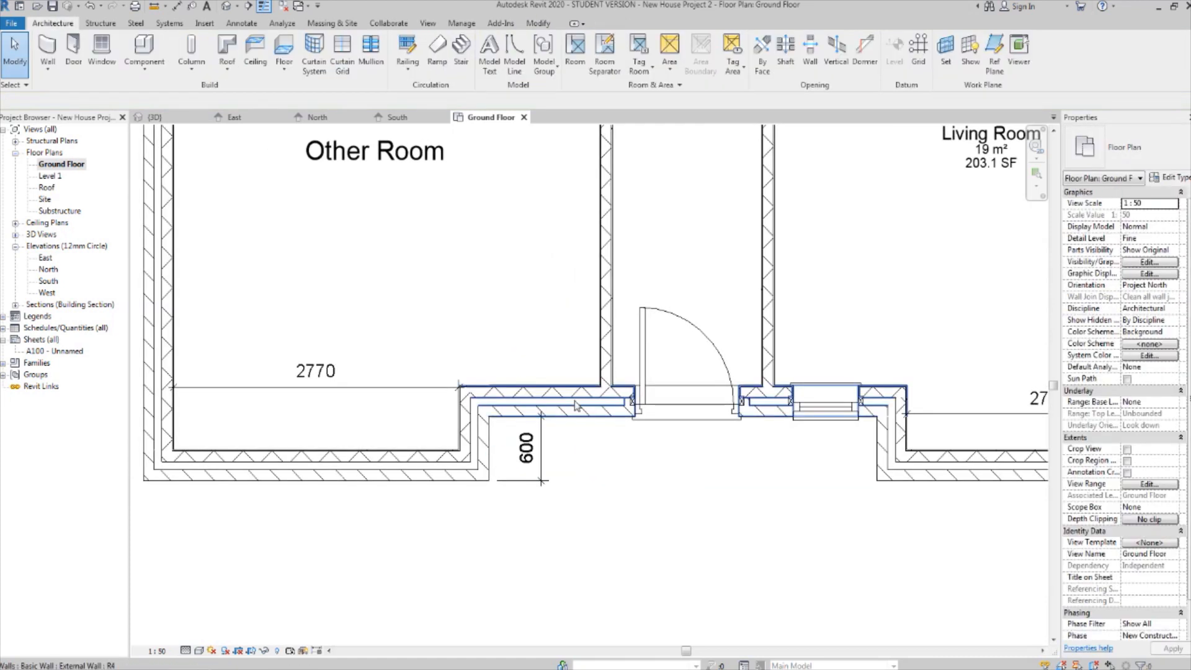
# Create a similar 630x910mm swept-head window in the recessed wall beside Other Room, with about 223 mm clear on each side.
pyautogui.click(825, 402)
pyautogui.rightClick(825, 402)
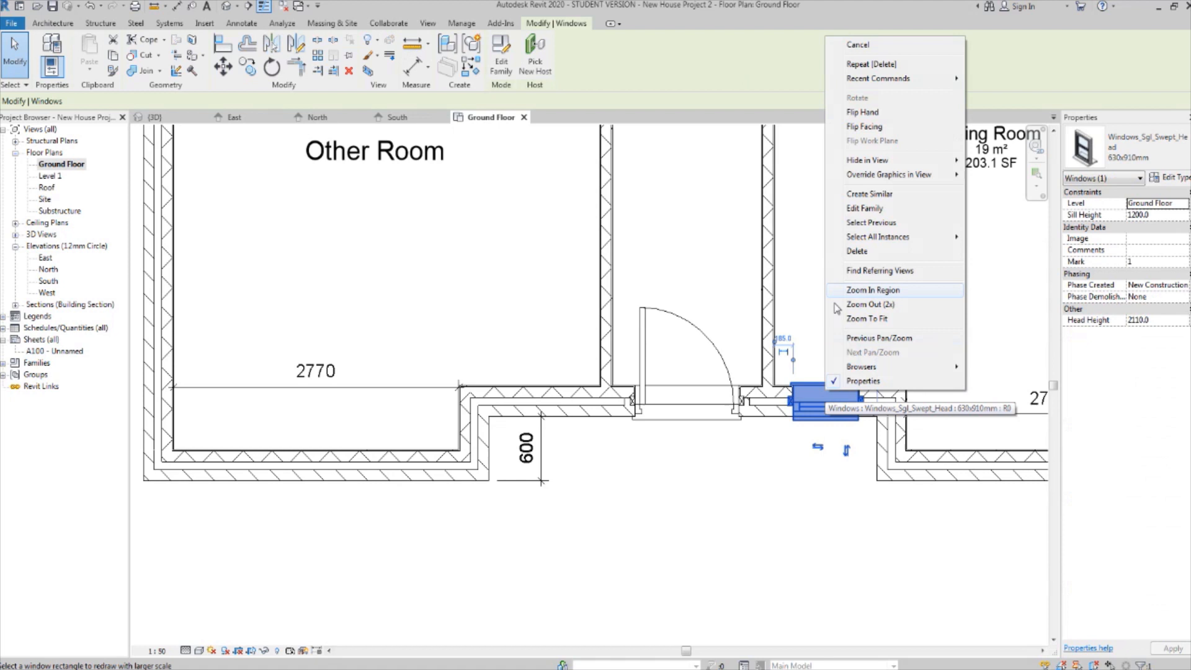
pyautogui.click(869, 193)
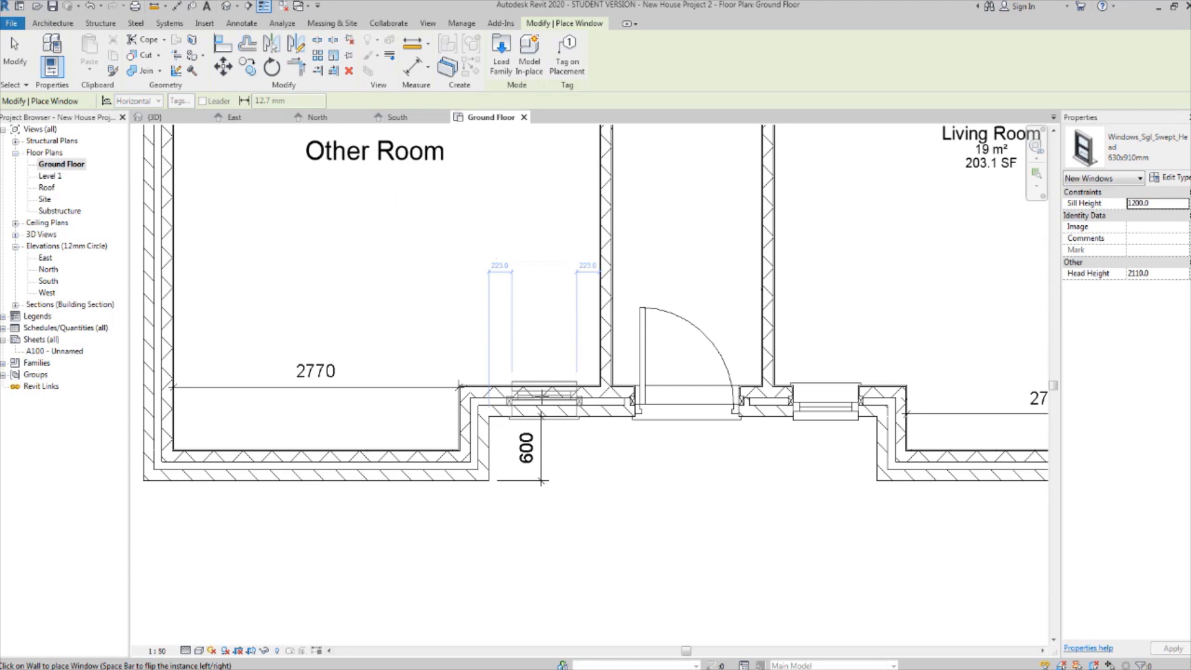
pyautogui.click(542, 395)
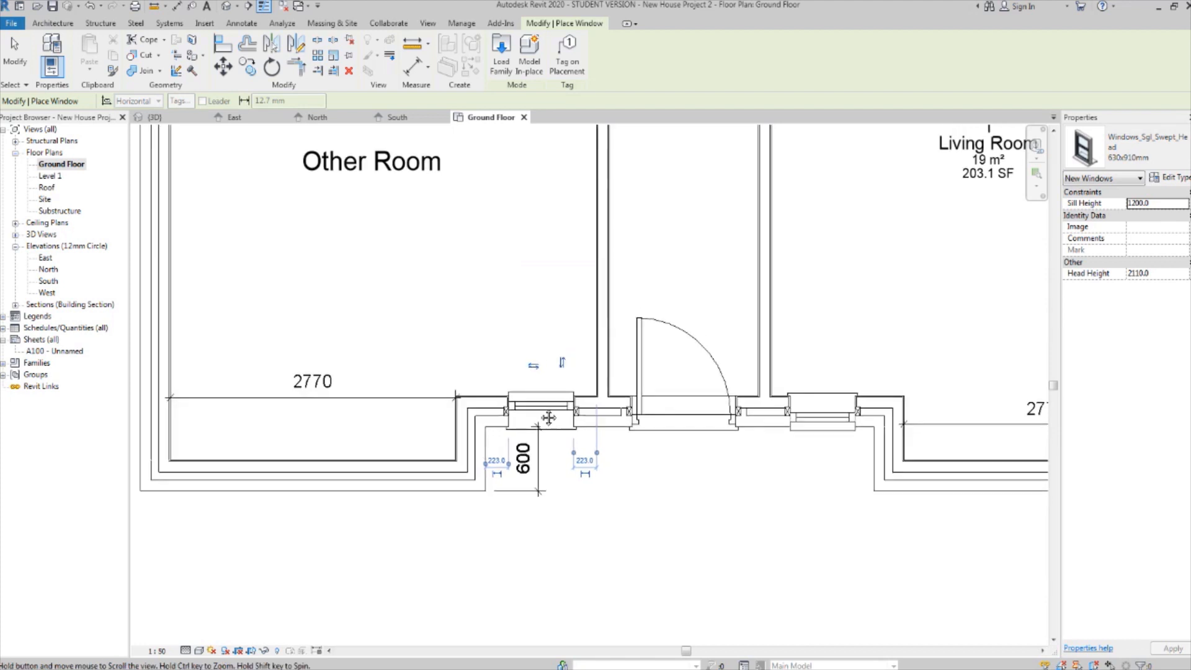
pyautogui.press('Escape')
pyautogui.press('Escape')
# Flip the facing of the new Other Room side window so its sill is on the outside of the front wall.
pyautogui.scroll(2, 541, 410)
pyautogui.click(540, 411)
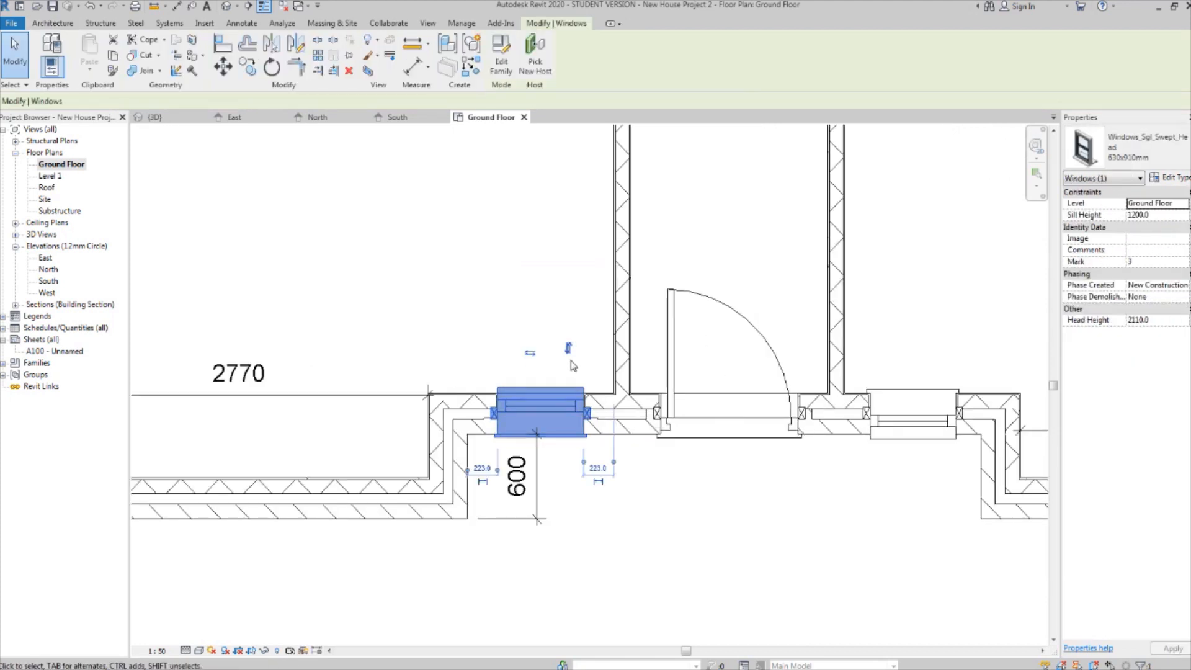
pyautogui.click(748, 563)
pyautogui.scroll(-3, 758, 532)
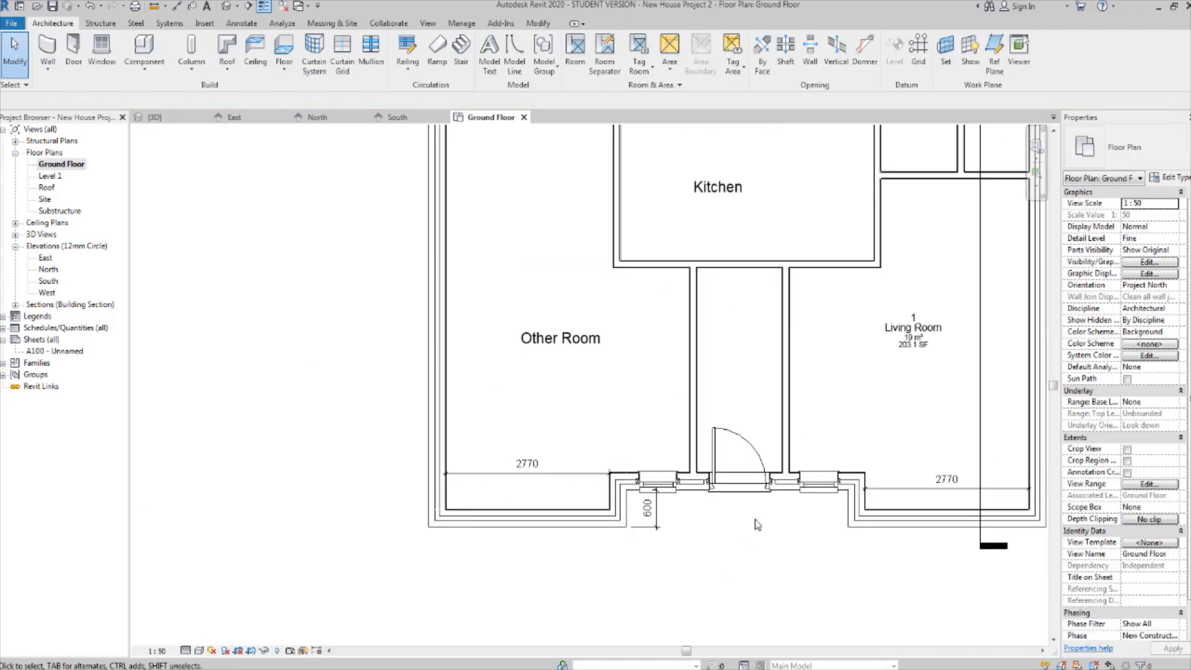
# Open the 3D view and turn off its section box to show the whole house.
pyautogui.click(227, 7)
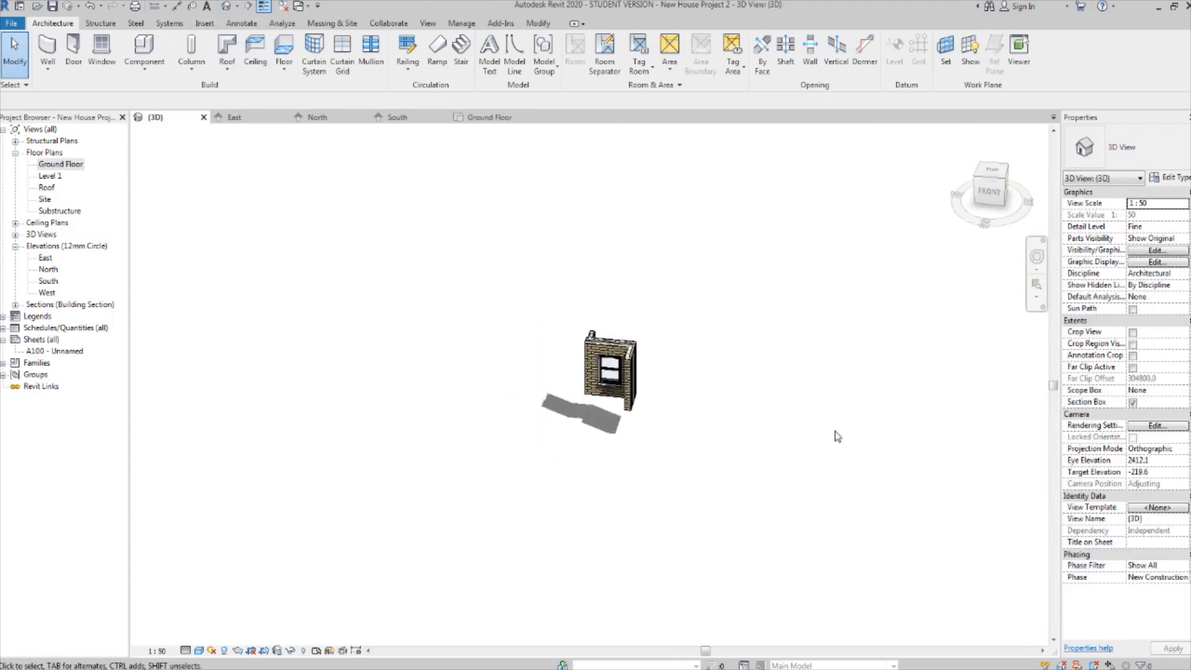
pyautogui.click(1133, 402)
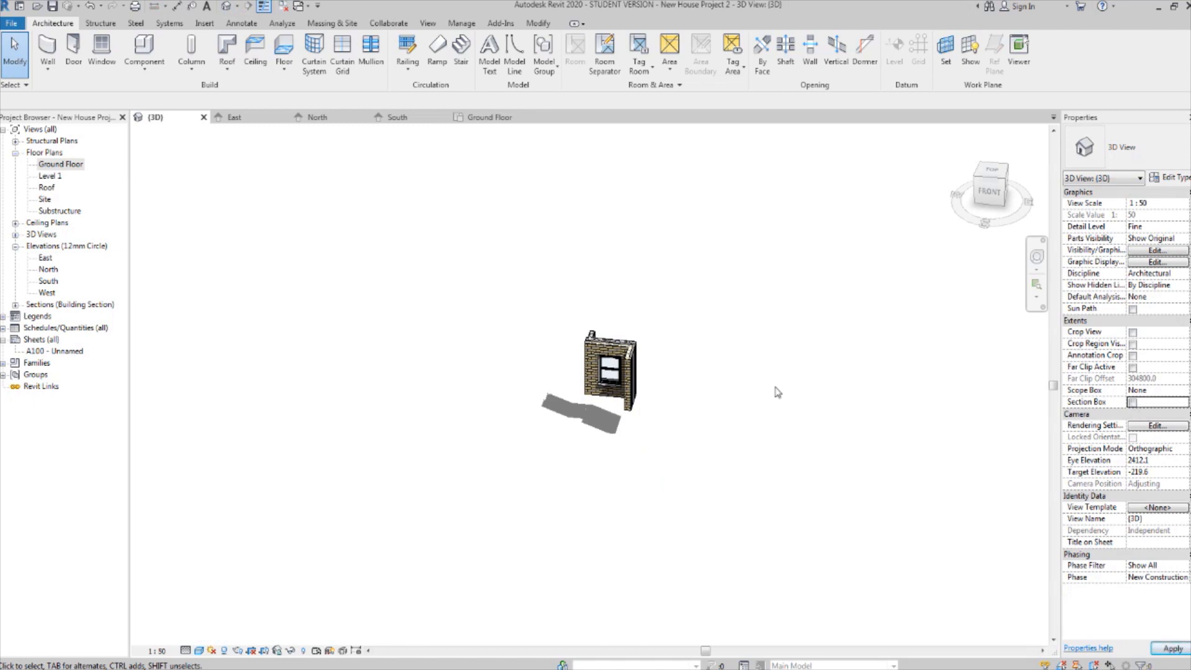
pyautogui.click(721, 387)
pyautogui.click(862, 409)
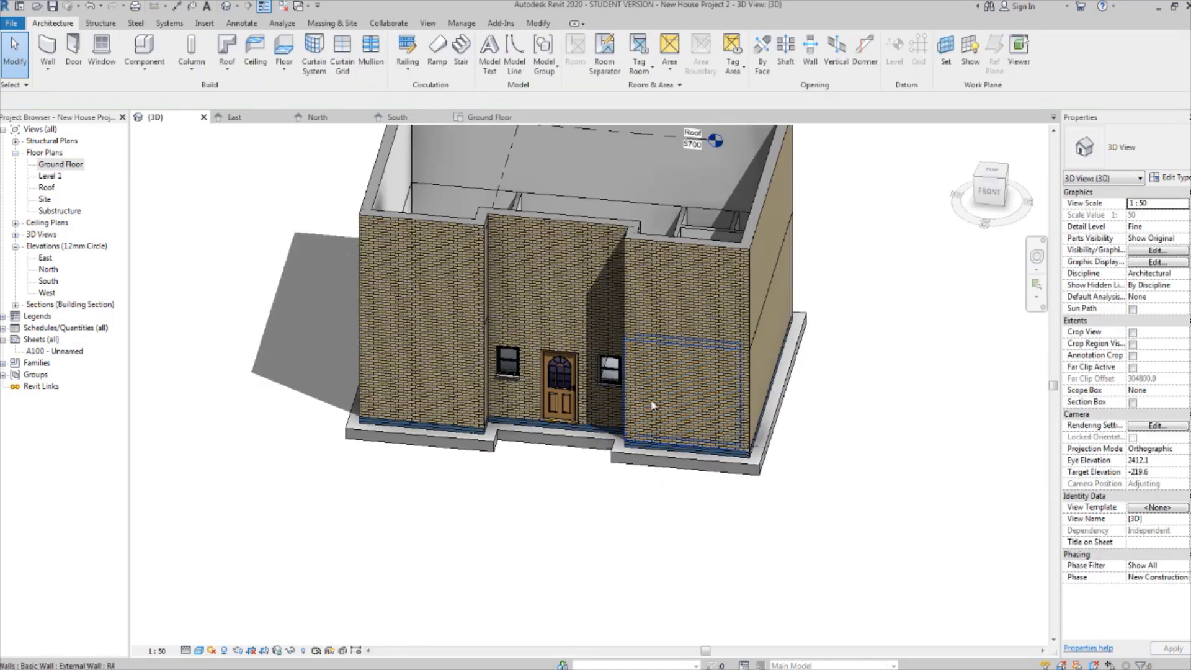
# Examine the front door and its two flanking windows in 3D, and compare the facade with the reference photo.
pyautogui.scroll(1, 593, 395)
pyautogui.keyDown('shift'); pyautogui.moveTo(676, 403); pyautogui.dragTo(647, 392, button='middle'); pyautogui.keyUp('shift')
pyautogui.scroll(3, 660, 398)
pyautogui.scroll(-2, 687, 409)
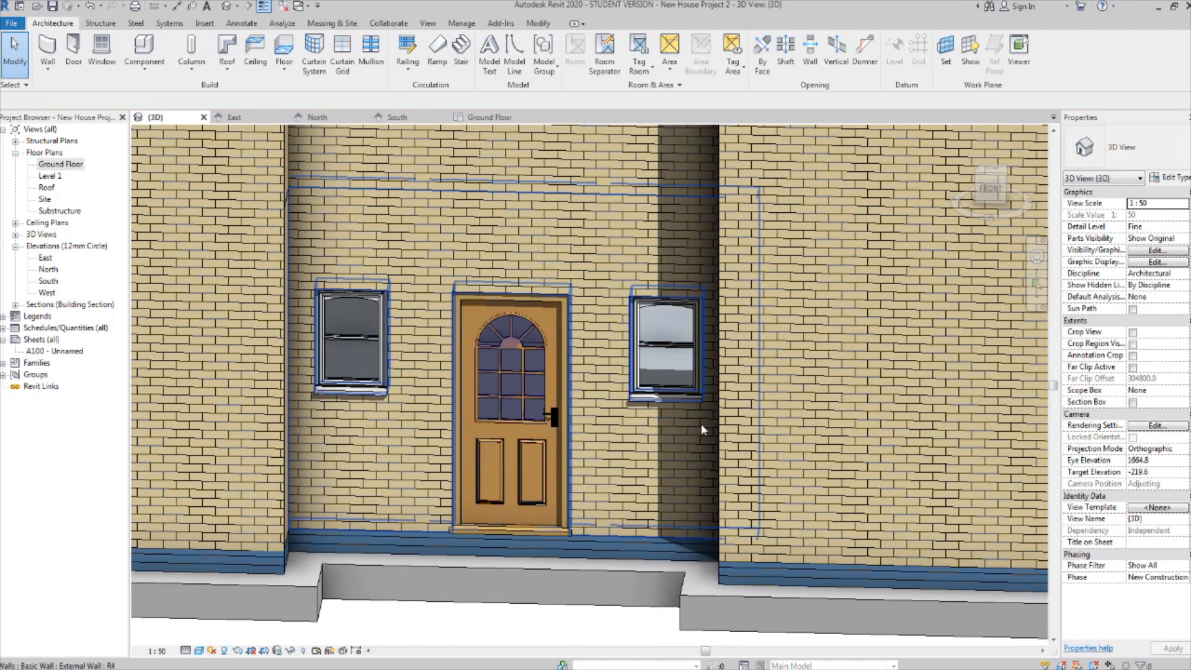
pyautogui.scroll(-1, 701, 423)
pyautogui.keyDown('shift'); pyautogui.moveTo(701, 423); pyautogui.dragTo(671, 434, button='middle'); pyautogui.keyUp('shift')
pyautogui.scroll(-2, 673, 433)
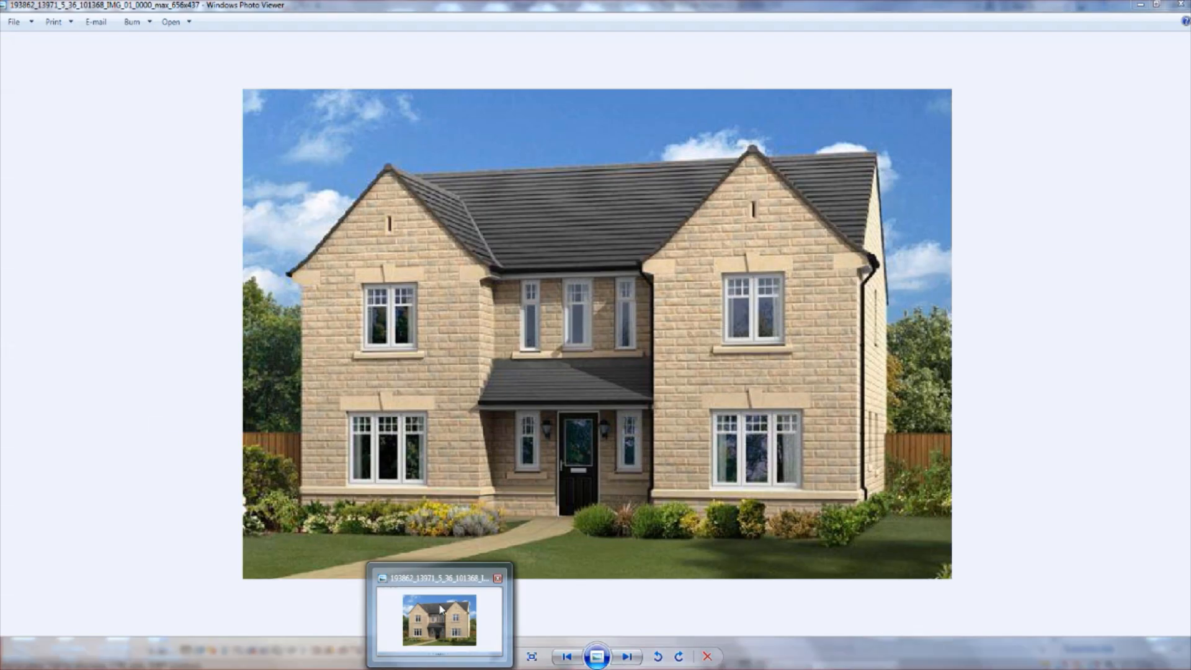
pyautogui.click(443, 607)
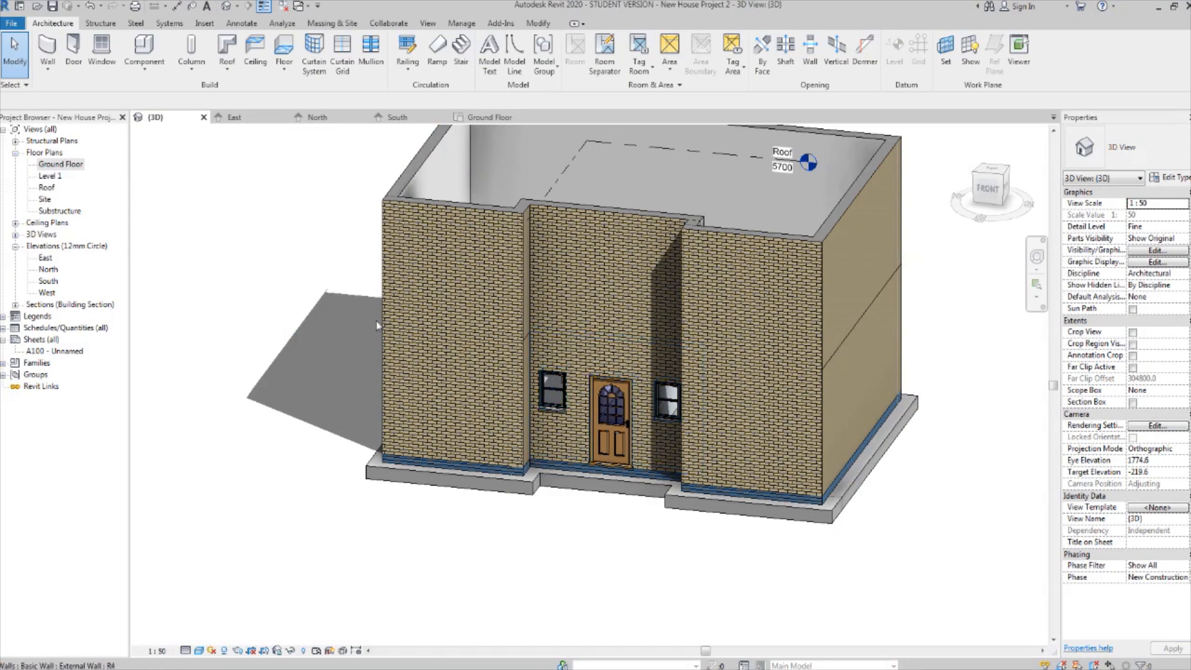
# Return to the Ground Floor plan and start loading another window family for placement.
pyautogui.doubleClick(61, 164)
pyautogui.scroll(3, 515, 292)
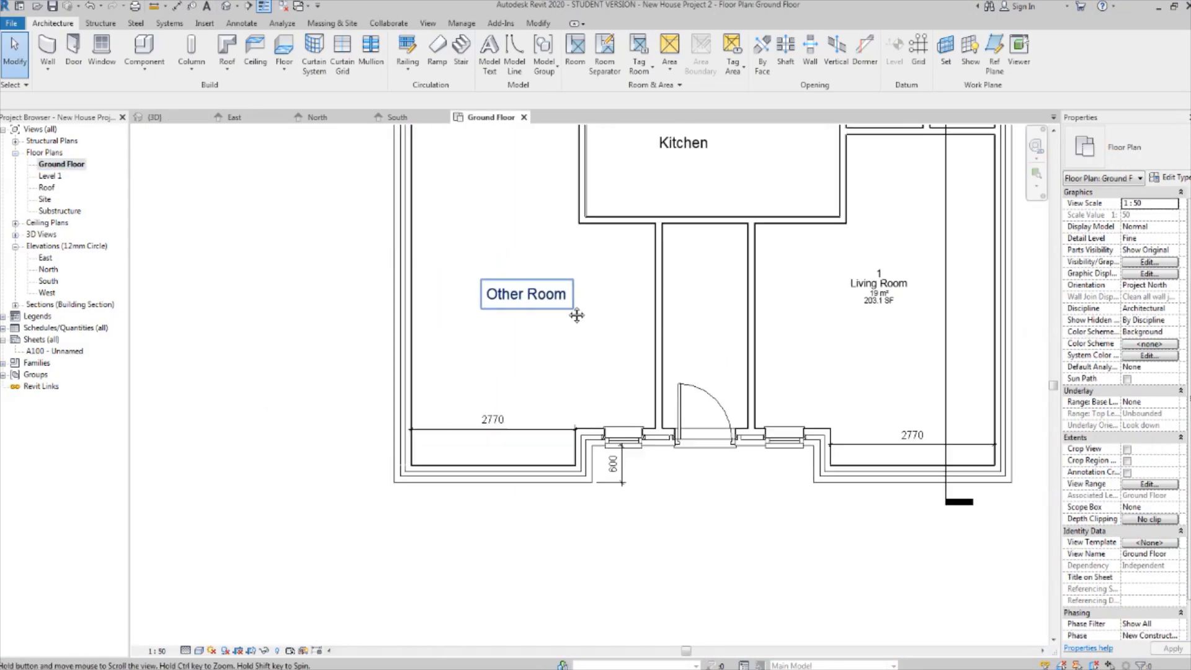
pyautogui.click(102, 50)
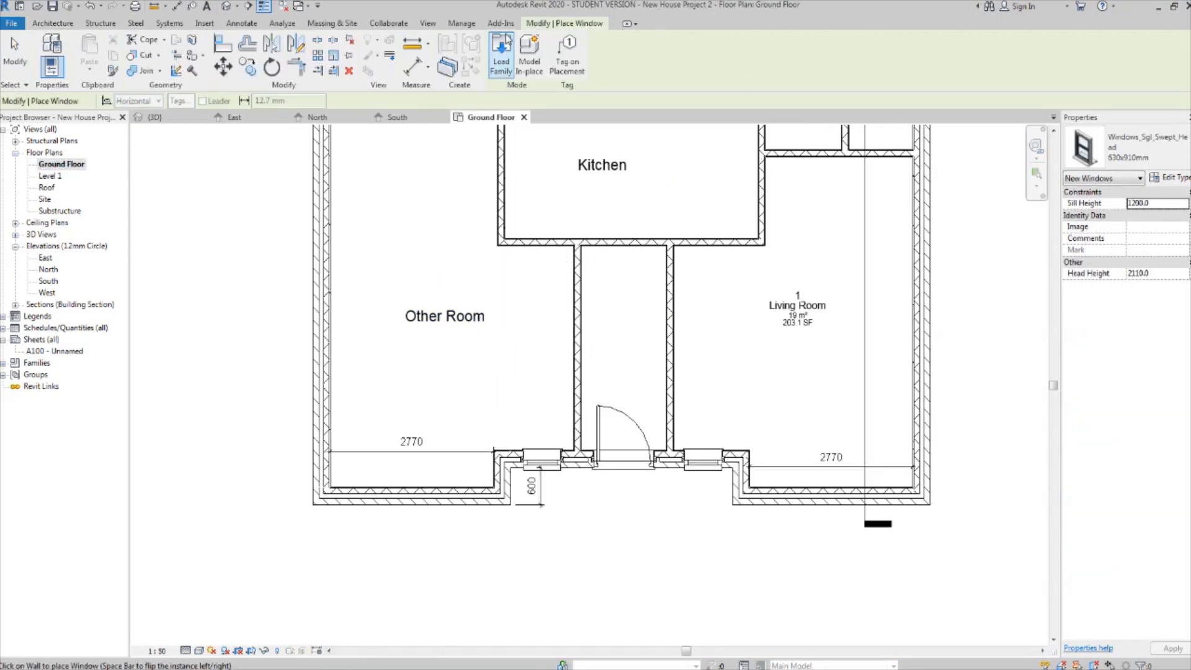
pyautogui.click(501, 50)
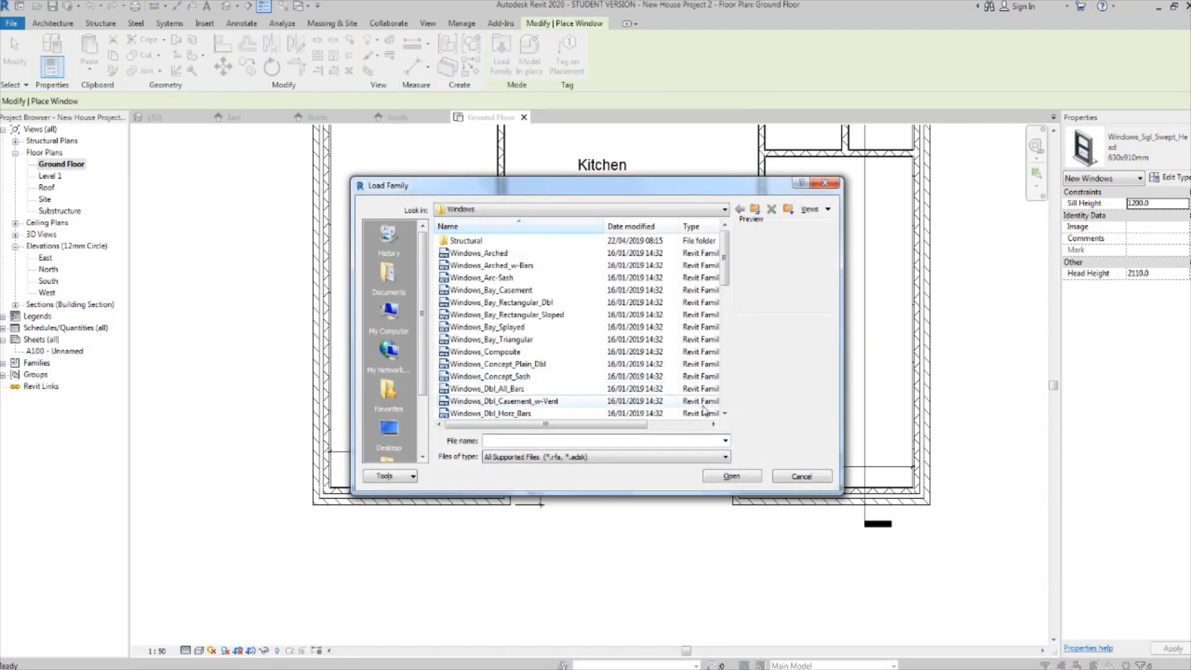
# Preview the window families around Windows_Arched and Windows_Arc-Sash, checking them against the house reference photo.
pyautogui.click(638, 253)
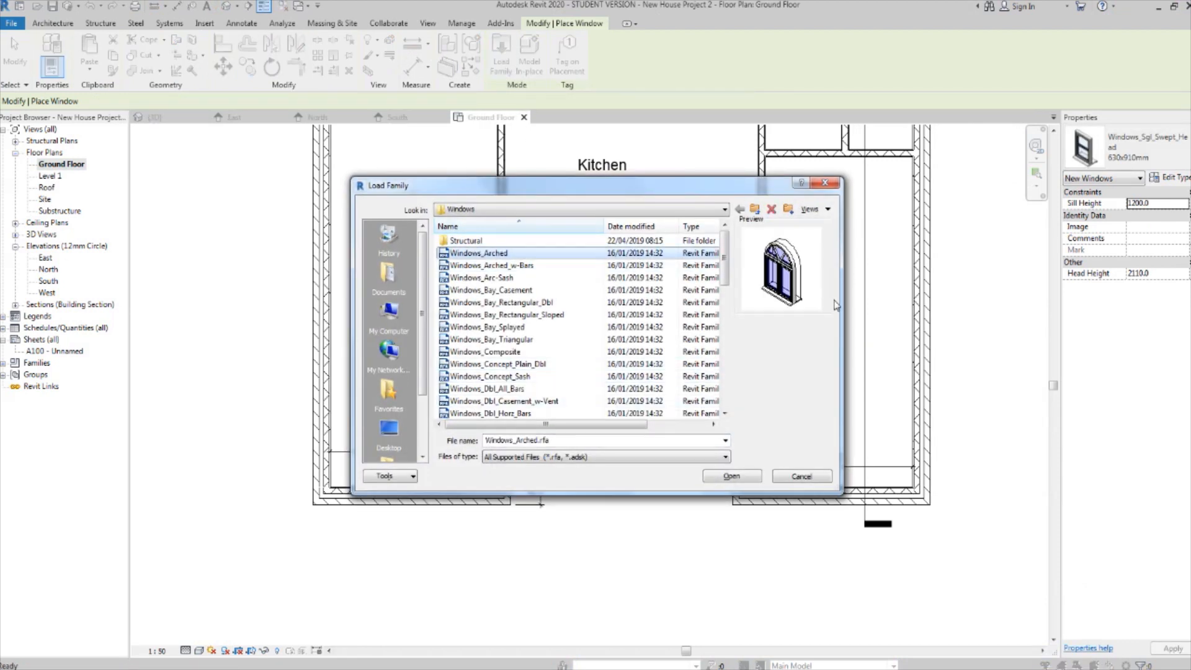
pyautogui.press('Down')
pyautogui.press('Down')
pyautogui.press('Down')
pyautogui.press('Down')
pyautogui.press('Up')
pyautogui.press('Up')
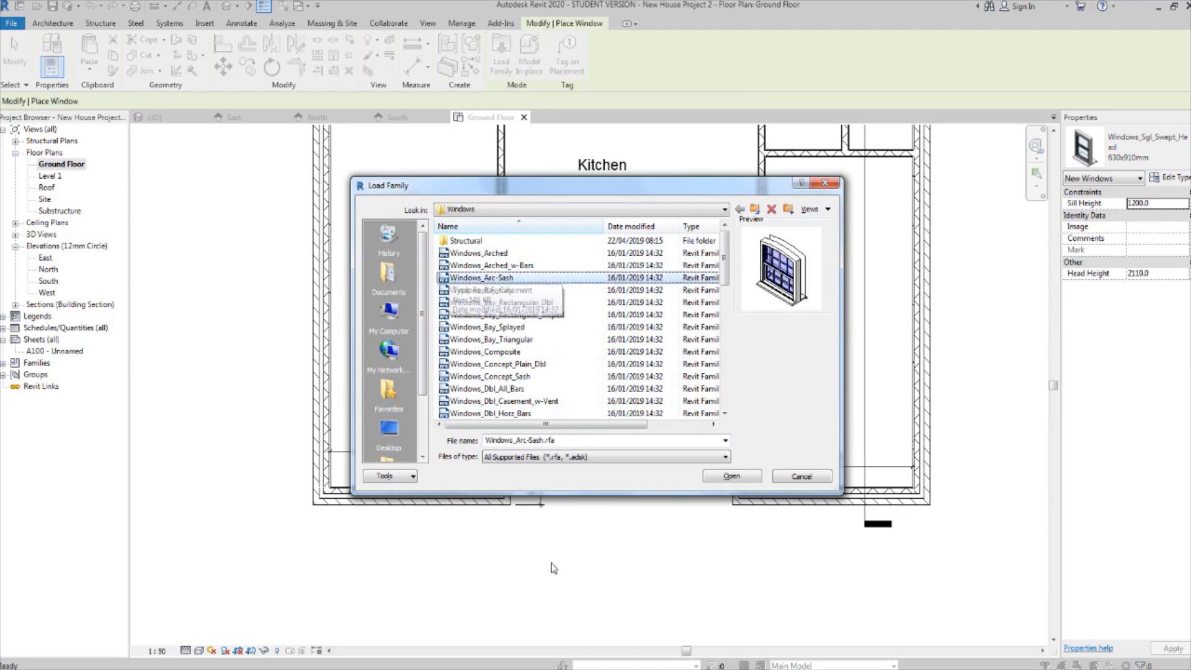
pyautogui.moveTo(441, 658)
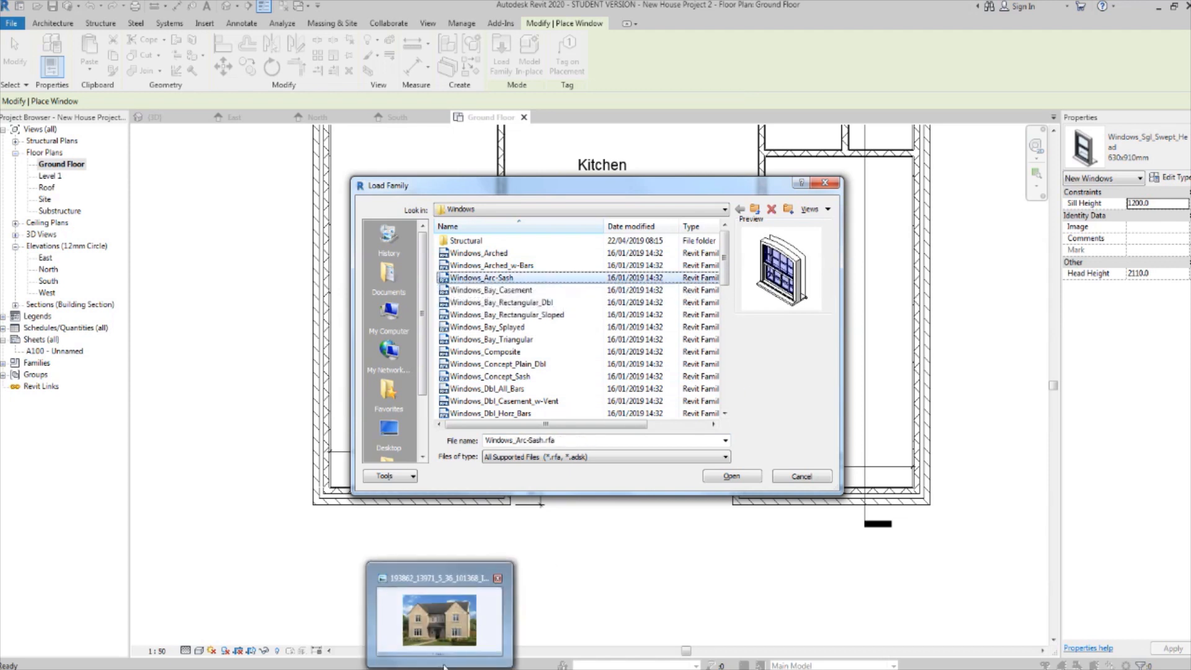
pyautogui.moveTo(451, 635)
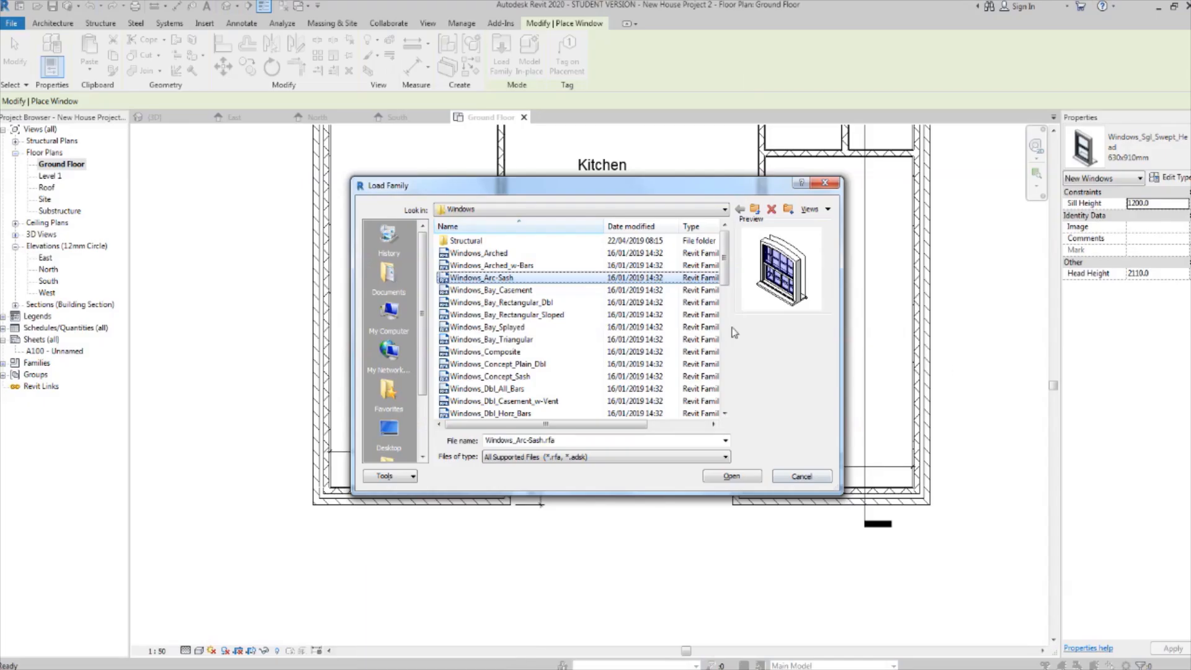
# Preview the bay, composite, concept and double window families from Windows_Bay_Casement to Windows_Dbl_All_Bars.
pyautogui.click(583, 291)
pyautogui.press('Down')
pyautogui.press('Down')
pyautogui.press('Down')
pyautogui.press('Down')
pyautogui.press('Down')
pyautogui.press('Down')
pyautogui.press('Down')
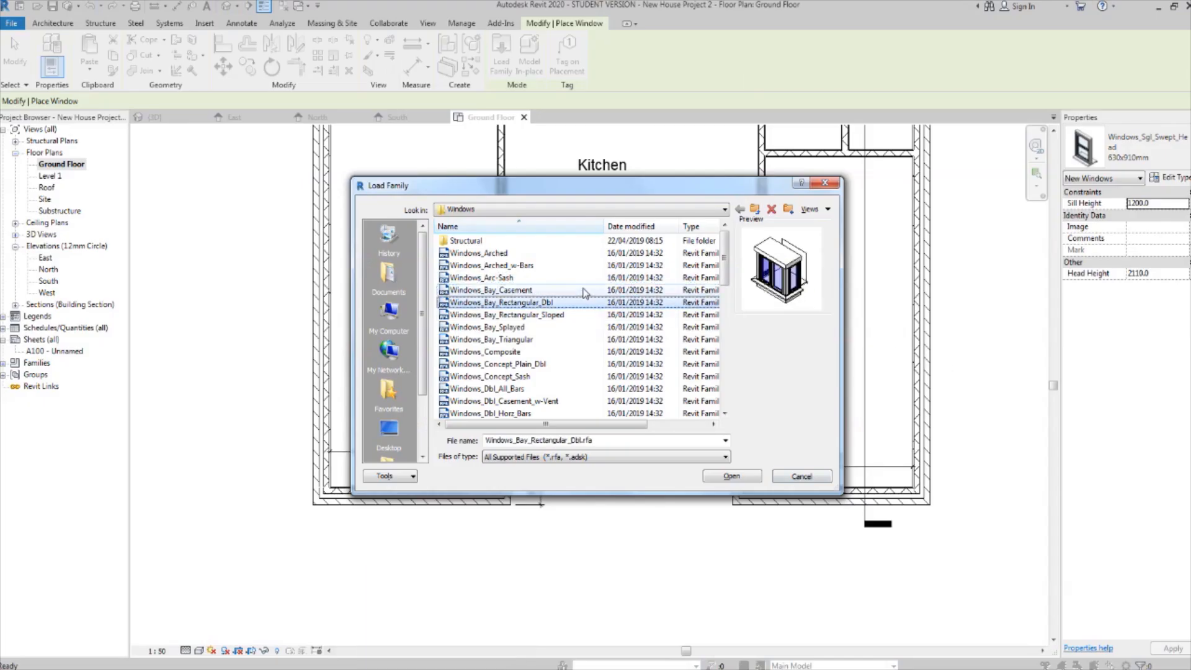
pyautogui.press('Down')
pyautogui.press('Down')
pyautogui.press('Down')
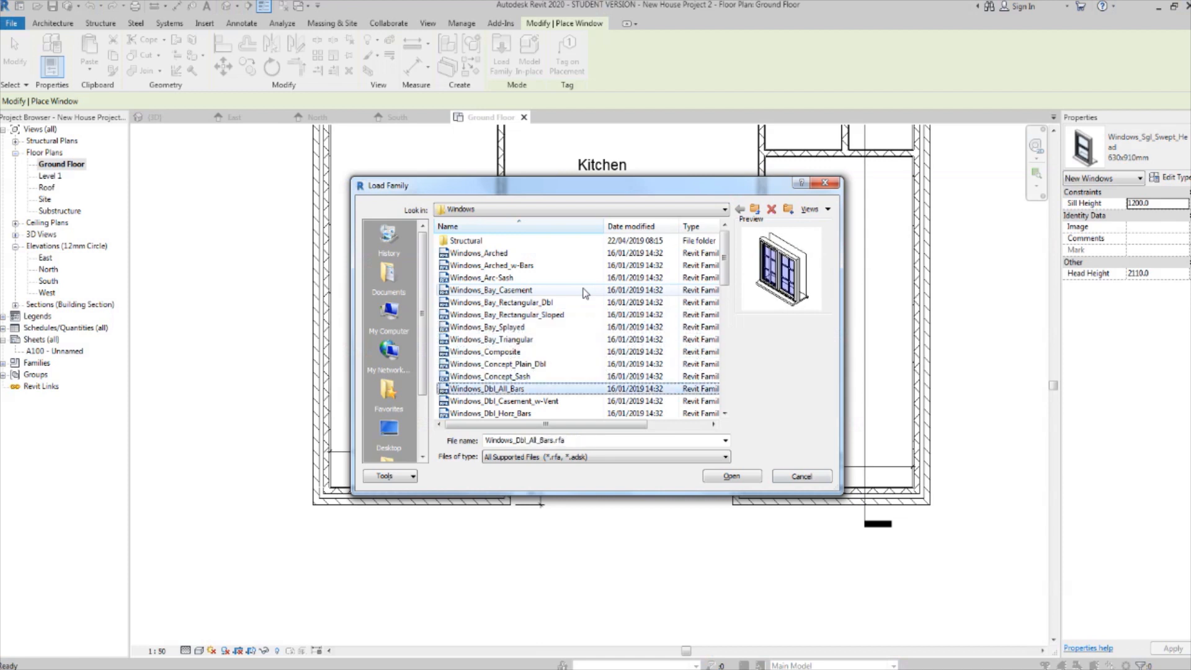
pyautogui.press('Up')
pyautogui.press('Up')
pyautogui.press('Up')
pyautogui.press('Down')
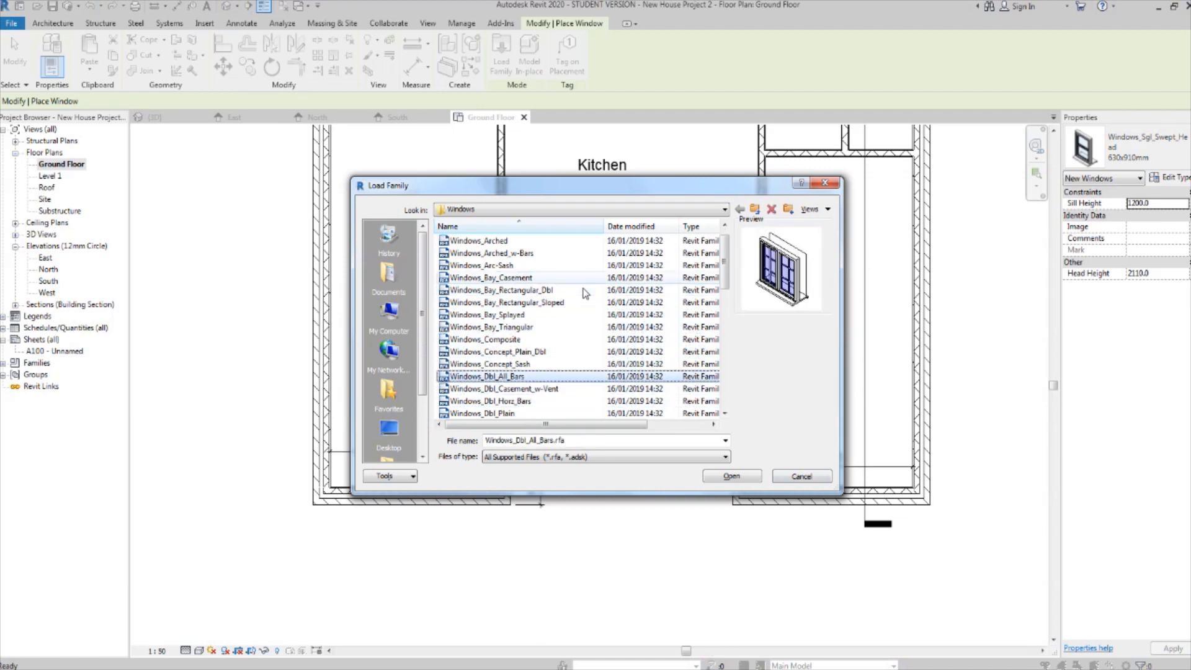
# Preview the remaining double, grill, louvre and plain window families from Windows_Dbl_Casement_w-Vent to Windows_Plain_Composite.
pyautogui.press('Down')
pyautogui.press('Down')
pyautogui.press('Down')
pyautogui.press('Down')
pyautogui.press('Down')
pyautogui.press('Down')
pyautogui.press('Down')
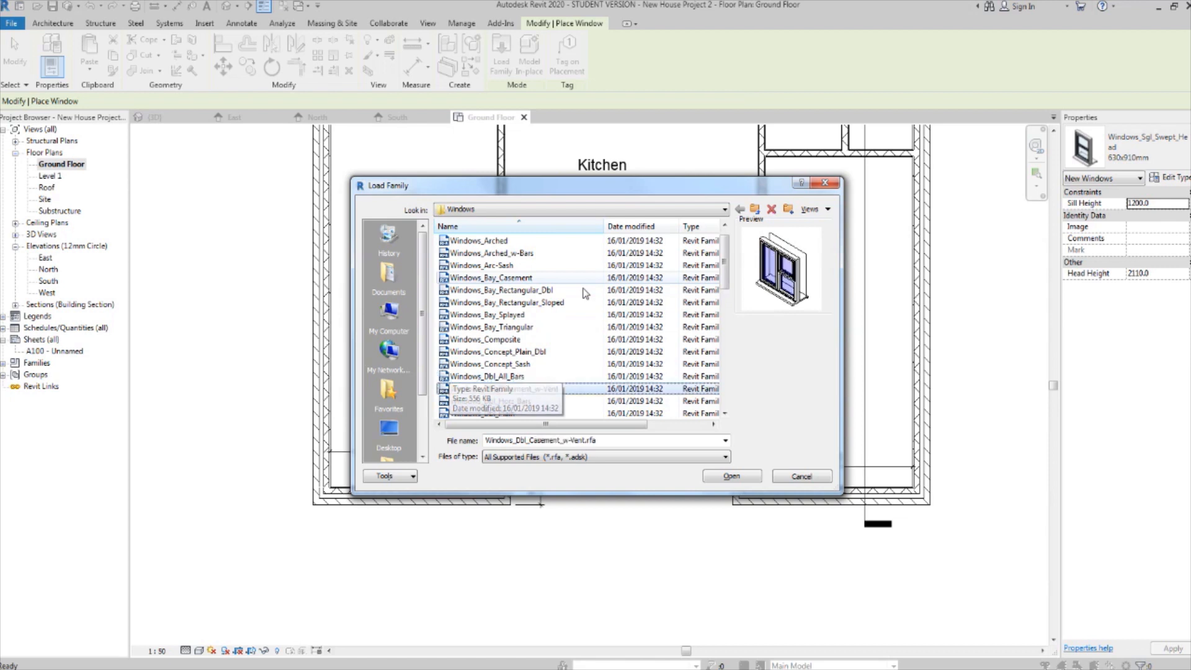
pyautogui.press('Down')
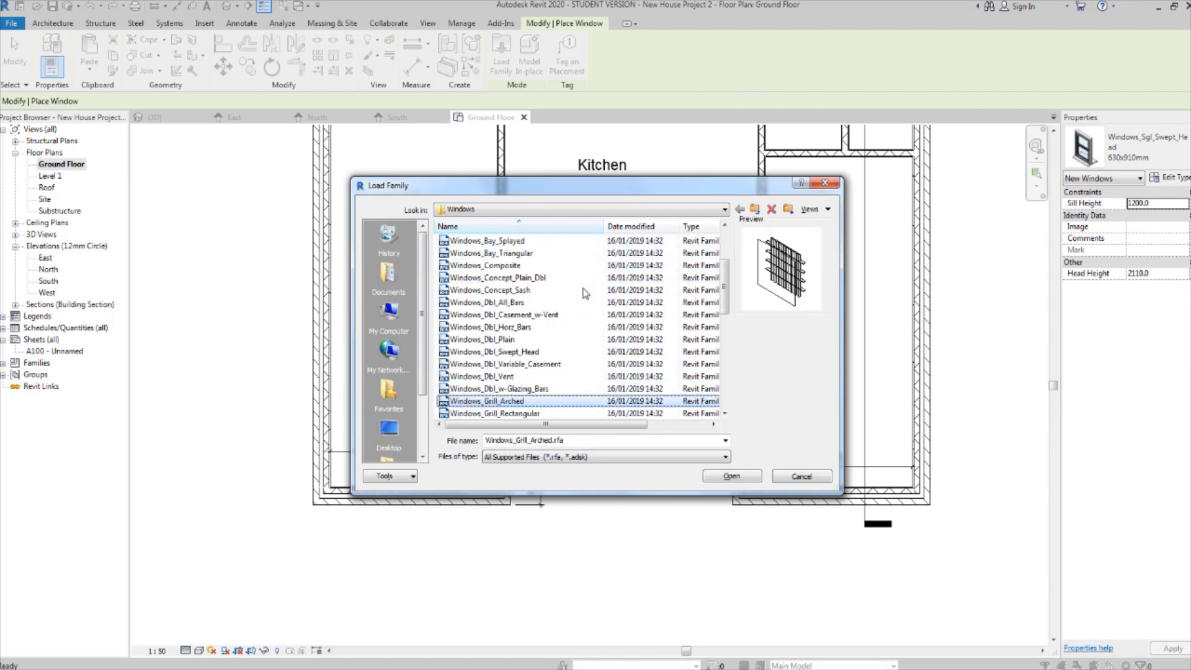
pyautogui.press('Up')
pyautogui.press('Down')
pyautogui.press('Down')
pyautogui.press('Down')
pyautogui.press('Down')
pyautogui.press('Down')
pyautogui.press('Down')
pyautogui.press('Down')
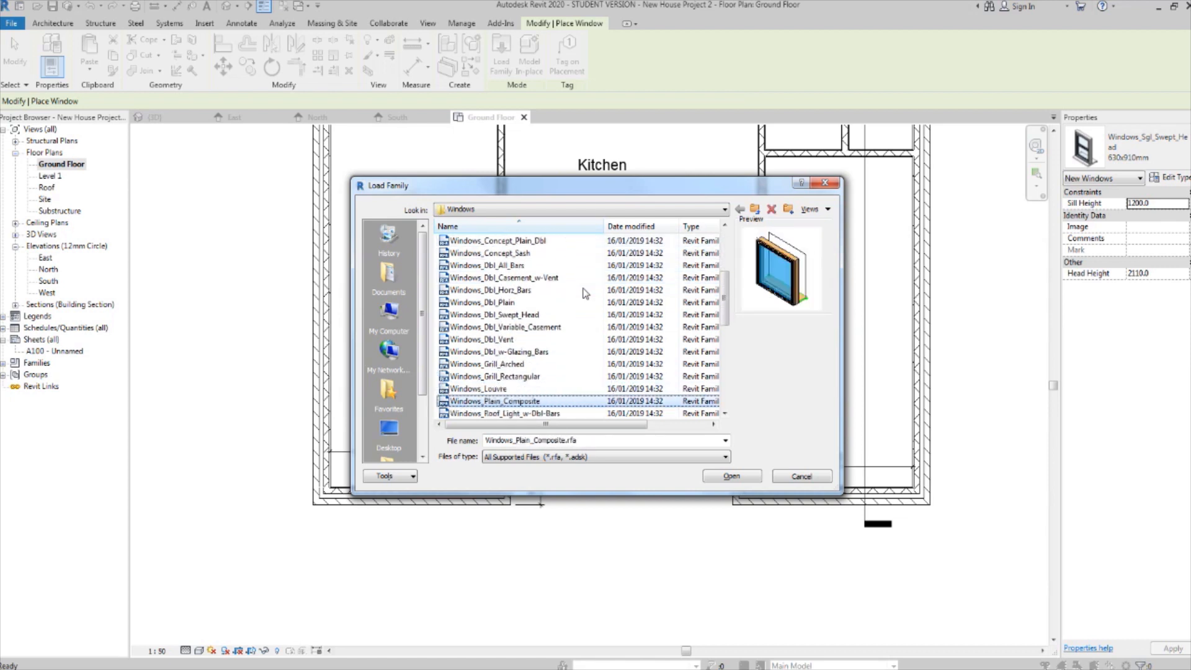
# Preview the sash and SCO window families, continuing to Windows_Sgl_All_Bars.
pyautogui.press('Up')
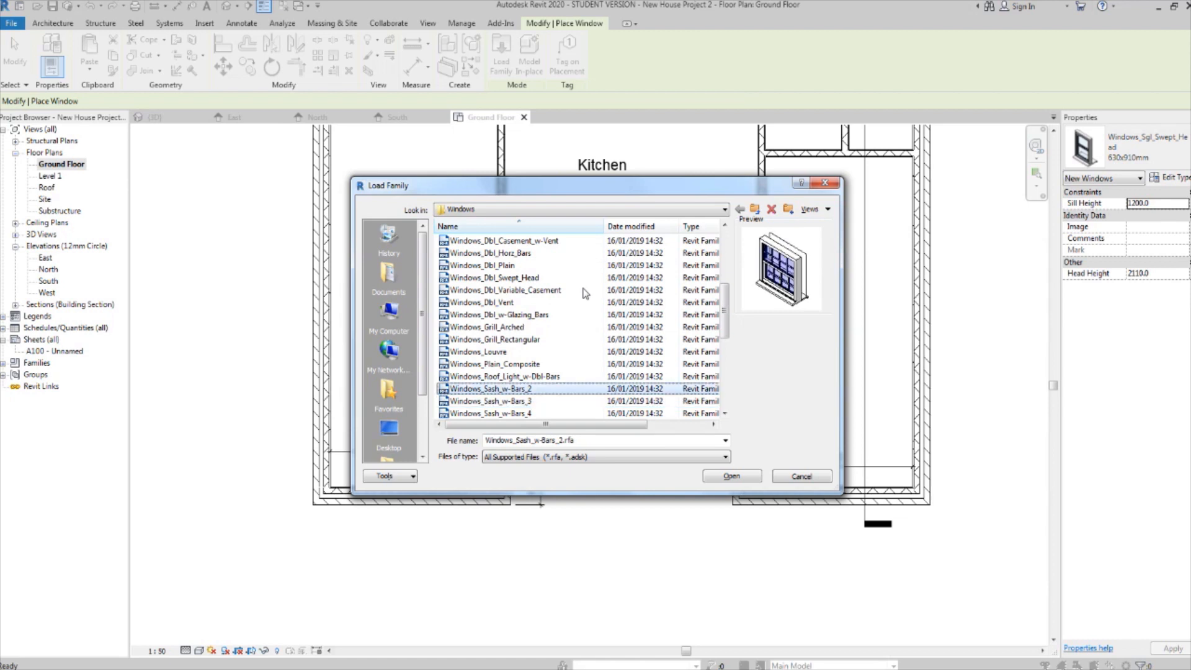
pyautogui.press('Down')
pyautogui.press('Down')
pyautogui.press('Down')
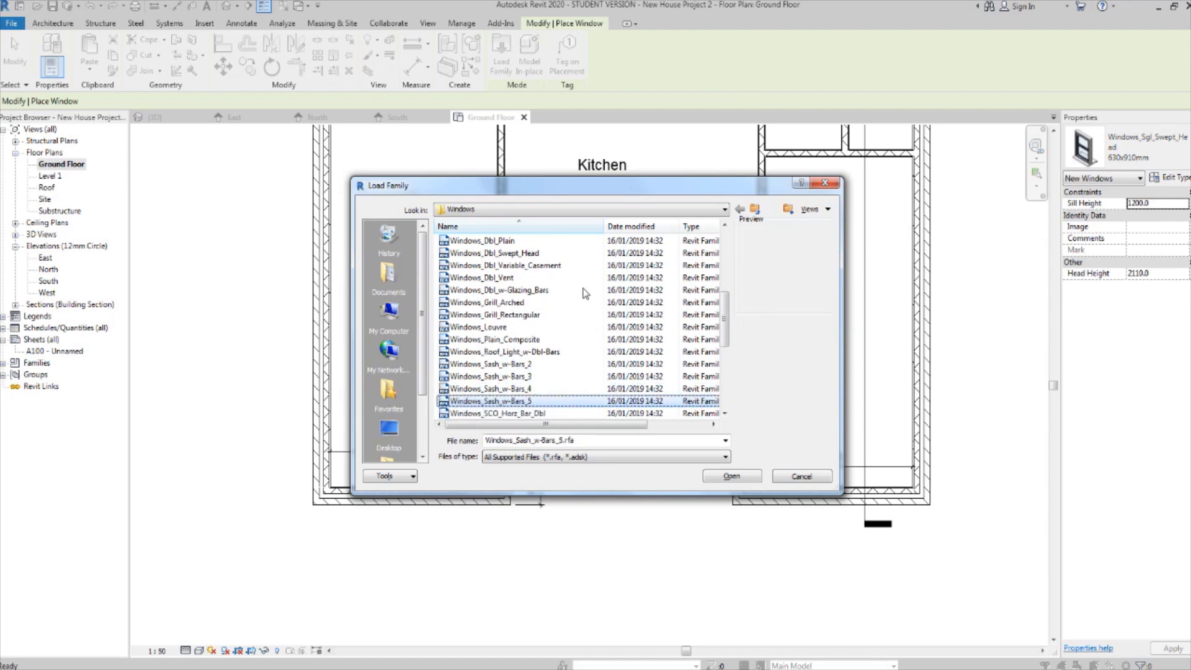
pyautogui.press('Down')
pyautogui.press('Down')
pyautogui.press('Down')
pyautogui.press('Down')
pyautogui.press('Down')
pyautogui.press('Down')
pyautogui.press('Down')
pyautogui.press('Down')
pyautogui.press('Down')
pyautogui.press('Down')
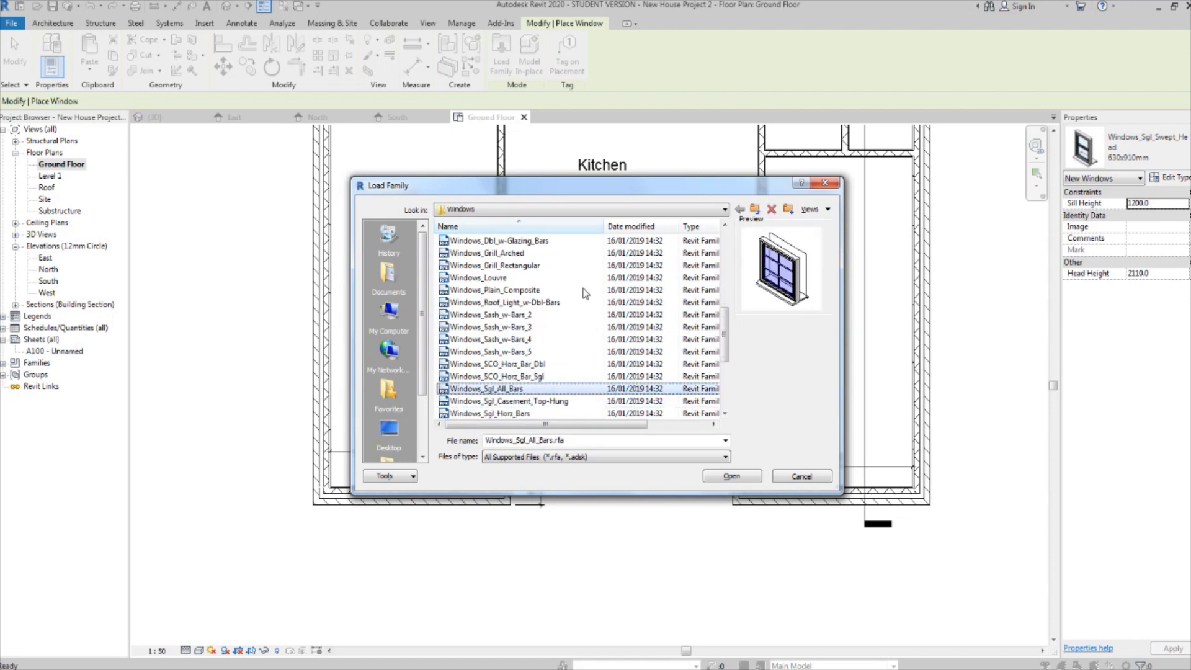
# Preview the single and triple window families through to Windows_Tpl_Variable_Casement.
pyautogui.press('Up')
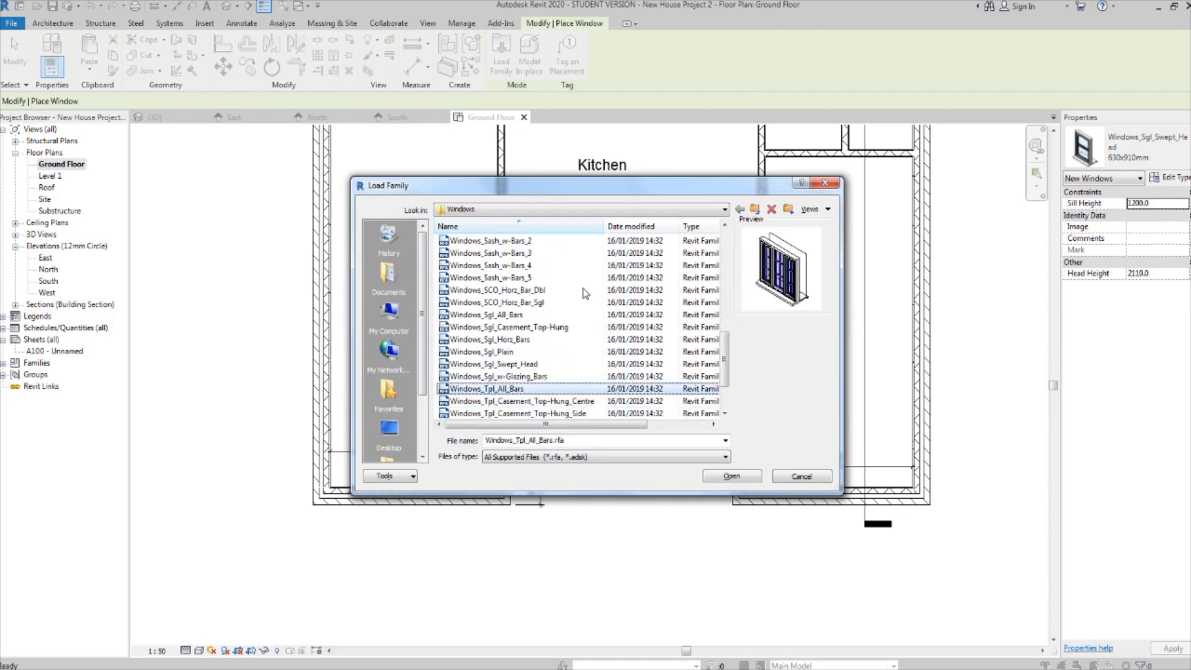
pyautogui.press('Down')
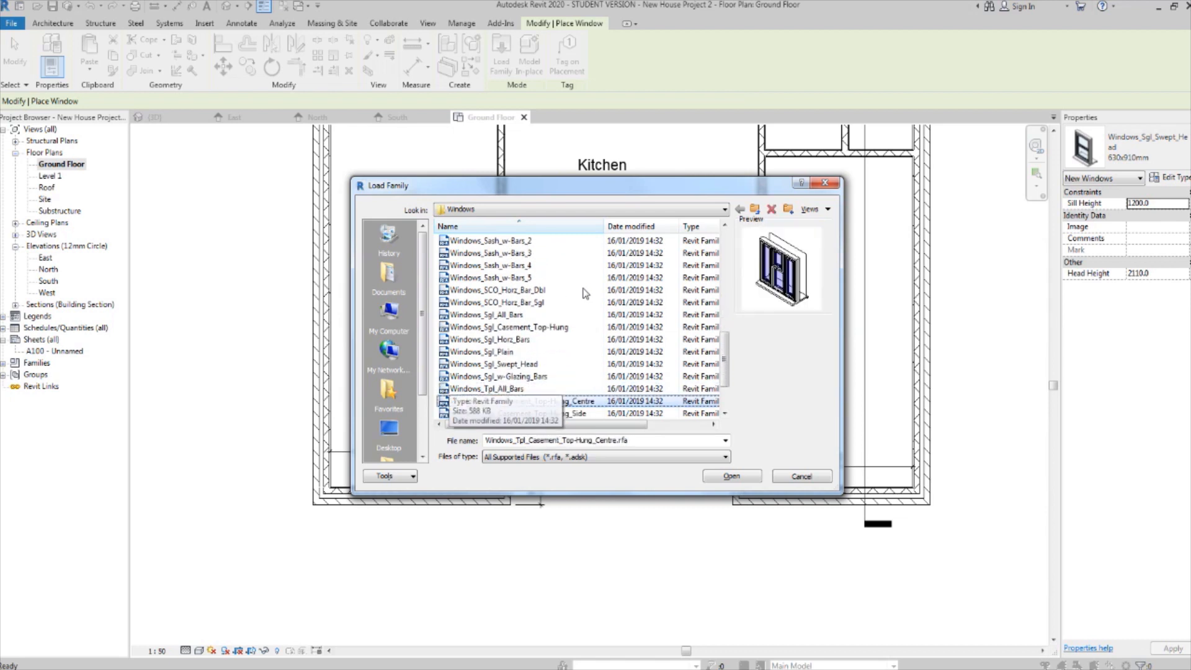
pyautogui.press('Up')
pyautogui.press('Down')
pyautogui.press('Down')
pyautogui.press('Down')
pyautogui.press('Down')
pyautogui.press('Down')
pyautogui.press('Down')
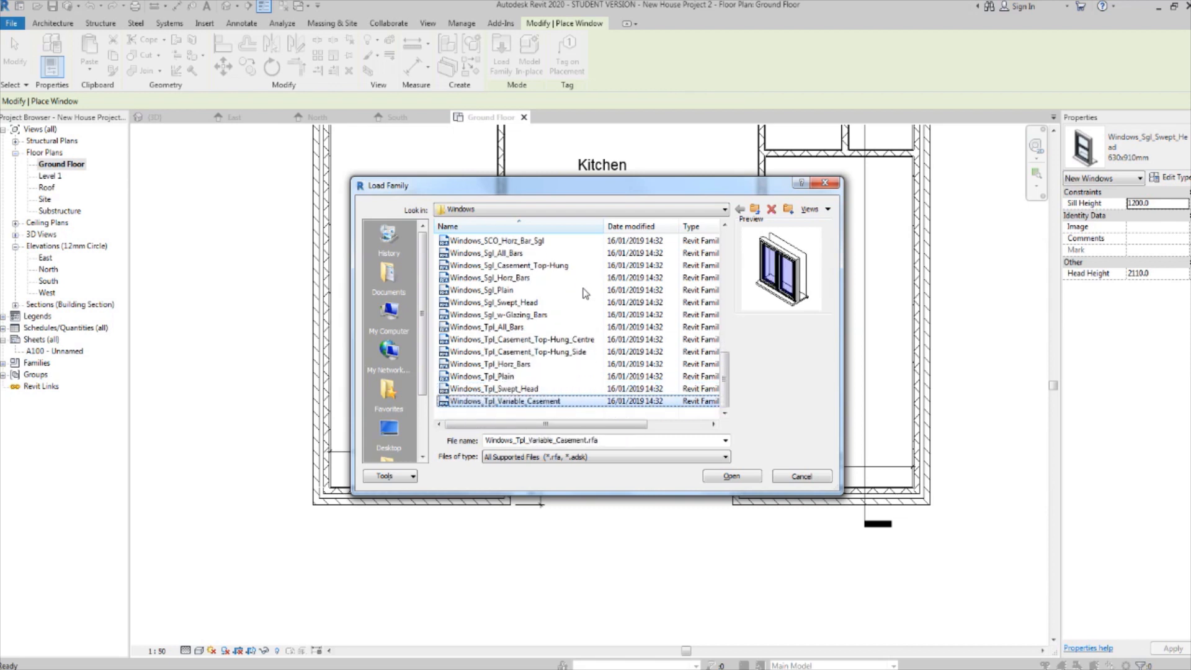
# Compare the triple window families and load Windows_Tpl_Swept_Head into the project.
pyautogui.press('Up')
pyautogui.press('Up')
pyautogui.press('Up')
pyautogui.press('Up')
pyautogui.press('Up')
pyautogui.press('Down')
pyautogui.press('Down')
pyautogui.press('Down')
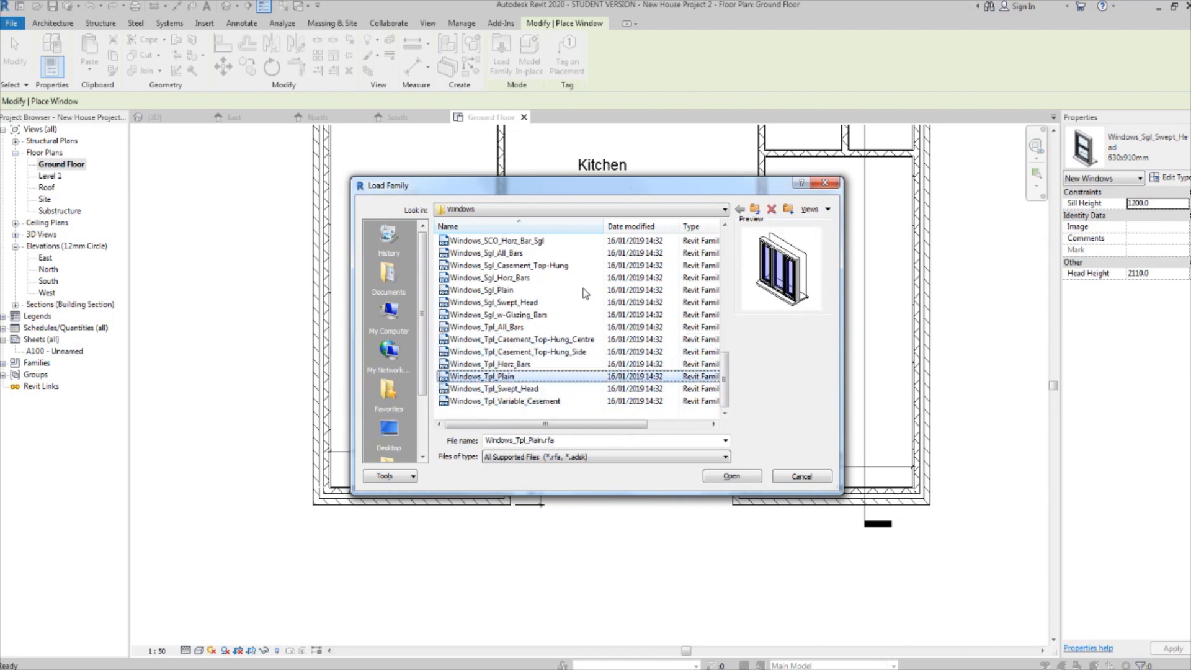
pyautogui.press('Down')
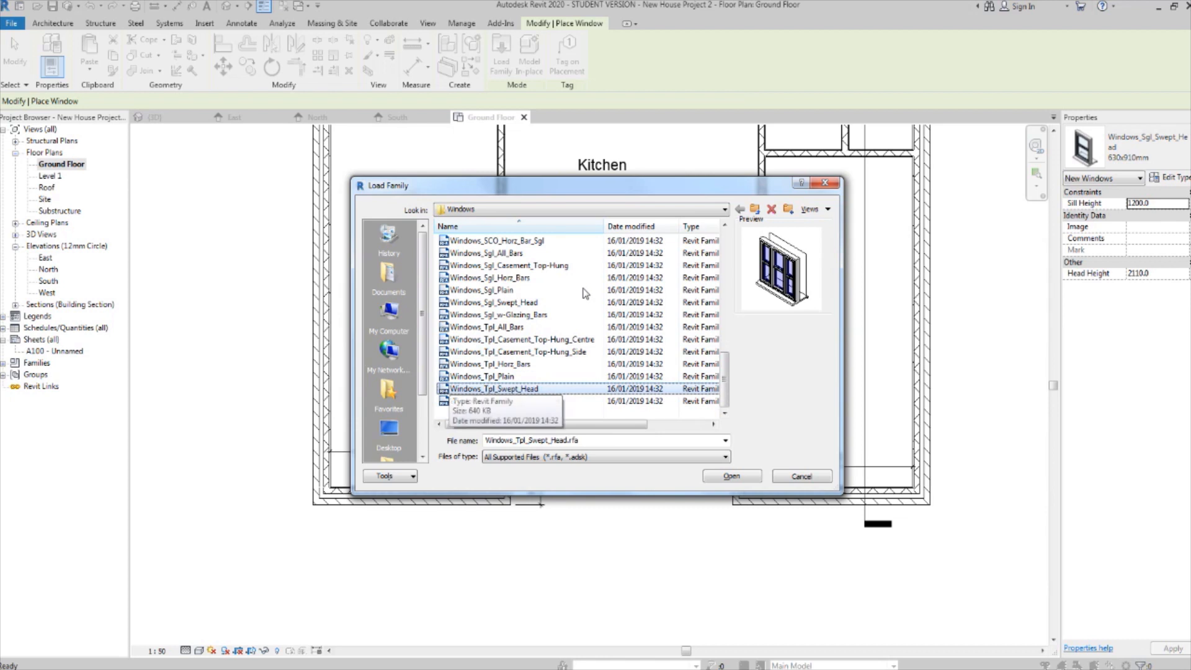
pyautogui.press('Up')
pyautogui.press('Down')
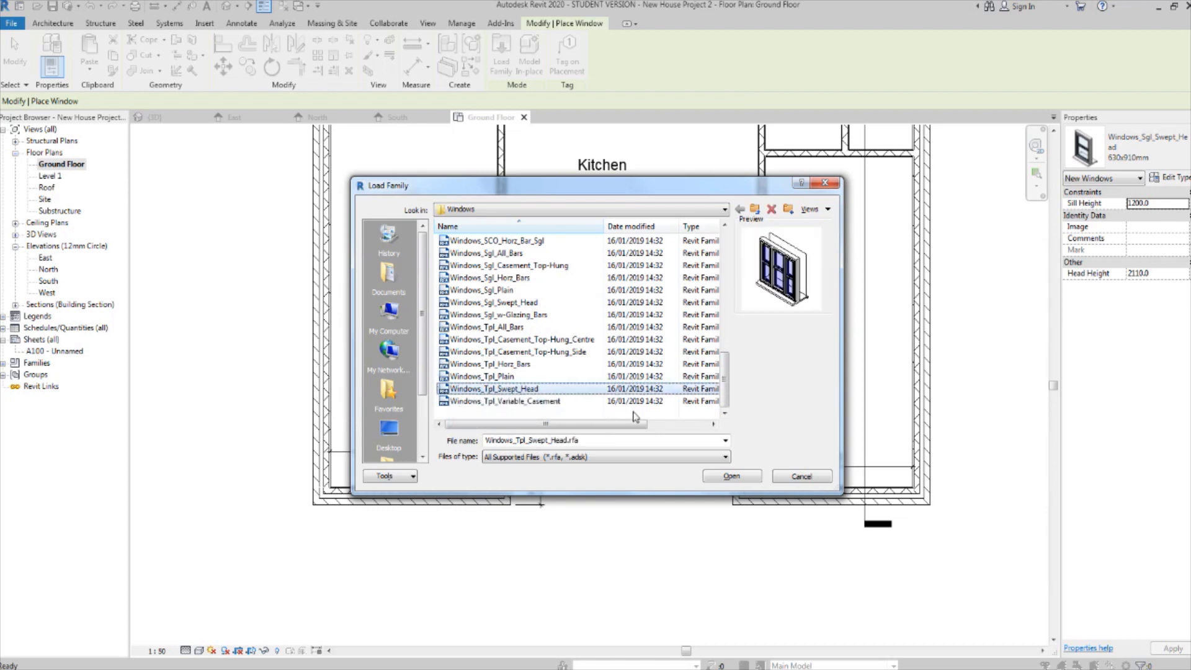
pyautogui.click(716, 477)
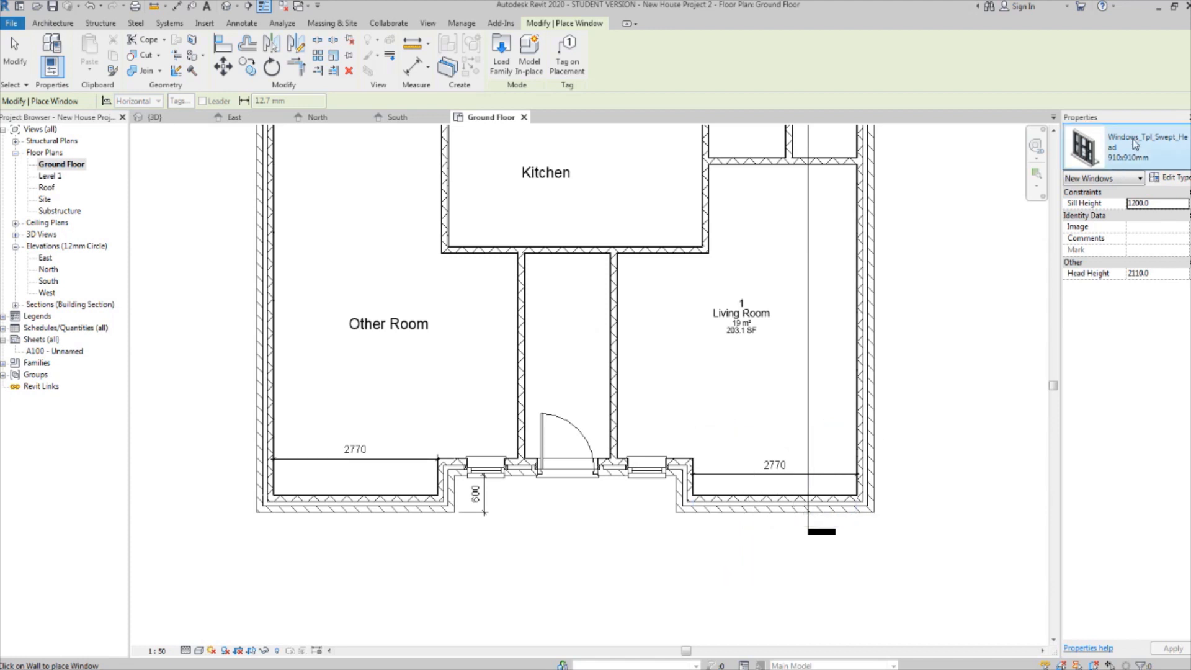
# Place 1810x1210mm Windows_Tpl_Swept_Head windows centred in the projecting front walls of the Living Room and Other Room.
pyautogui.click(1130, 160)
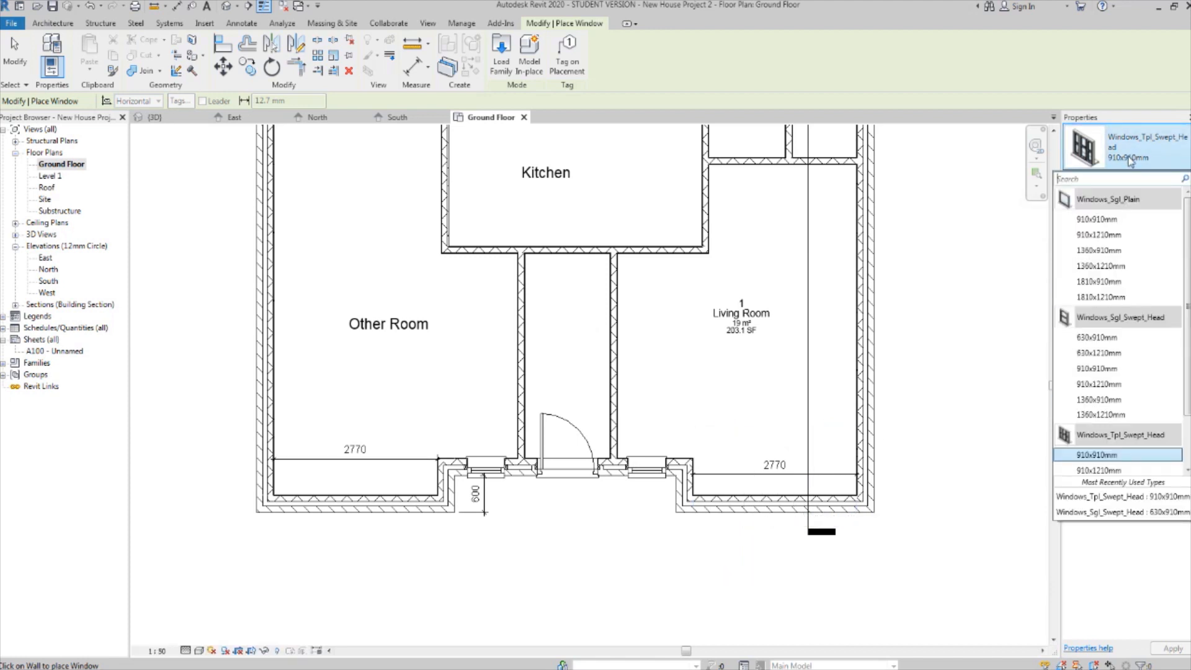
pyautogui.scroll(-2, 1141, 310)
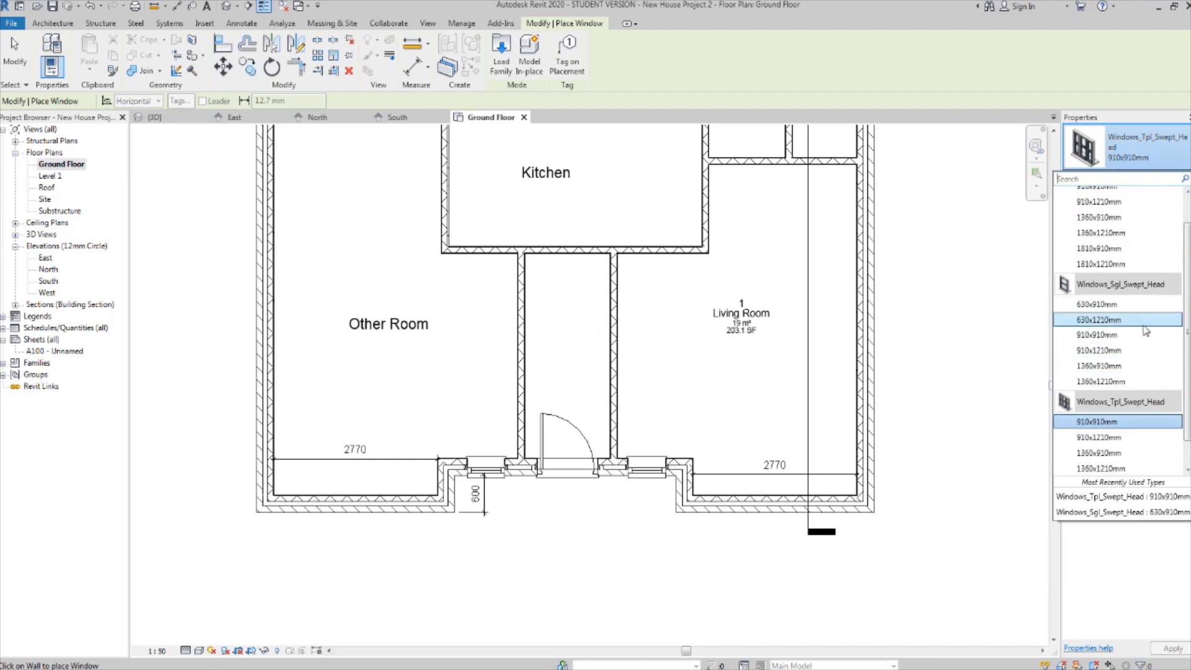
pyautogui.scroll(-2, 1146, 331)
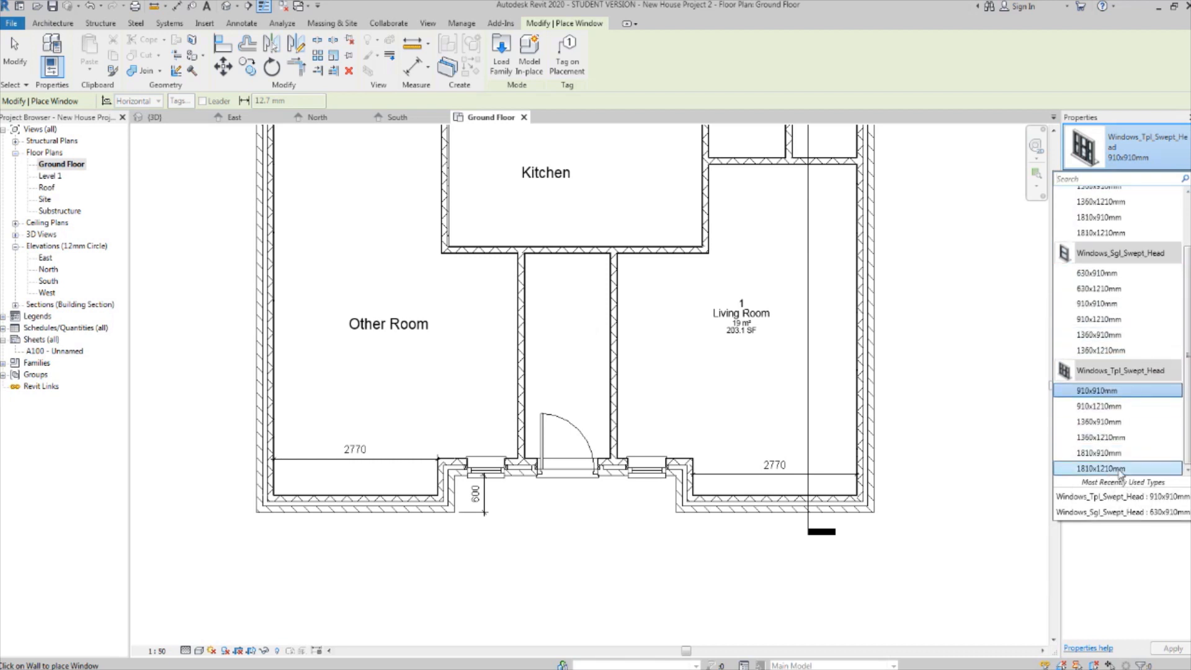
pyautogui.moveTo(1120, 473)
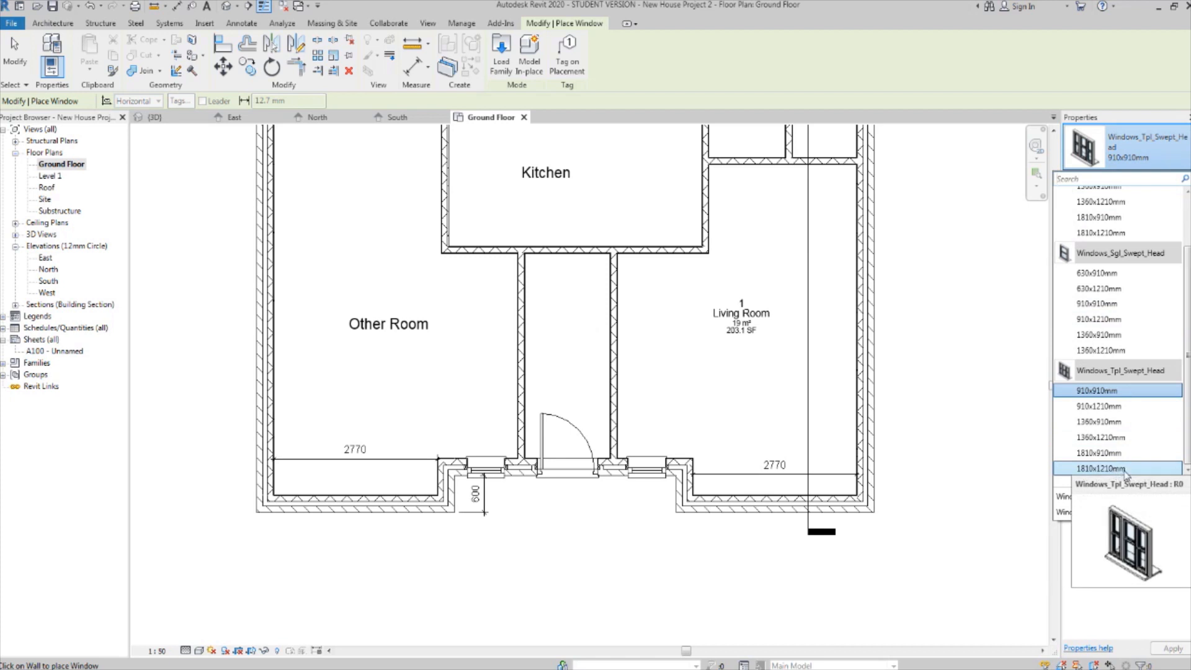
pyautogui.click(1125, 469)
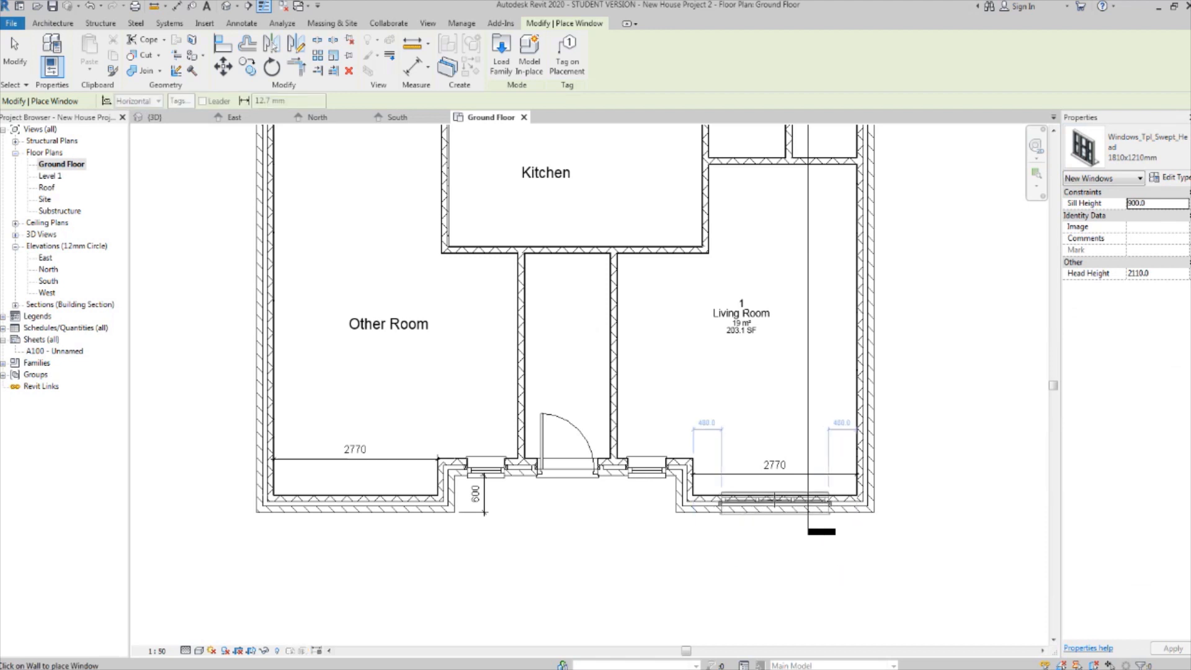
pyautogui.click(775, 500)
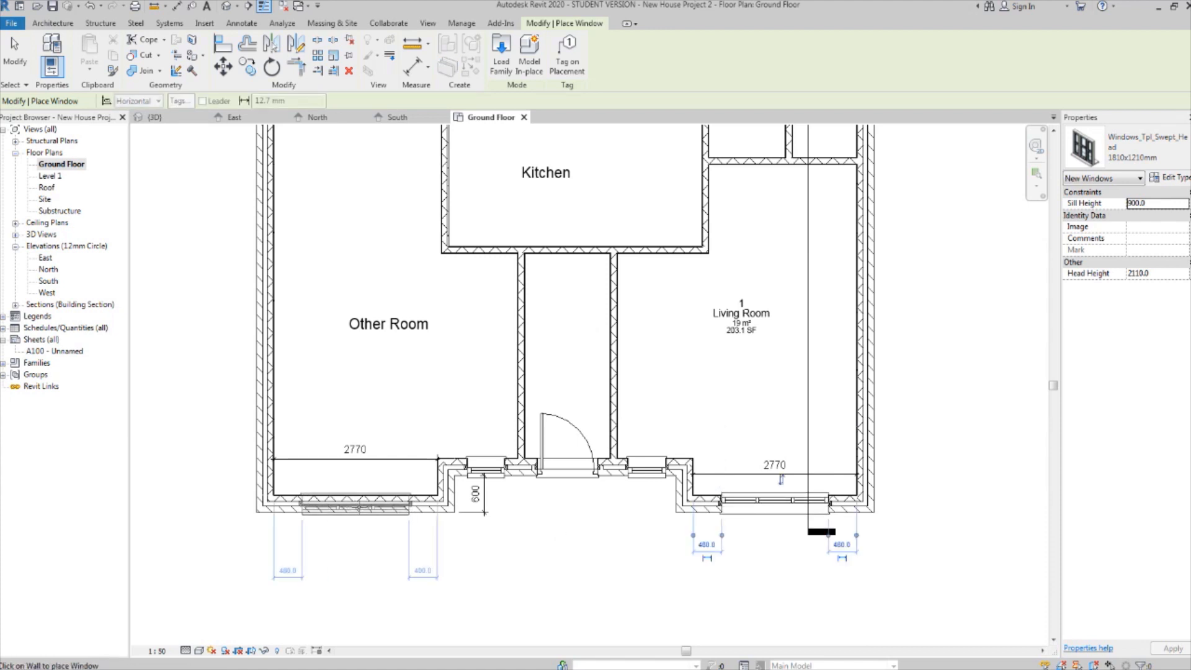
pyautogui.click(357, 506)
pyautogui.press('Escape')
pyautogui.press('Escape')
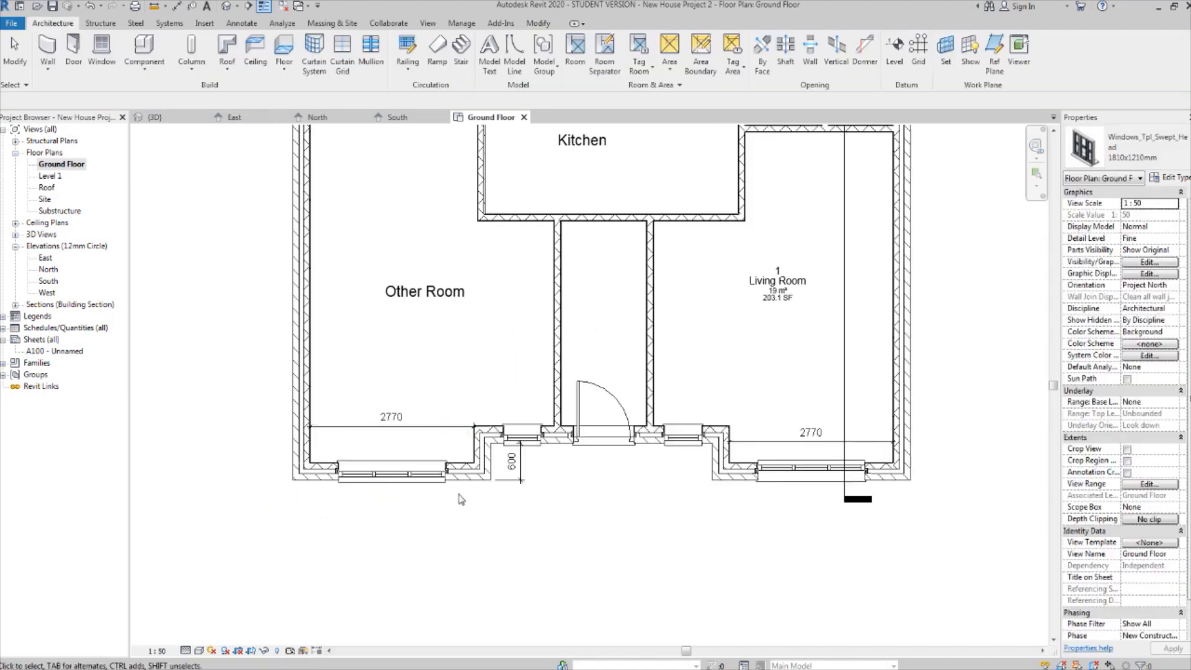
# Check the facing and position of the two new triple windows in the plan.
pyautogui.scroll(2, 380, 492)
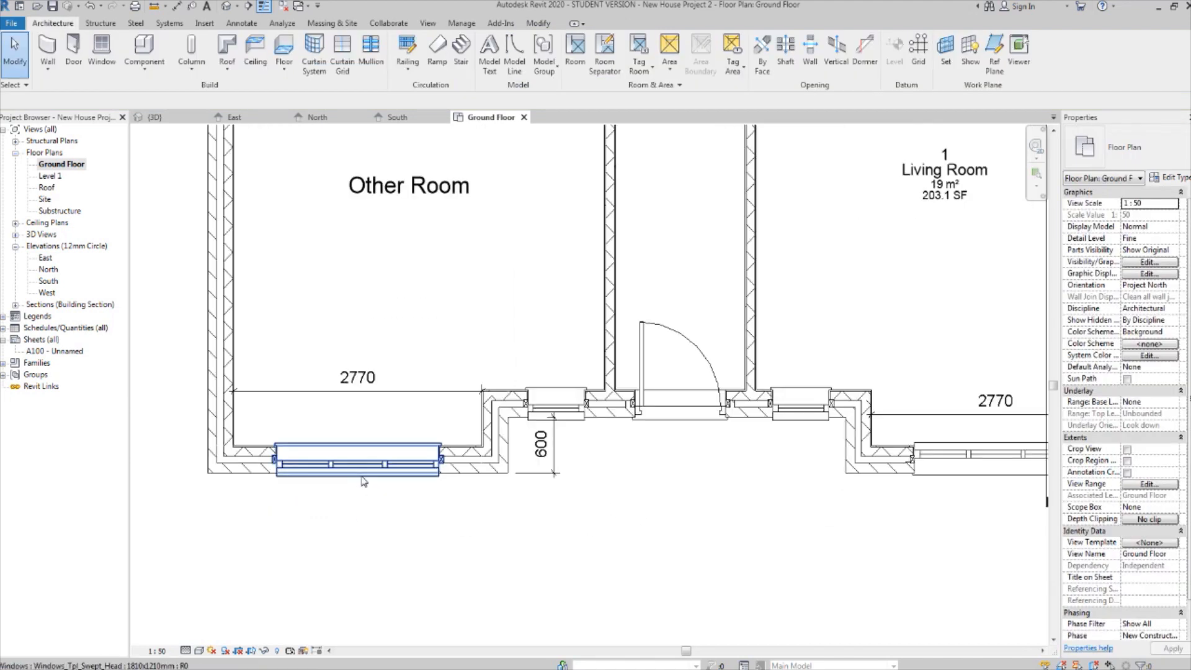
pyautogui.moveTo(371, 476); pyautogui.dragTo(93, 441, button='middle')
pyautogui.click(798, 478)
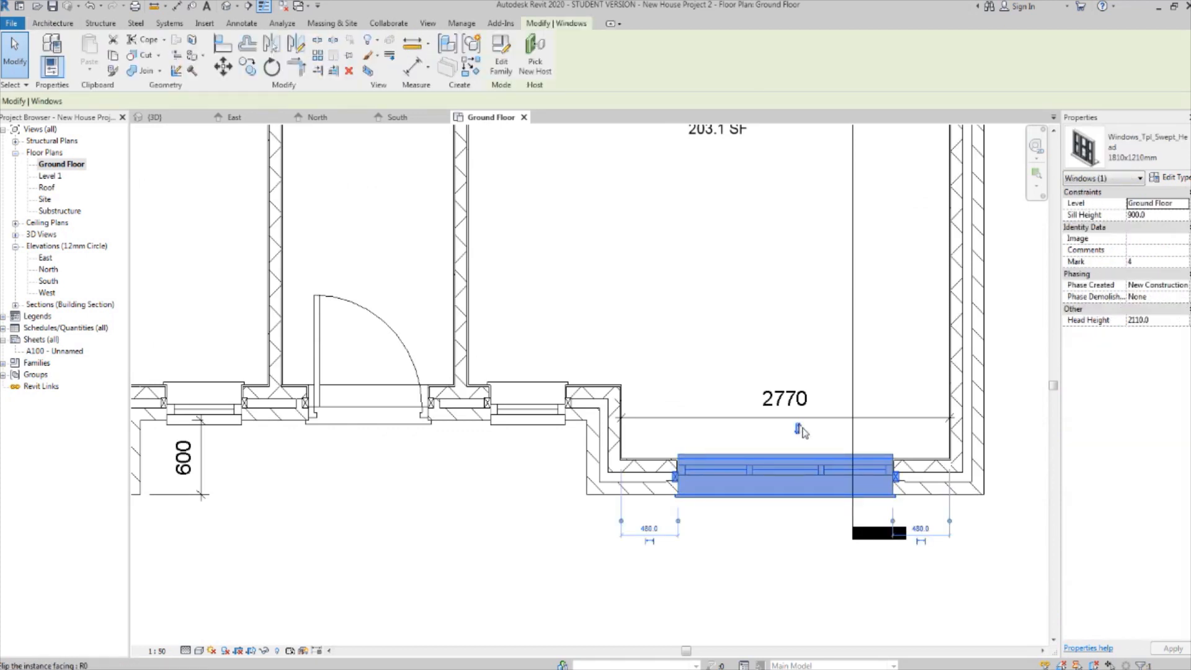
pyautogui.scroll(-4, 800, 431)
pyautogui.click(753, 524)
pyautogui.scroll(3, 737, 446)
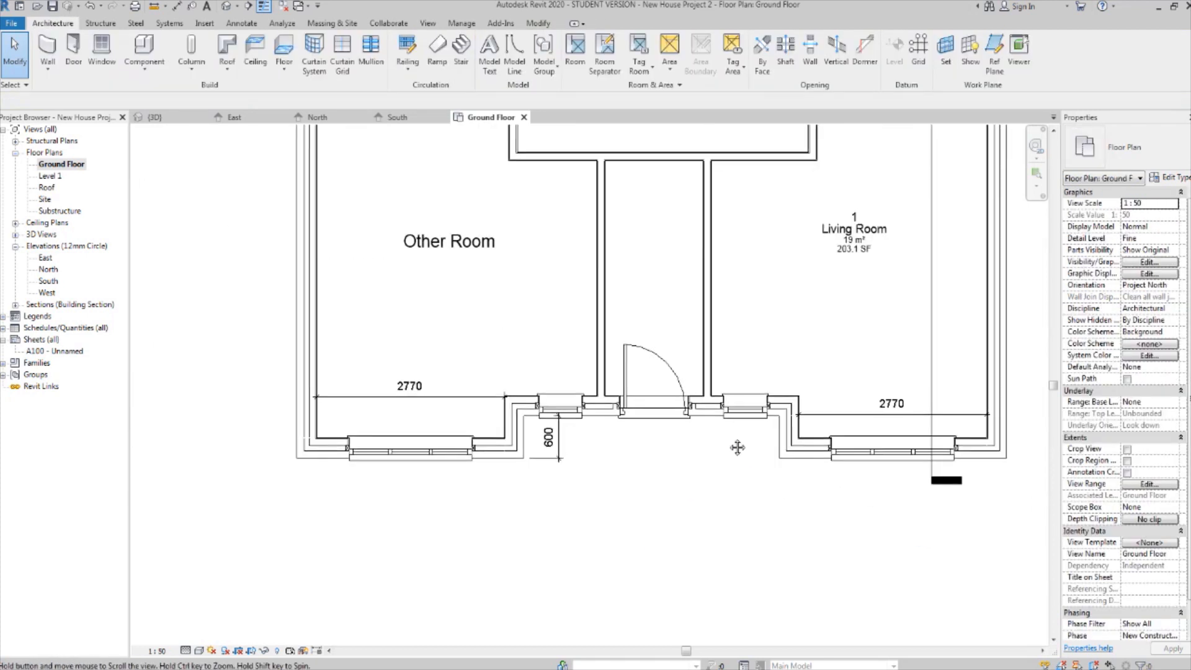
pyautogui.moveTo(737, 447); pyautogui.dragTo(675, 532, button='middle')
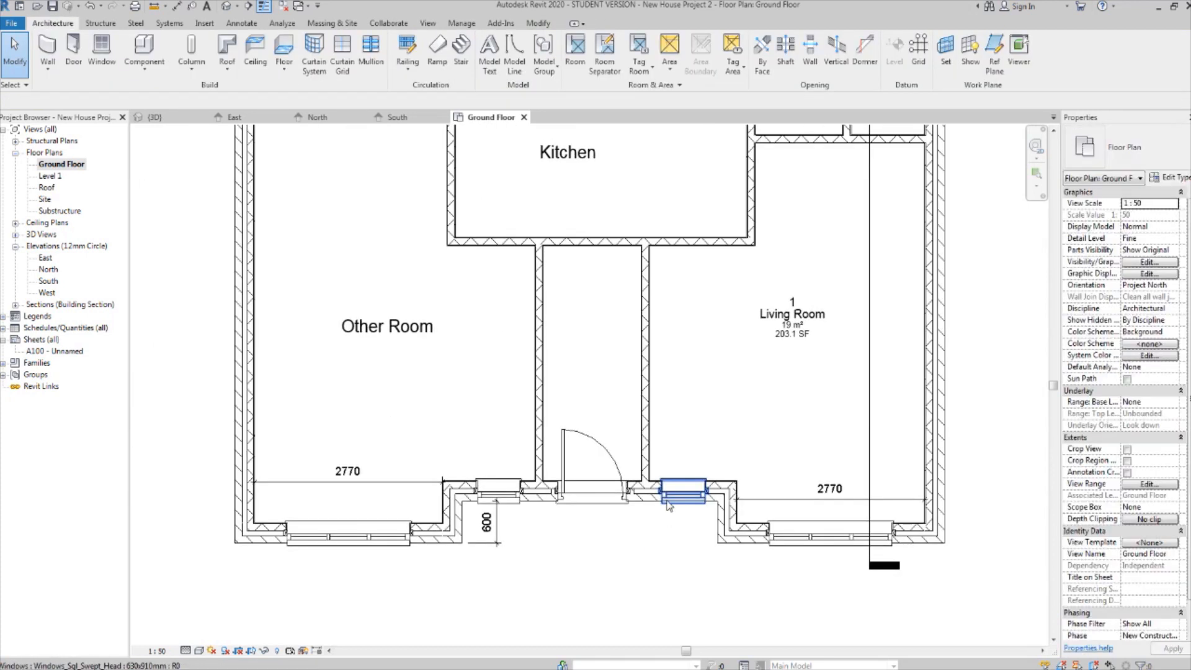
# Open the 3D view, orbit to the front of the house and turn on the section box.
pyautogui.click(225, 7)
pyautogui.keyDown('shift'); pyautogui.moveTo(612, 319); pyautogui.dragTo(722, 366, button='middle'); pyautogui.keyUp('shift')
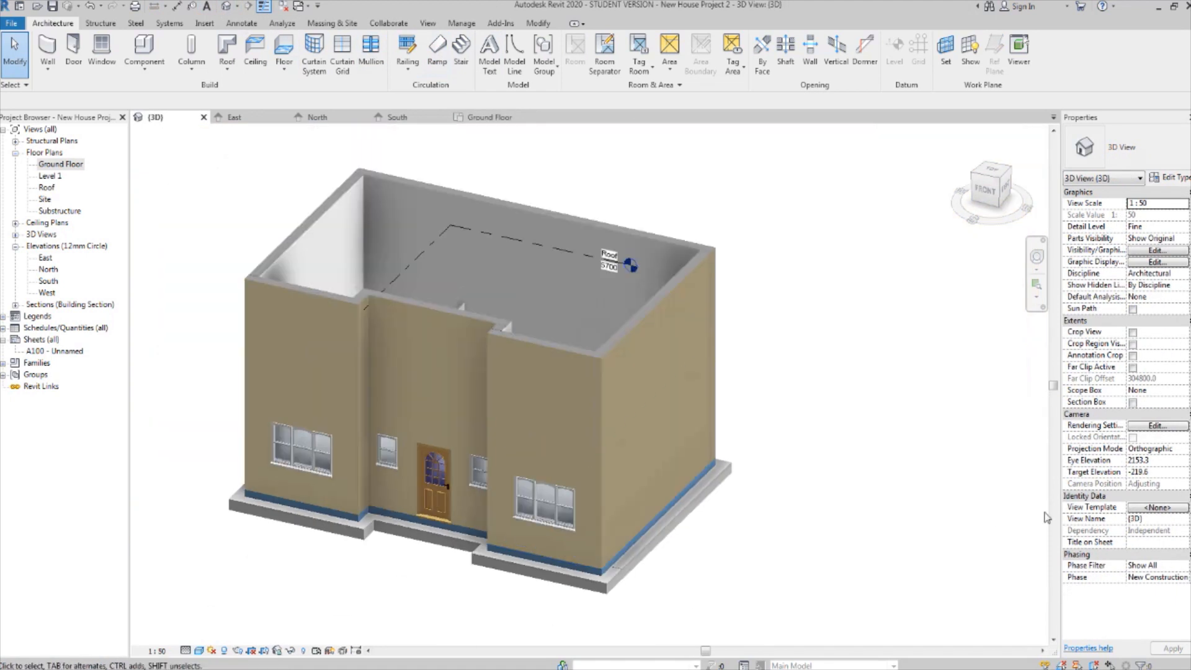
pyautogui.click(1133, 402)
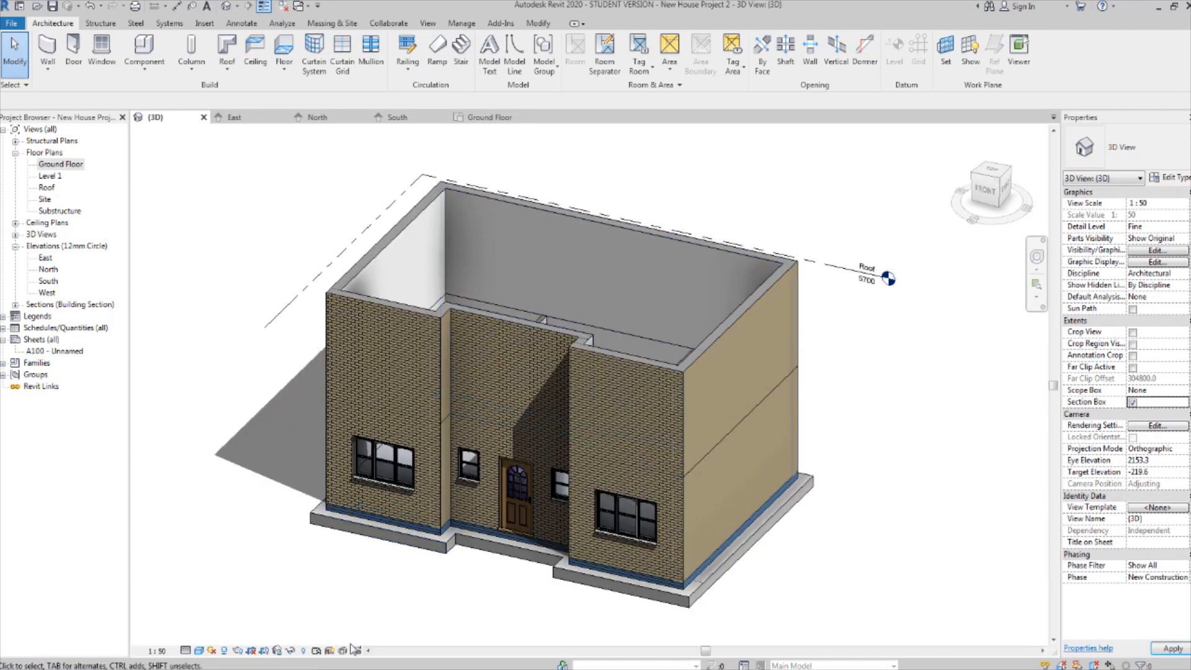
# Reveal hidden elements, unhide the section box and leave the reveal mode.
pyautogui.click(303, 651)
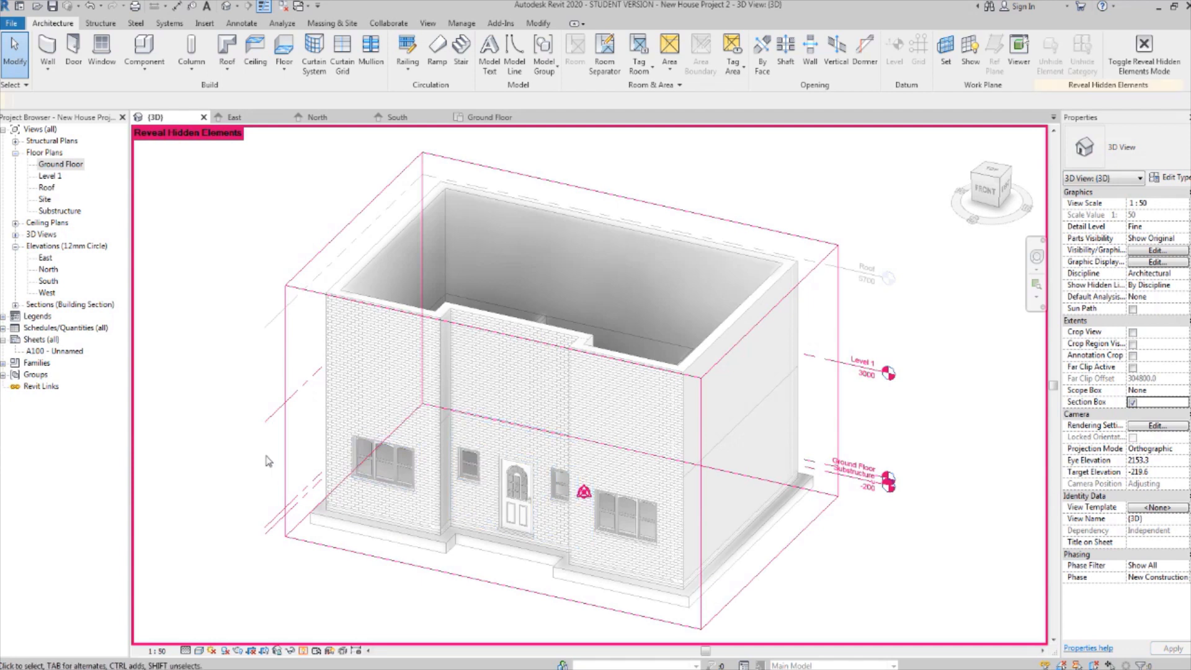
pyautogui.click(284, 441)
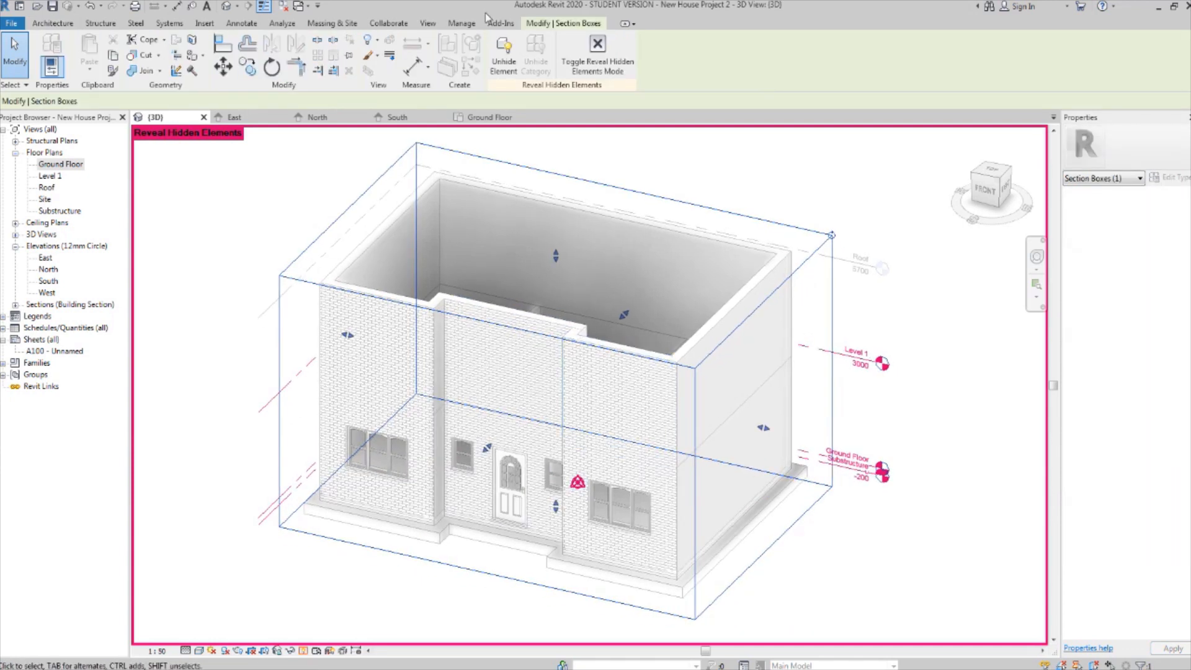
pyautogui.click(504, 61)
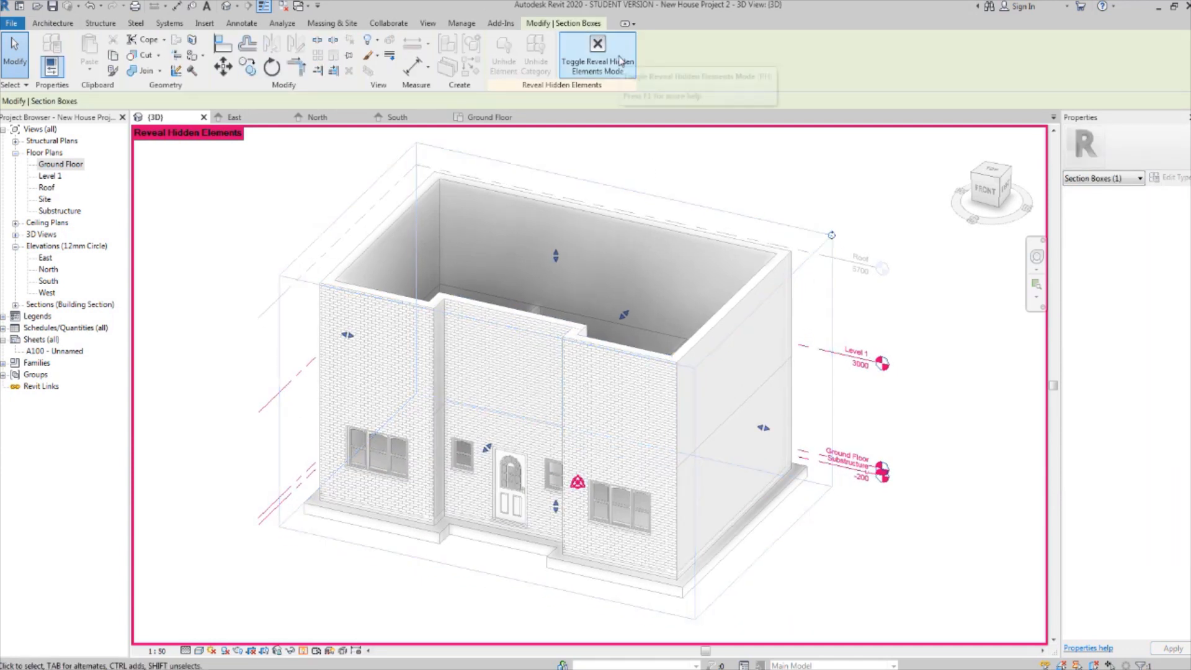
pyautogui.click(597, 52)
pyautogui.click(832, 284)
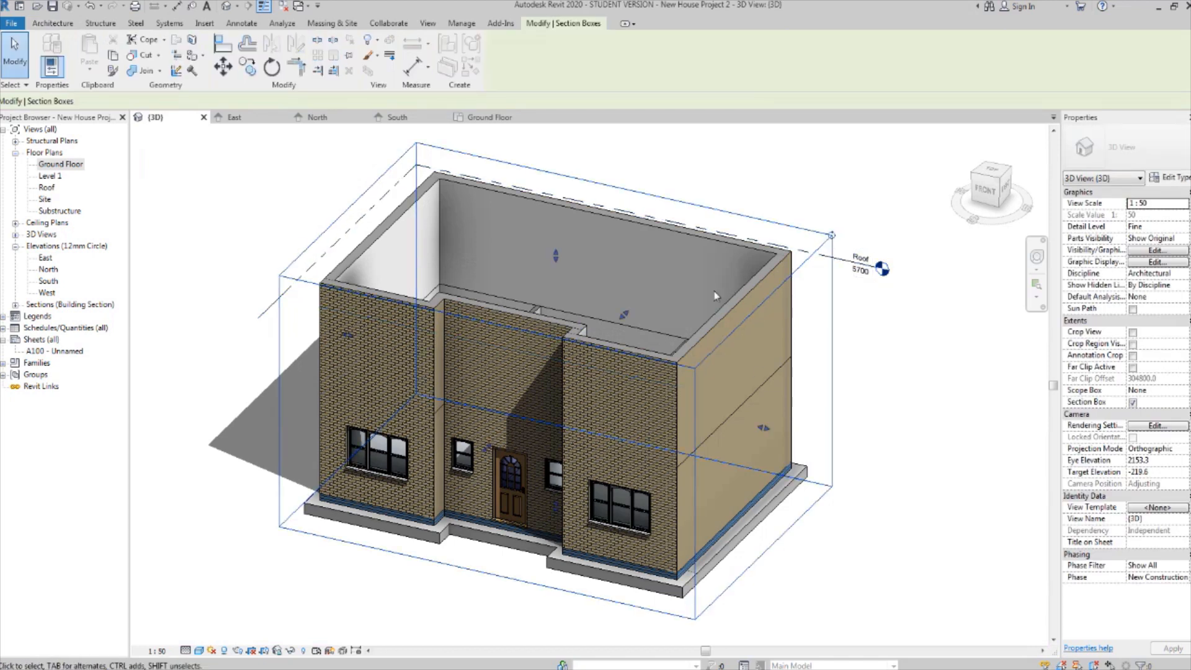
# Lower the top of the section box to cut the house open at ground-floor wall height.
pyautogui.moveTo(555, 256); pyautogui.dragTo(557, 384)
pyautogui.keyDown('shift'); pyautogui.moveTo(691, 424); pyautogui.dragTo(688, 433, button='middle'); pyautogui.keyUp('shift')
pyautogui.keyDown('shift'); pyautogui.moveTo(583, 460); pyautogui.dragTo(859, 483, button='middle'); pyautogui.keyUp('shift')
pyautogui.scroll(1, 711, 468)
pyautogui.moveTo(722, 468); pyautogui.dragTo(783, 435, button='middle')
pyautogui.scroll(1, 737, 404)
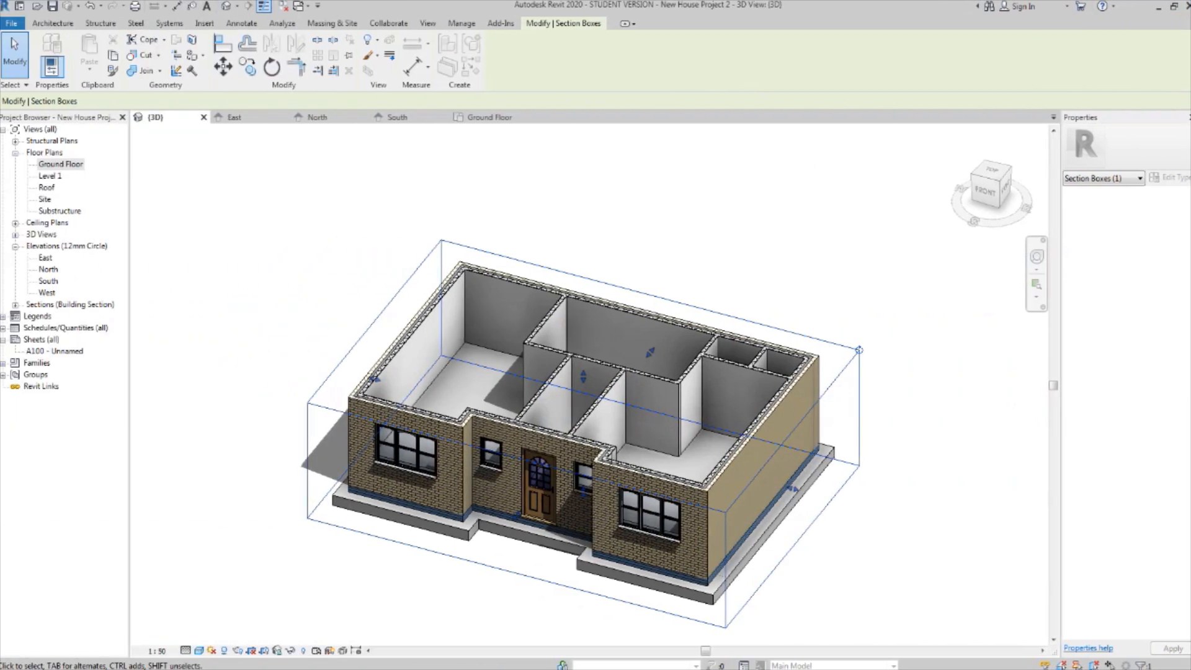
pyautogui.moveTo(964, 493); pyautogui.dragTo(959, 478, button='middle')
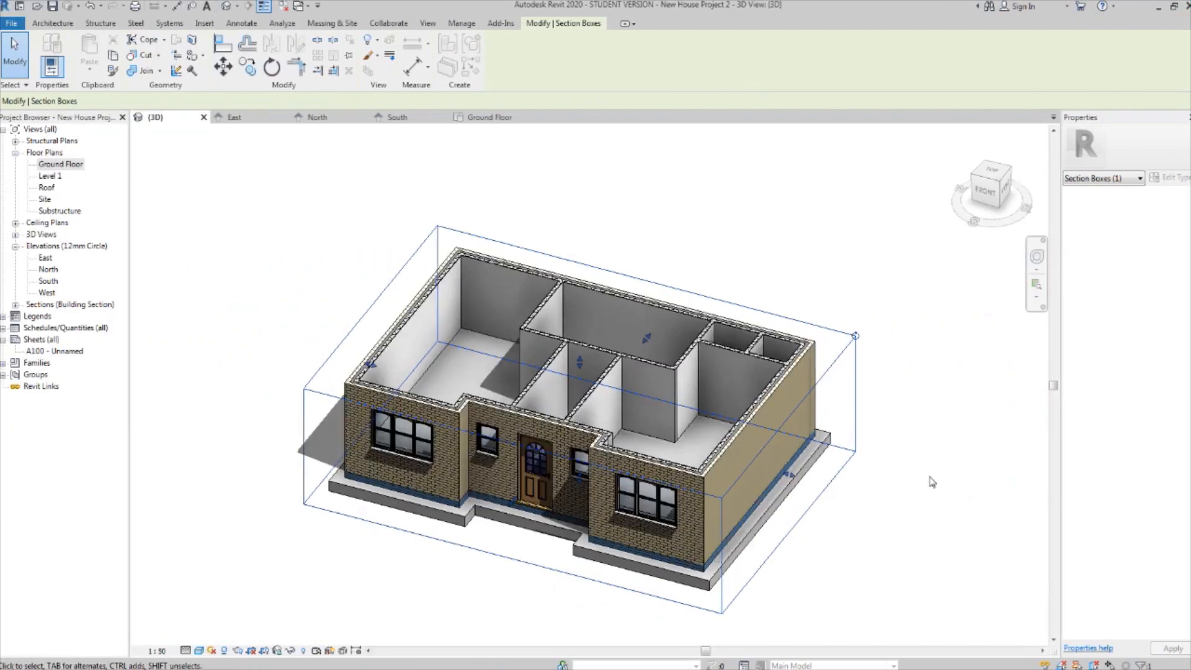
# Examine the windows, front door and cut-open rooms of the house from the front in the 3D view.
pyautogui.scroll(3, 777, 520)
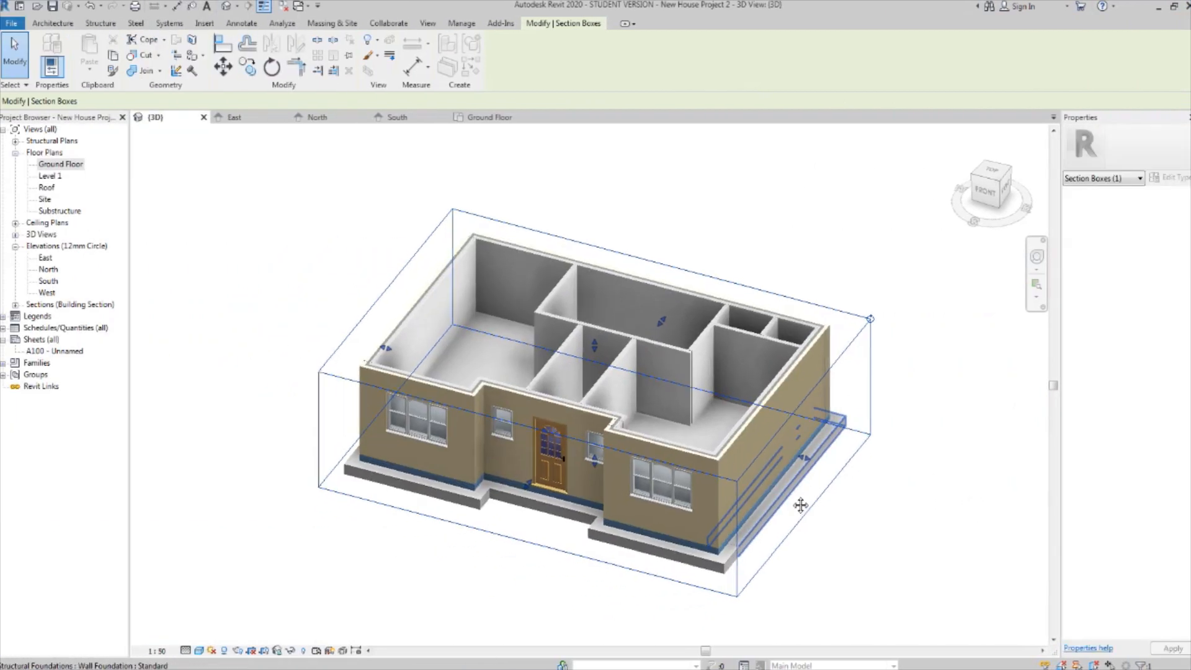
pyautogui.scroll(-1, 762, 457)
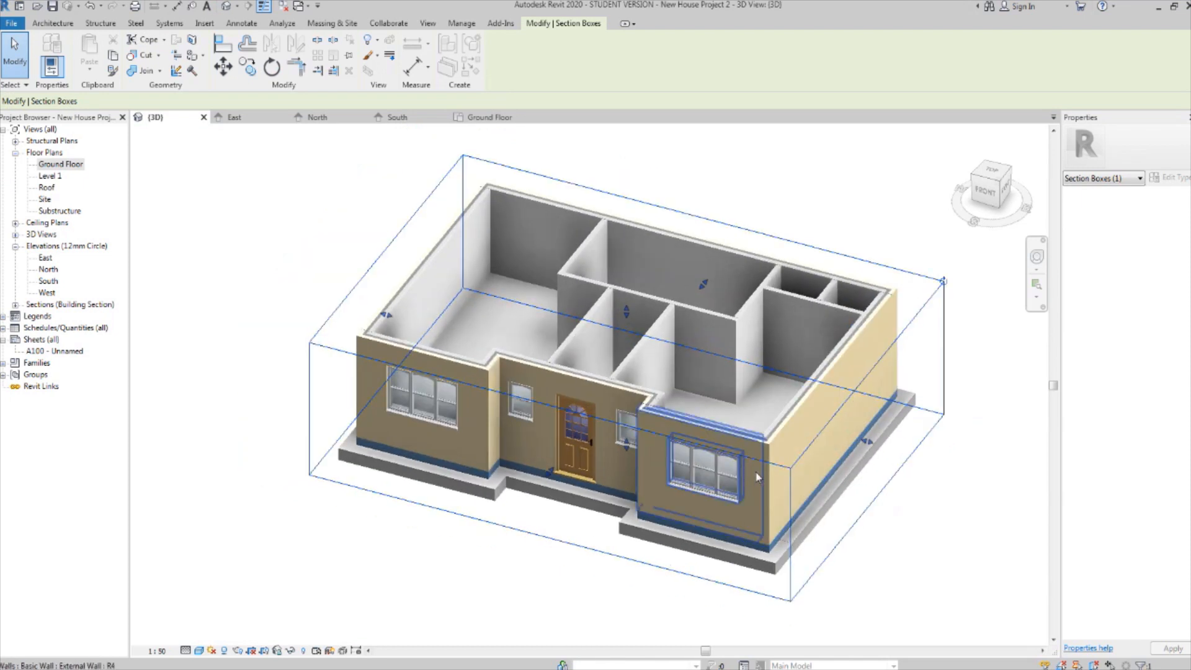
pyautogui.scroll(-1, 776, 475)
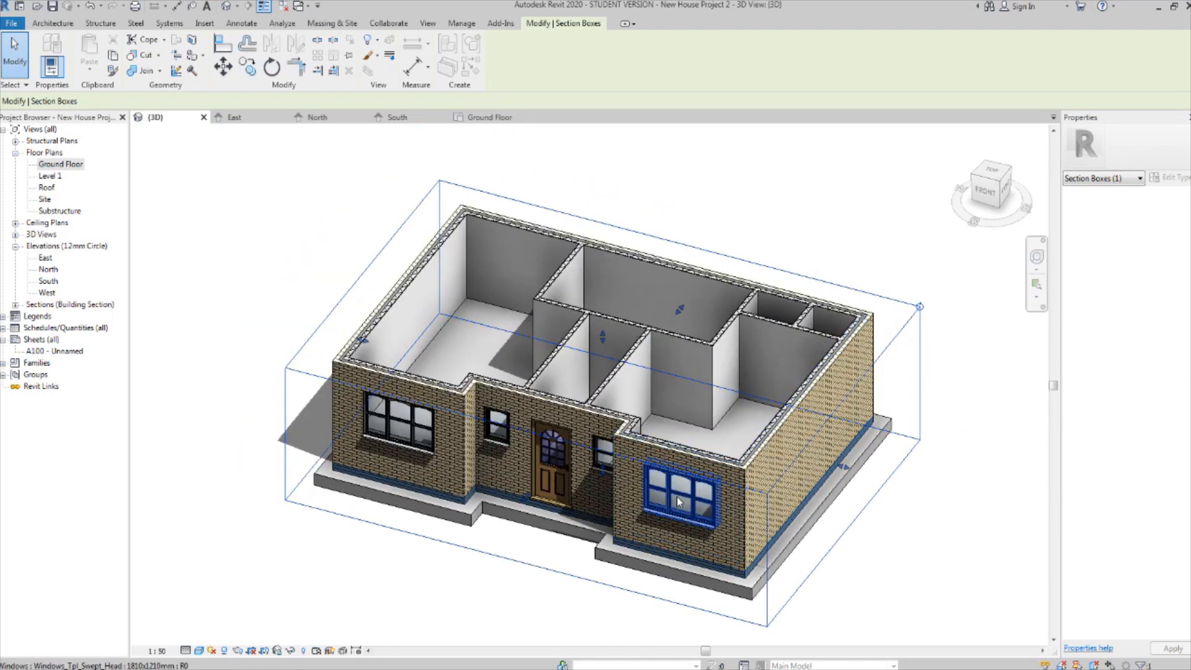
pyautogui.keyDown('shift'); pyautogui.moveTo(678, 501); pyautogui.dragTo(582, 427, button='middle'); pyautogui.keyUp('shift')
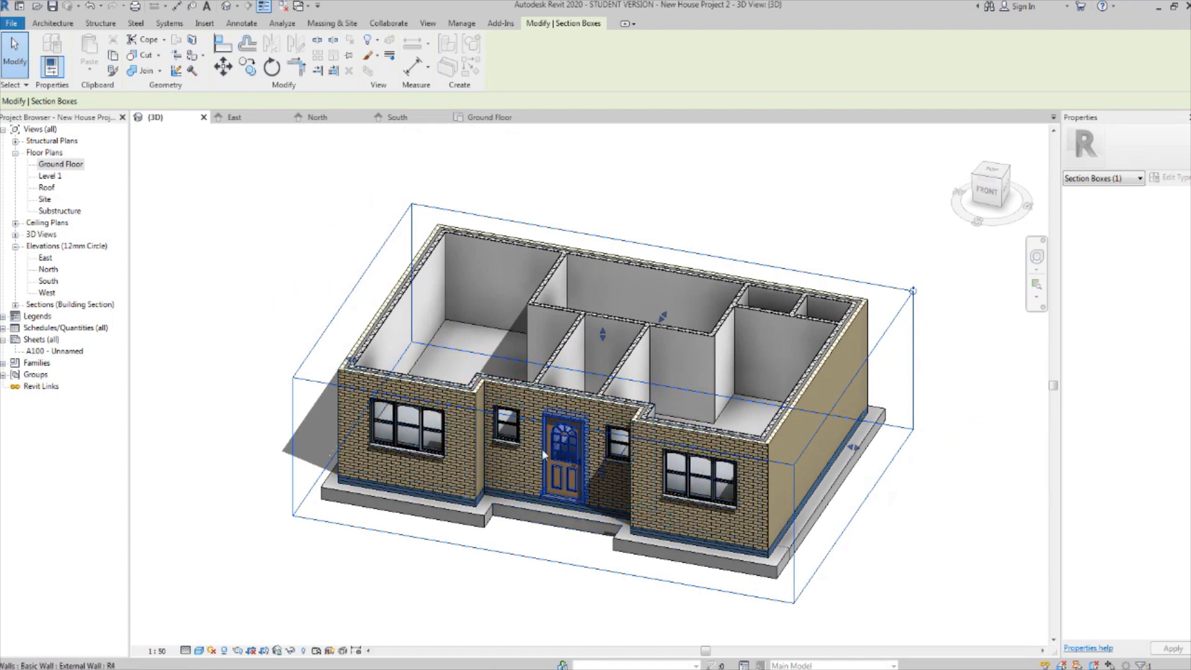
pyautogui.moveTo(605, 458); pyautogui.dragTo(562, 475, button='middle')
pyautogui.scroll(3, 583, 466)
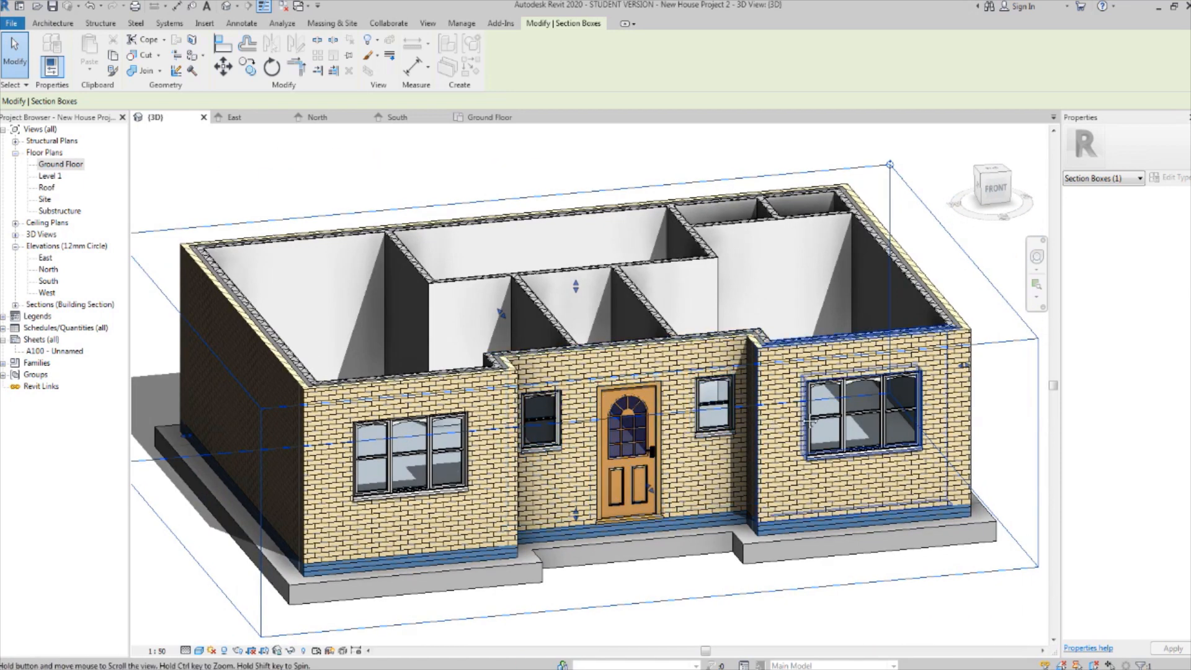
pyautogui.moveTo(783, 474); pyautogui.dragTo(774, 491, button='middle')
pyautogui.moveTo(559, 481); pyautogui.dragTo(545, 487, button='middle')
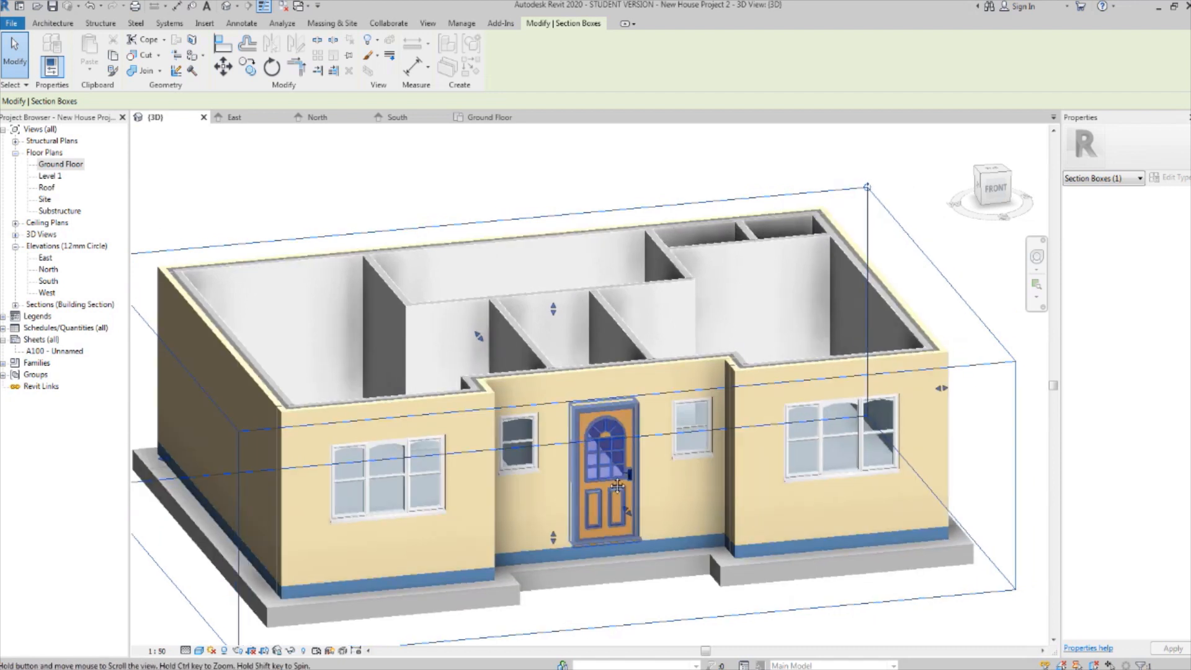
pyautogui.moveTo(610, 454); pyautogui.dragTo(598, 475, button='middle')
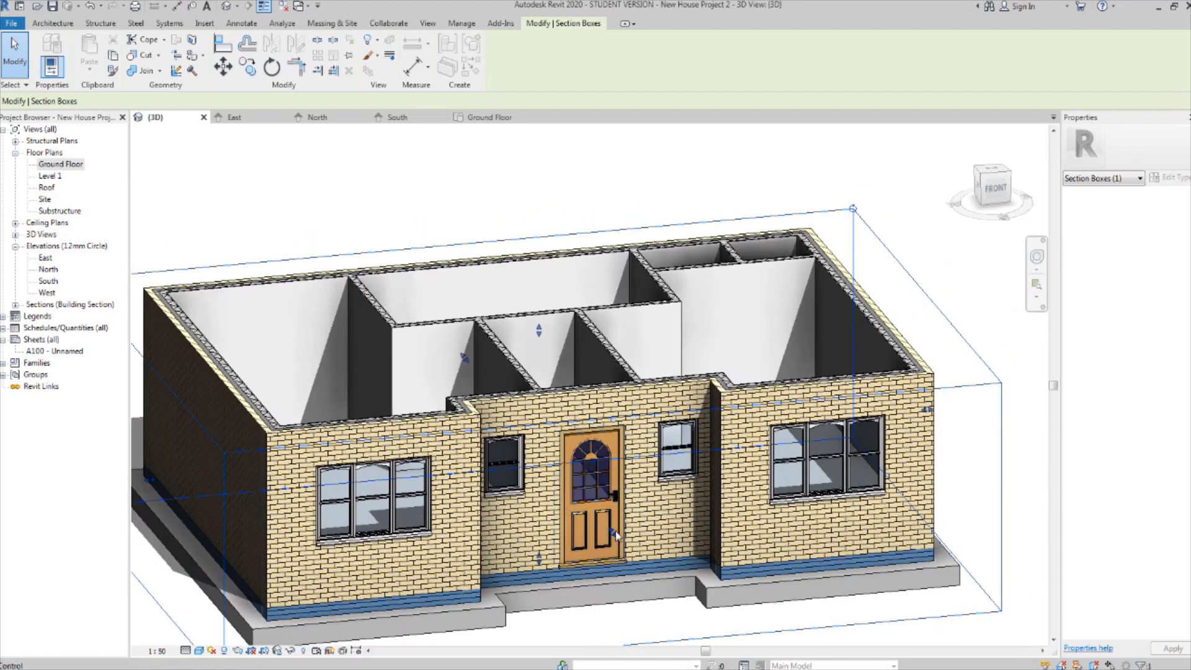
pyautogui.moveTo(613, 487); pyautogui.dragTo(681, 502, button='middle')
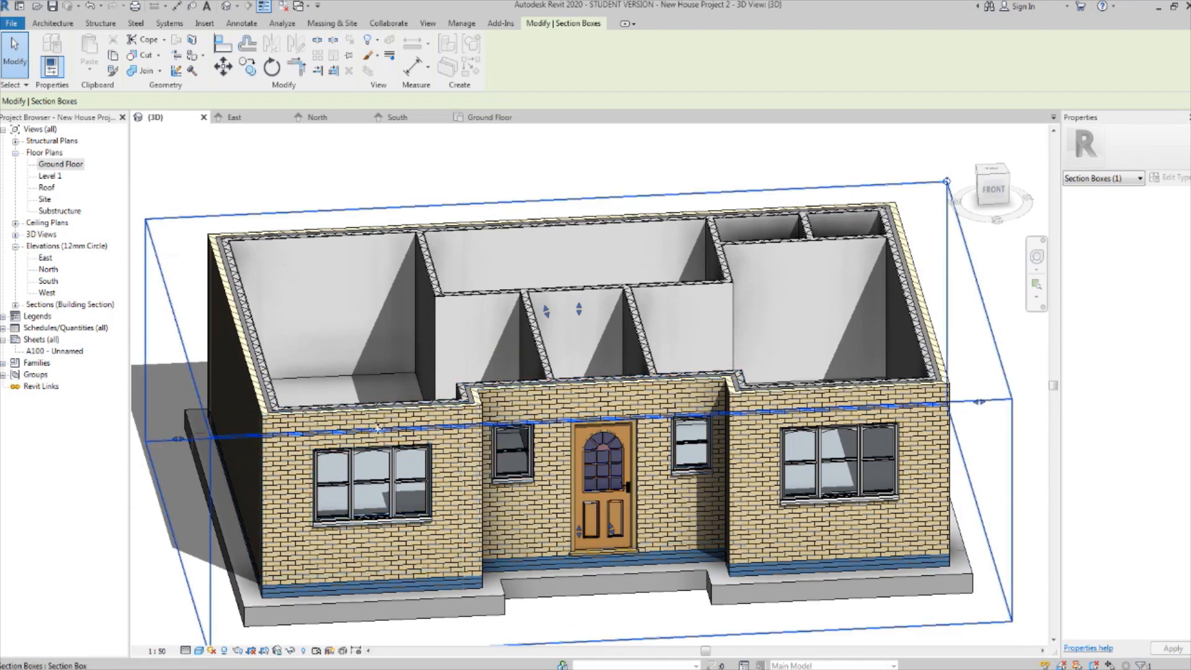
pyautogui.moveTo(406, 438); pyautogui.dragTo(417, 467, button='middle')
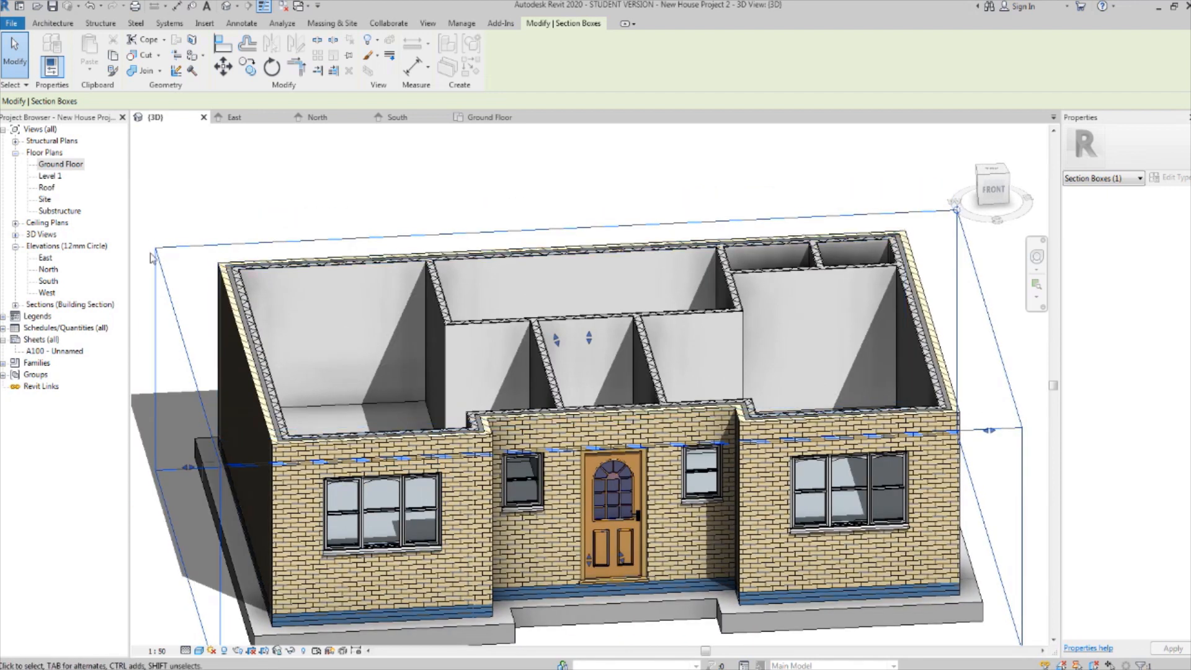
# Return to the Ground Floor plan, dismiss the save reminder without saving and deselect the section box.
pyautogui.doubleClick(56, 165)
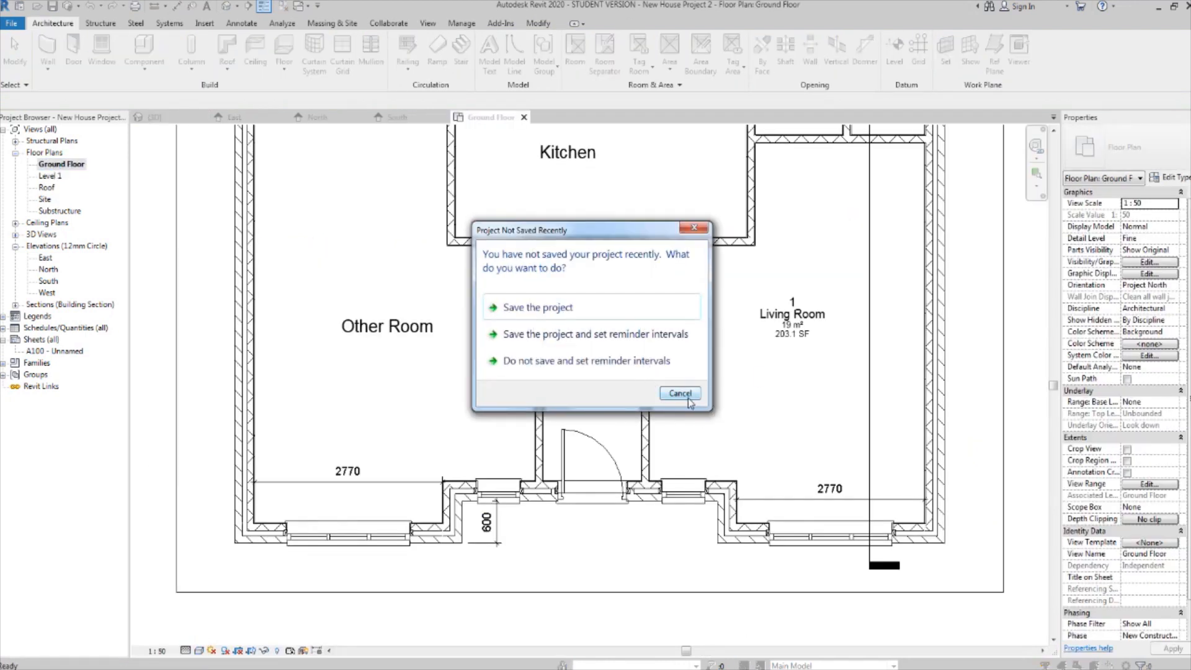
pyautogui.click(680, 394)
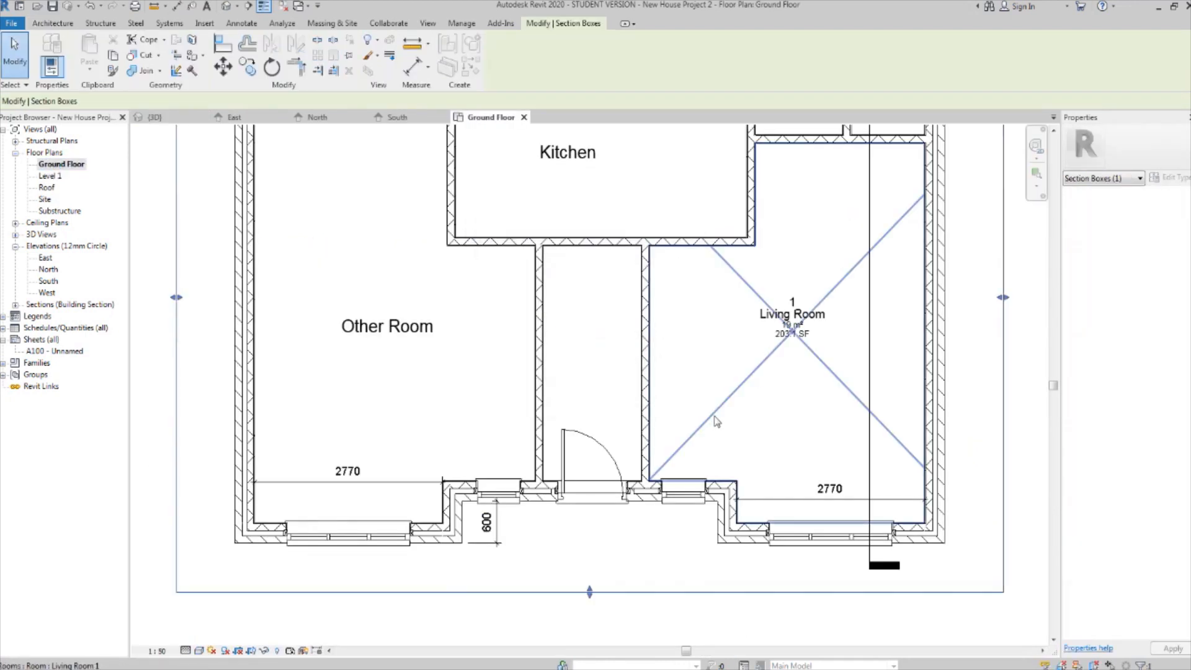
pyautogui.click(627, 559)
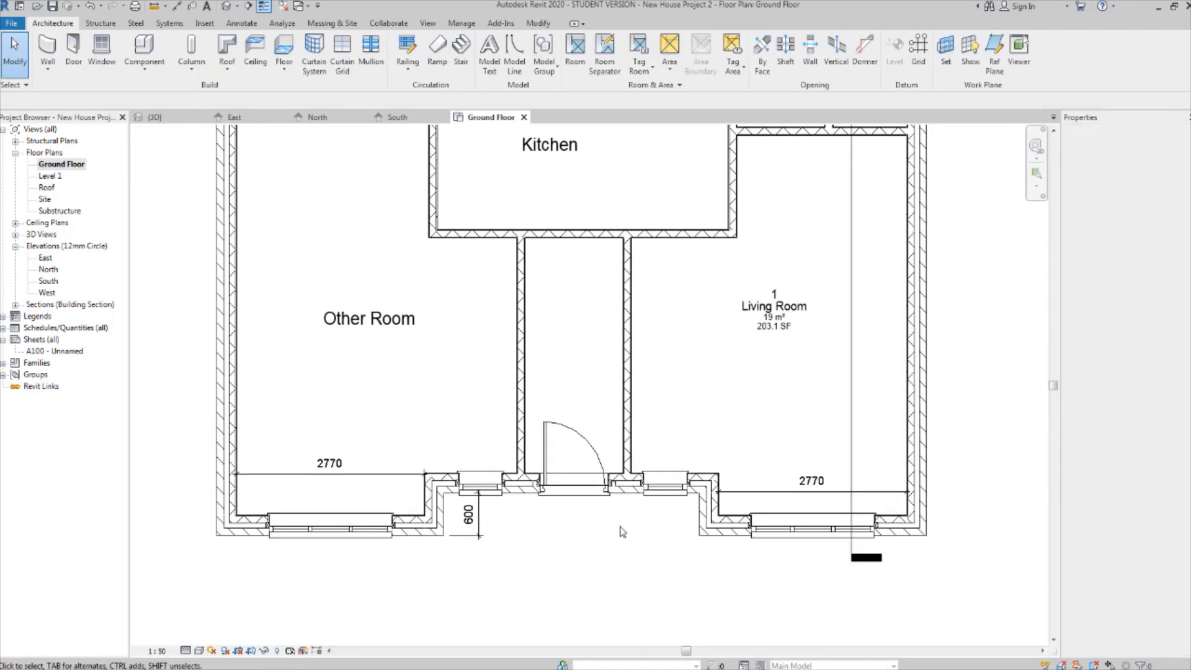
# Start the structural Beam tool and browse the UK family library to the Precast Concrete folder of Structural Framing for loading a family.
pyautogui.click(108, 23)
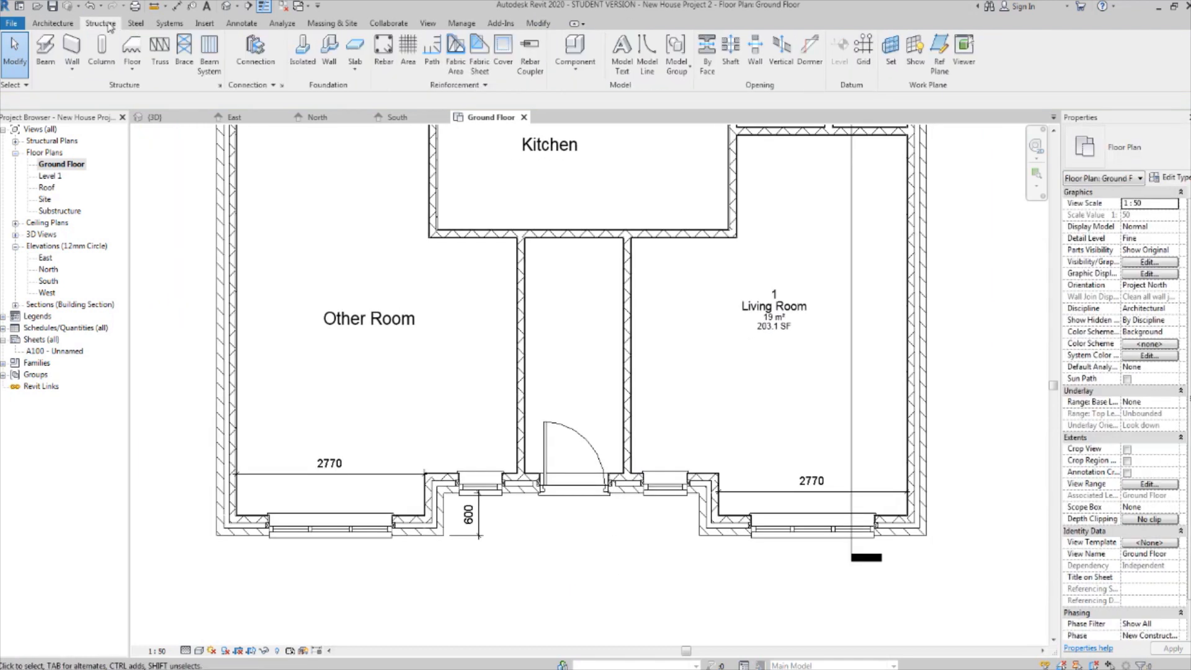
pyautogui.click(50, 49)
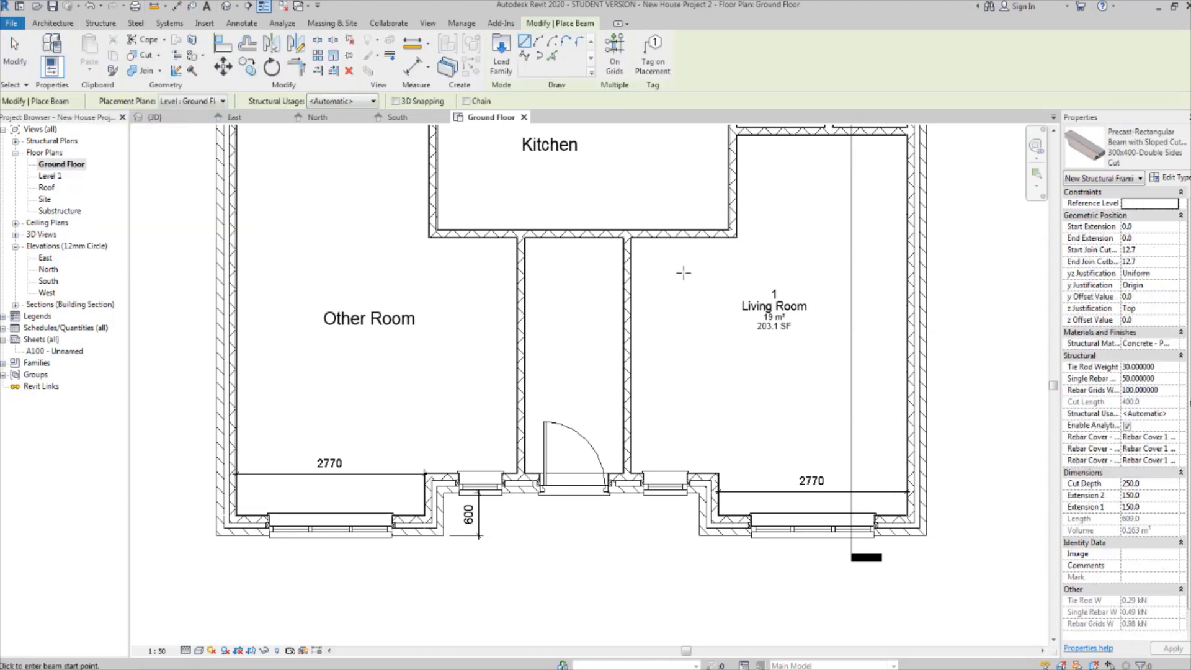
pyautogui.click(501, 62)
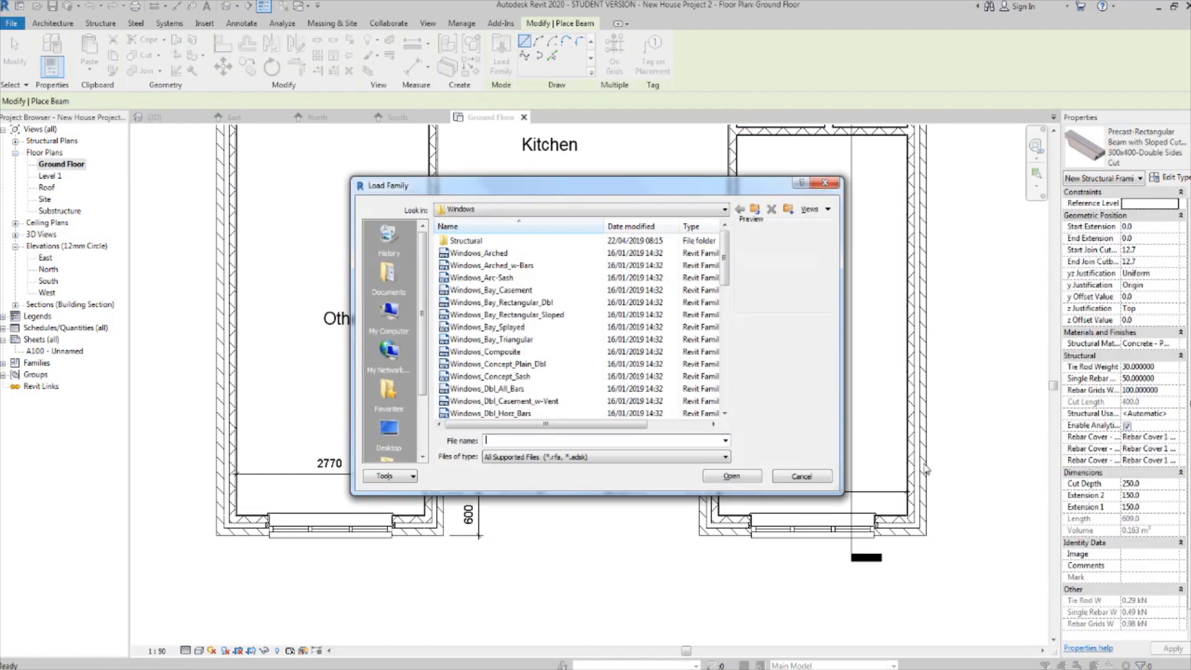
pyautogui.moveTo(727, 263)
pyautogui.mouseDown()
pyautogui.moveTo(728, 372)
pyautogui.moveTo(740, 256)
pyautogui.mouseUp()
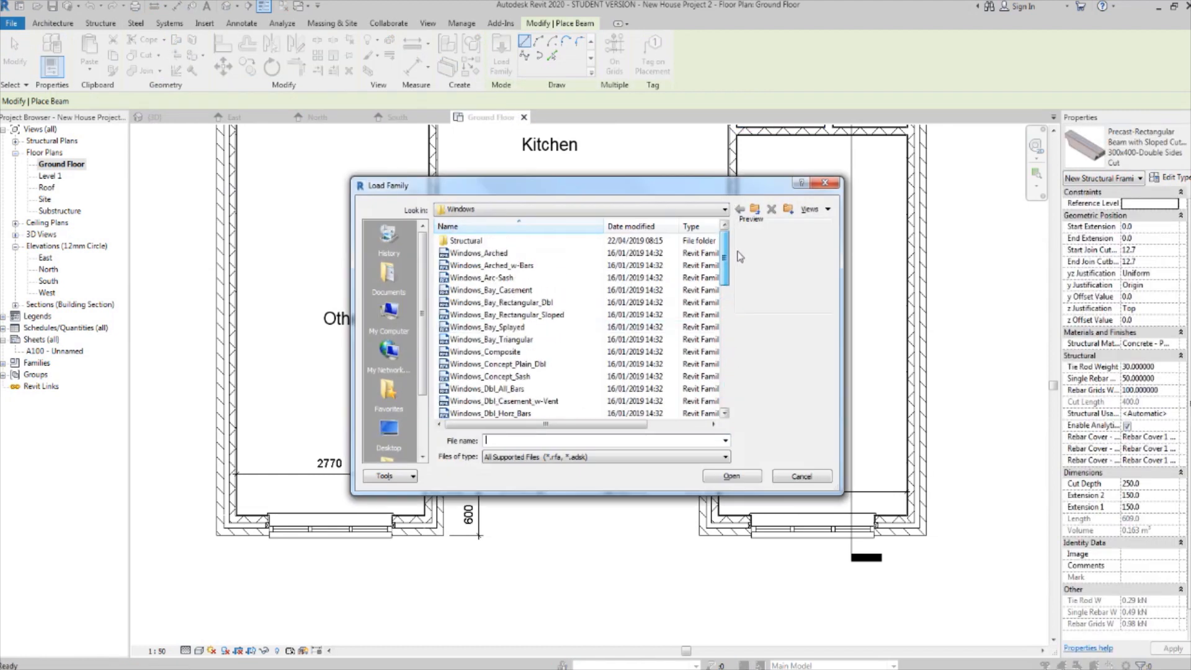
pyautogui.click(755, 209)
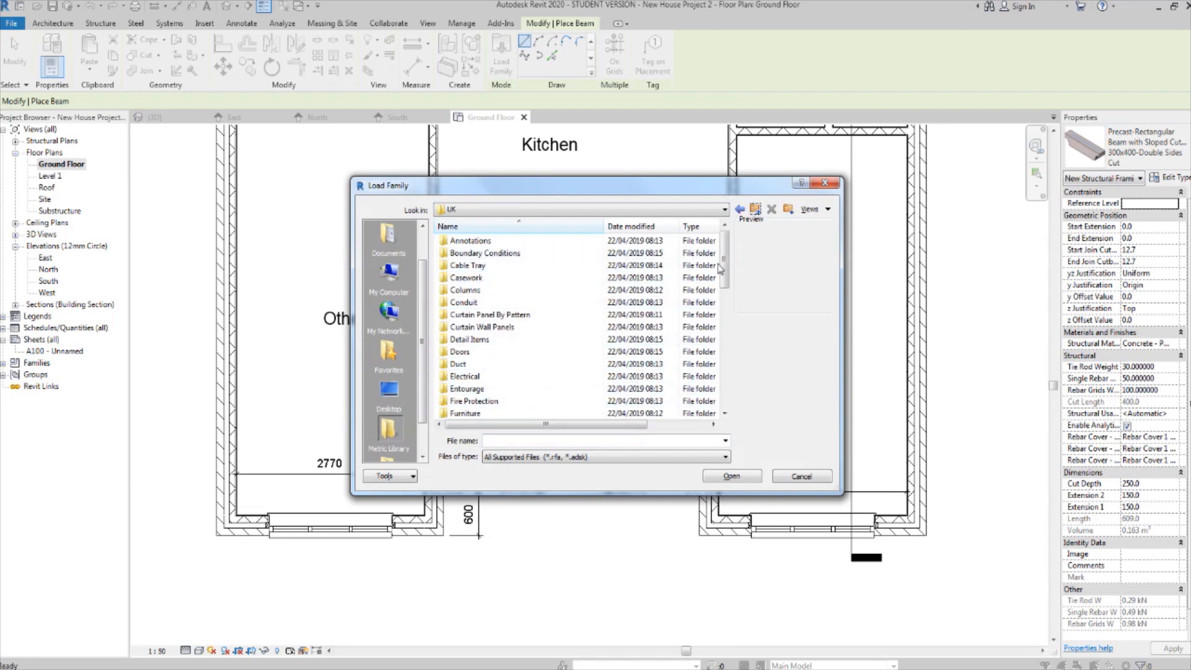
pyautogui.moveTo(725, 262); pyautogui.dragTo(726, 420)
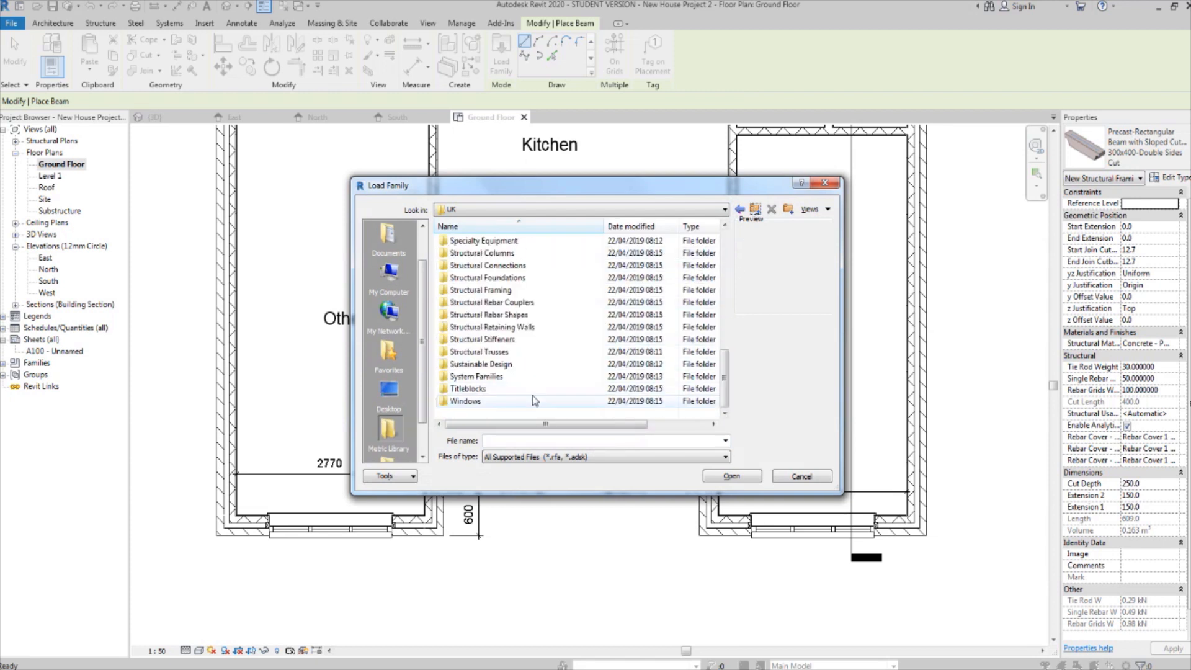
pyautogui.doubleClick(514, 291)
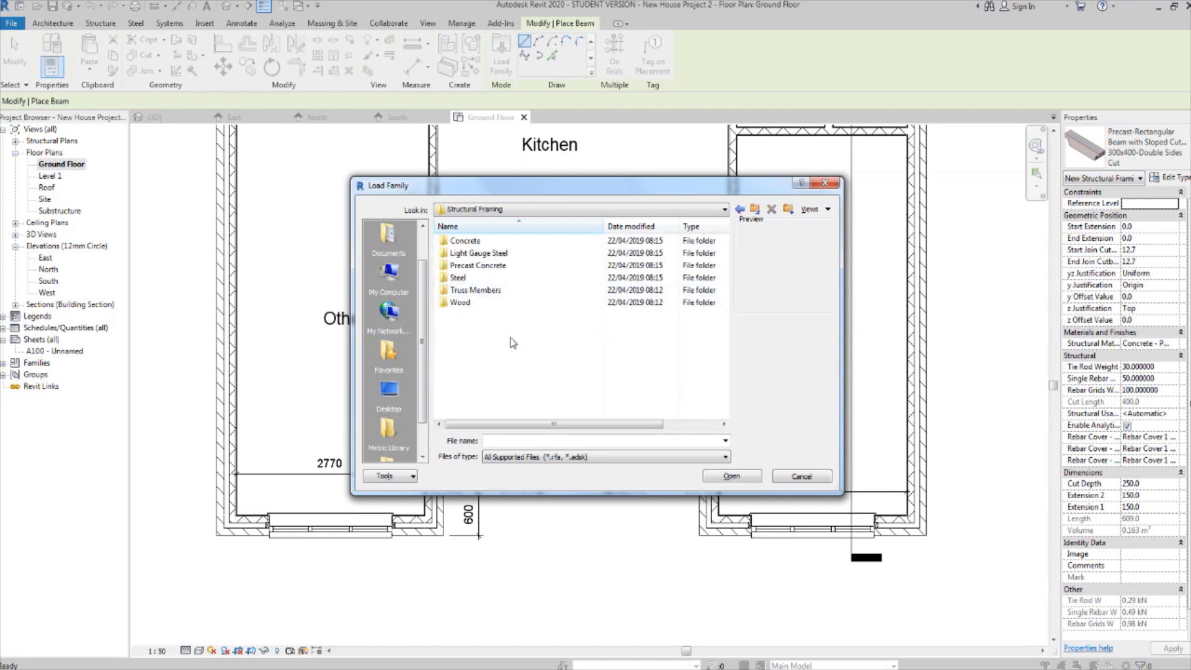
pyautogui.doubleClick(516, 268)
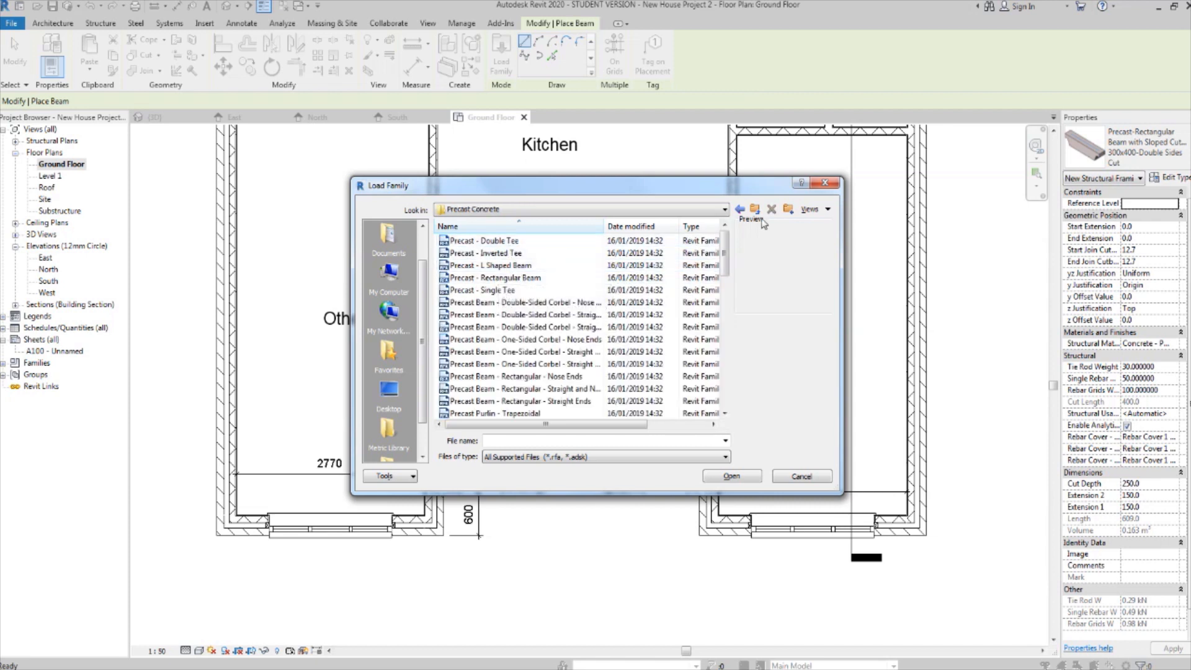
# Preview the precast concrete families from Precast - Double Tee to Precast Purlin - Trapezoidal and compare them with the reference house photo.
pyautogui.click(497, 242)
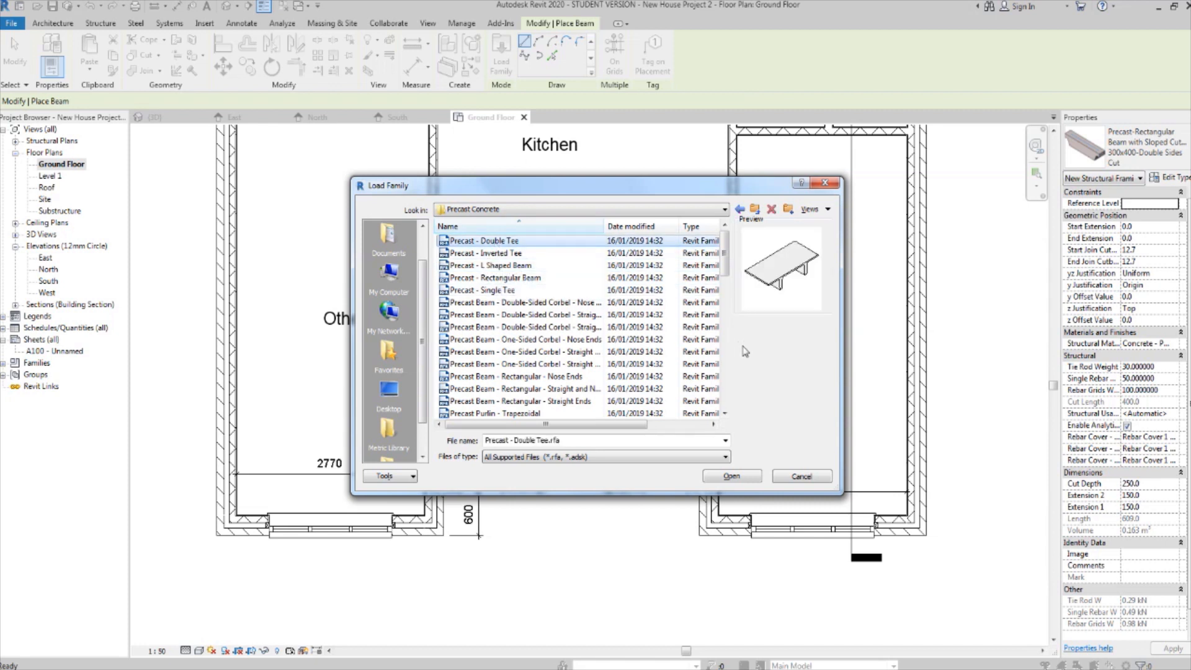
pyautogui.press('Down')
pyautogui.press('Down')
pyautogui.press('Down')
pyautogui.press('Down')
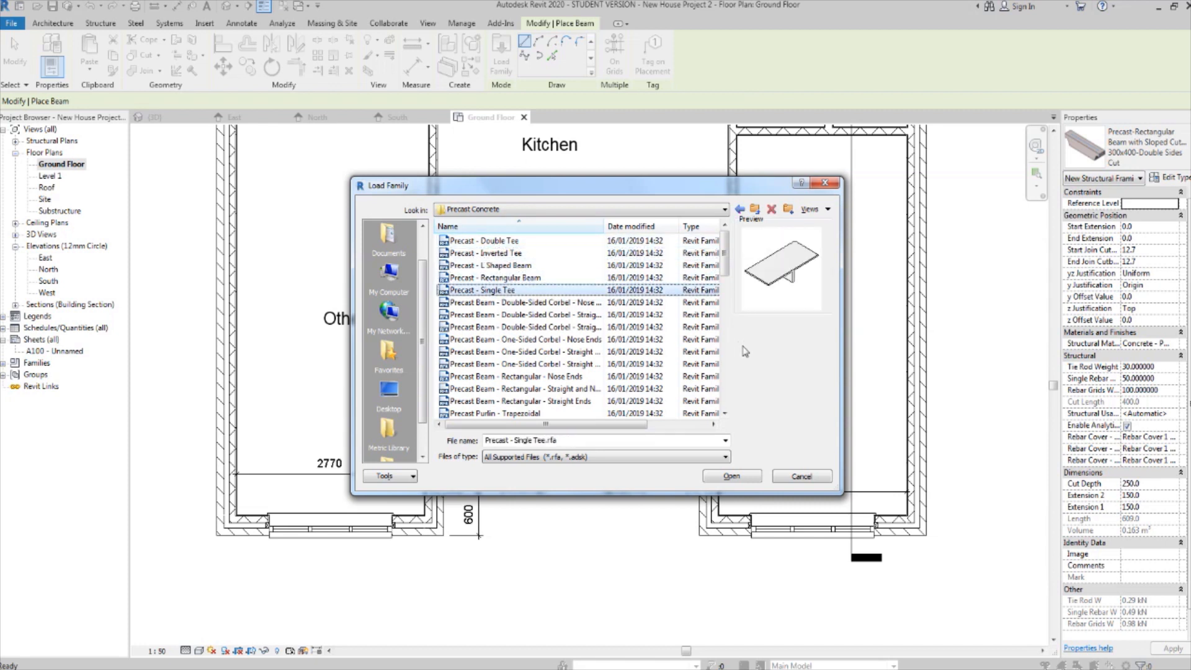
pyautogui.press('Down')
pyautogui.press('Down')
pyautogui.press('Down')
pyautogui.press('Down')
pyautogui.press('Down')
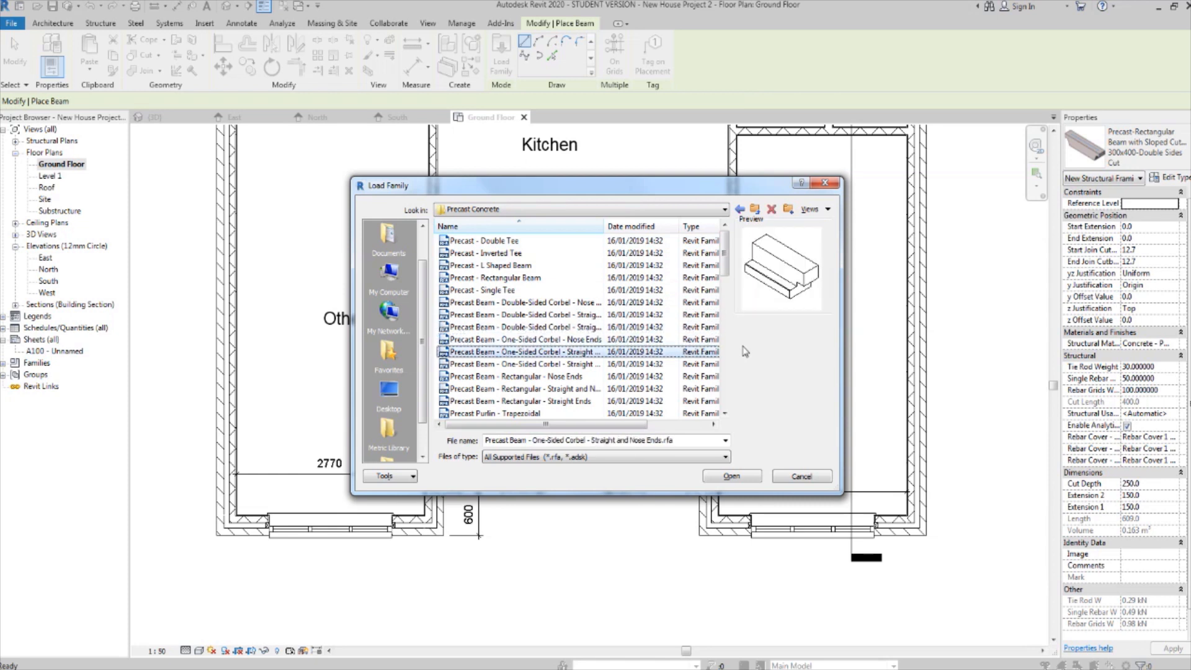
pyautogui.press('Down')
pyautogui.press('Down')
pyautogui.press('Down')
pyautogui.press('Down')
pyautogui.press('Down')
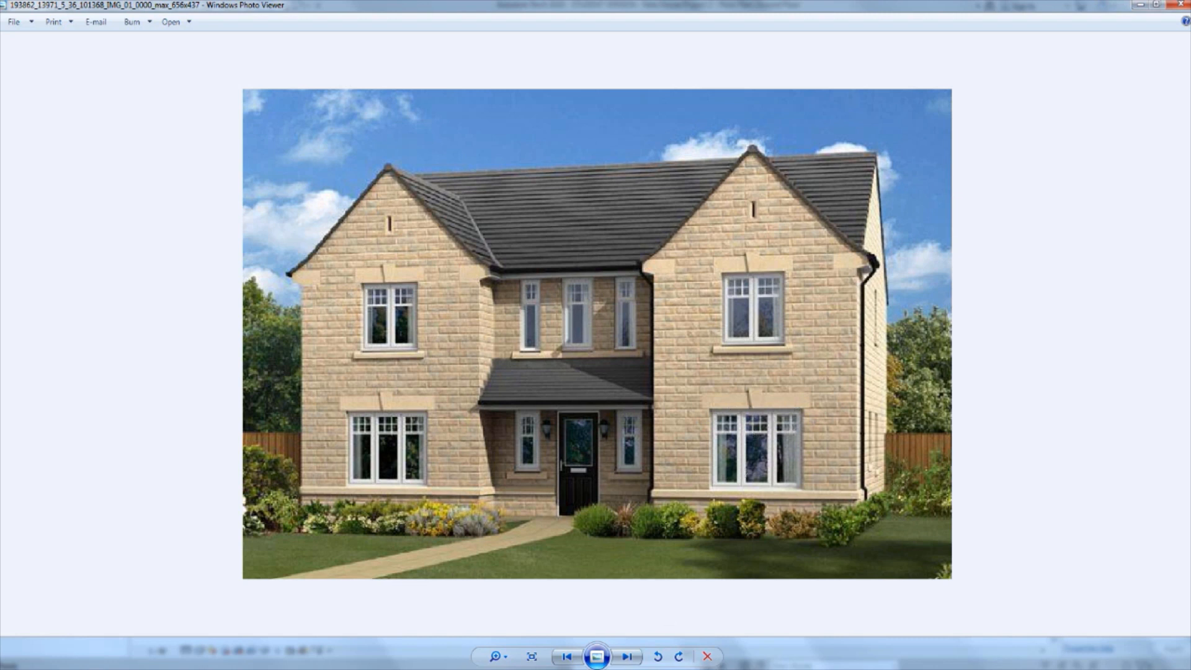
pyautogui.moveTo(399, 668)
pyautogui.click(399, 624)
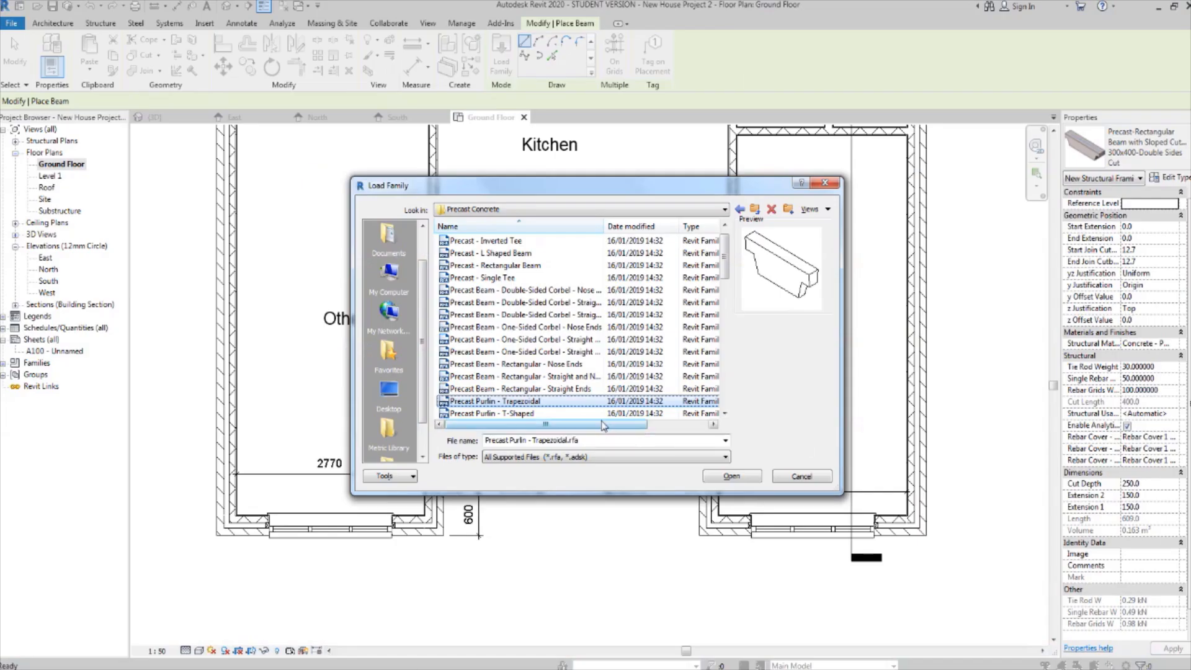
# Preview the precast concrete families from the rectangular beams through the trusses and TT-slabs to the 150-260 DP slab.
pyautogui.click(590, 405)
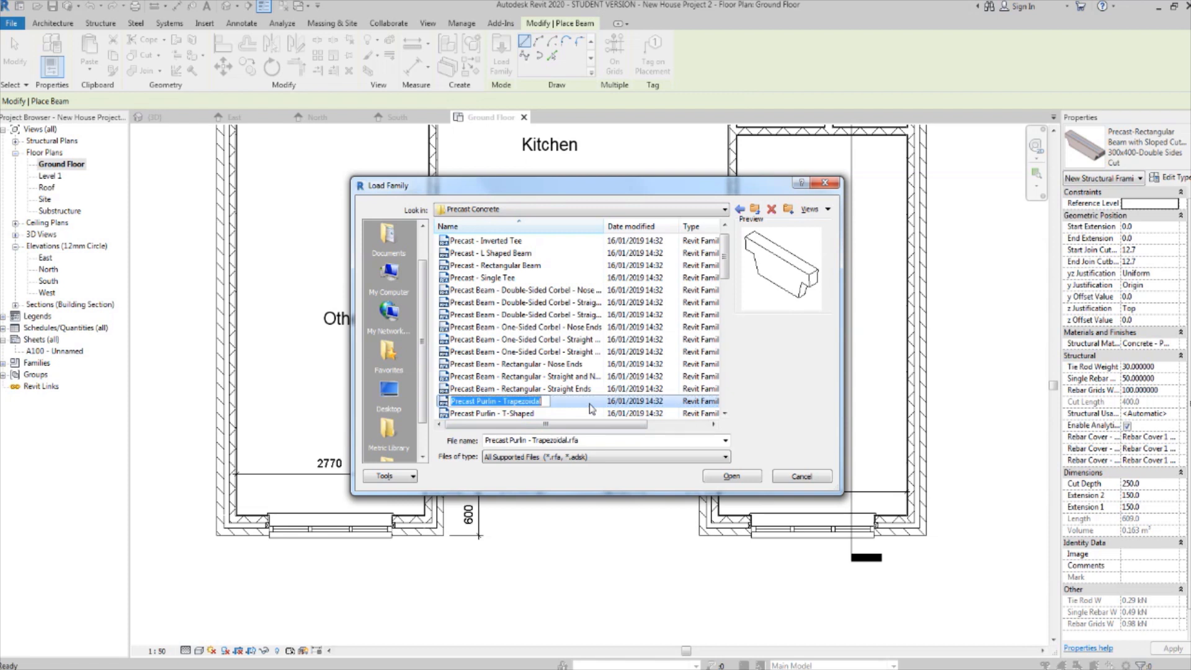
pyautogui.click(595, 390)
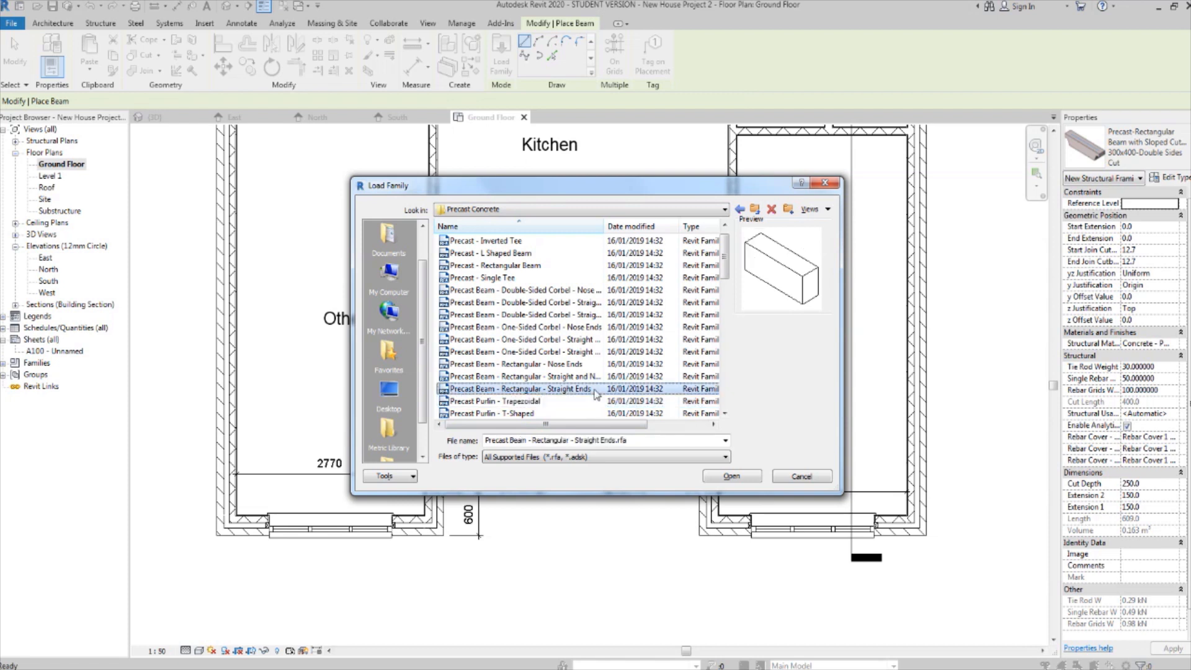
pyautogui.press('Down')
pyautogui.press('Down')
pyautogui.press('Down')
pyautogui.press('Down')
pyautogui.press('Down')
pyautogui.press('Down')
pyautogui.press('Down')
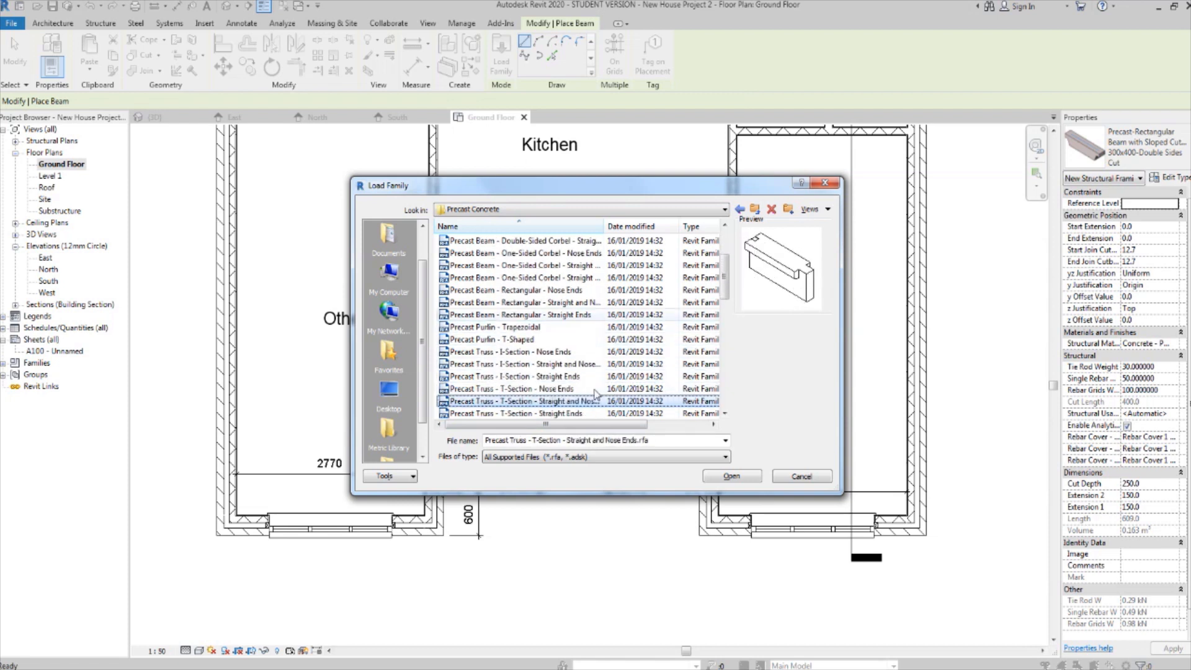
pyautogui.press('Down')
pyautogui.press('Down')
pyautogui.press('Down')
pyautogui.press('Down')
pyautogui.press('Down')
pyautogui.press('Down')
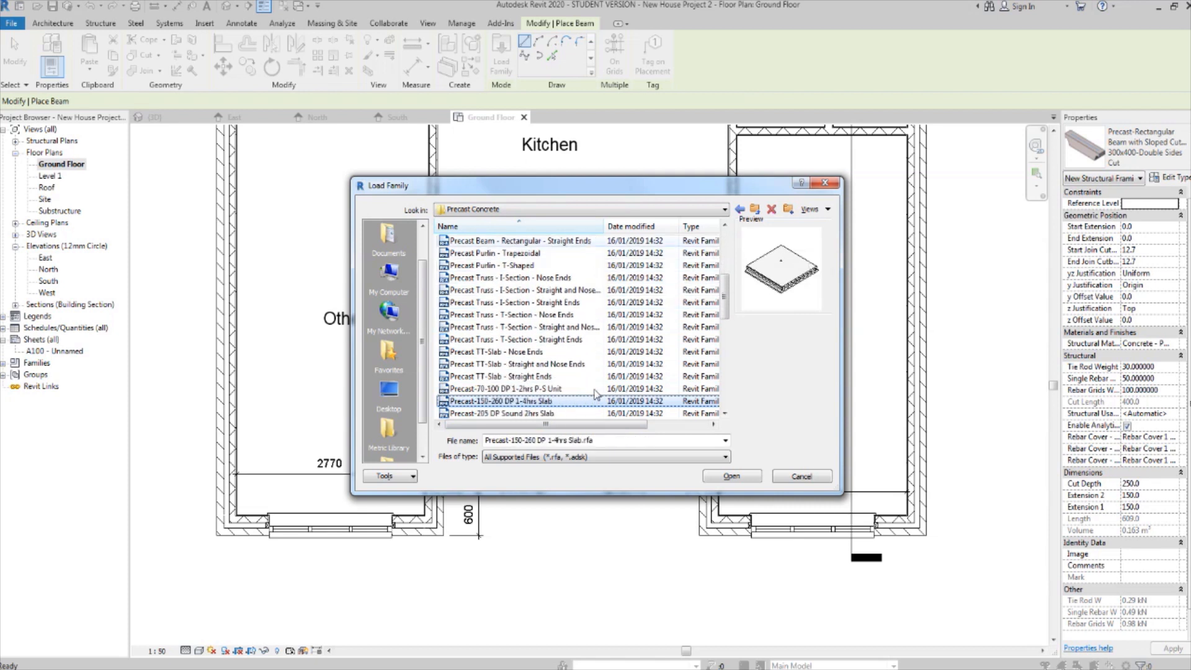
pyautogui.press('Up')
pyautogui.press('Up')
pyautogui.press('Up')
pyautogui.press('Up')
pyautogui.press('Down')
pyautogui.press('Down')
pyautogui.press('Down')
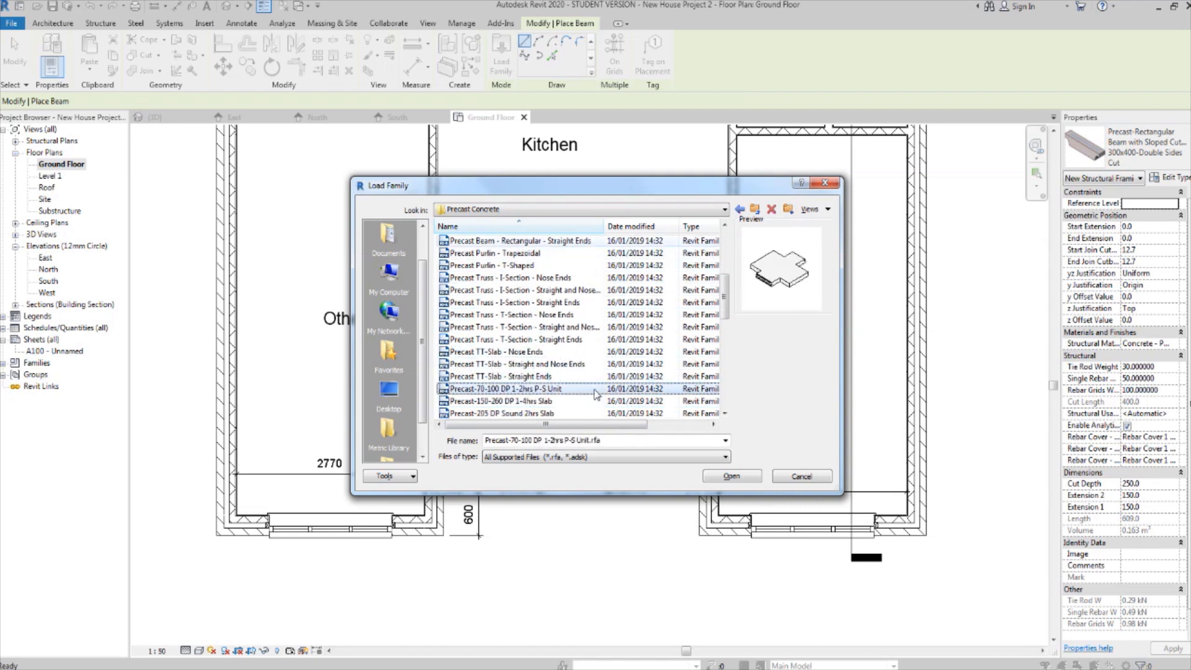
# Preview the remaining precast families, from the DP slabs through the cone shaped beams, girders and rectangular beams to the TY Skew Beam.
pyautogui.press('Down')
pyautogui.press('Down')
pyautogui.press('Down')
pyautogui.press('Down')
pyautogui.press('Down')
pyautogui.press('Down')
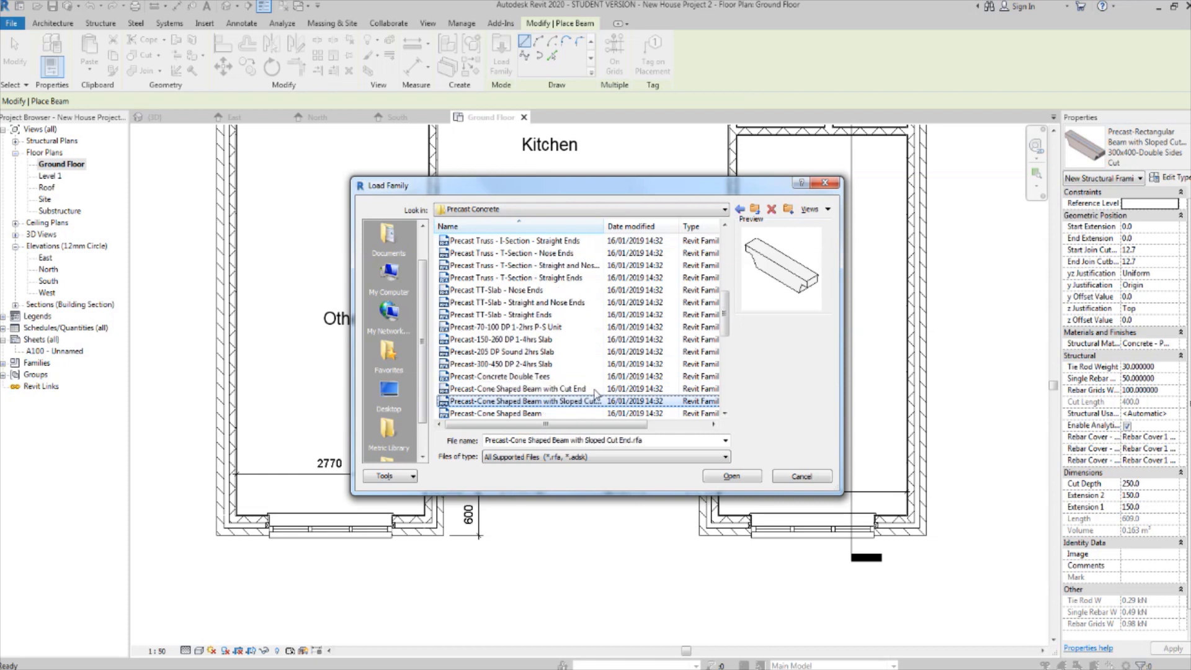
pyautogui.press('Down')
pyautogui.press('Up')
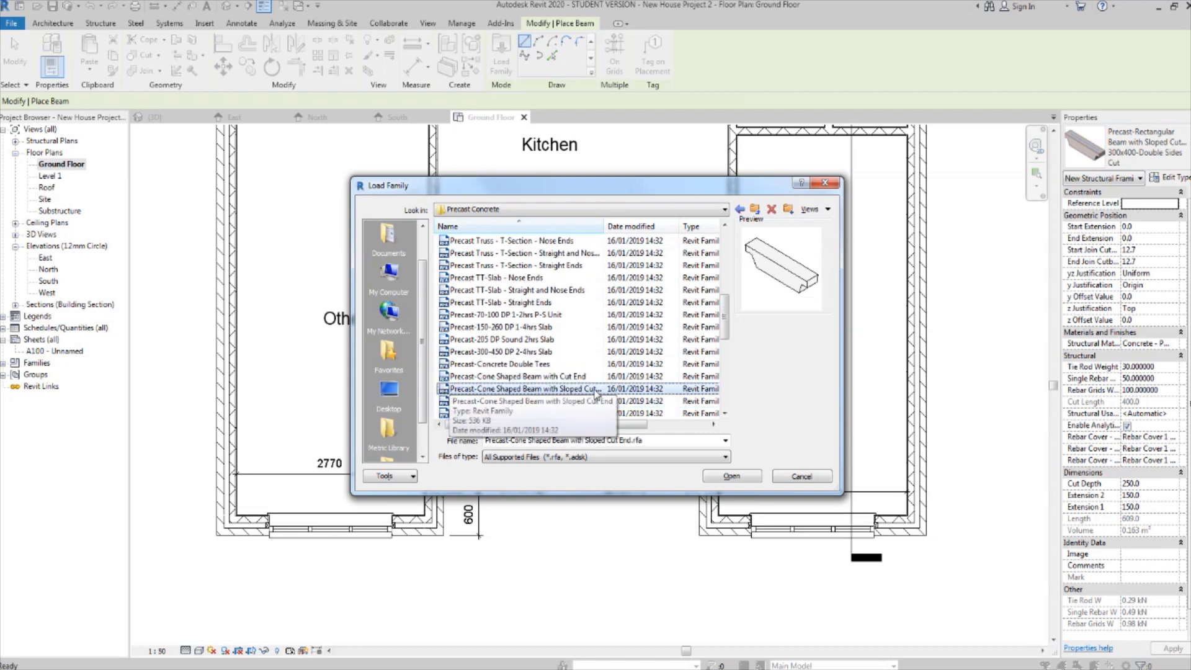
pyautogui.press('Down')
pyautogui.press('Down')
pyautogui.press('Down')
pyautogui.press('Down')
pyautogui.press('Down')
pyautogui.press('Down')
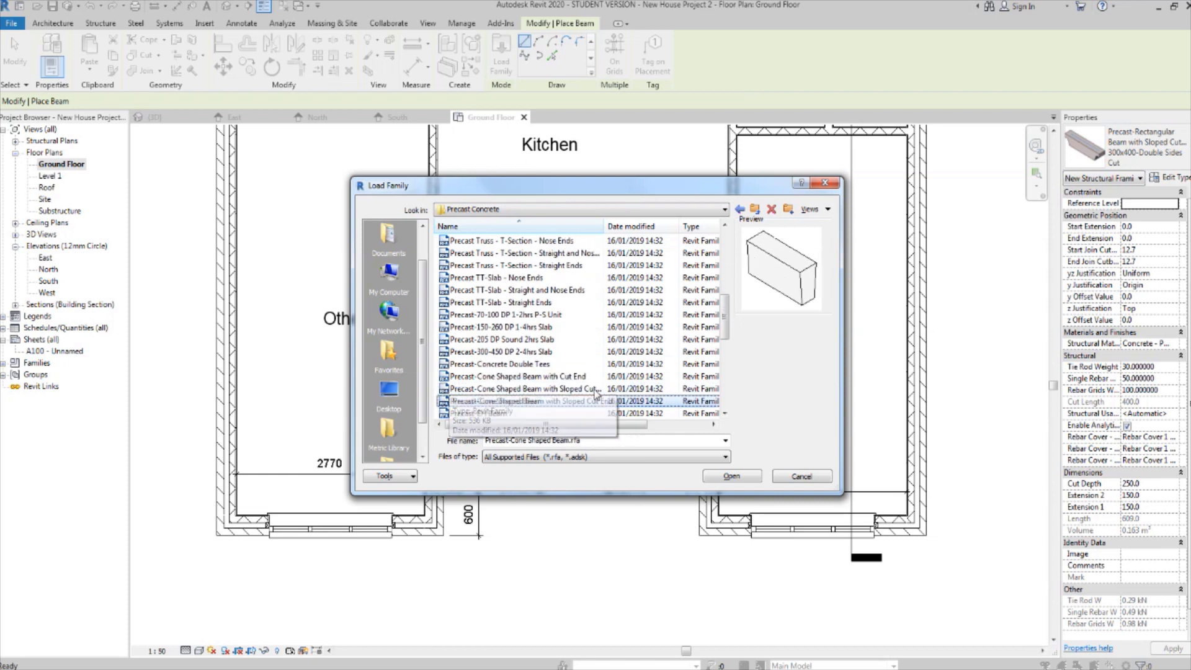
pyautogui.press('Down')
pyautogui.press('Down')
pyautogui.press('Down')
pyautogui.press('Down')
pyautogui.press('Down')
pyautogui.press('Down')
pyautogui.press('Down')
pyautogui.press('Down')
pyautogui.press('Down')
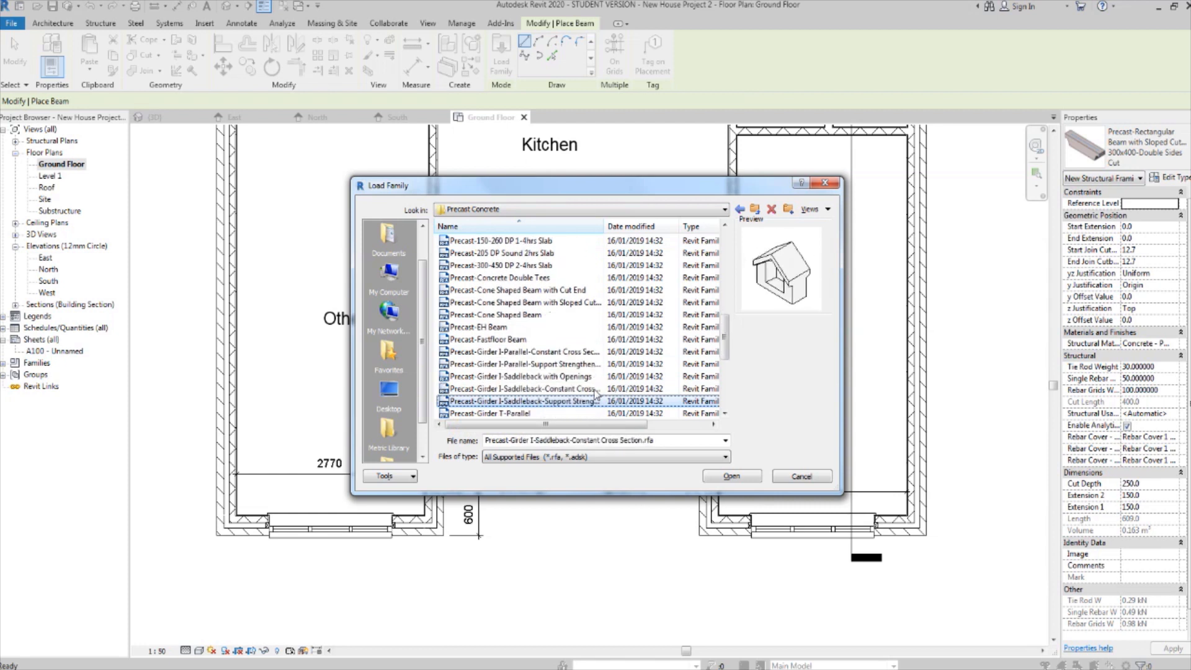
pyautogui.press('Down')
pyautogui.press('Down')
pyautogui.press('Down')
pyautogui.press('Down')
pyautogui.press('Down')
pyautogui.press('Down')
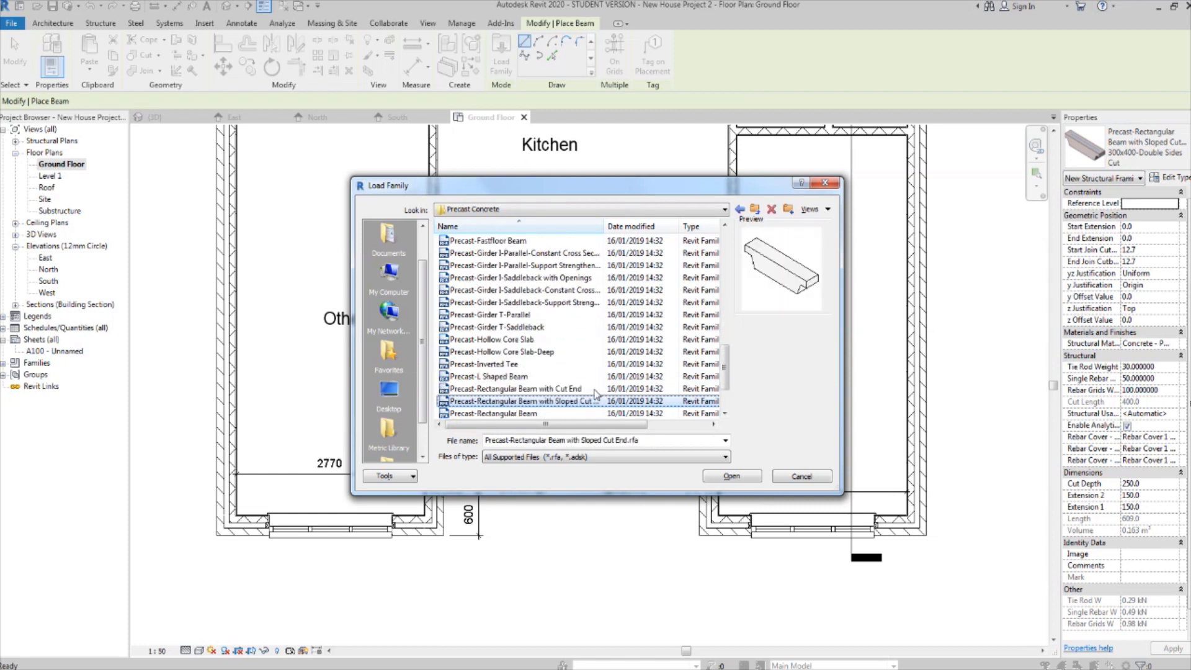
pyautogui.press('Up')
pyautogui.press('Up')
pyautogui.press('Up')
pyautogui.press('Up')
pyautogui.press('Up')
pyautogui.press('Up')
pyautogui.press('Up')
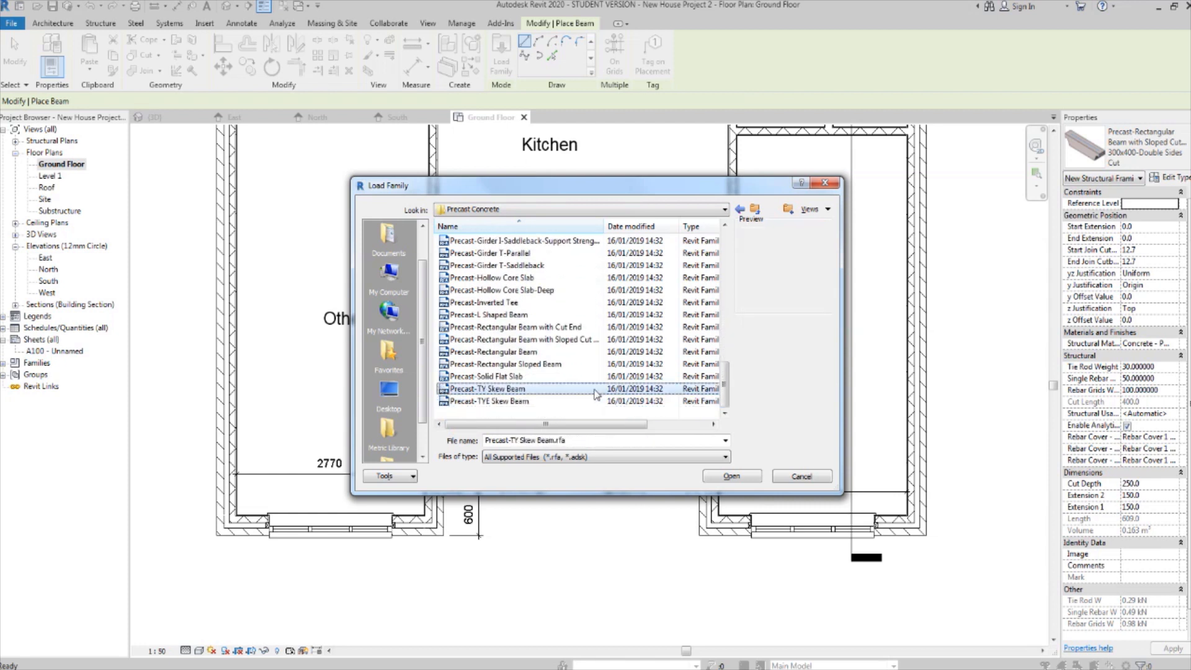
# Compare the hollow core slab and rectangular beam families and load Precast-Rectangular Beam with Sloped Cut End.
pyautogui.press('Up')
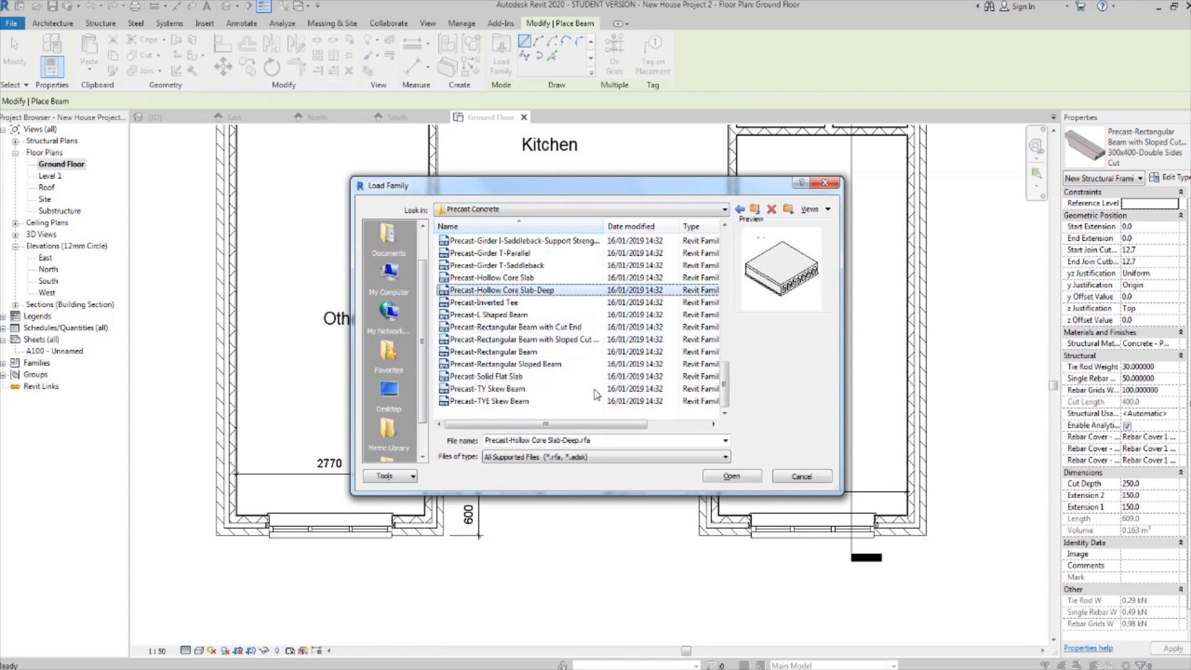
pyautogui.press('Down')
pyautogui.press('Down')
pyautogui.press('Down')
pyautogui.press('Up')
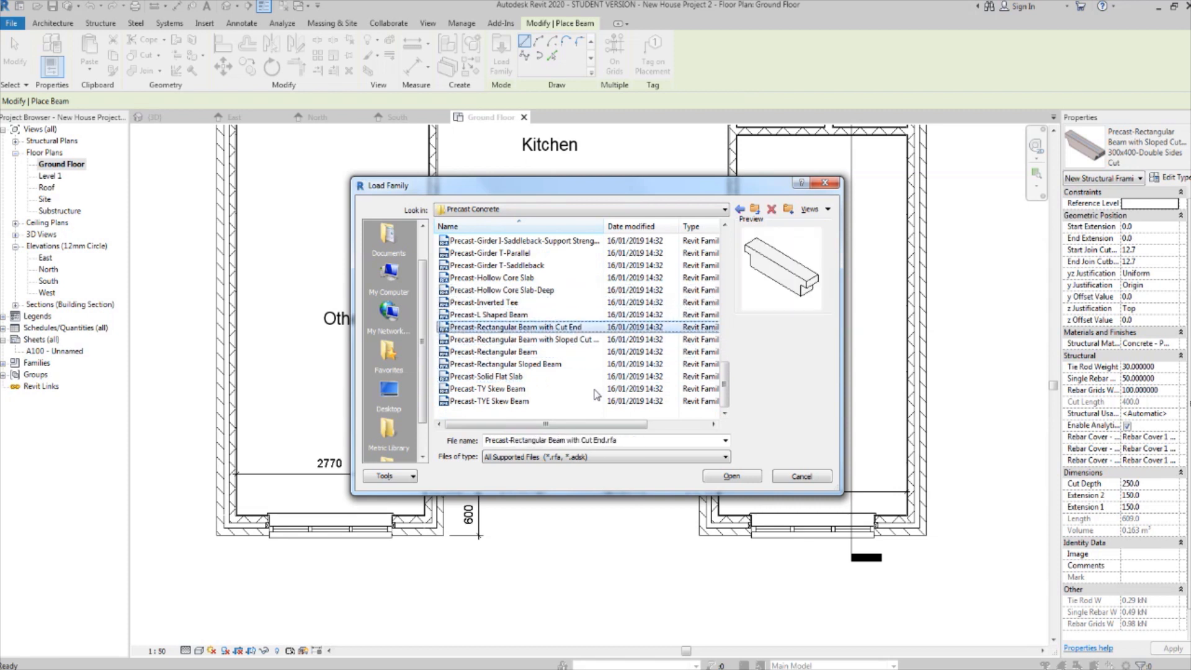
pyautogui.press('Down')
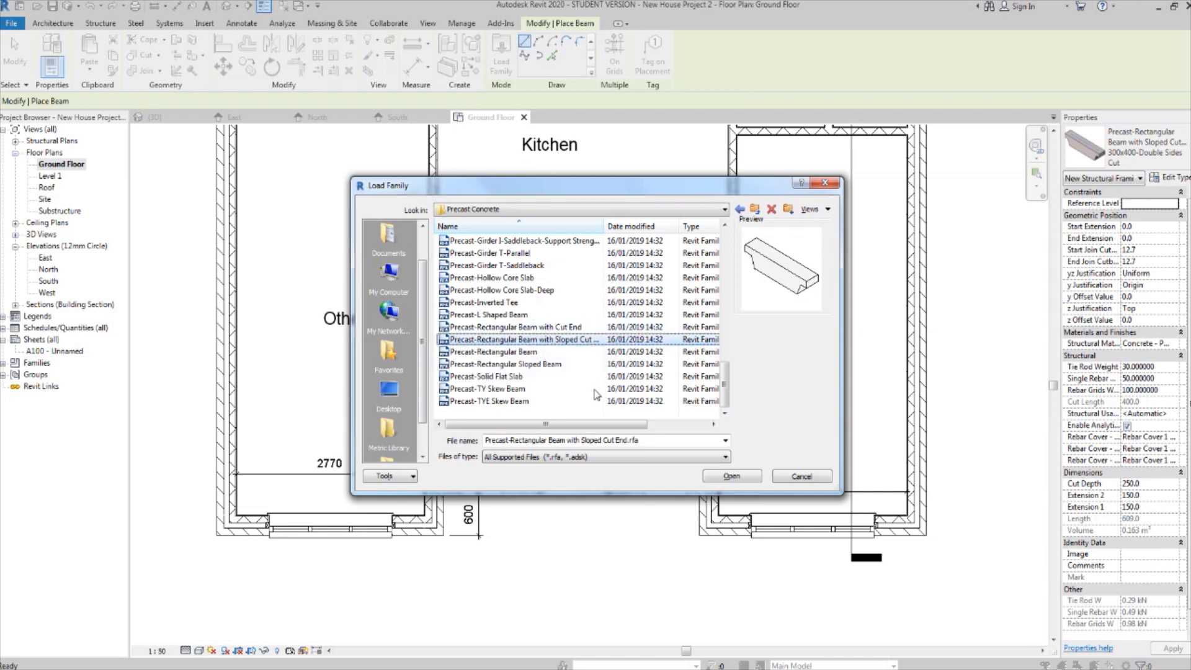
pyautogui.click(736, 479)
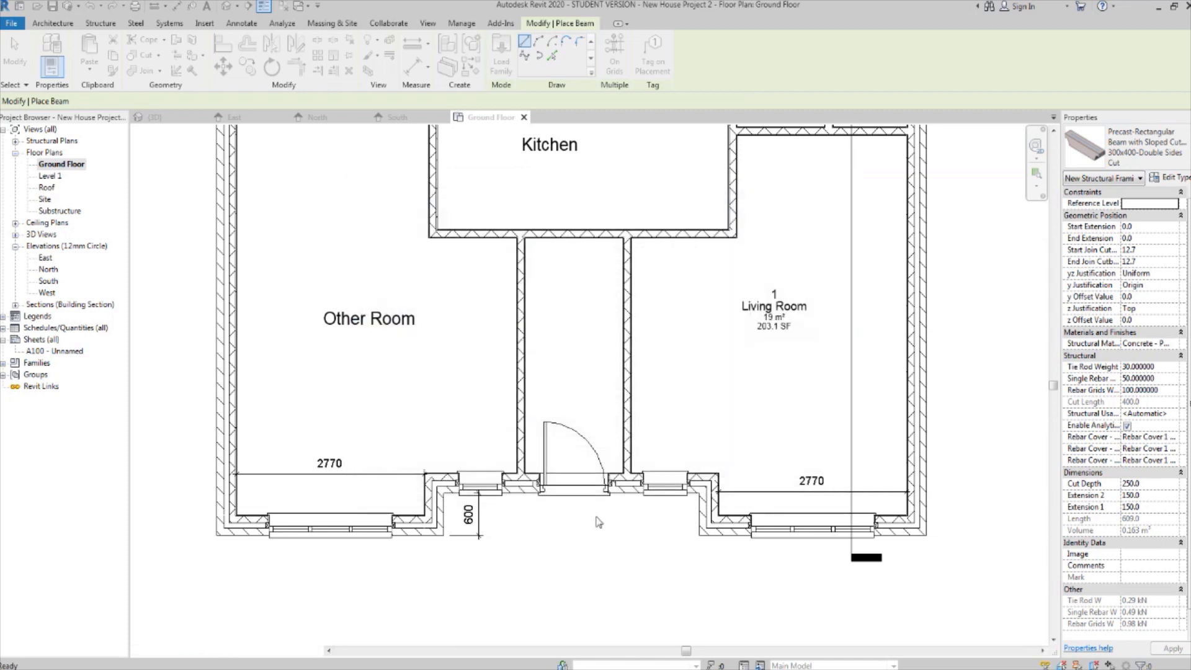
# Set the beam type to 300x400-Double Sides Cut of the Precast-Rectangular Beam with Sloped Cut End family.
pyautogui.moveTo(729, 306); pyautogui.dragTo(730, 330, button='middle')
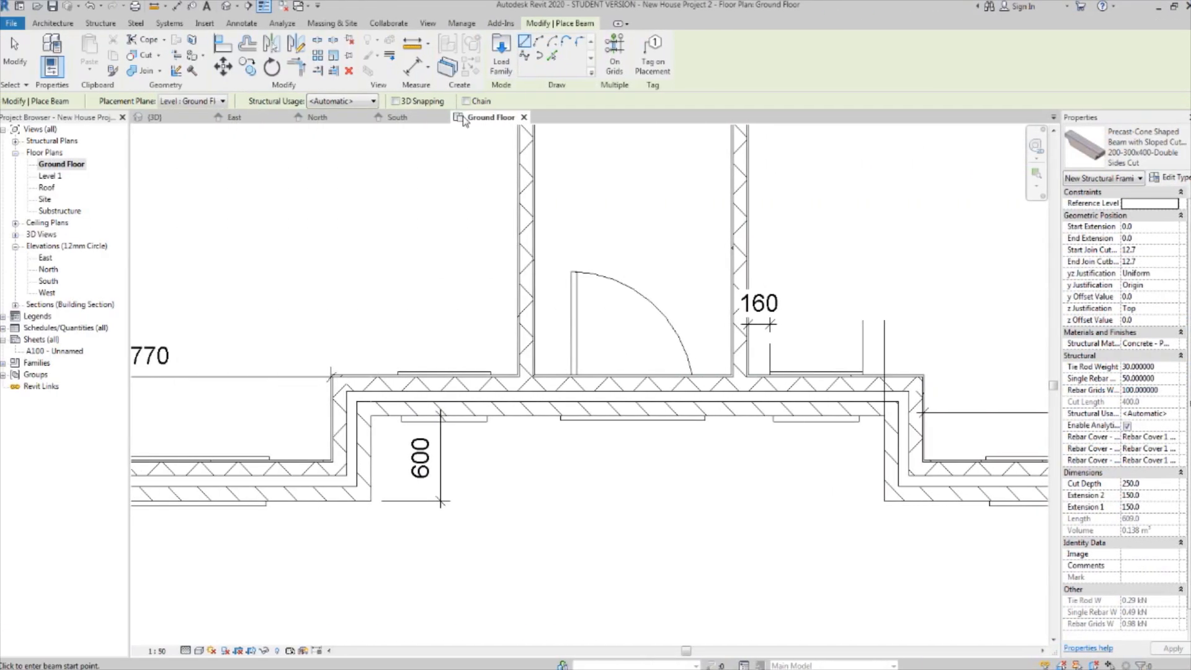
pyautogui.click(105, 25)
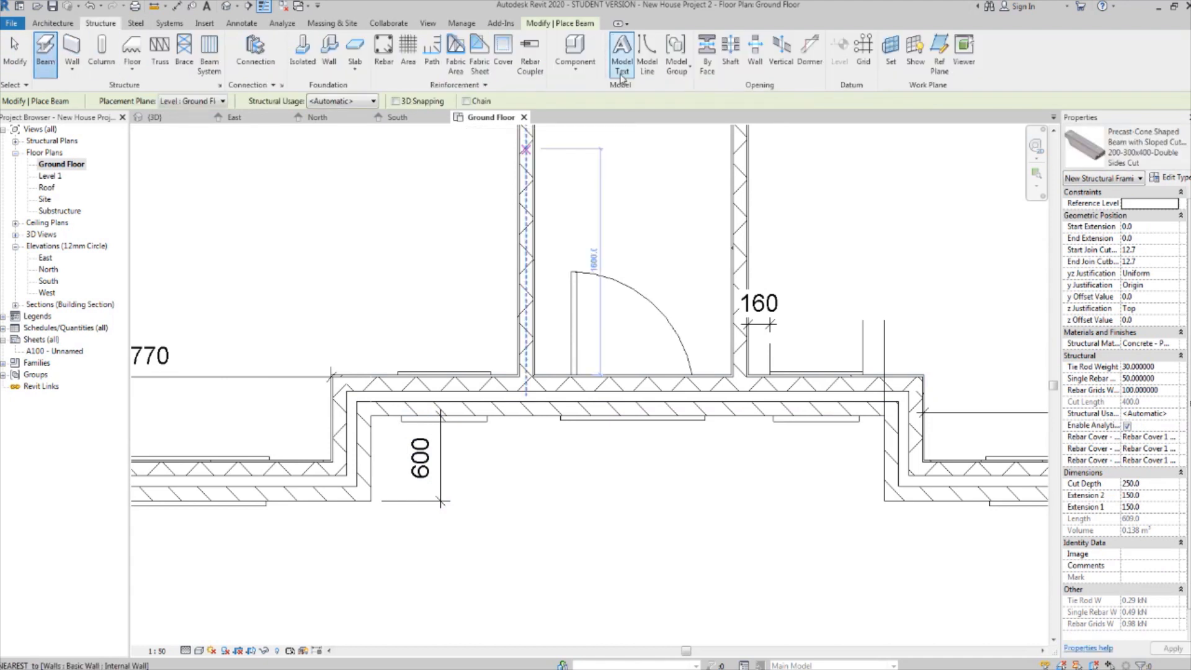
pyautogui.click(1133, 144)
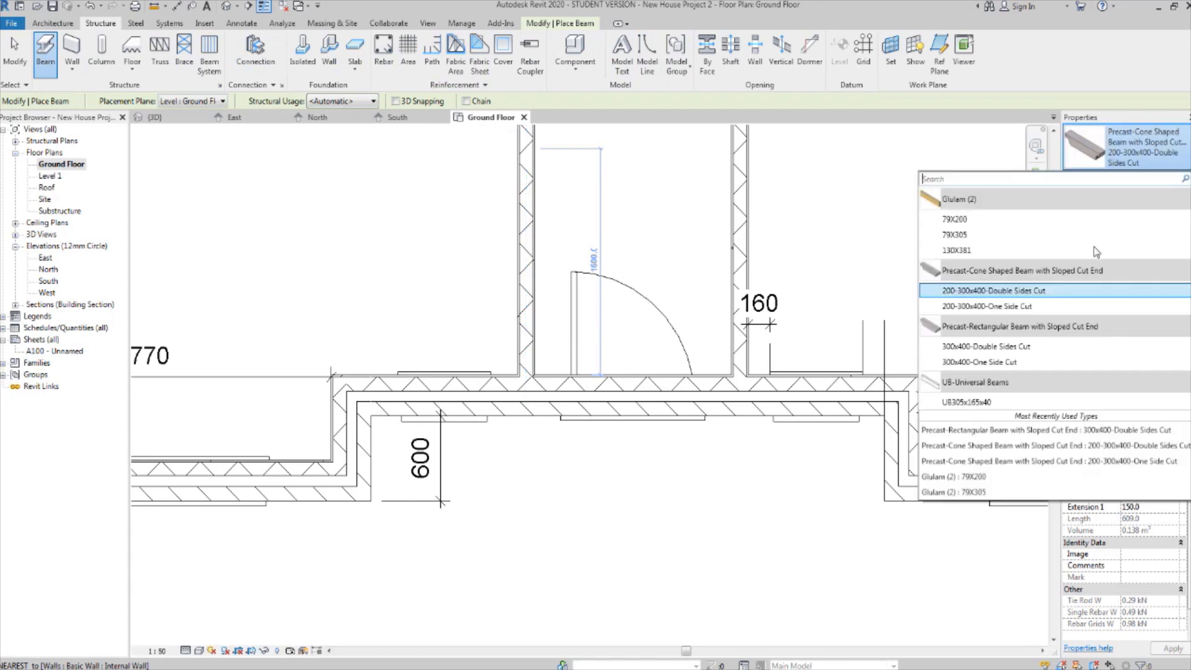
pyautogui.click(1019, 349)
# Draw a beam about 3760 mm long inside the recessed front entrance wall, from its right corner to its left corner, and end the Beam tool.
pyautogui.moveTo(550, 461); pyautogui.dragTo(686, 471, button='middle')
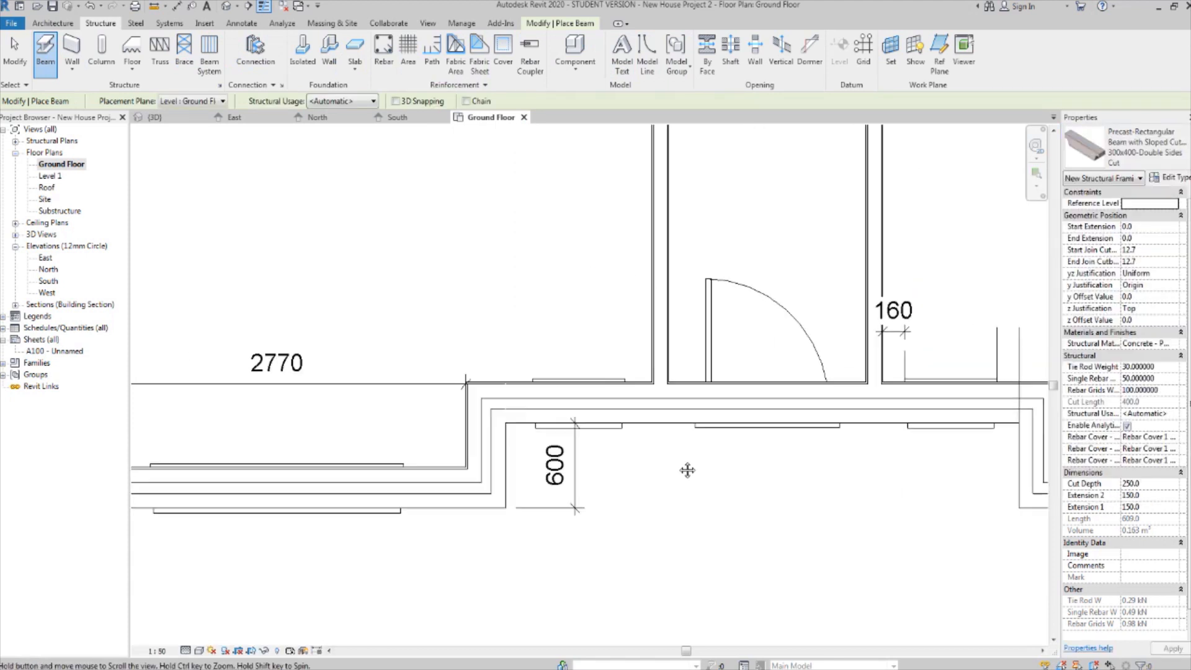
pyautogui.scroll(1, 576, 433)
pyautogui.moveTo(566, 431); pyautogui.dragTo(531, 445, button='middle')
pyautogui.scroll(2, 461, 439)
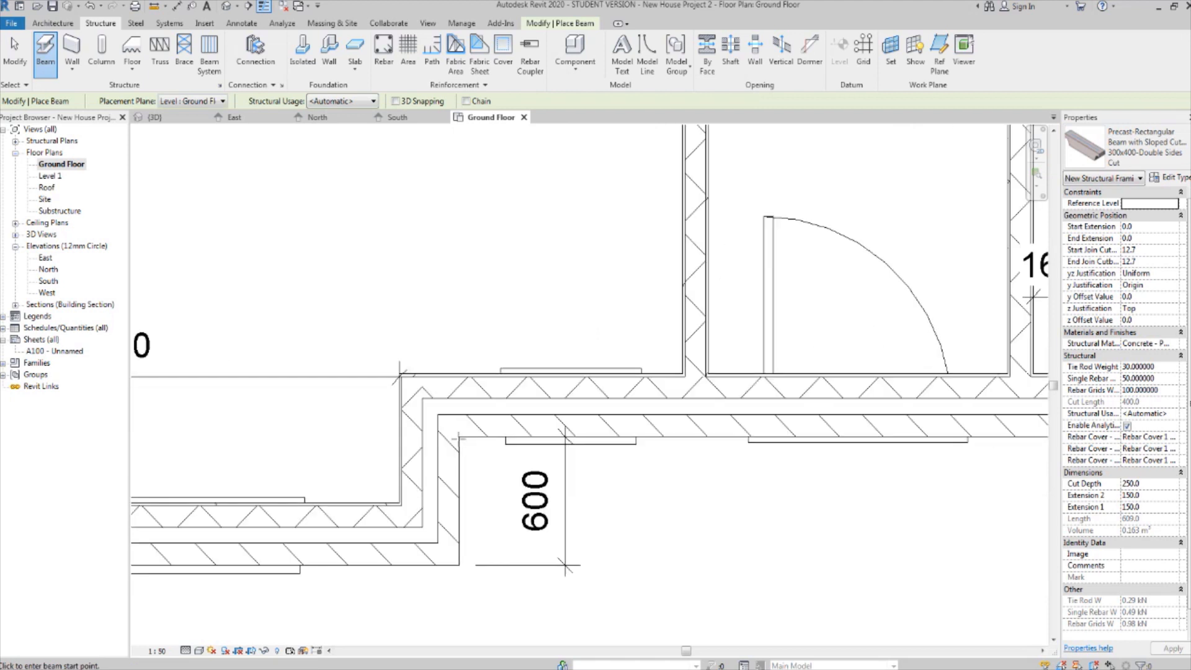
pyautogui.scroll(-3, 455, 471)
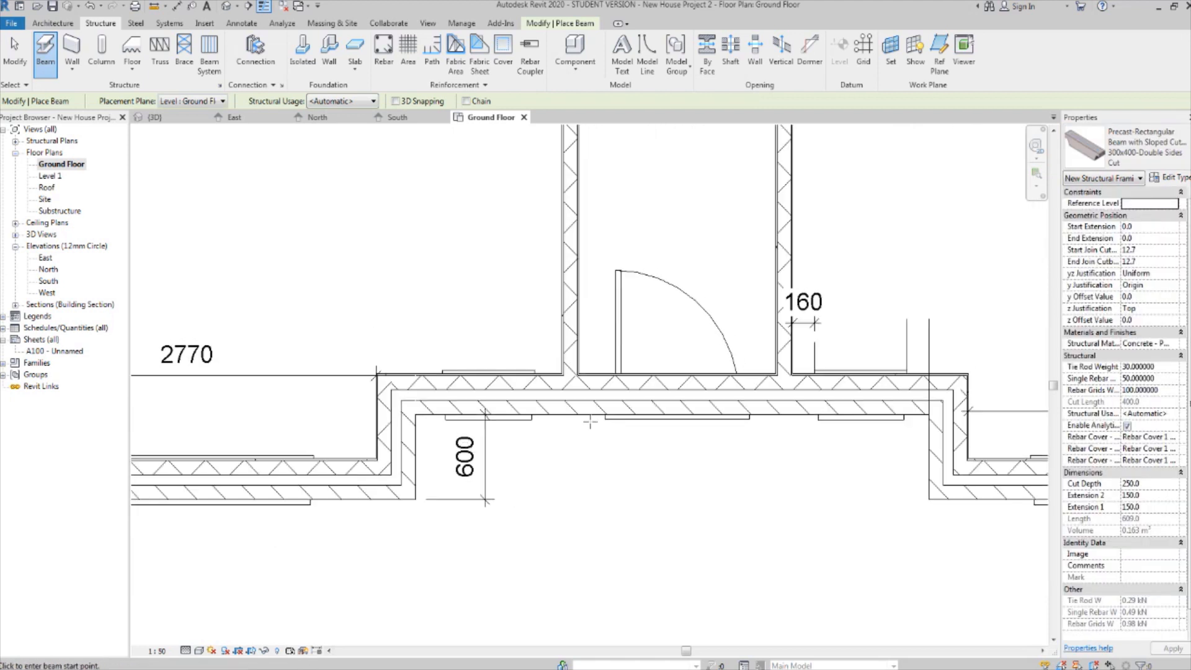
pyautogui.scroll(2, 589, 422)
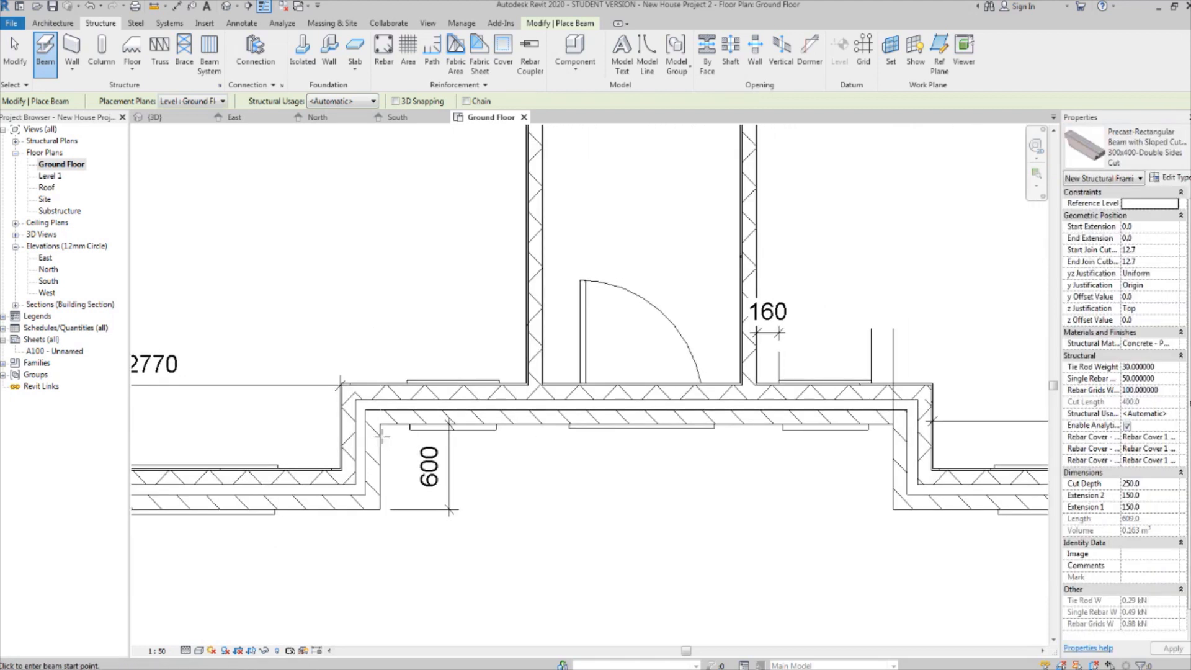
pyautogui.moveTo(853, 431); pyautogui.dragTo(906, 454, button='middle')
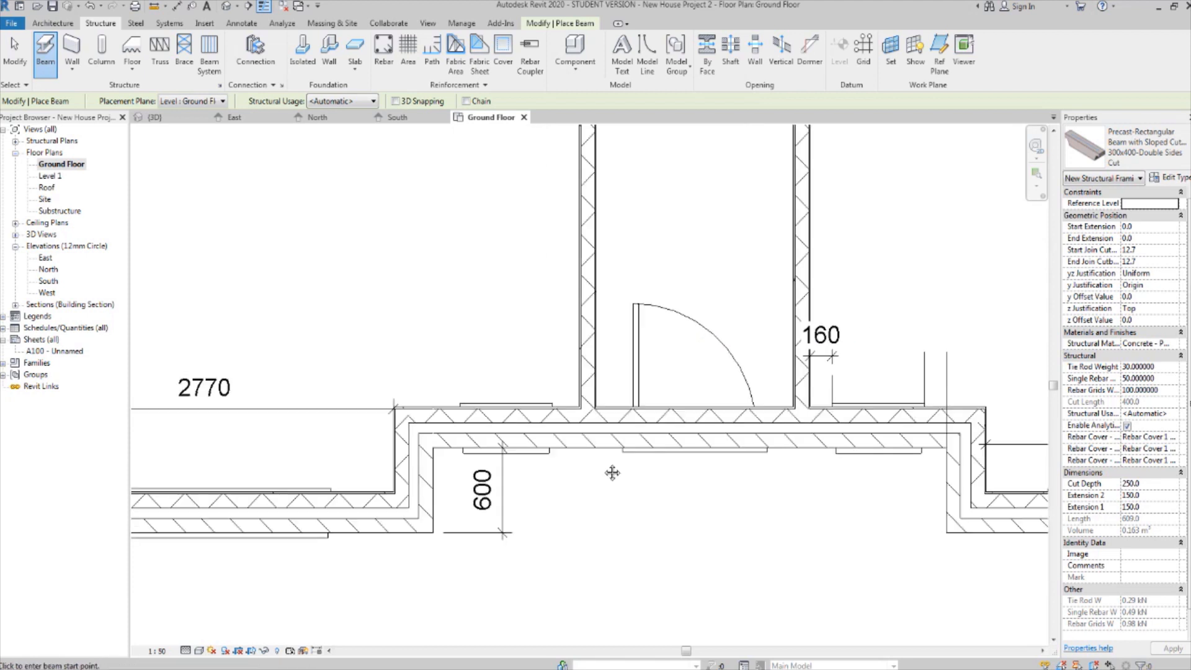
pyautogui.click(945, 427)
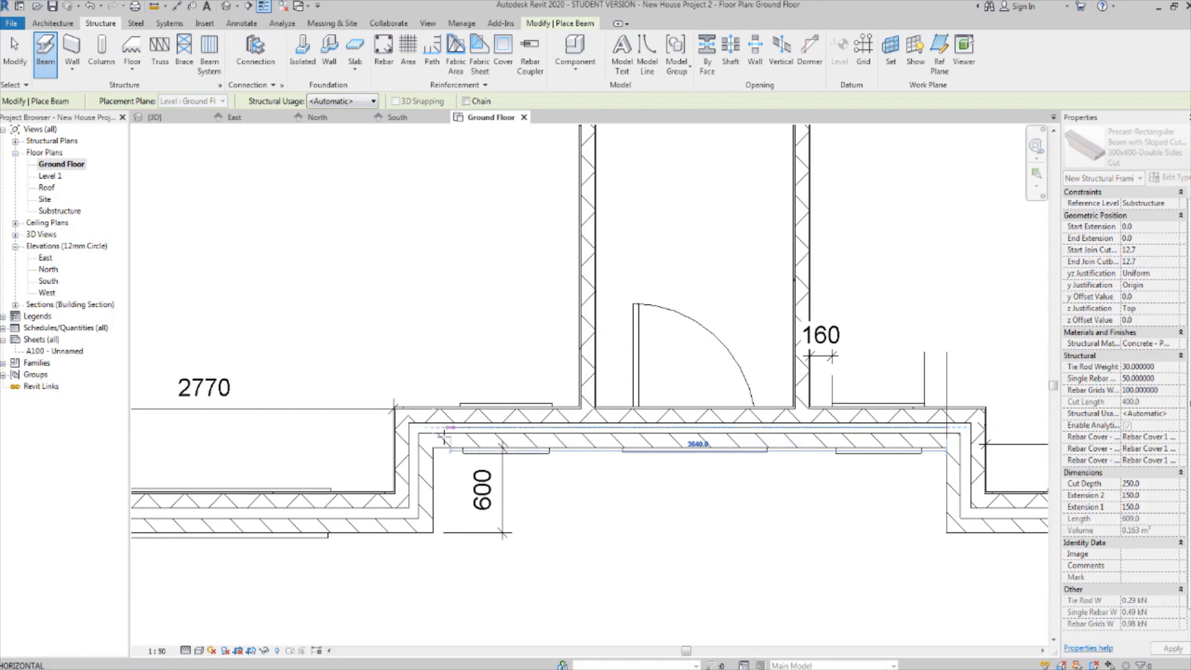
pyautogui.scroll(4, 445, 436)
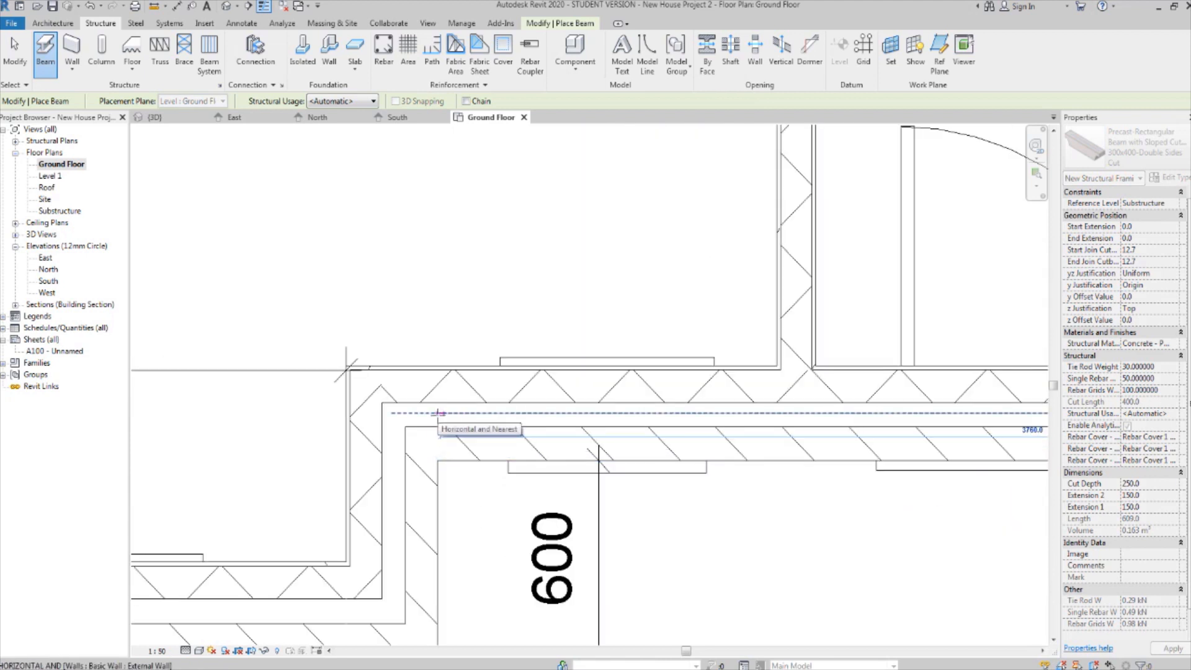
pyautogui.click(438, 415)
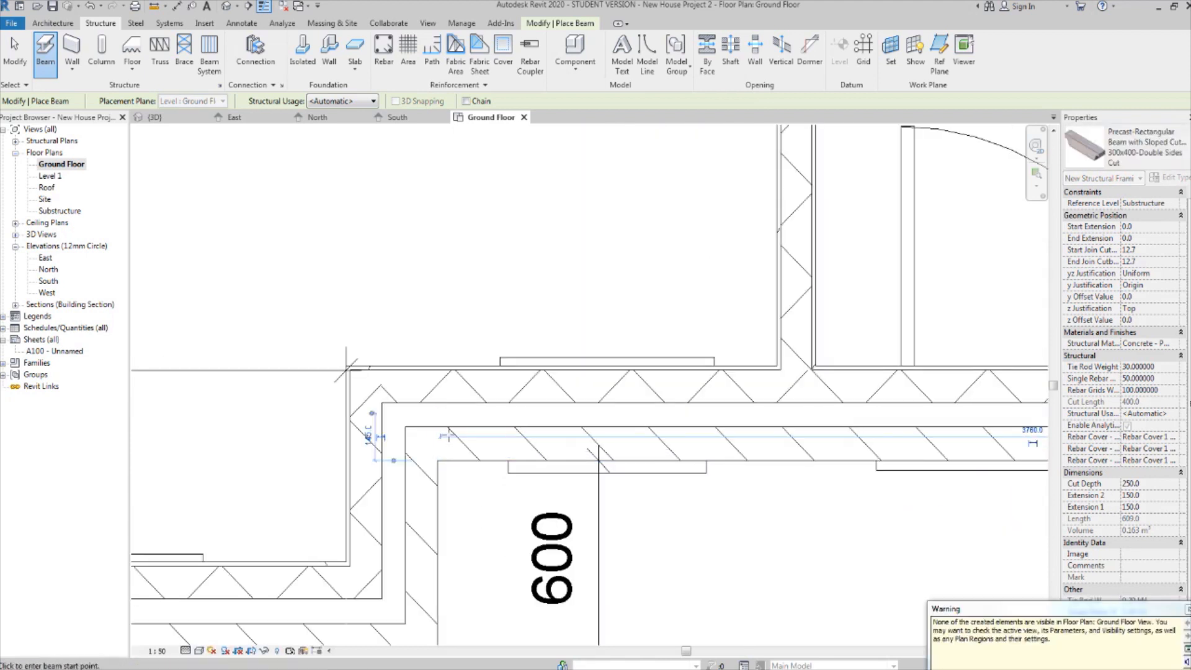
pyautogui.scroll(-1, 555, 456)
pyautogui.press('Escape')
pyautogui.scroll(-1, 562, 459)
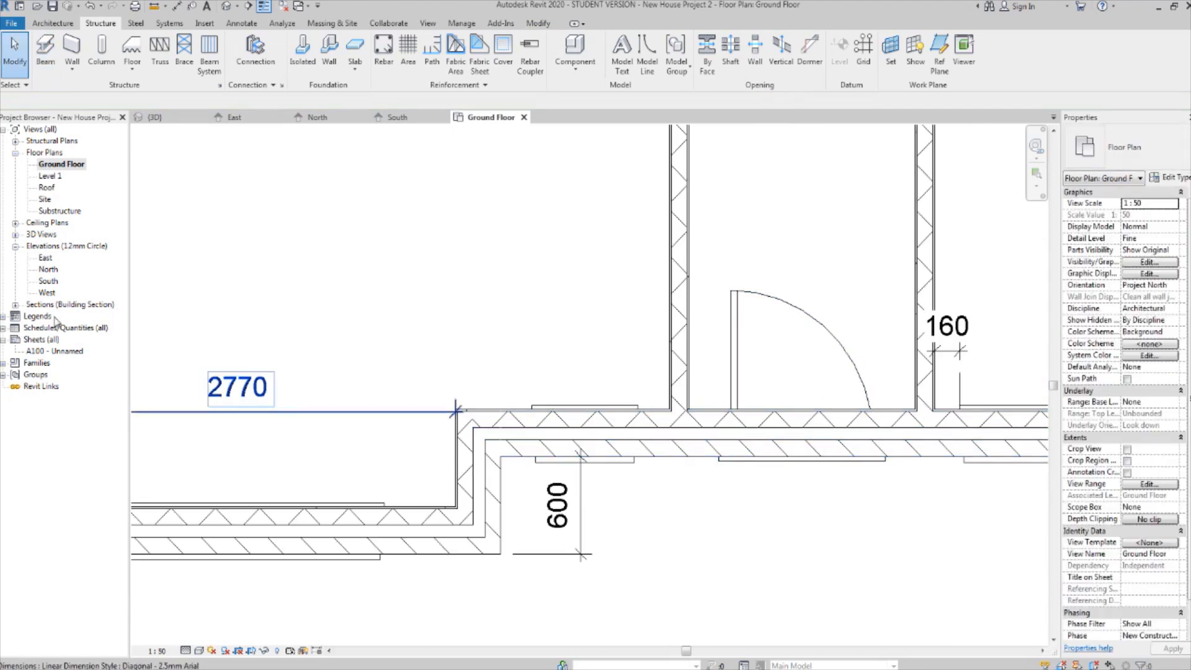
# In the South elevation, select the beam under the front door, set its z Offset Value to 2510 and deselect it.
pyautogui.doubleClick(49, 281)
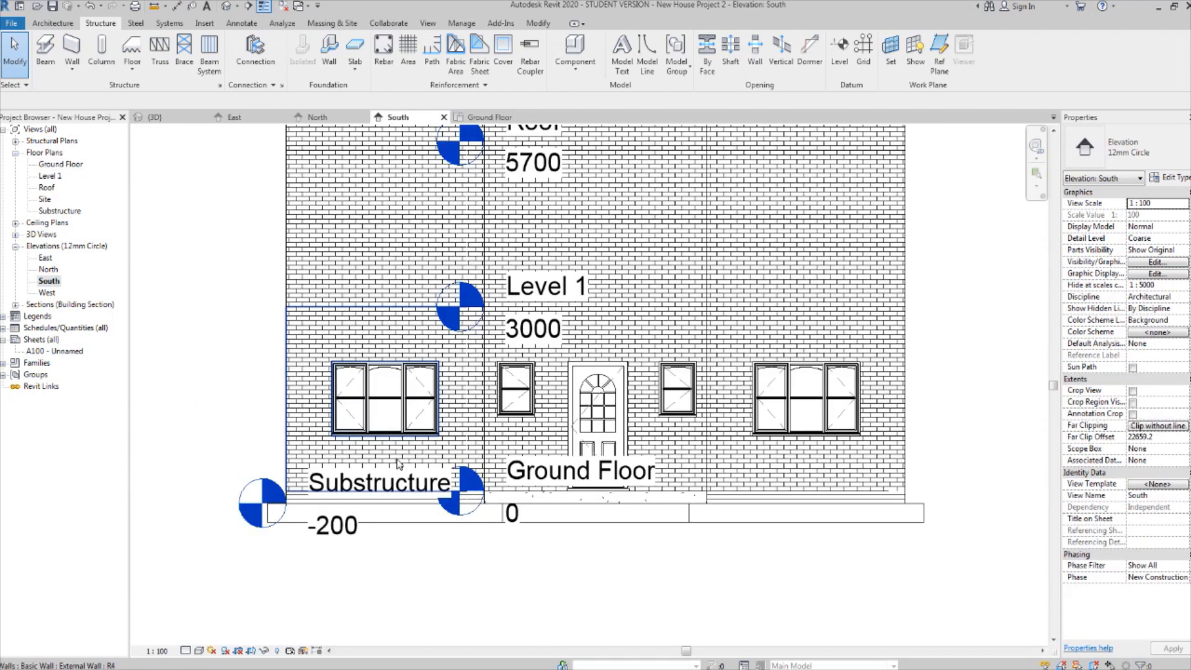
pyautogui.scroll(2, 497, 484)
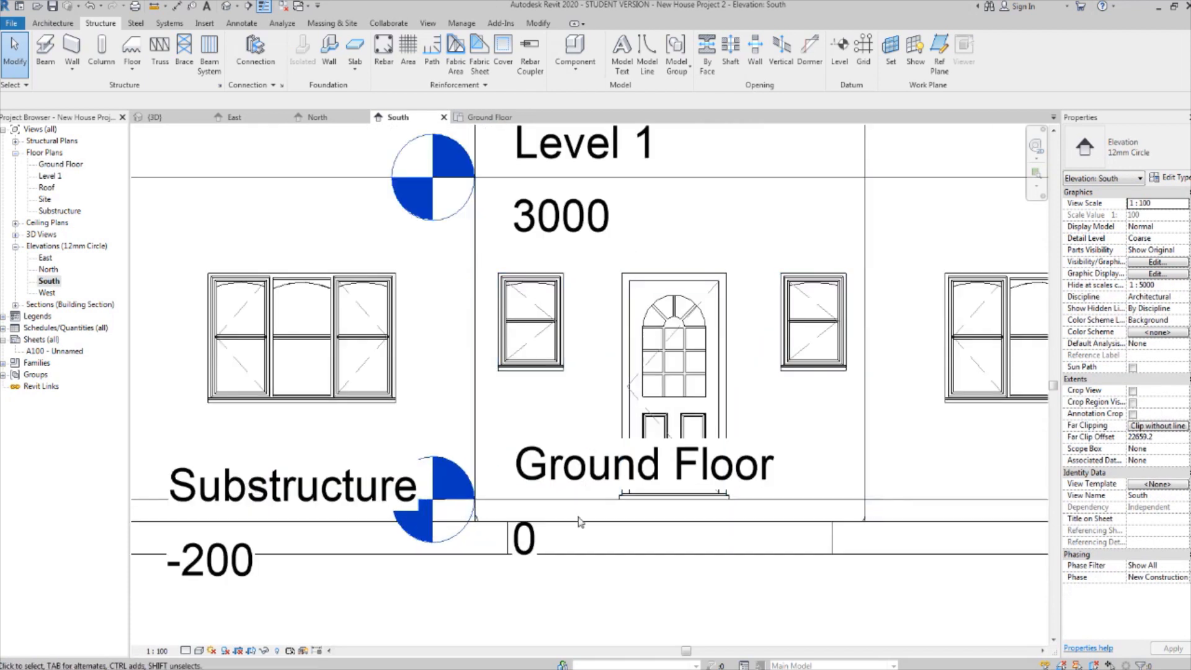
pyautogui.click(577, 507)
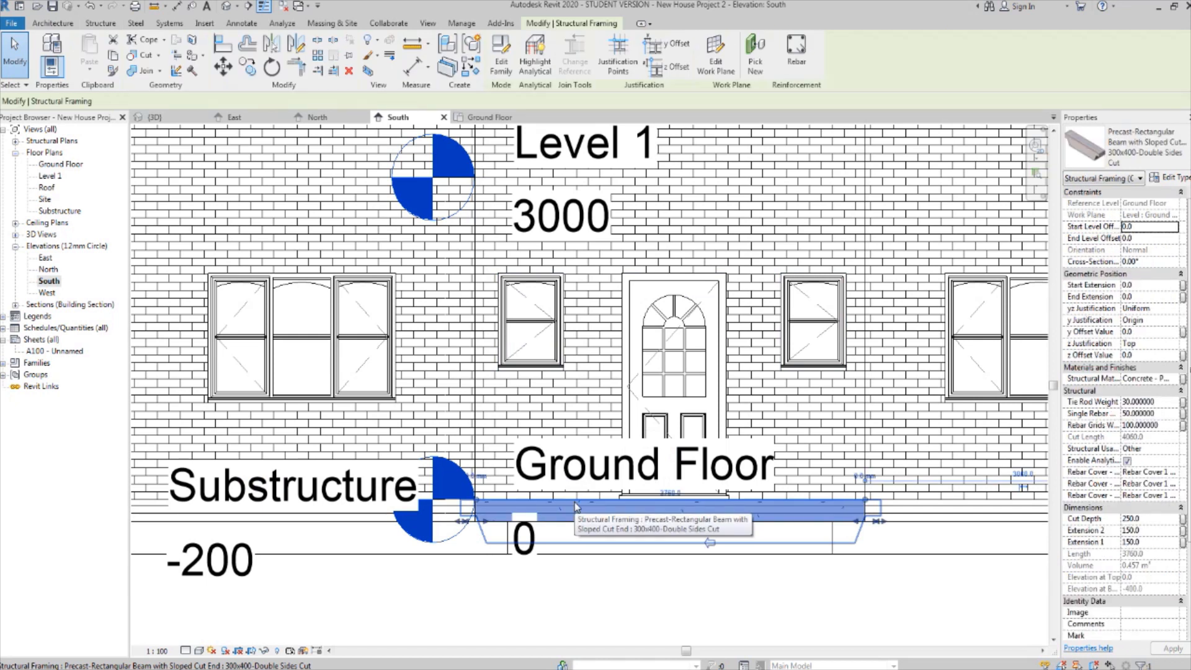
pyautogui.scroll(-3, 615, 522)
pyautogui.scroll(2, 642, 537)
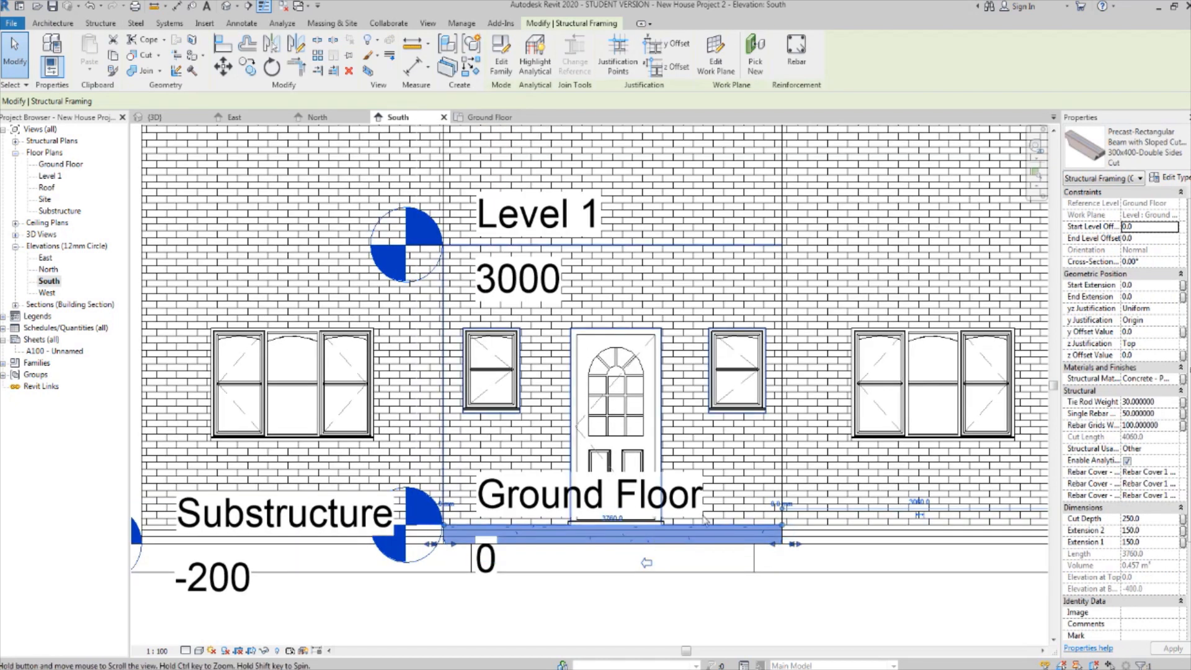
pyautogui.moveTo(642, 535); pyautogui.dragTo(587, 554, button='middle')
pyautogui.click(1146, 357)
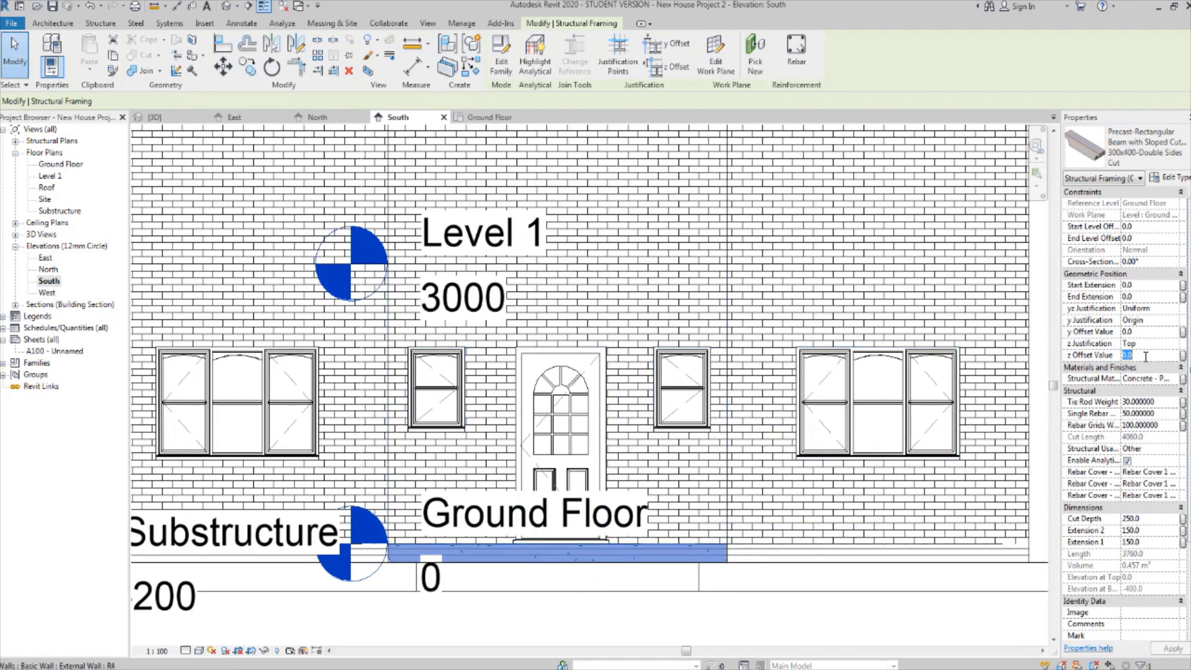
pyautogui.press('Return')
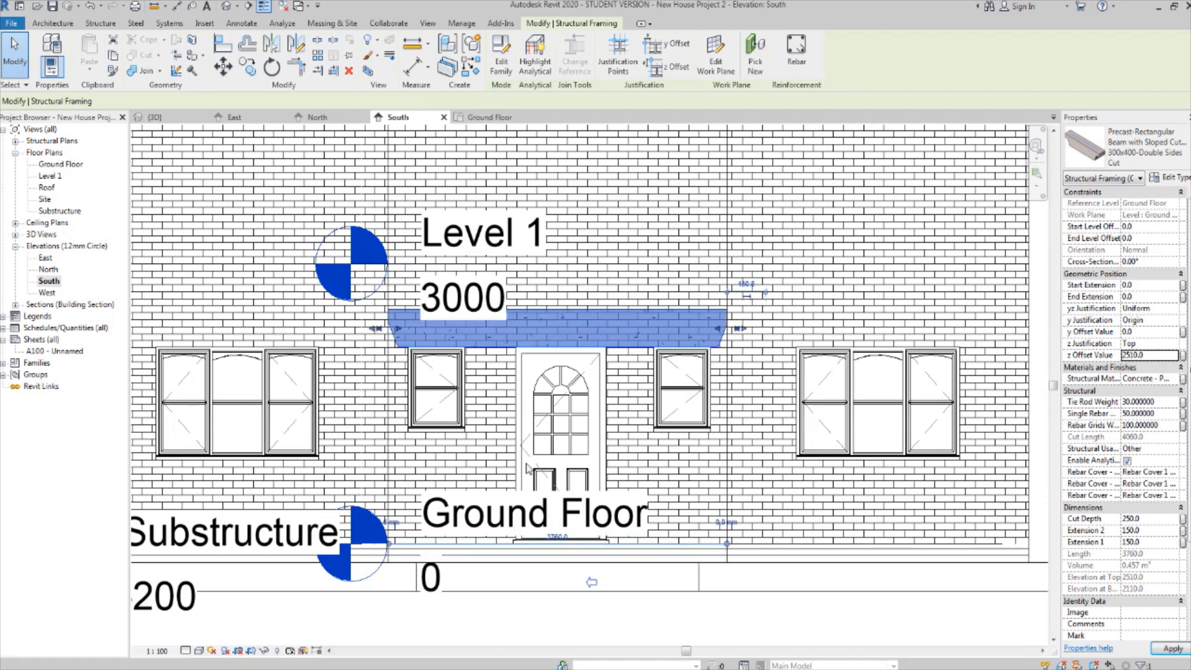
pyautogui.press('Escape')
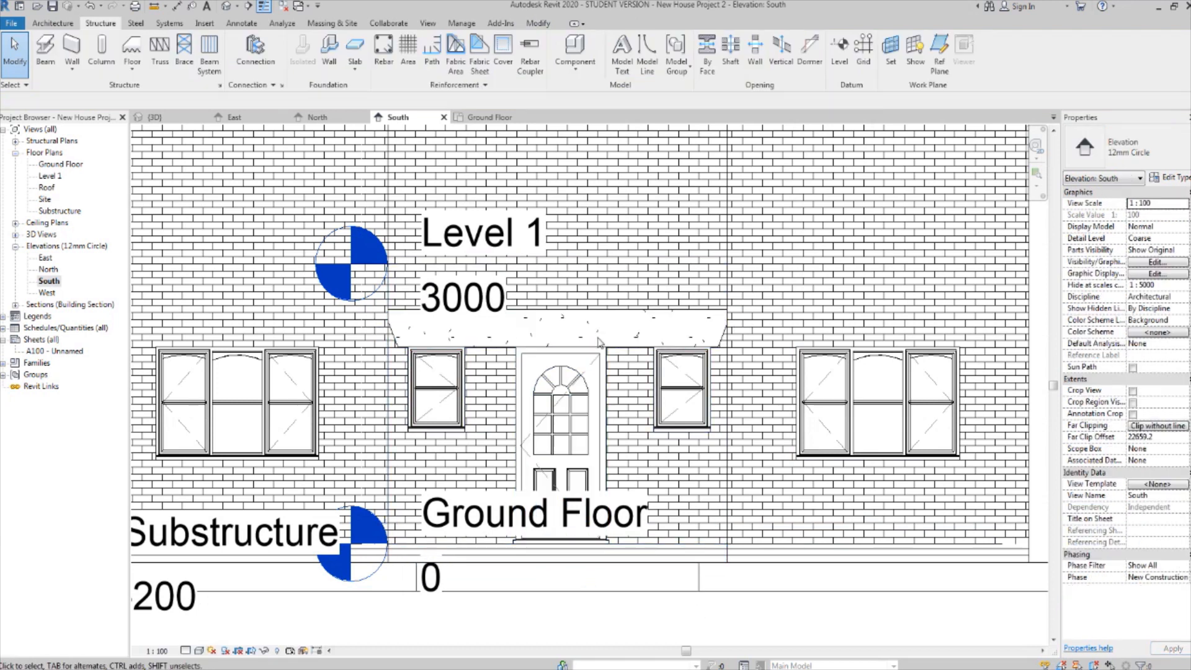
pyautogui.scroll(3, 654, 527)
pyautogui.moveTo(670, 363); pyautogui.dragTo(674, 256, button='middle')
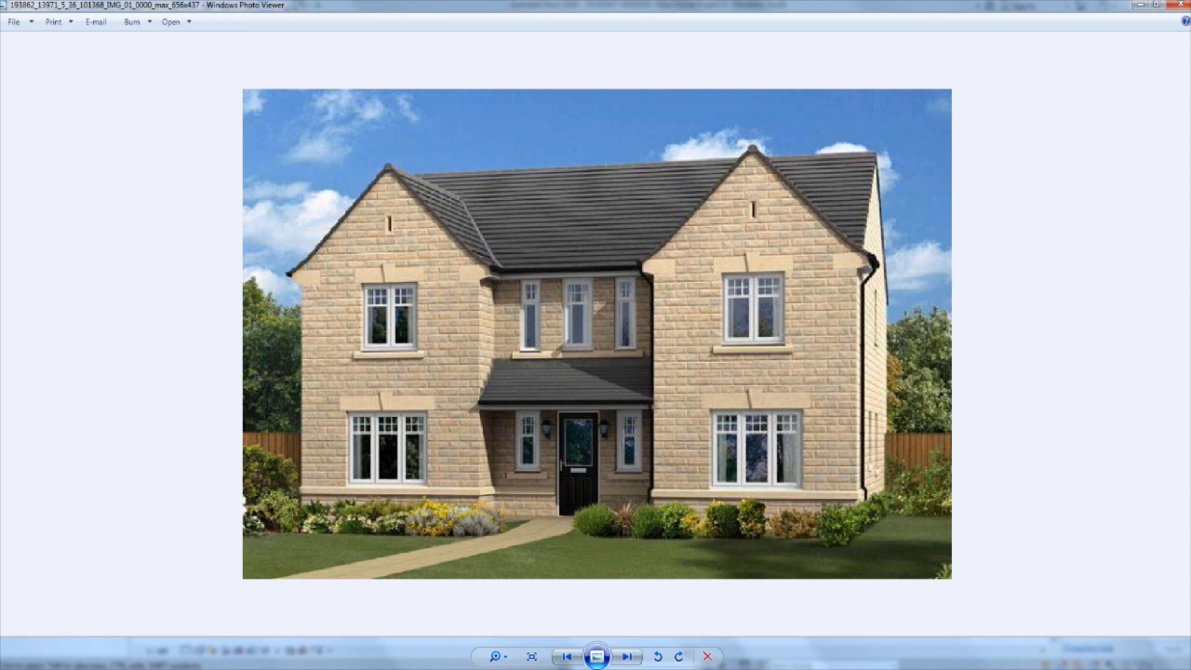
# Return to the Revit model, show it in 3D and extend the section box's front face past the front brick walls.
pyautogui.click(400, 620)
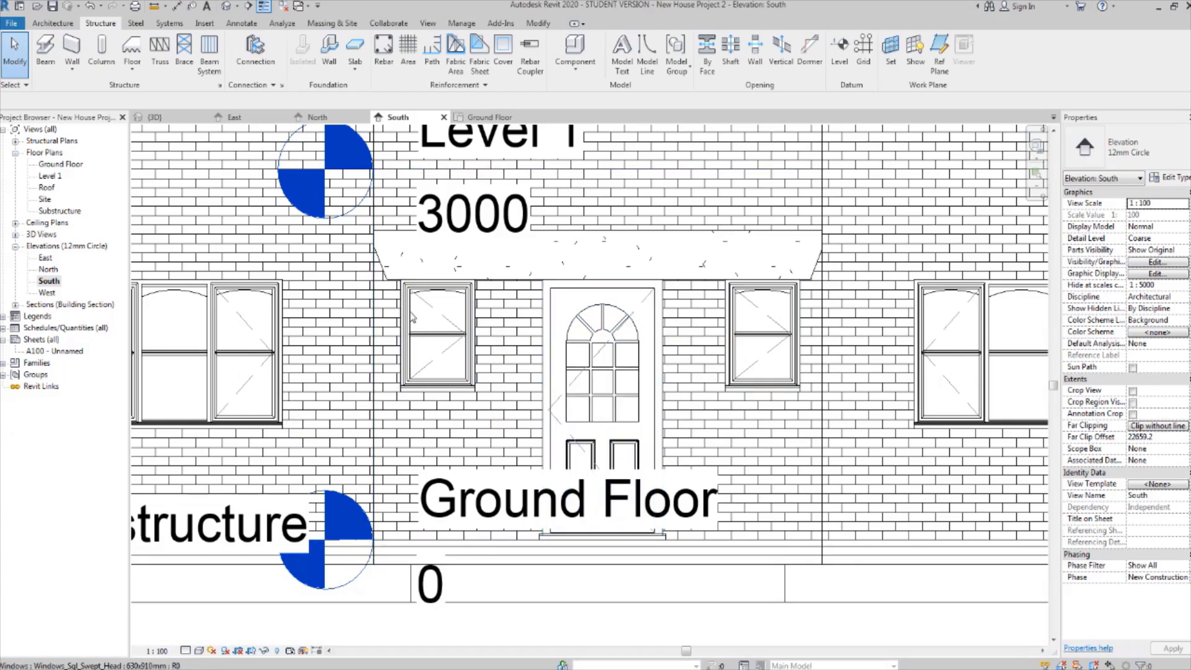
pyautogui.click(226, 8)
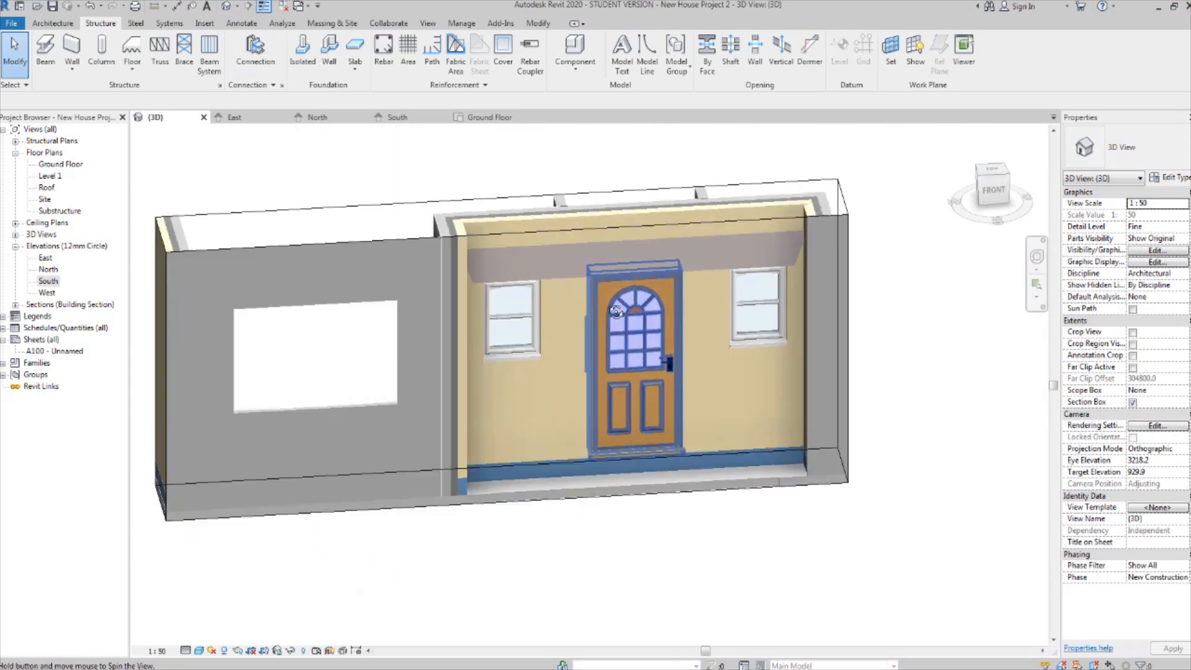
pyautogui.scroll(-1, 626, 325)
pyautogui.moveTo(652, 335); pyautogui.dragTo(522, 360, button='middle')
pyautogui.scroll(2, 518, 359)
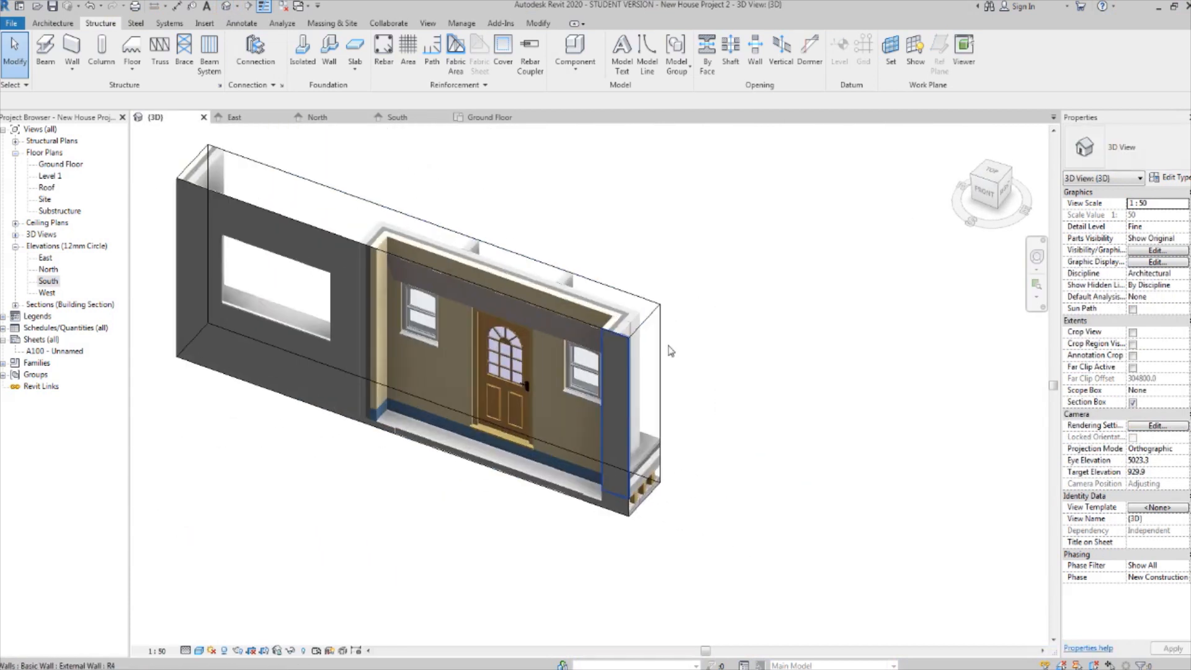
pyautogui.click(660, 311)
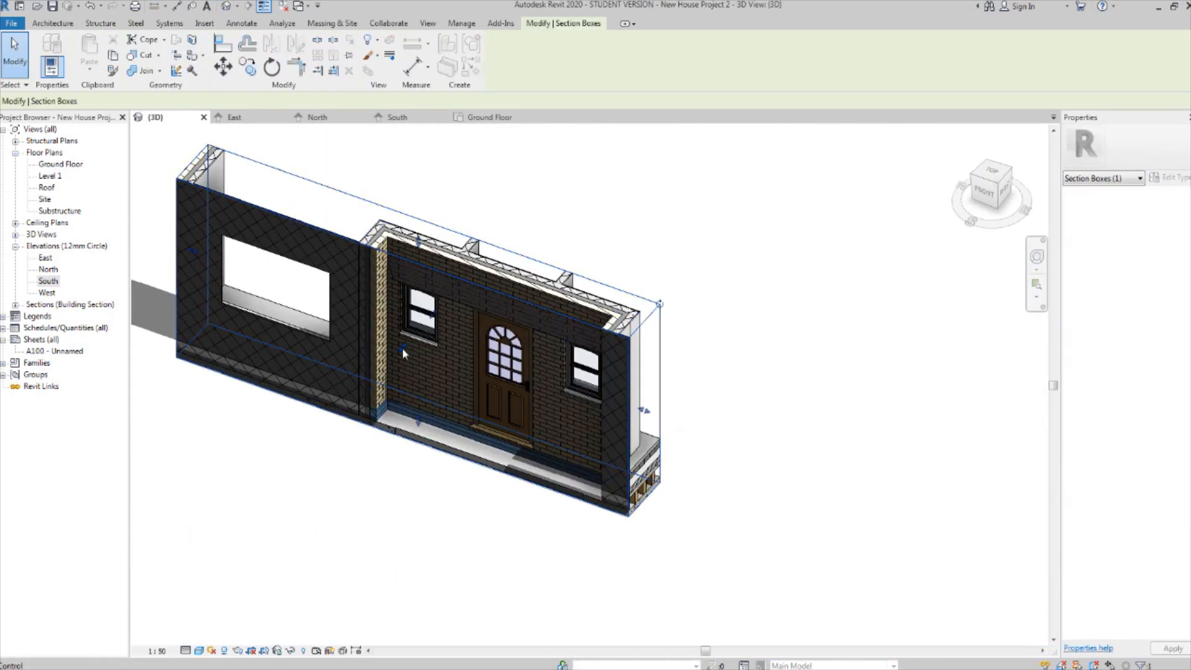
pyautogui.moveTo(402, 347); pyautogui.dragTo(383, 368)
# Examine from inside the house how the beam sits above the entrance door and the two side windows.
pyautogui.keyDown('shift'); pyautogui.moveTo(581, 380); pyautogui.dragTo(458, 364, button='middle'); pyautogui.keyUp('shift')
pyautogui.scroll(2, 587, 292)
pyautogui.scroll(3, 552, 269)
pyautogui.scroll(2, 694, 336)
pyautogui.scroll(-4, 692, 333)
pyautogui.scroll(3, 315, 319)
pyautogui.keyDown('shift'); pyautogui.moveTo(596, 347); pyautogui.dragTo(651, 154, button='middle'); pyautogui.keyUp('shift')
pyautogui.scroll(-5, 644, 243)
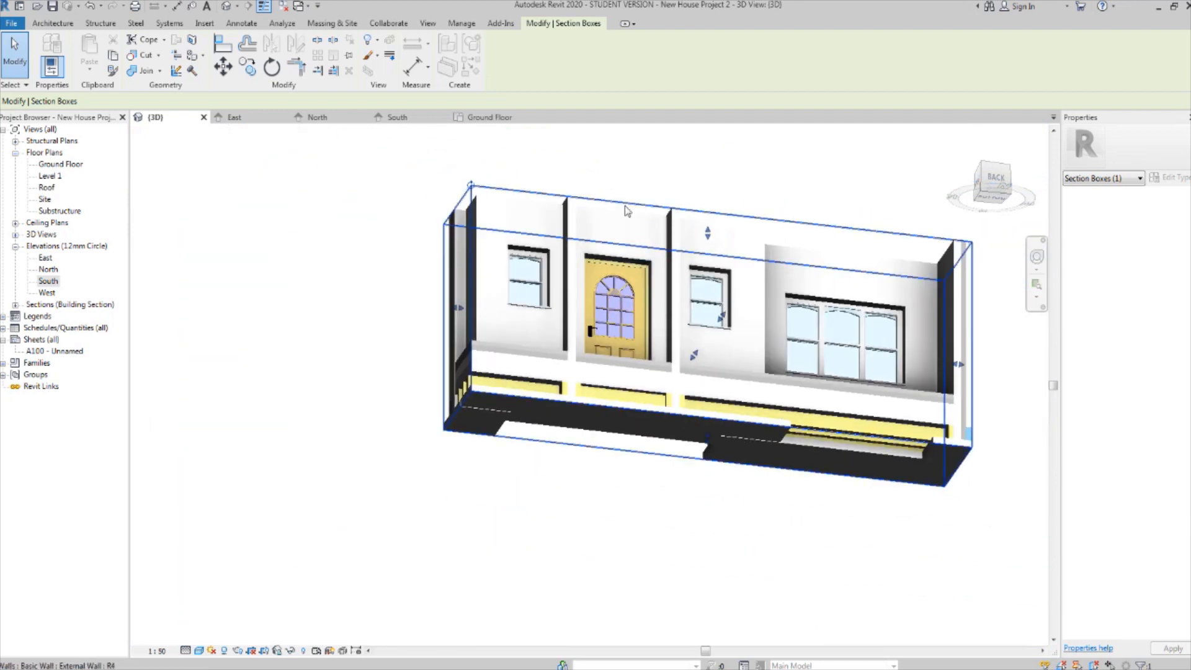
pyautogui.keyDown('shift'); pyautogui.moveTo(624, 206); pyautogui.dragTo(472, 347, button='middle'); pyautogui.keyUp('shift')
pyautogui.scroll(8, 459, 354)
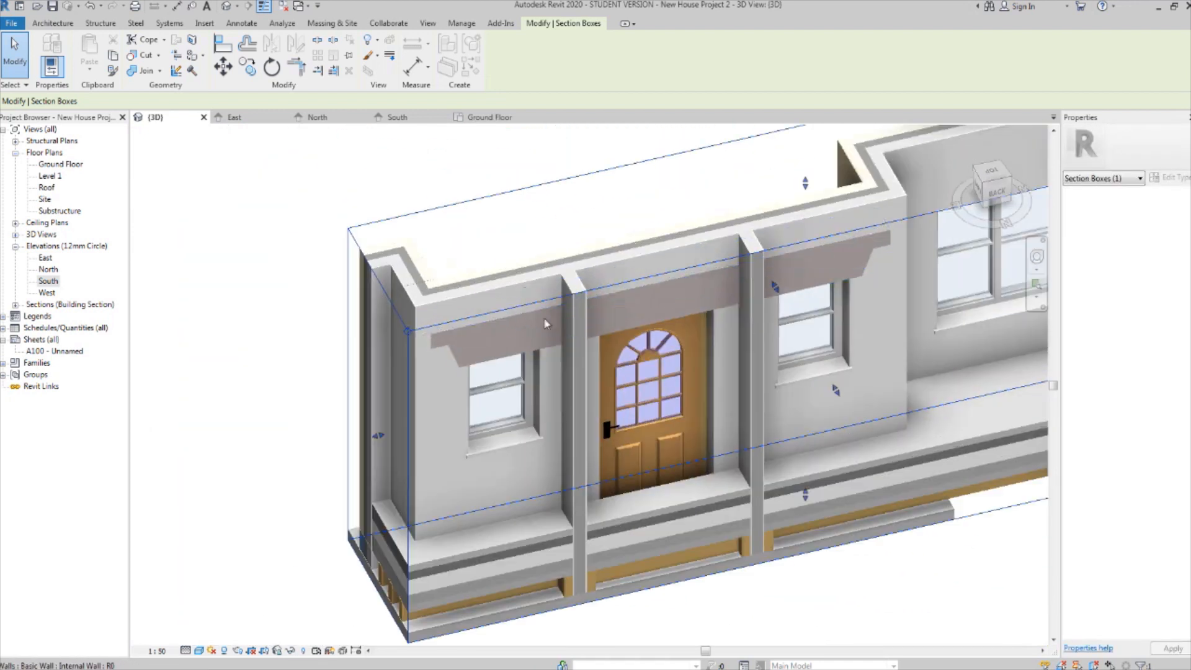
pyautogui.scroll(-2, 433, 365)
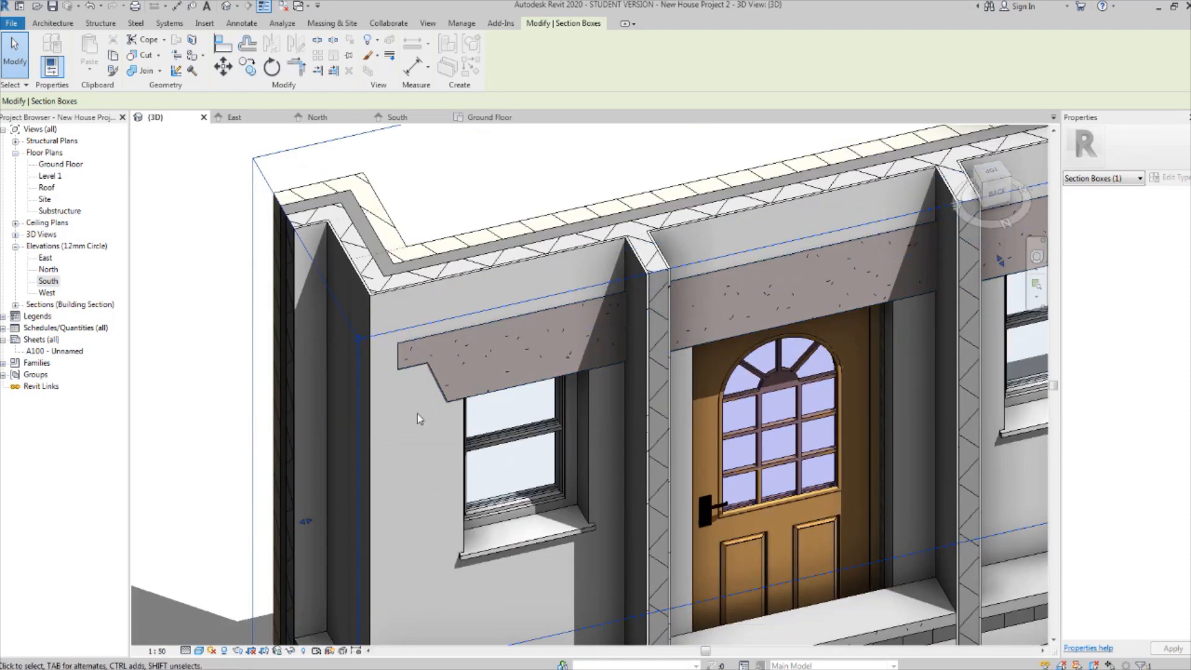
pyautogui.scroll(-5, 418, 366)
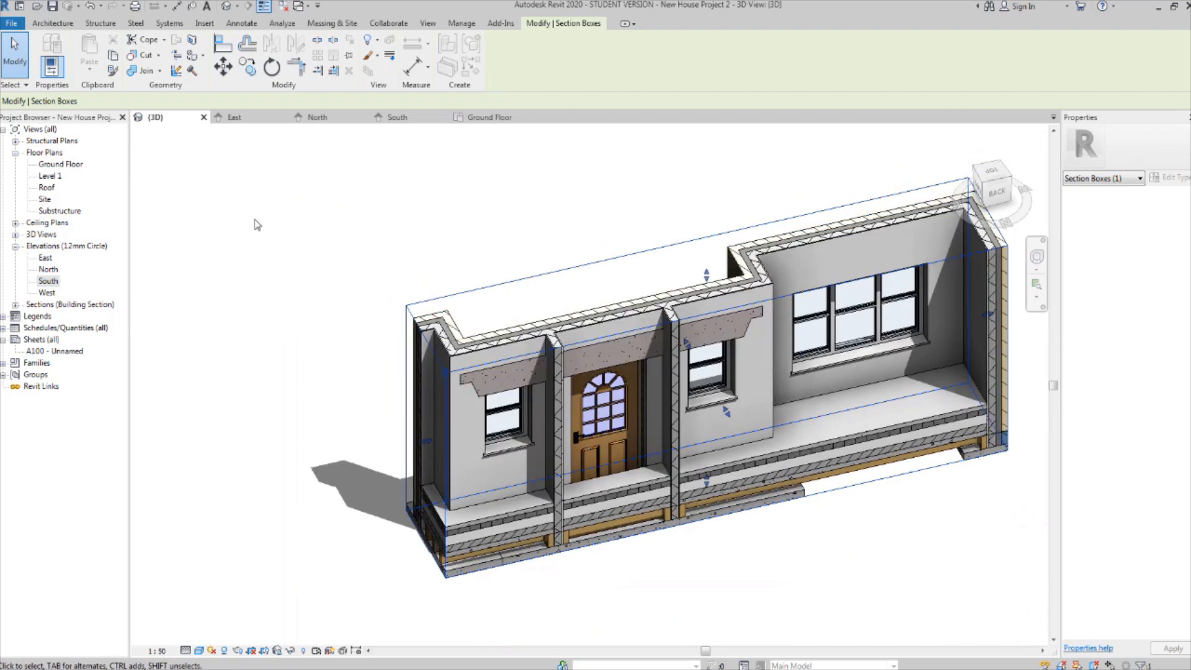
# In the Ground Floor plan, align the beam's inner face with the external wall's inner blockwork face behind the plaster line.
pyautogui.doubleClick(61, 164)
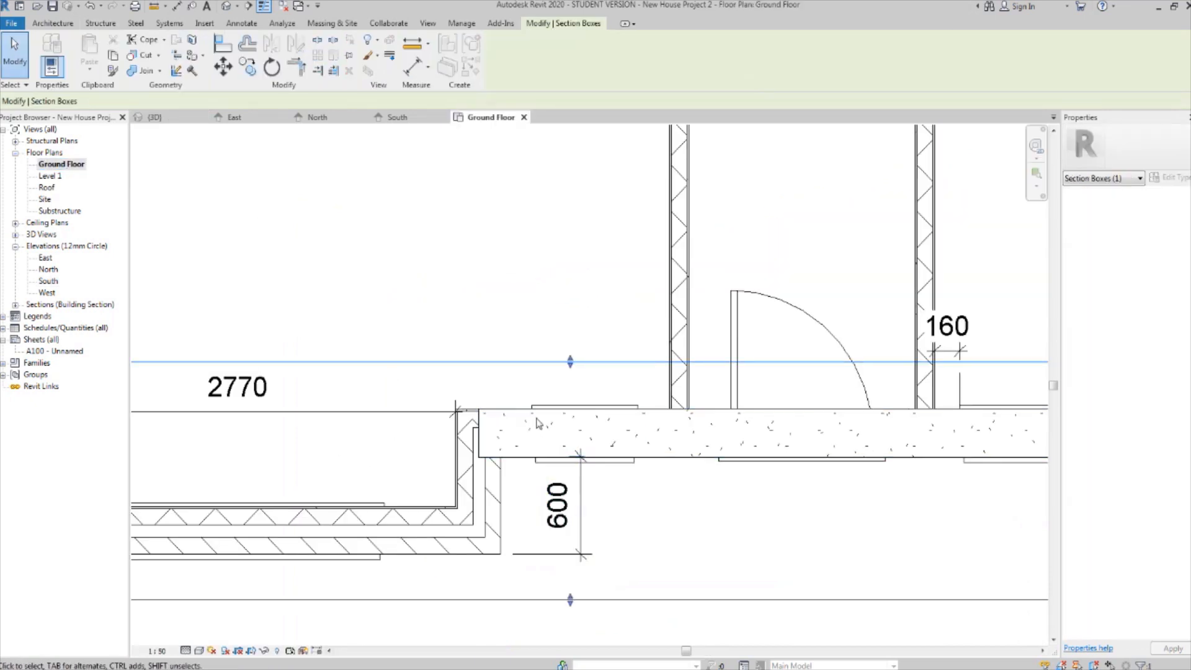
pyautogui.scroll(3, 473, 422)
pyautogui.scroll(1, 474, 422)
pyautogui.moveTo(473, 422); pyautogui.dragTo(490, 431, button='middle')
pyautogui.scroll(5, 437, 384)
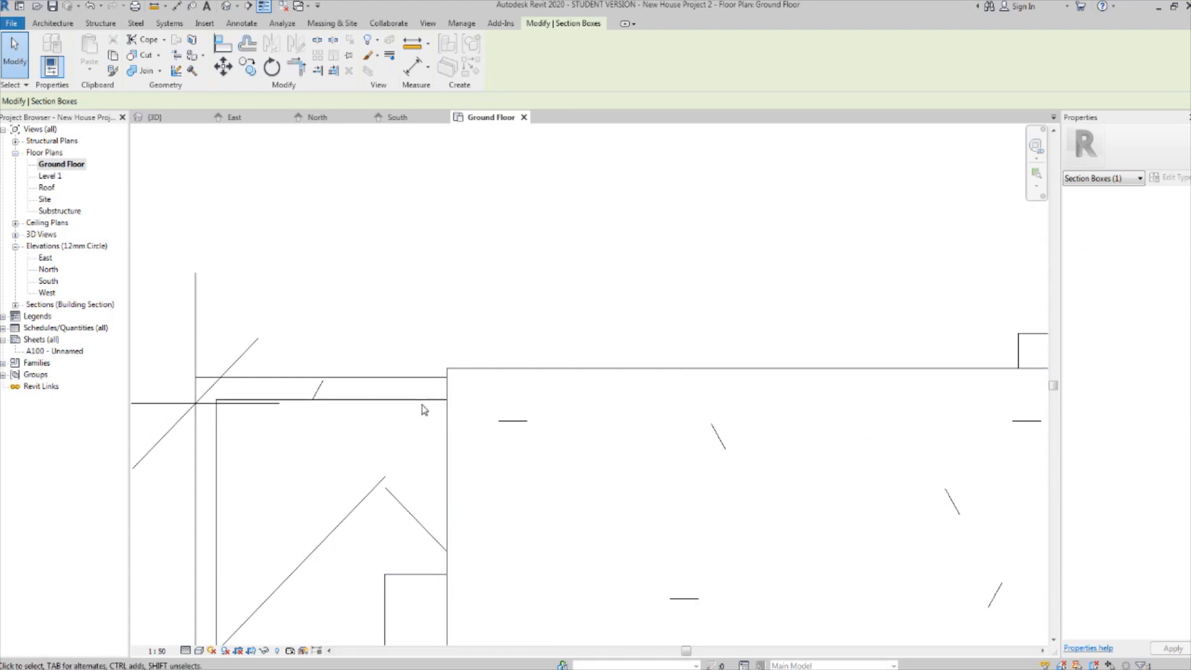
pyautogui.scroll(-2, 422, 410)
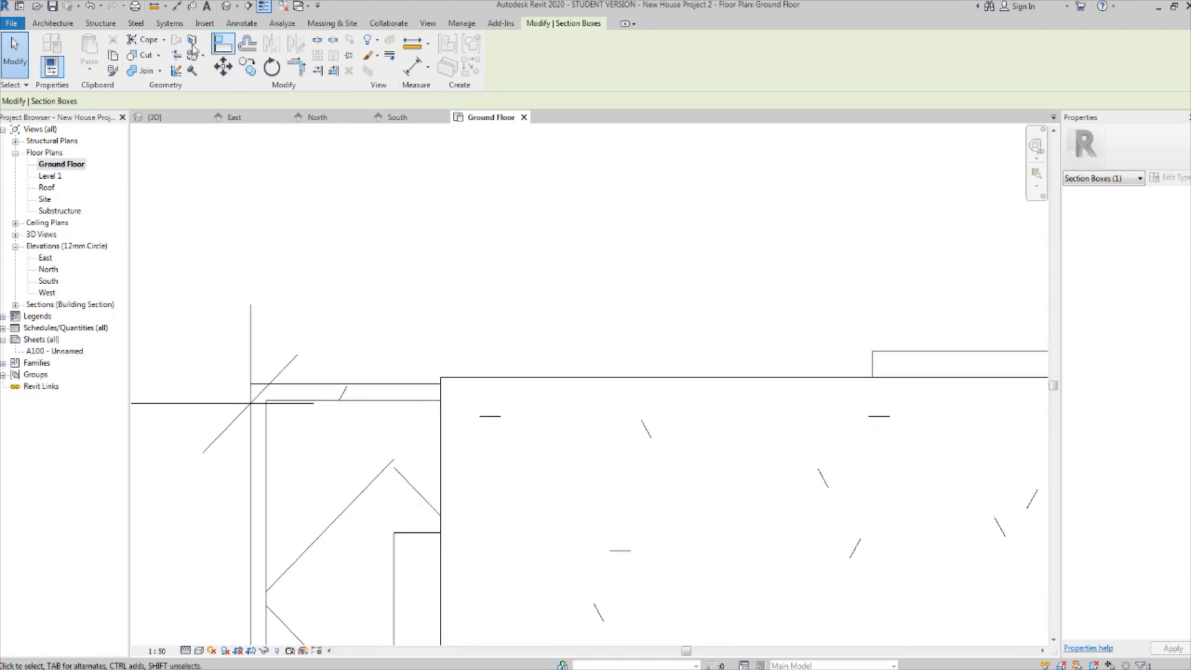
pyautogui.click(222, 45)
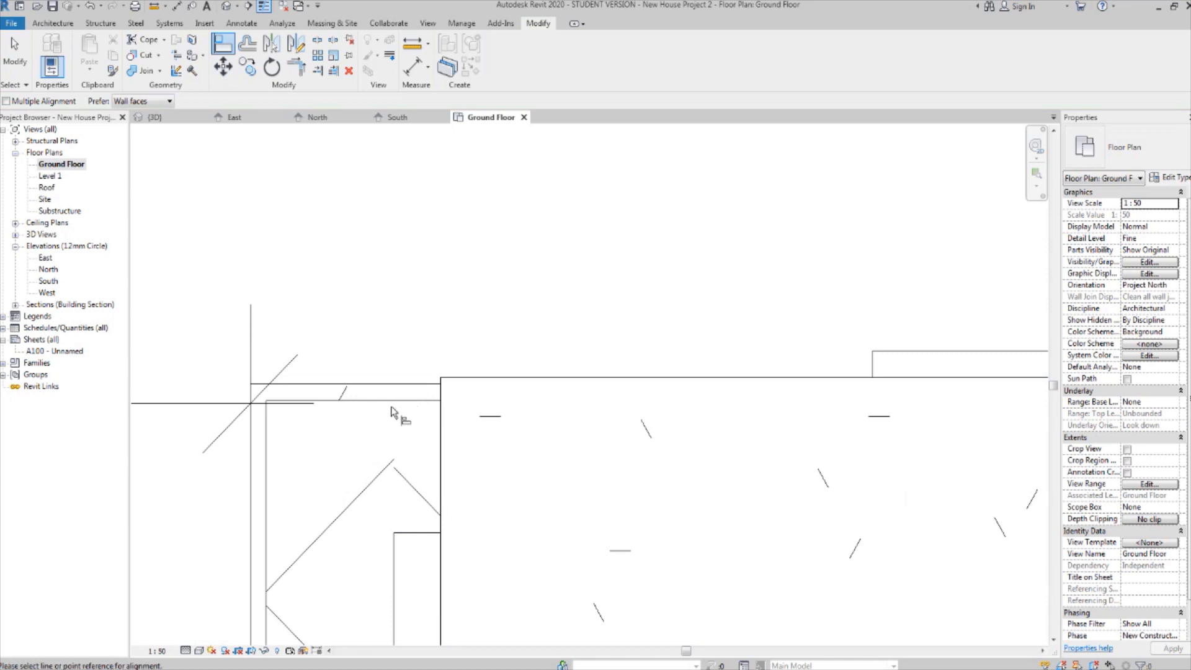
pyautogui.scroll(8, 428, 405)
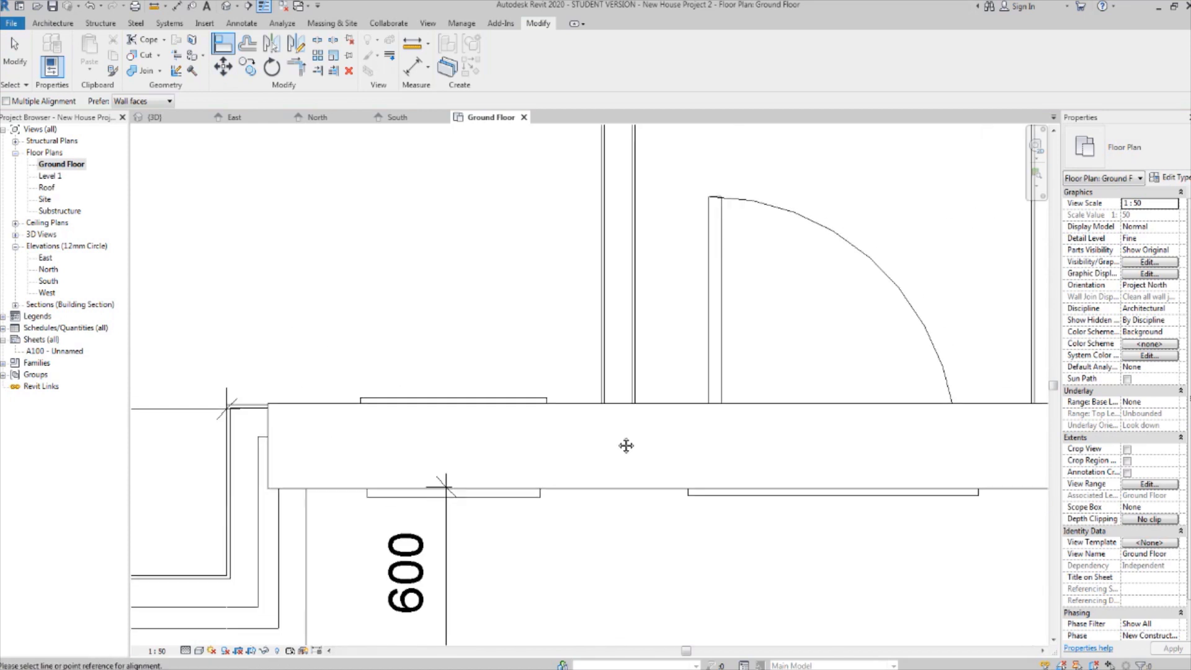
pyautogui.moveTo(737, 475); pyautogui.dragTo(584, 475, button='middle')
pyautogui.scroll(8, 899, 462)
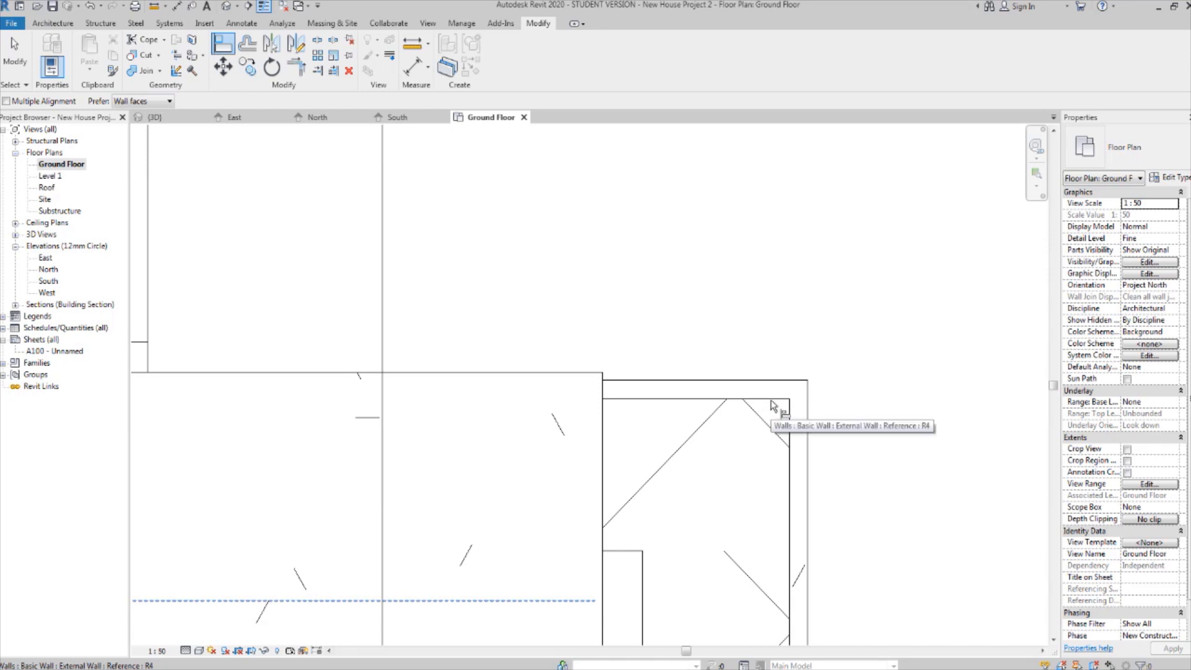
pyautogui.click(772, 405)
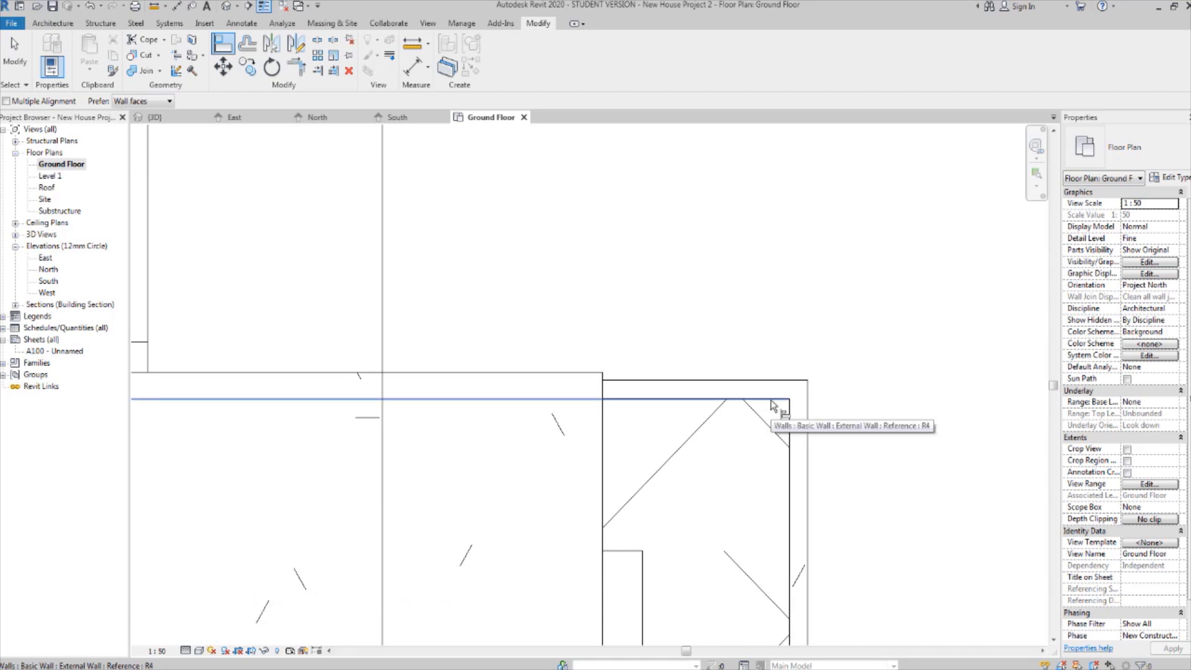
pyautogui.click(577, 373)
pyautogui.scroll(5, 577, 378)
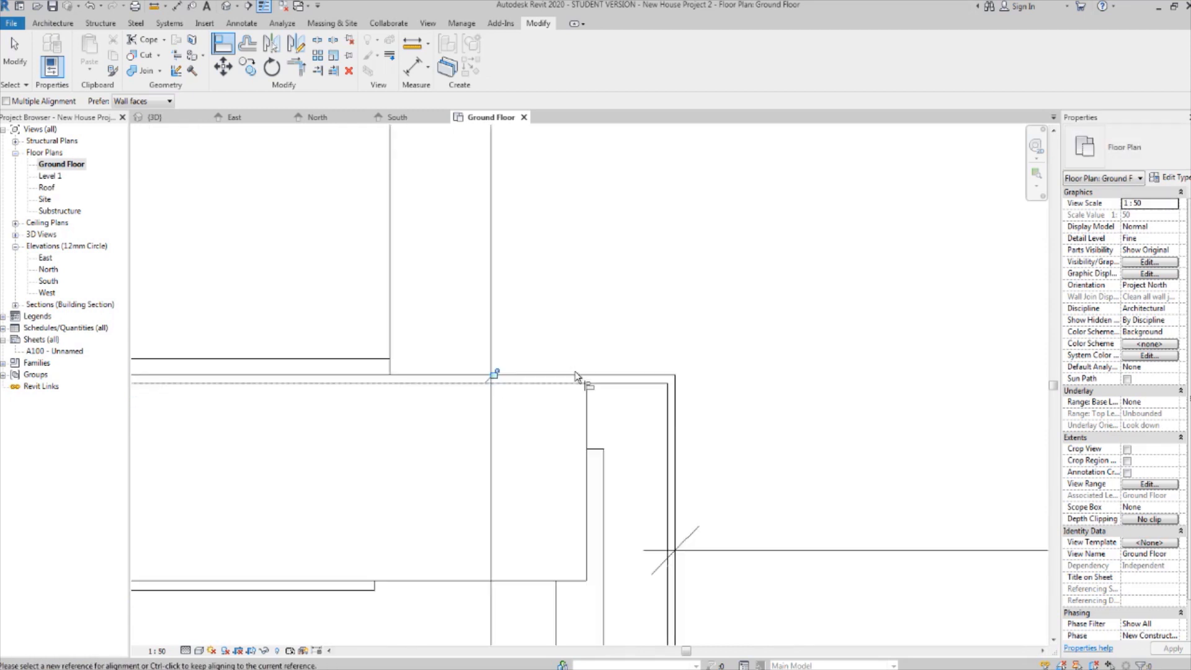
pyautogui.press('Escape')
# Examine the aligned beam along the whole recessed entrance wall, in the plan and from the front in 3D.
pyautogui.scroll(-4, 565, 408)
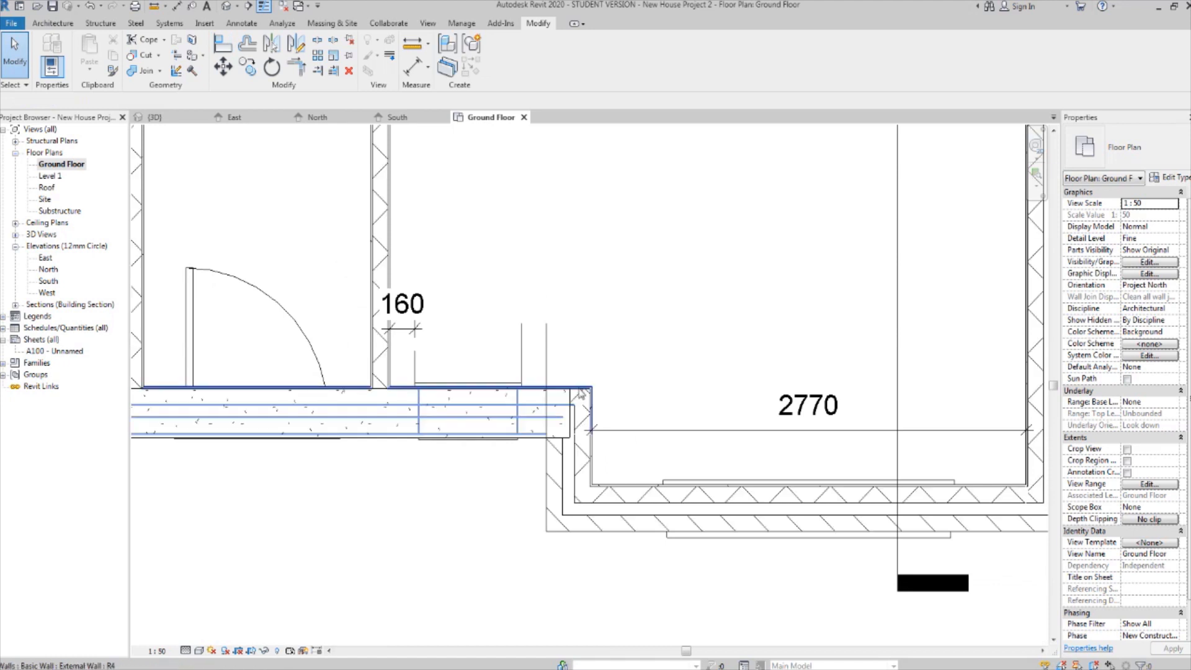
pyautogui.scroll(3, 564, 404)
pyautogui.scroll(-3, 564, 404)
pyautogui.scroll(-1, 572, 395)
pyautogui.moveTo(487, 436); pyautogui.dragTo(630, 408, button='middle')
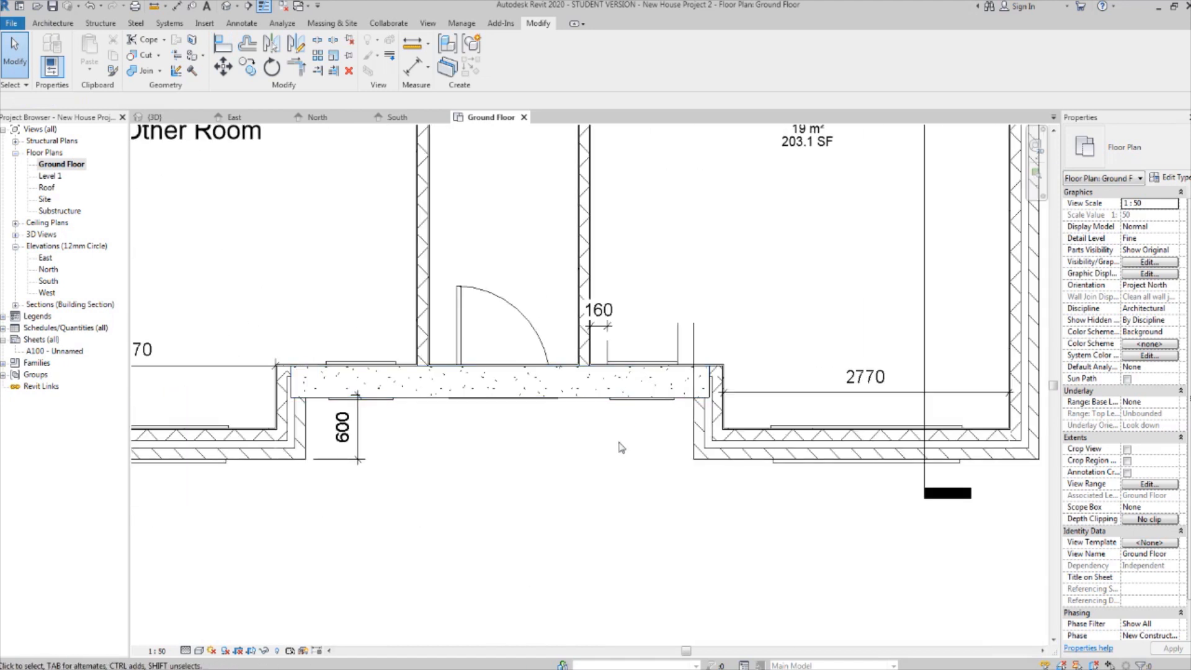
pyautogui.moveTo(518, 441); pyautogui.dragTo(588, 447, button='middle')
pyautogui.scroll(1, 432, 417)
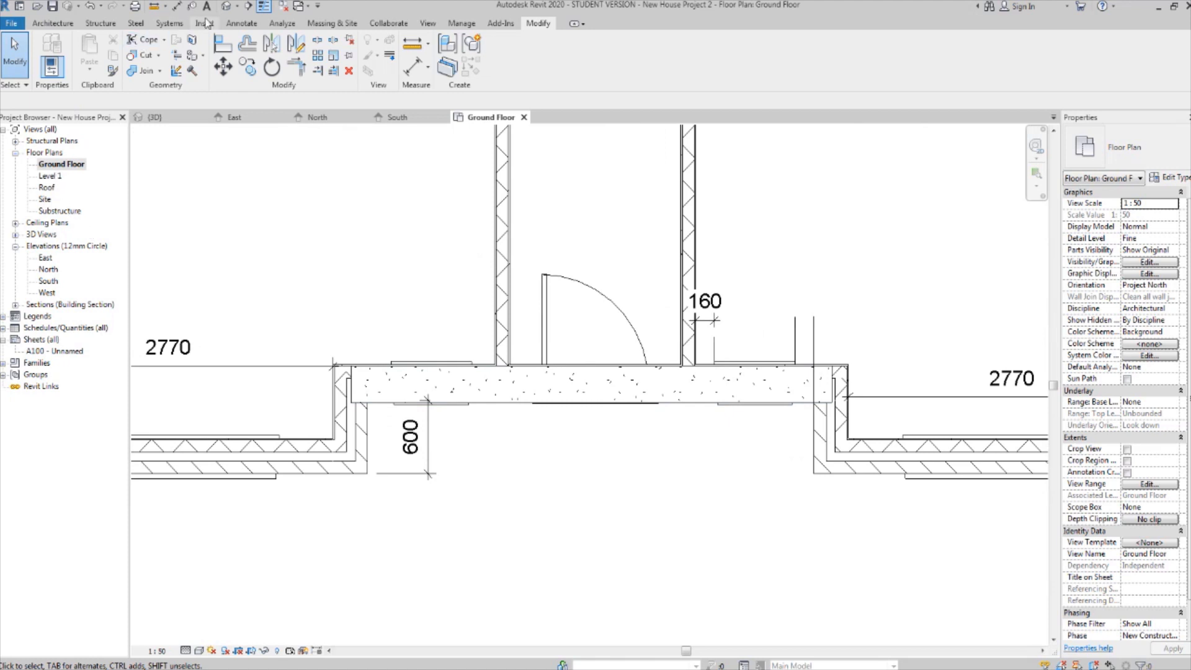
pyautogui.click(226, 7)
pyautogui.keyDown('shift'); pyautogui.moveTo(807, 298); pyautogui.dragTo(719, 331, button='middle'); pyautogui.keyUp('shift')
pyautogui.scroll(2, 719, 331)
pyautogui.keyDown('shift'); pyautogui.moveTo(639, 403); pyautogui.dragTo(676, 391, button='middle'); pyautogui.keyUp('shift')
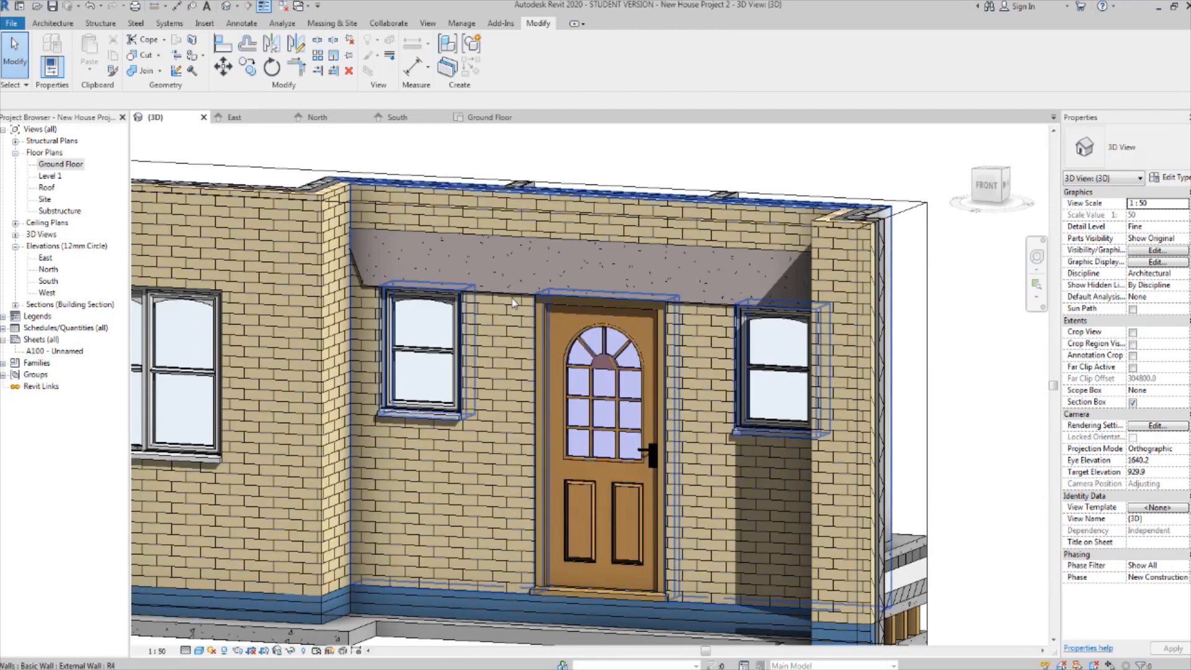
pyautogui.scroll(-3, 715, 367)
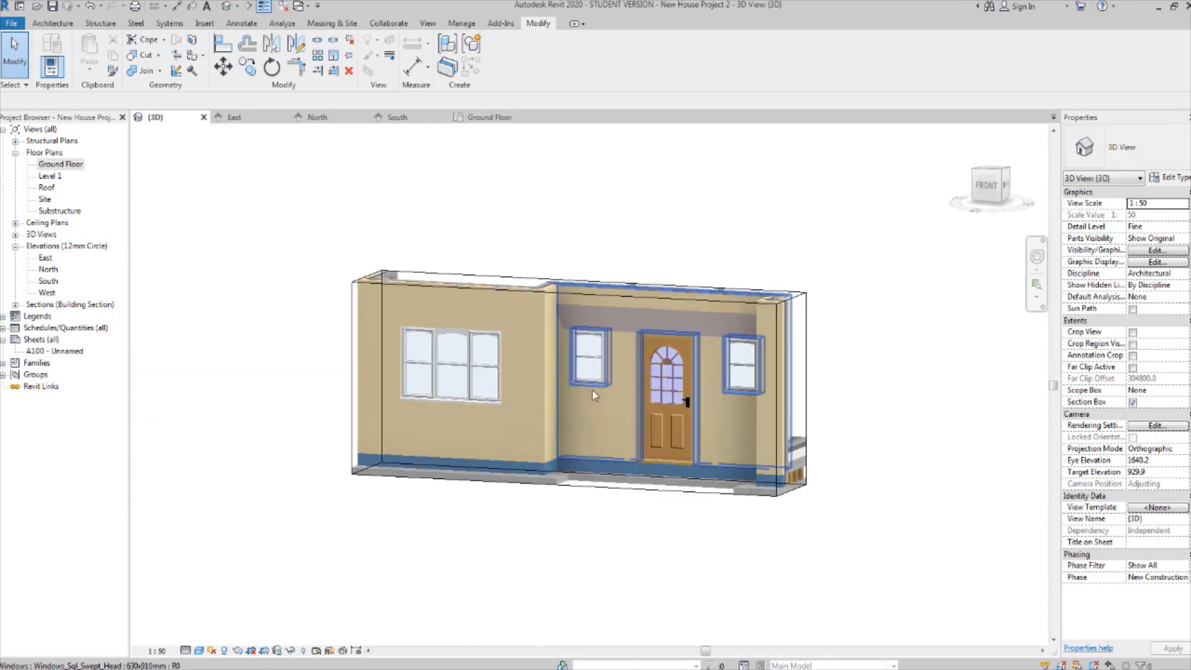
pyautogui.keyDown('shift'); pyautogui.moveTo(593, 393); pyautogui.dragTo(575, 380, button='middle'); pyautogui.keyUp('shift')
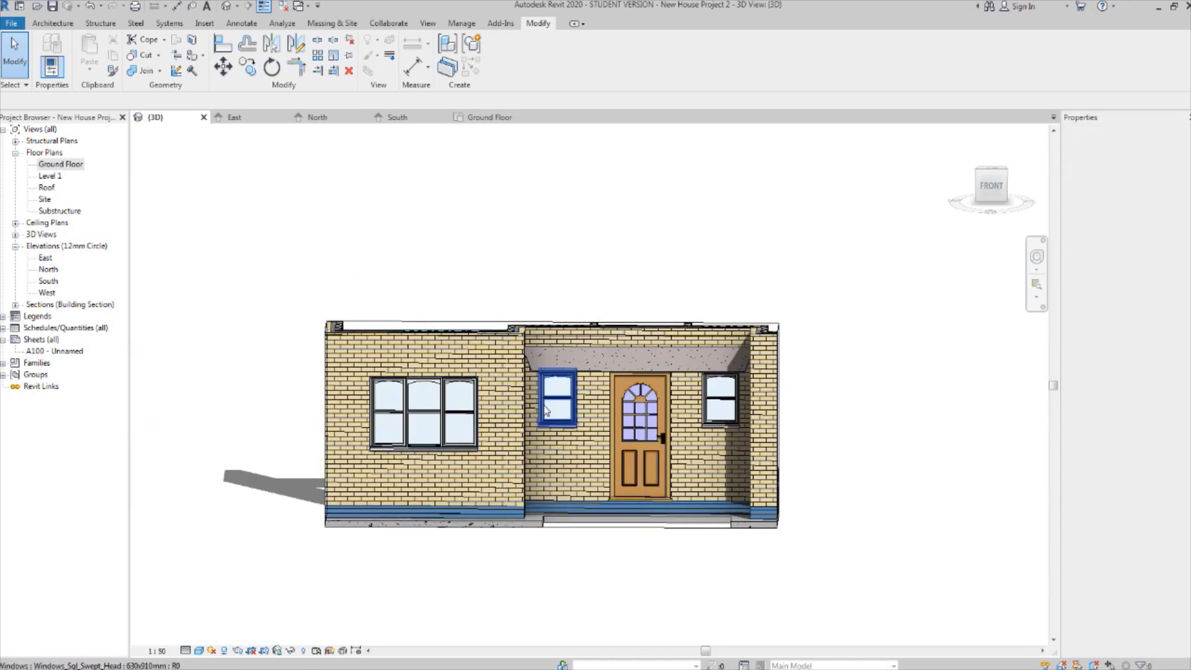
# Extend the section box's right face until it includes the whole right-hand front wing with its window.
pyautogui.scroll(-2, 533, 538)
pyautogui.click(686, 500)
pyautogui.moveTo(684, 497); pyautogui.dragTo(652, 518, button='middle')
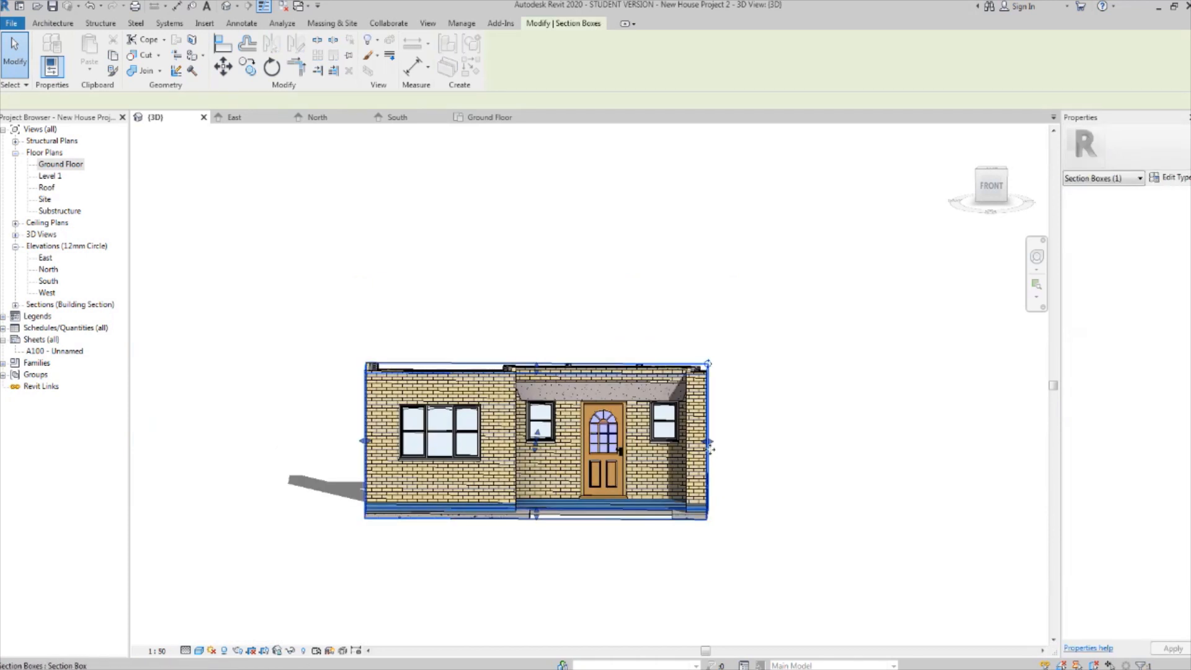
pyautogui.moveTo(707, 442); pyautogui.dragTo(845, 444)
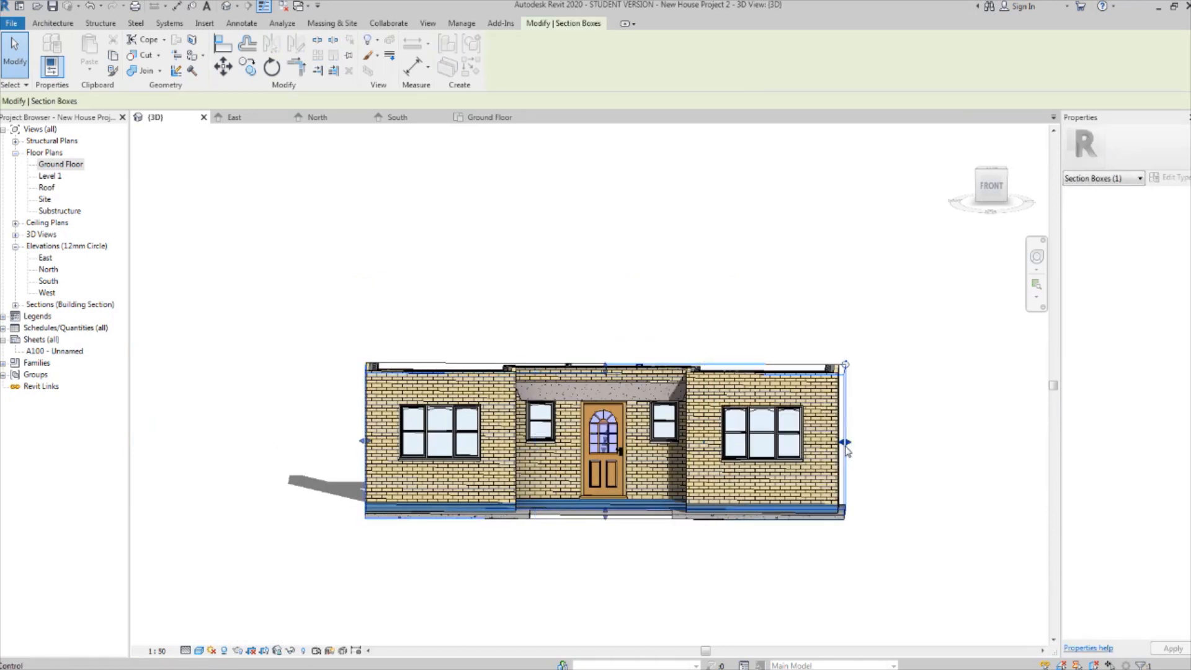
pyautogui.keyDown('shift'); pyautogui.moveTo(934, 500); pyautogui.dragTo(275, 445, button='middle'); pyautogui.keyUp('shift')
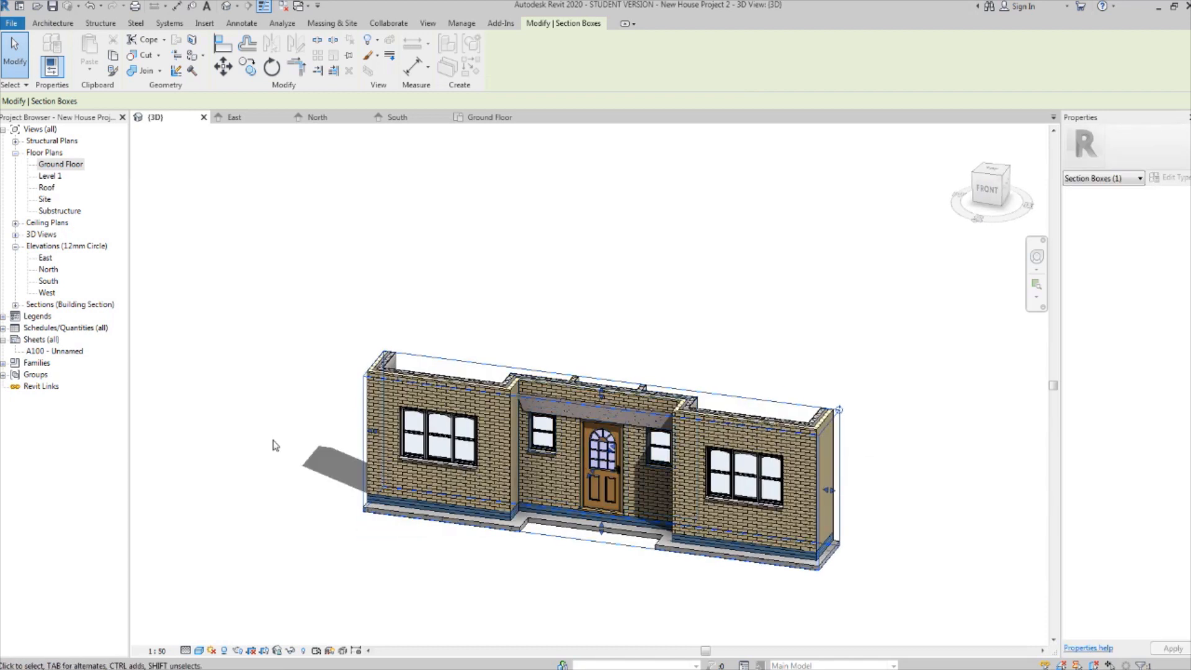
# In the Ground Floor plan, draw a 285 mm detail line into the room from the inner left end of the left front window.
pyautogui.doubleClick(59, 164)
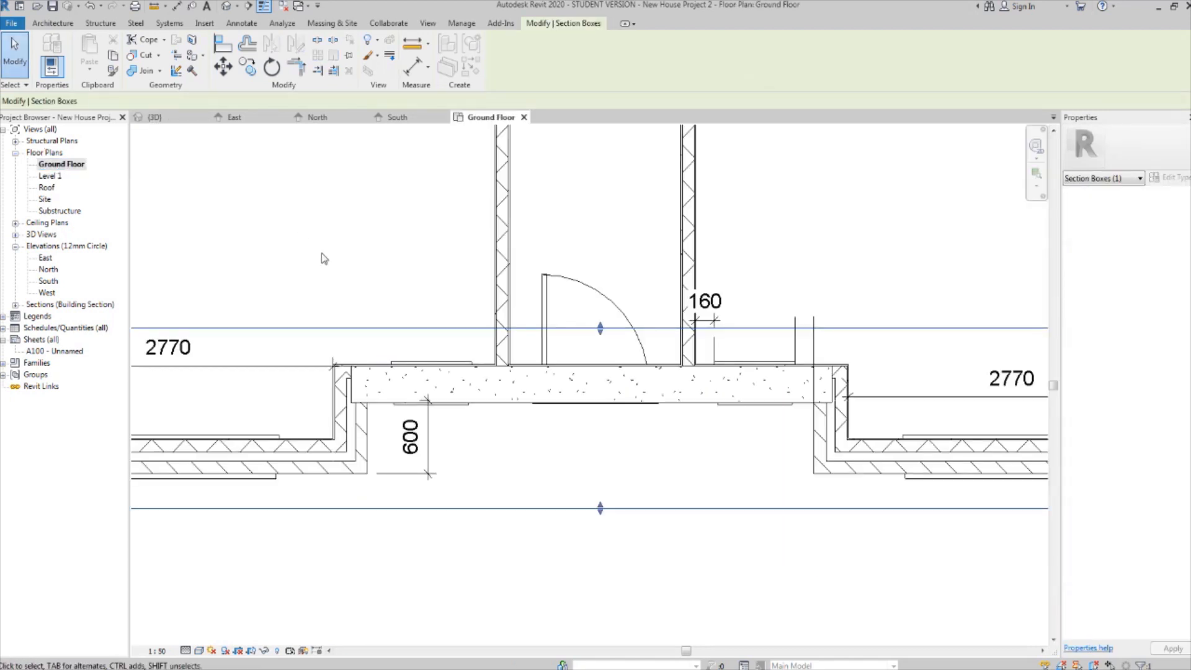
pyautogui.moveTo(489, 340); pyautogui.dragTo(716, 291, button='middle')
pyautogui.scroll(-2, 716, 291)
pyautogui.moveTo(559, 323); pyautogui.dragTo(662, 351, button='middle')
pyautogui.scroll(3, 577, 364)
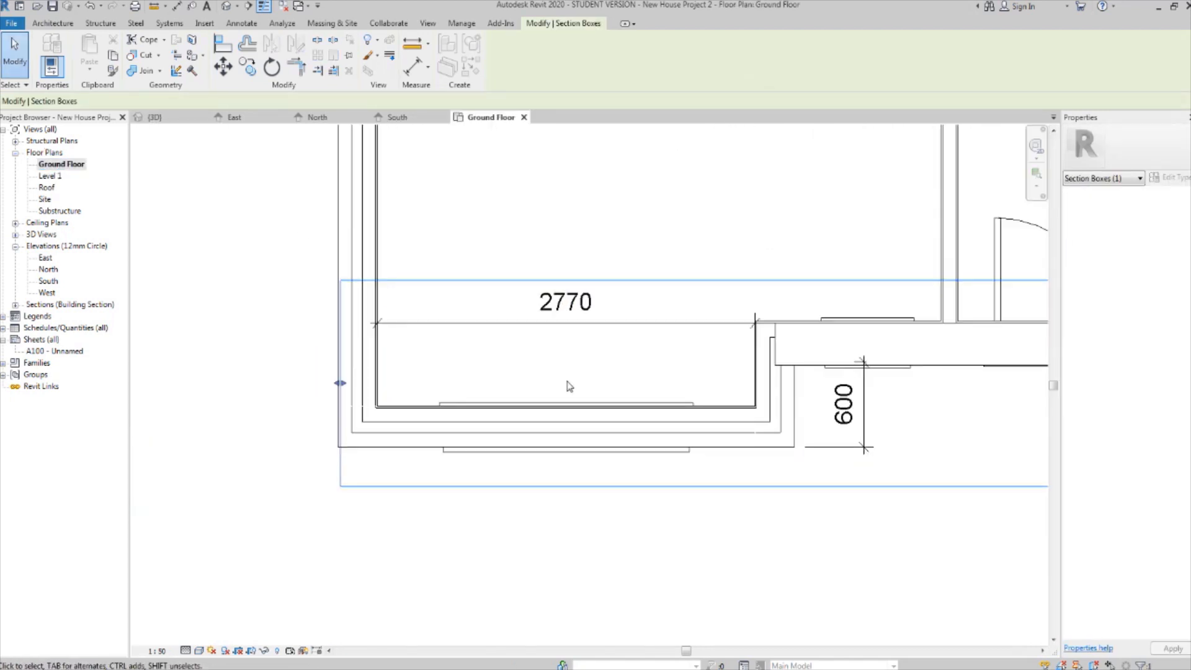
pyautogui.moveTo(566, 381); pyautogui.dragTo(576, 394, button='middle')
pyautogui.click(497, 442)
pyautogui.scroll(1, 655, 357)
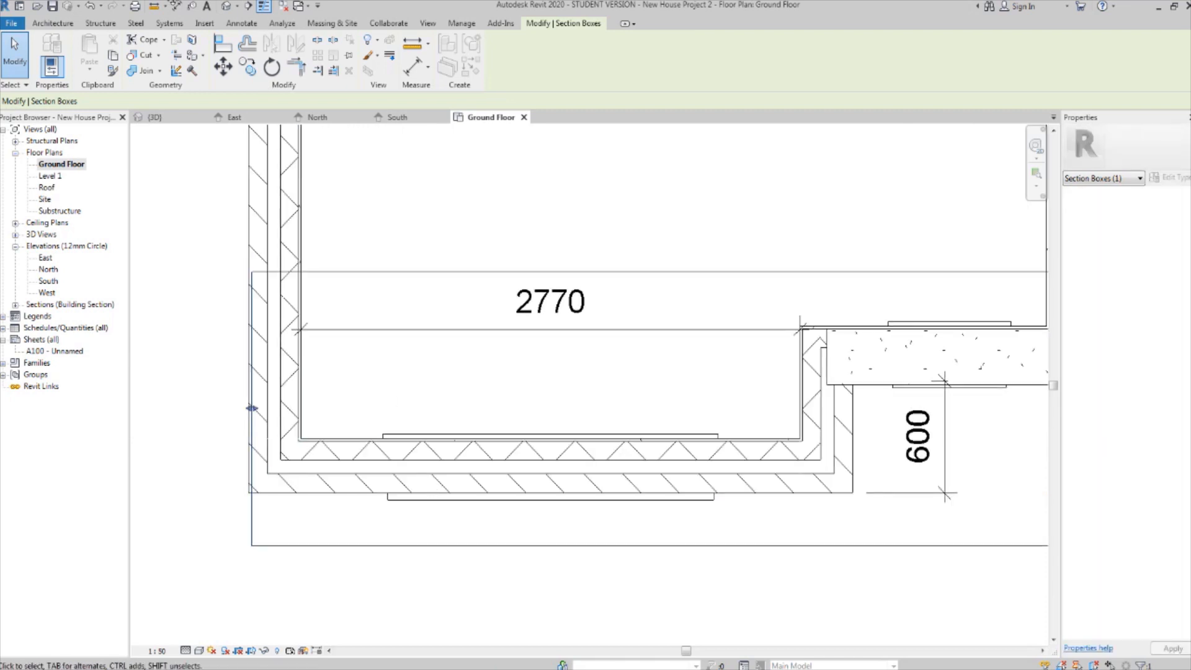
pyautogui.scroll(1, 383, 361)
pyautogui.moveTo(413, 401); pyautogui.dragTo(328, 349, button='middle')
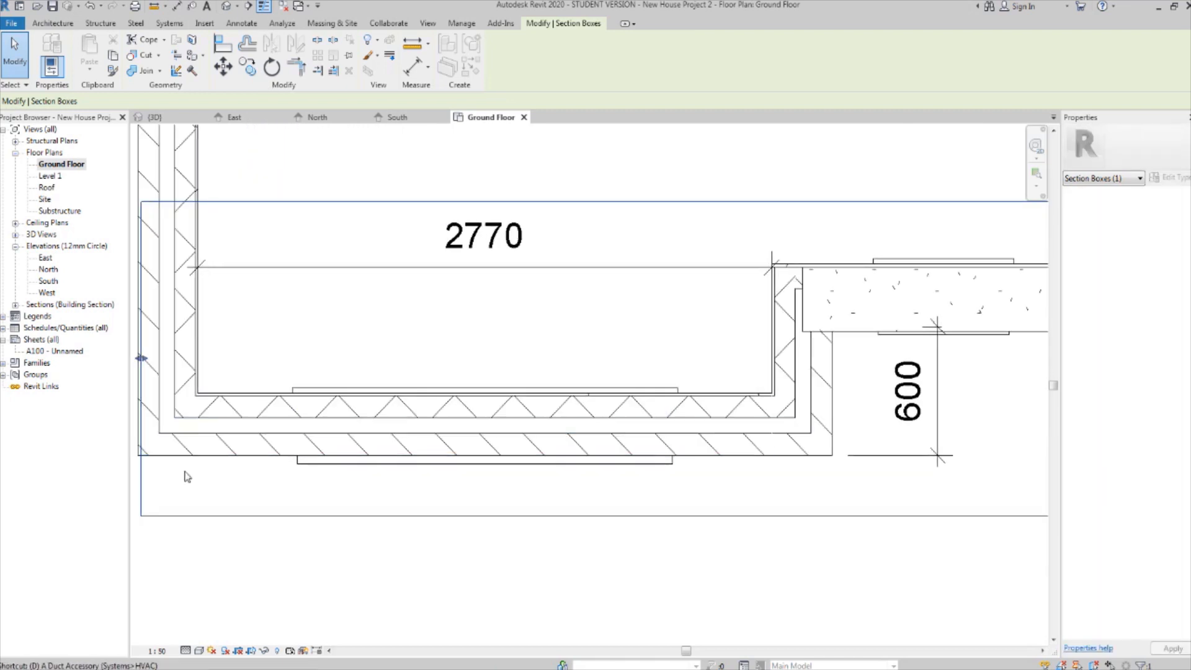
pyautogui.press('l')
pyautogui.scroll(4, 408, 397)
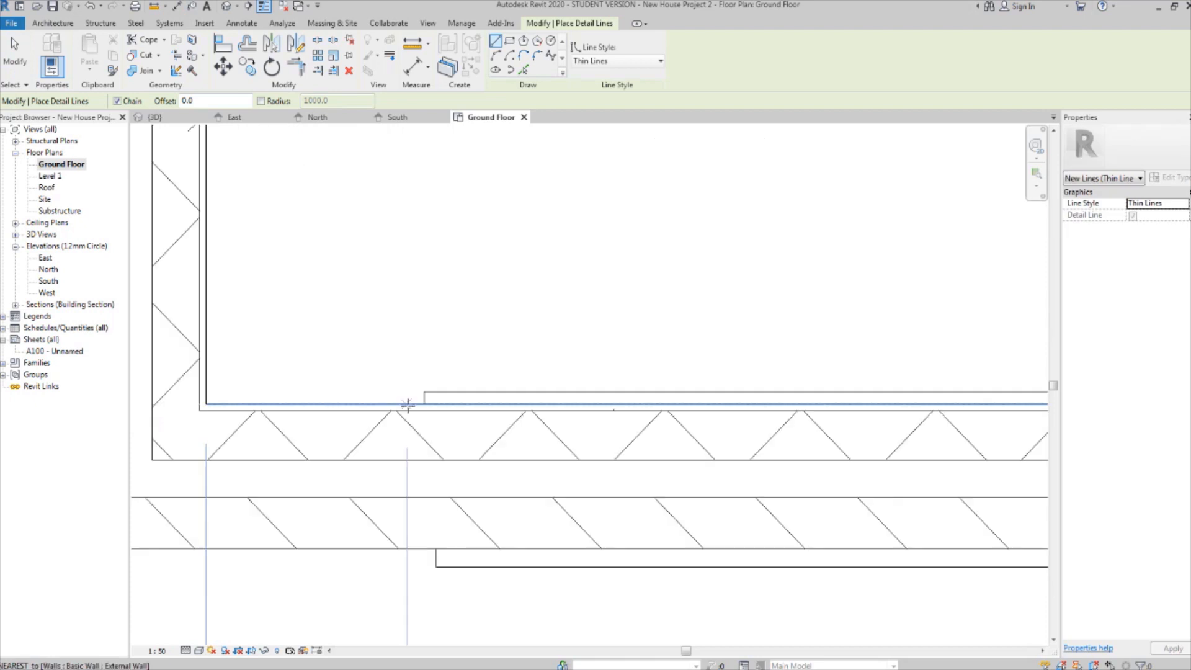
pyautogui.click(425, 402)
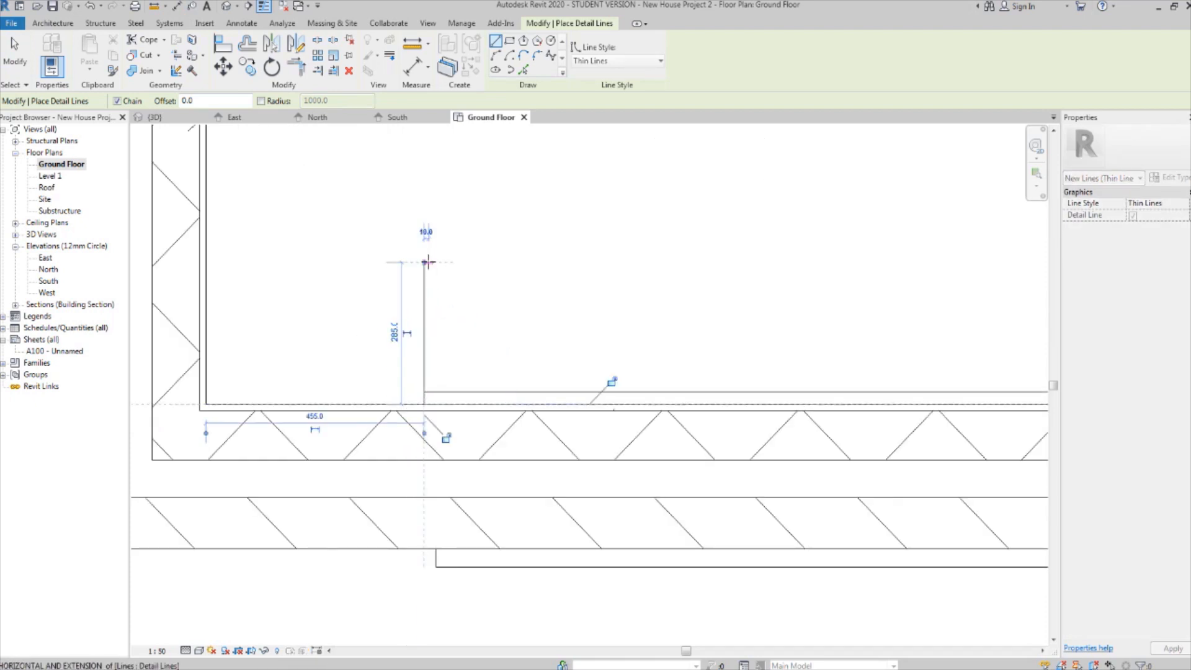
pyautogui.click(428, 262)
pyautogui.press('Escape')
pyautogui.press('Escape')
# Copy the detail line 160 mm to the left, away from the window, and deselect it.
pyautogui.click(426, 314)
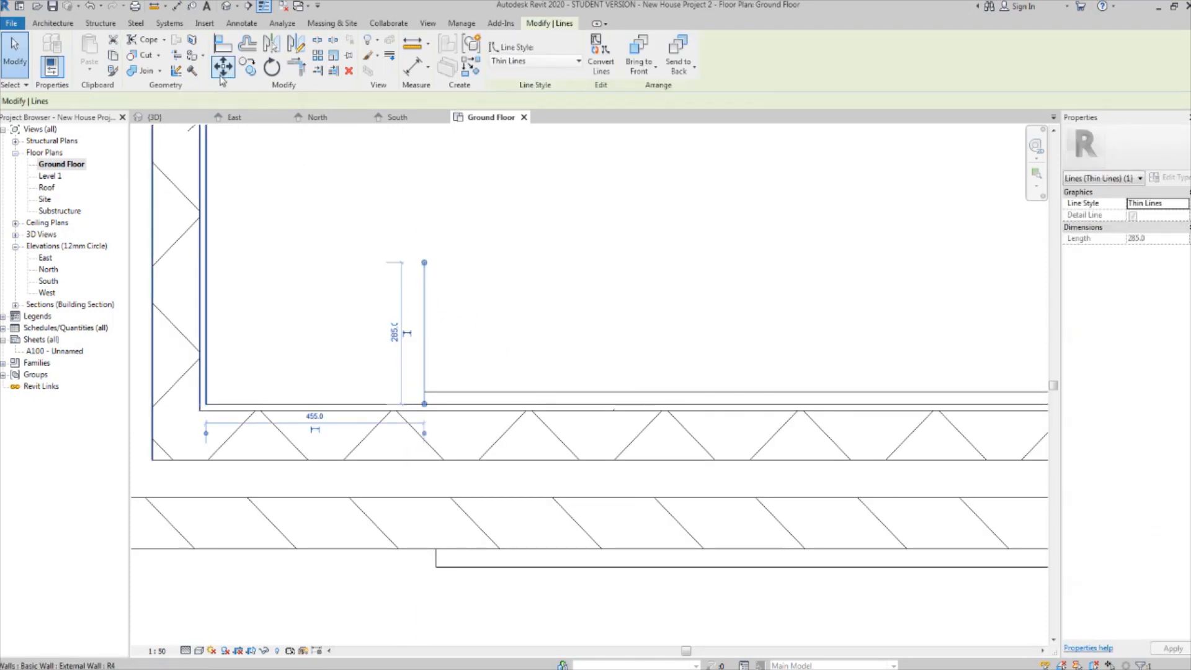
pyautogui.click(248, 66)
pyautogui.click(405, 213)
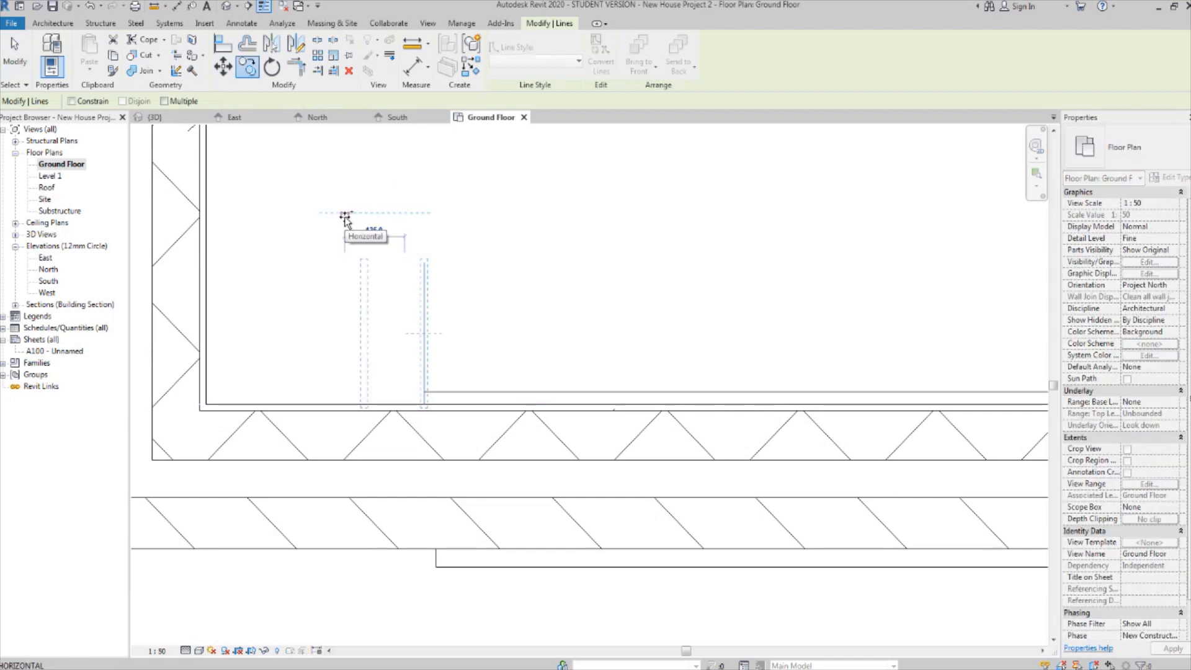
pyautogui.write('160')
pyautogui.press('Return')
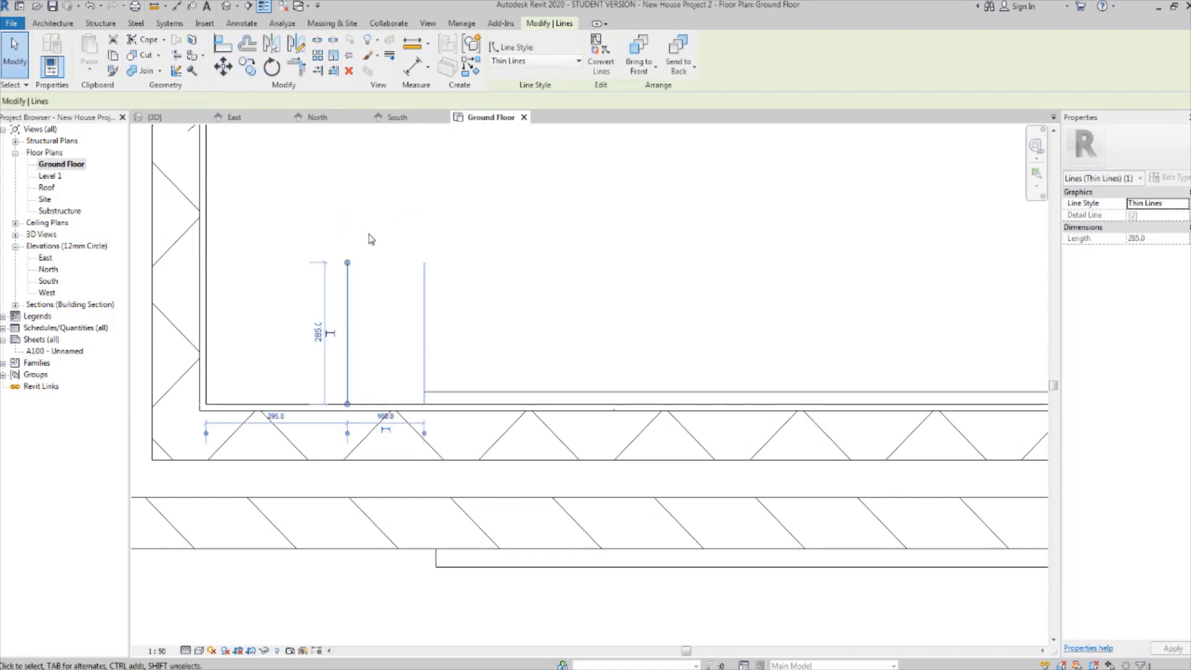
pyautogui.scroll(-2, 369, 239)
pyautogui.moveTo(649, 279); pyautogui.dragTo(481, 305, button='middle')
pyautogui.press('Escape')
# Draw a detail line about 235 mm long into the room from the inner right end of the left front window.
pyautogui.moveTo(752, 308); pyautogui.dragTo(476, 322, button='middle')
pyautogui.scroll(2, 477, 323)
pyautogui.scroll(-2, 474, 386)
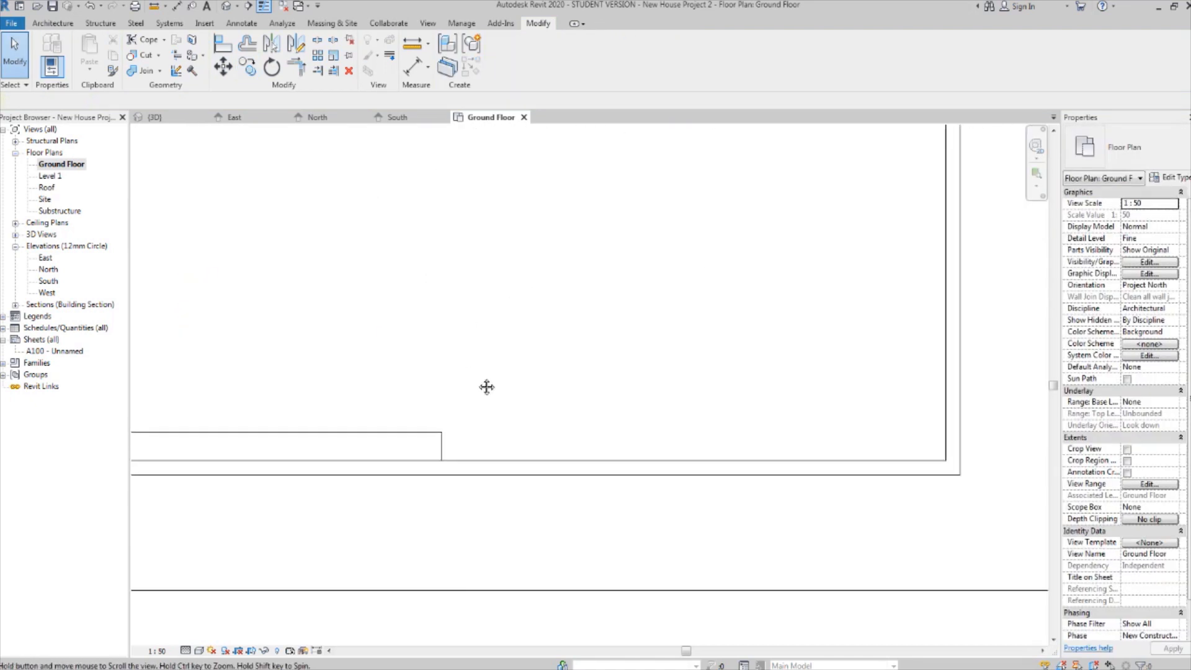
pyautogui.scroll(2, 487, 389)
pyautogui.scroll(2, 309, 251)
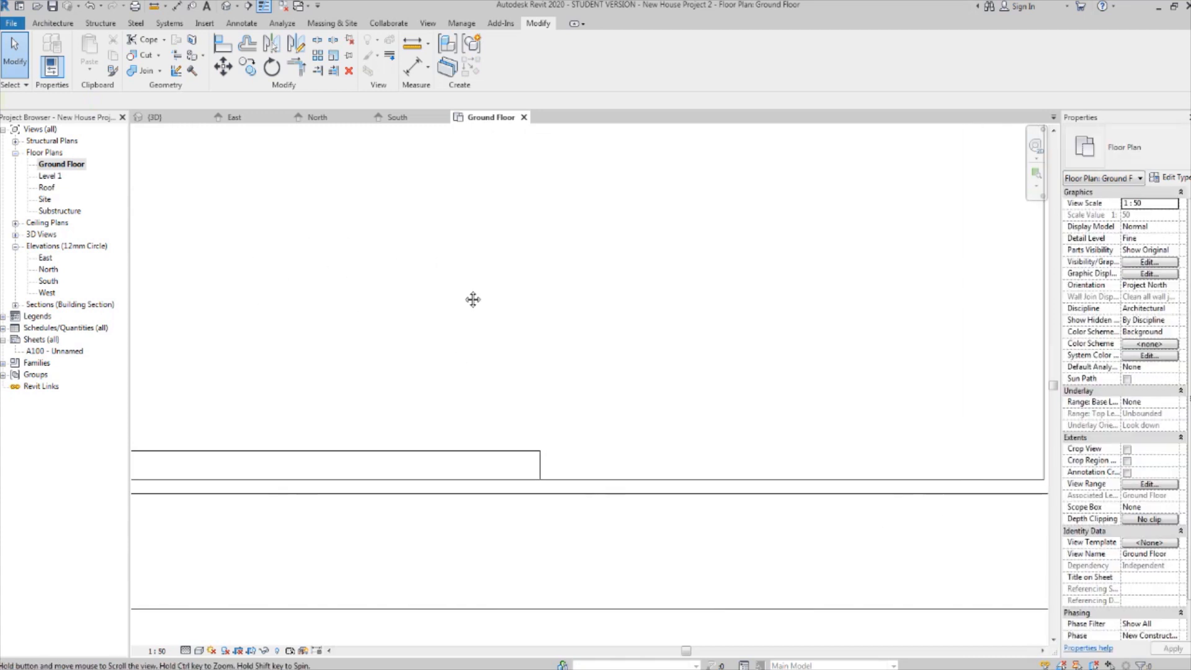
pyautogui.scroll(-2, 438, 285)
pyautogui.press('l')
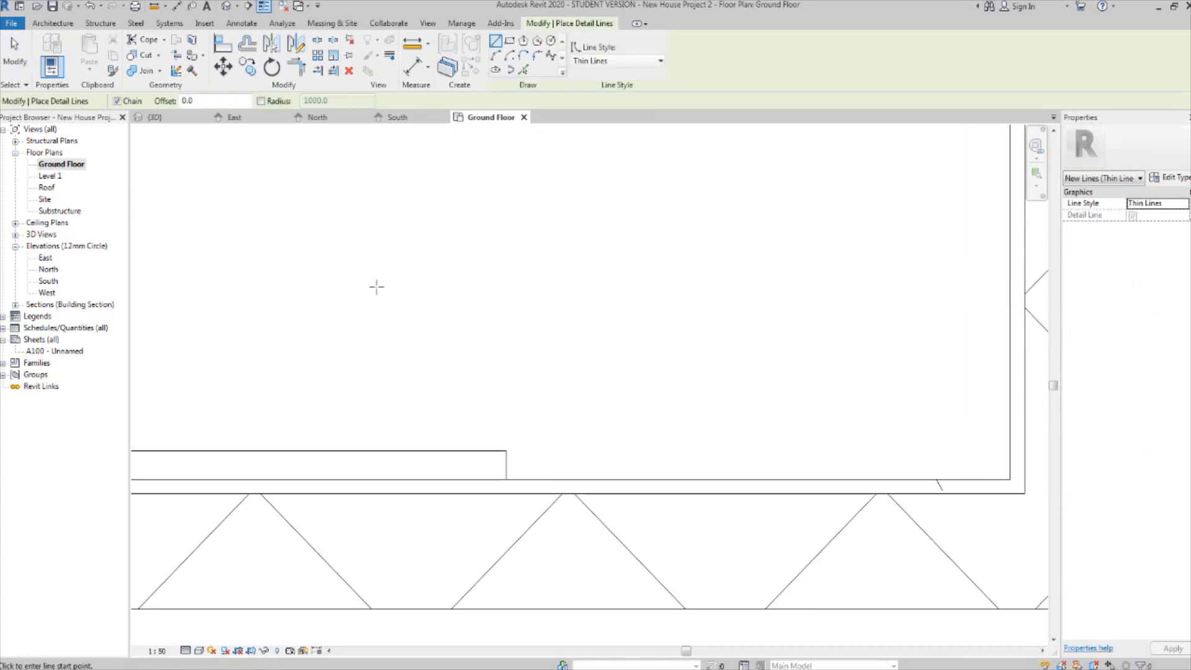
pyautogui.click(506, 479)
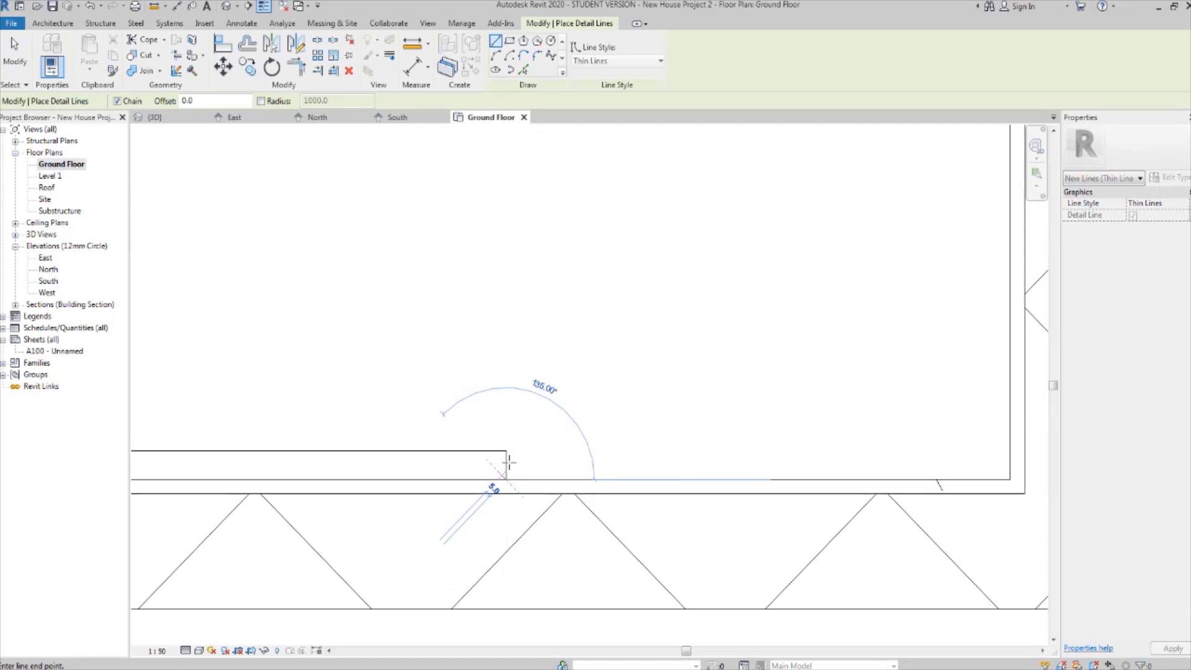
pyautogui.click(506, 209)
pyautogui.press('Escape')
pyautogui.press('Escape')
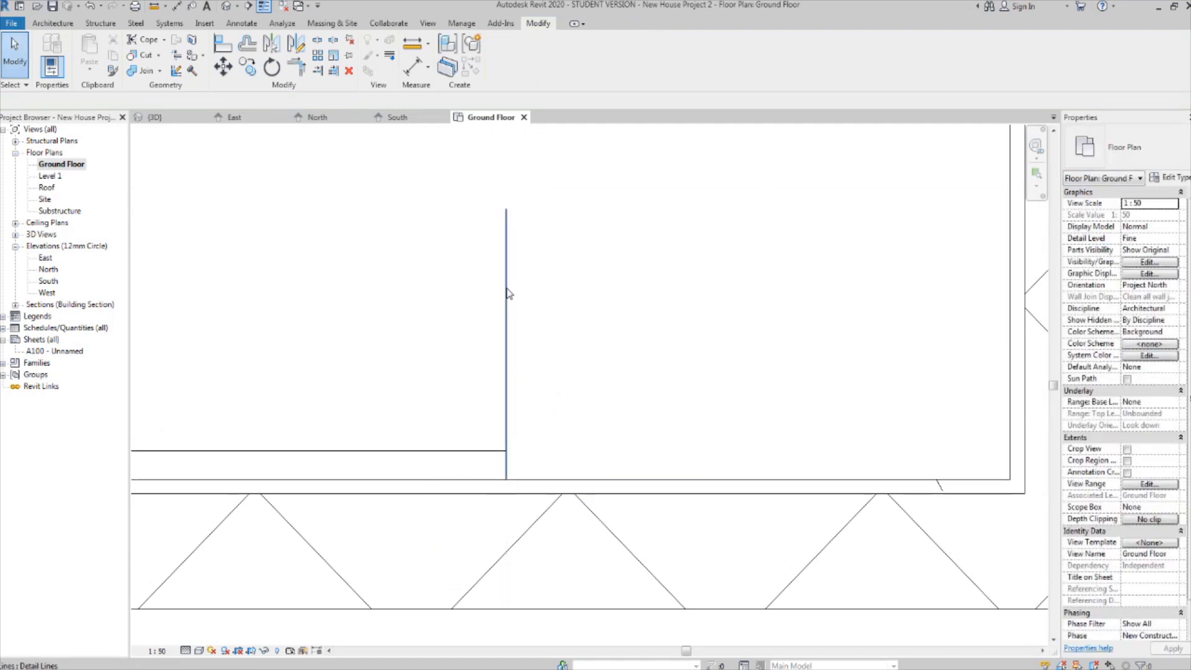
# Copy this detail line 160 mm to the right, away from the window, and deselect it.
pyautogui.click(507, 293)
pyautogui.click(247, 66)
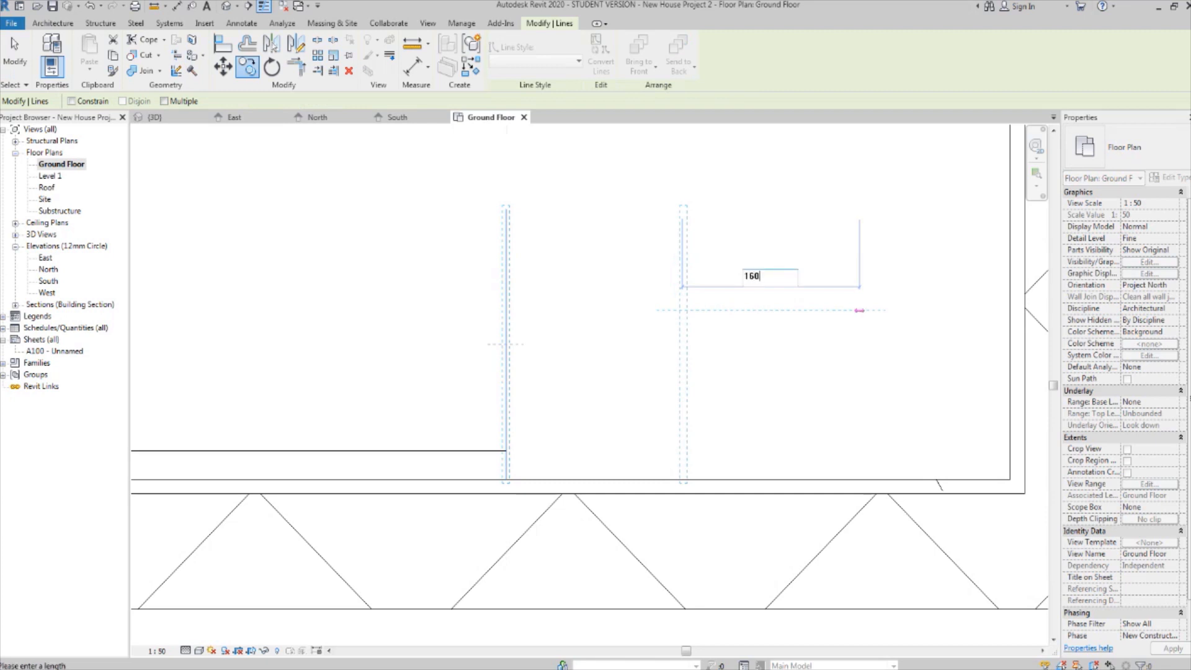
pyautogui.press('Return')
pyautogui.press('Escape')
pyautogui.moveTo(821, 319); pyautogui.dragTo(975, 292, button='middle')
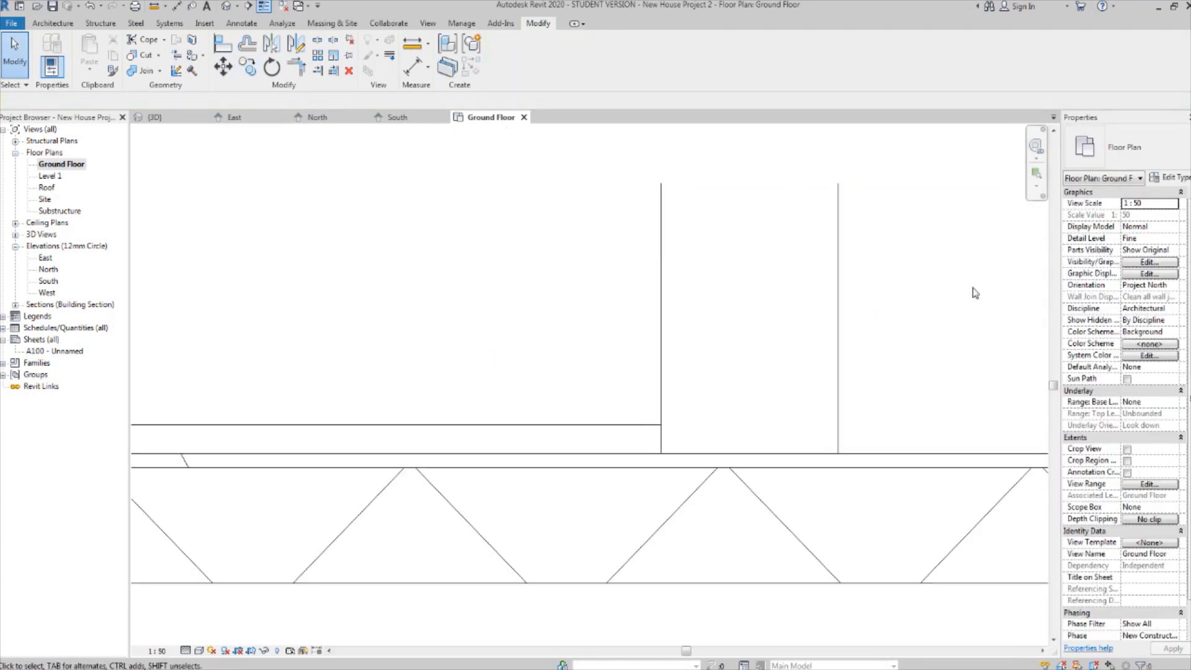
pyautogui.scroll(-5, 976, 292)
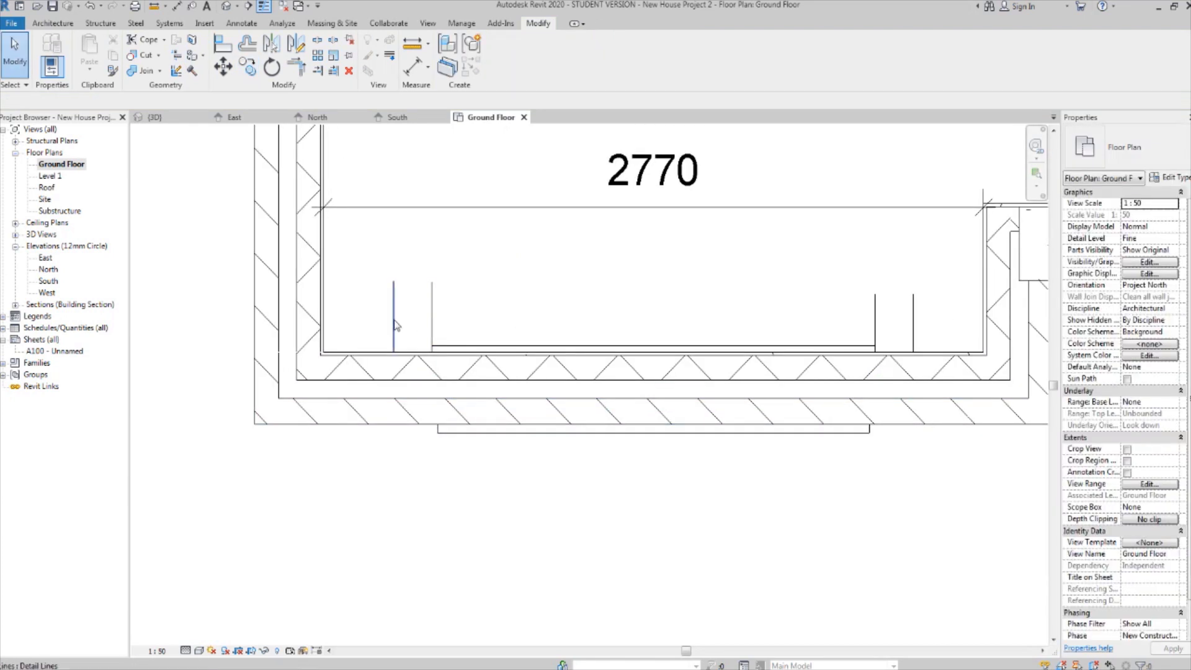
# Extend the two outer detail lines beside the left front window outward across the wall cavity, the right one to about 450 mm long.
pyautogui.click(394, 324)
pyautogui.scroll(3, 391, 347)
pyautogui.moveTo(396, 356); pyautogui.dragTo(395, 453)
pyautogui.moveTo(748, 414); pyautogui.dragTo(418, 436, button='middle')
pyautogui.moveTo(806, 384); pyautogui.dragTo(707, 371, button='middle')
pyautogui.click(881, 318)
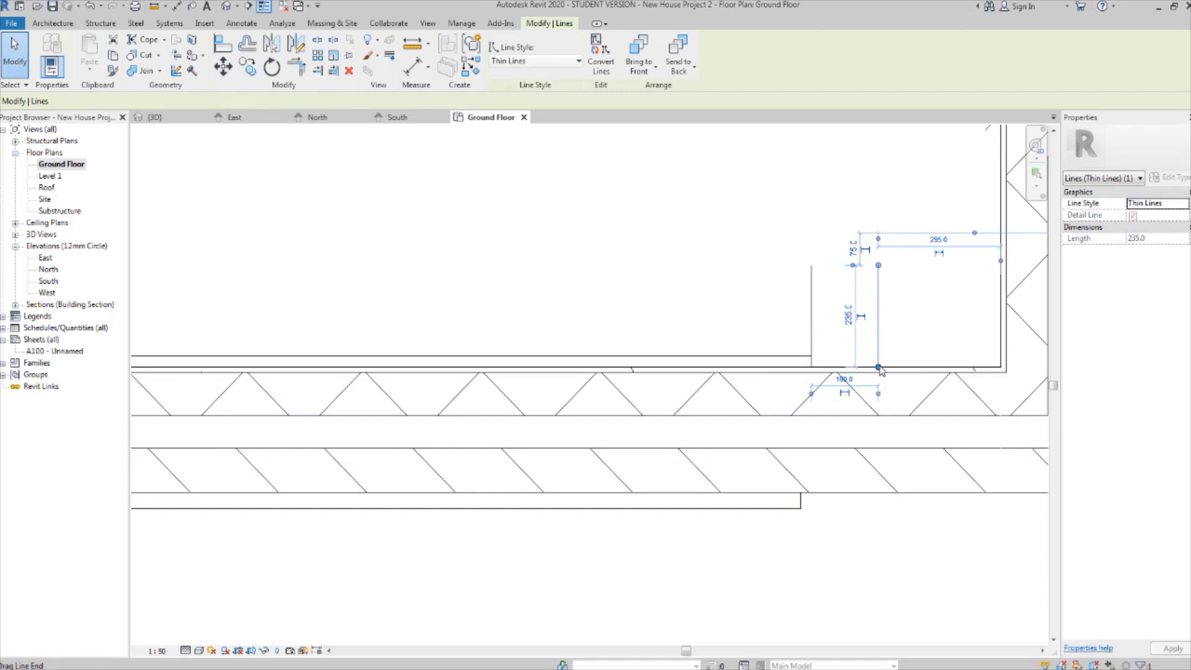
pyautogui.moveTo(882, 451); pyautogui.dragTo(880, 459)
pyautogui.click(697, 252)
pyautogui.scroll(-2, 698, 251)
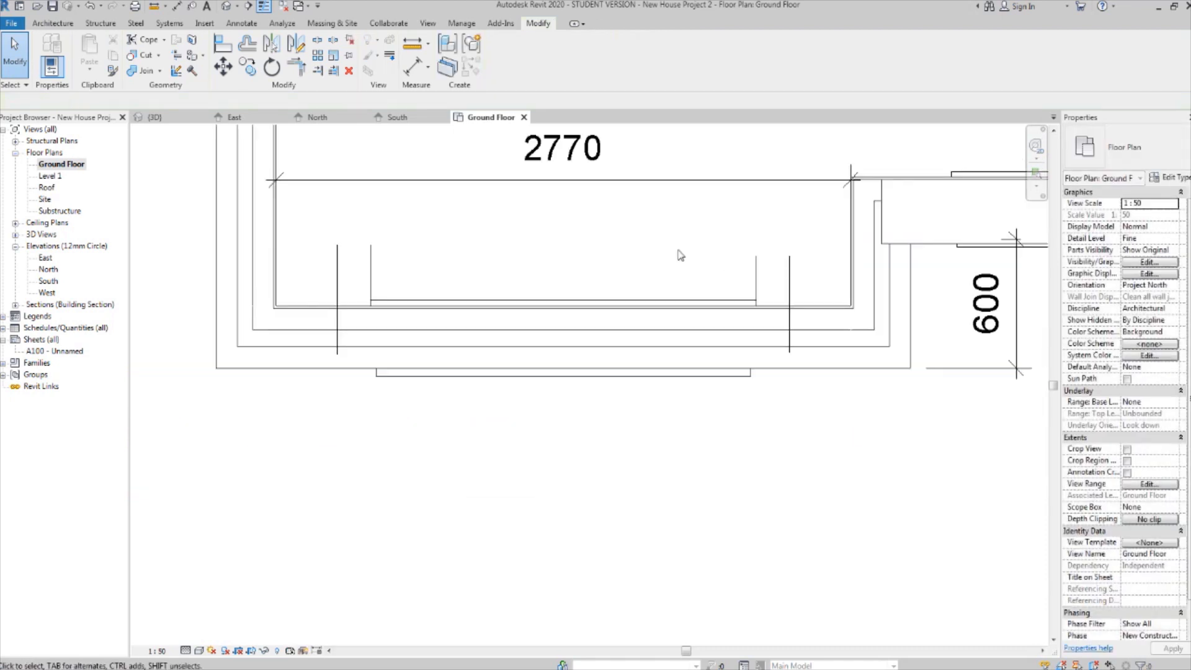
# Compare the marked-out left front window with the matching right front window in the plan.
pyautogui.moveTo(625, 253); pyautogui.dragTo(704, 311, button='middle')
pyautogui.scroll(1, 707, 293)
pyautogui.scroll(-2, 721, 311)
pyautogui.moveTo(809, 308); pyautogui.dragTo(583, 318, button='middle')
pyautogui.scroll(-1, 645, 311)
pyautogui.scroll(-2, 584, 318)
pyautogui.scroll(2, 920, 346)
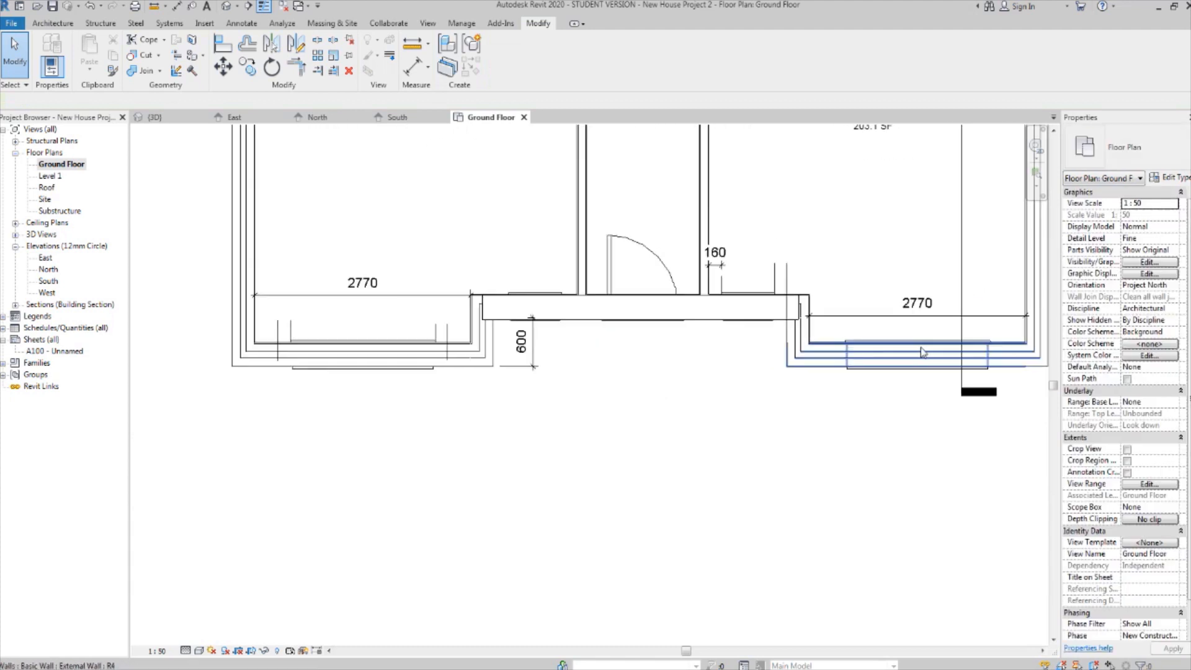
pyautogui.moveTo(505, 385); pyautogui.dragTo(654, 395, button='middle')
pyautogui.scroll(2, 505, 345)
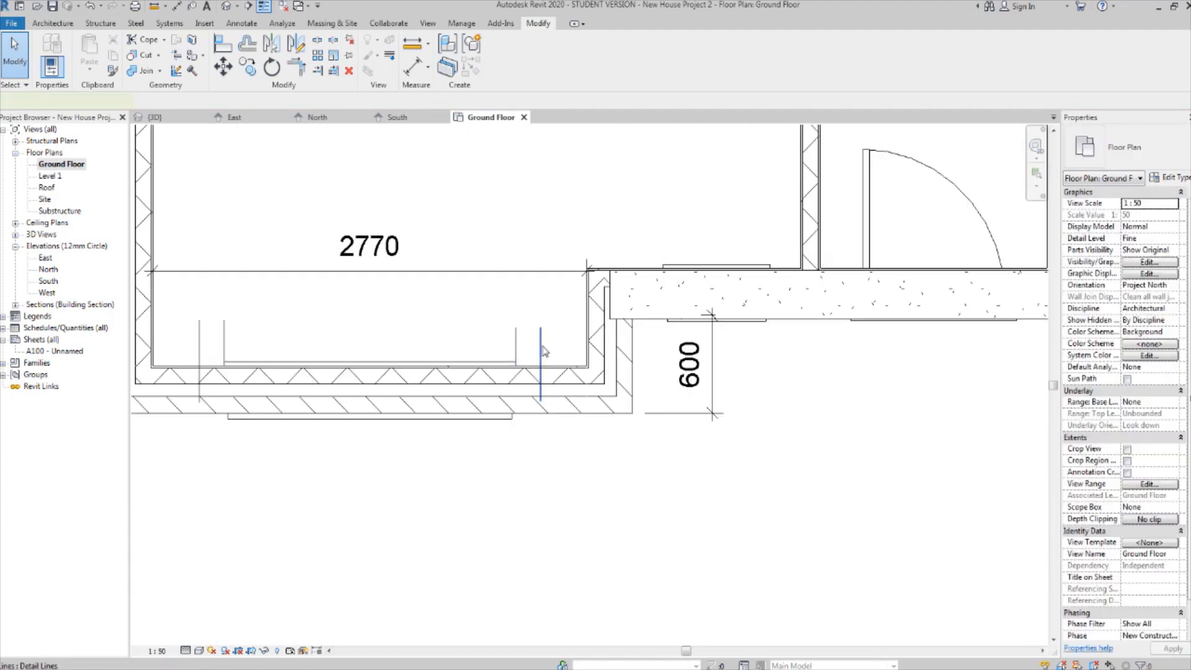
# Mirror a copy of the left window's four detail lines to the right front window about a vertical axis through the rear wall's midpoint.
pyautogui.click(512, 345)
pyautogui.scroll(2, 511, 339)
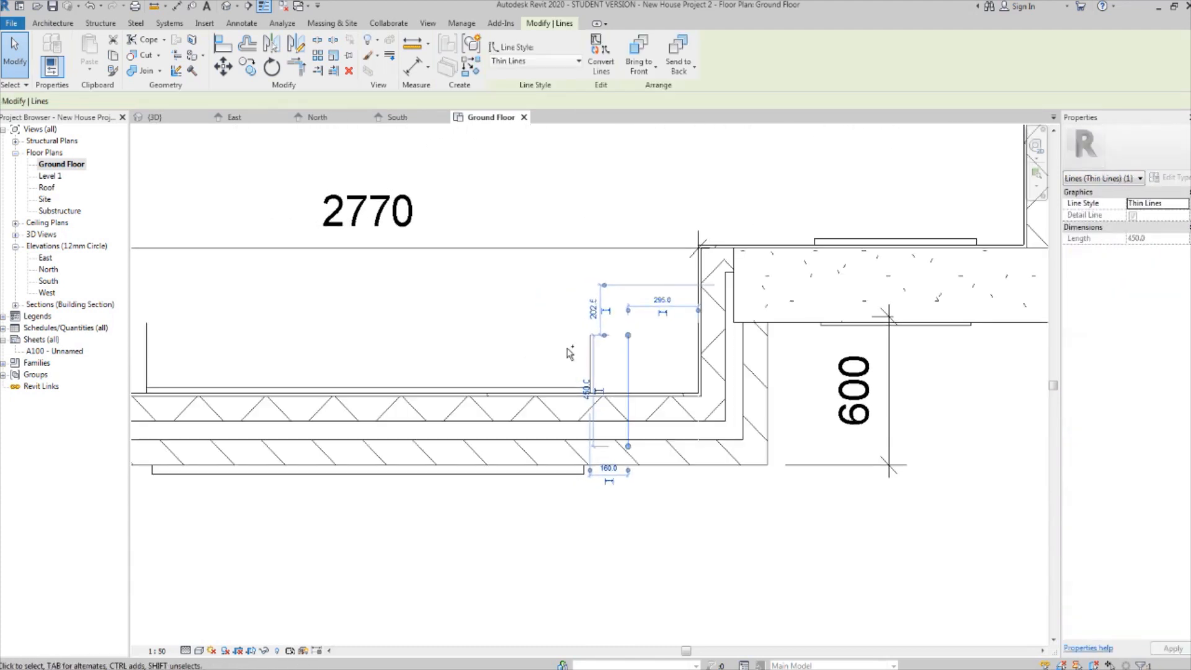
pyautogui.moveTo(260, 358); pyautogui.dragTo(581, 355, button='middle')
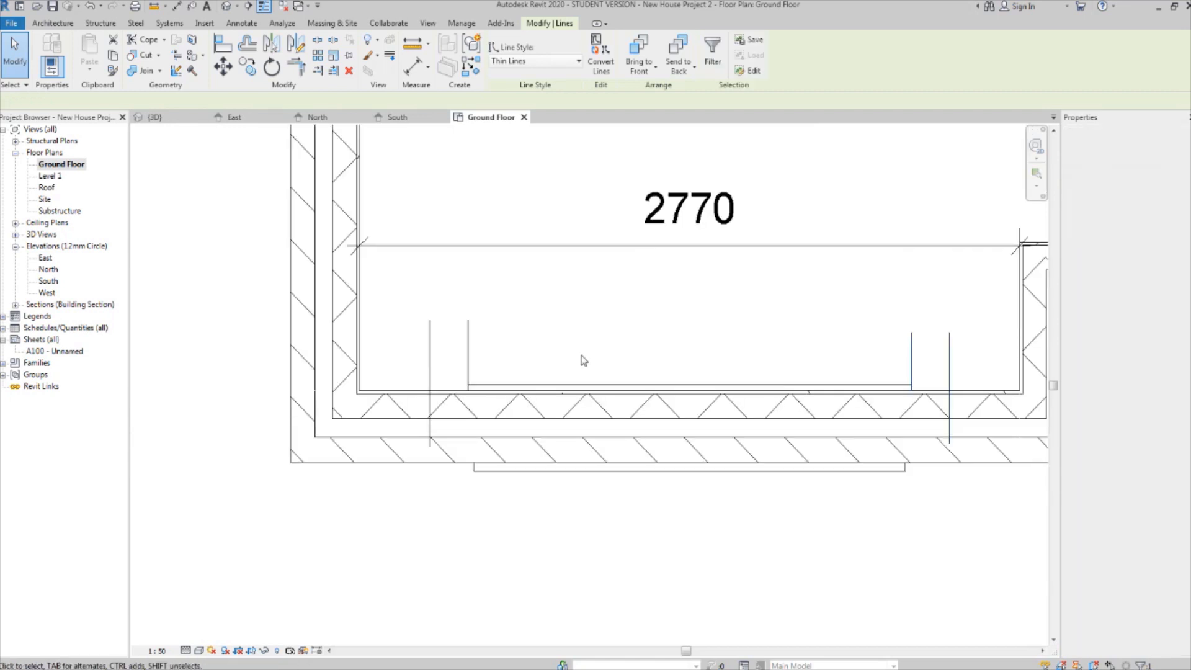
pyautogui.keyDown('ctrl'); pyautogui.click(467, 335); pyautogui.keyUp('ctrl')
pyautogui.keyDown('ctrl'); pyautogui.click(430, 343); pyautogui.keyUp('ctrl')
pyautogui.scroll(-2, 430, 343)
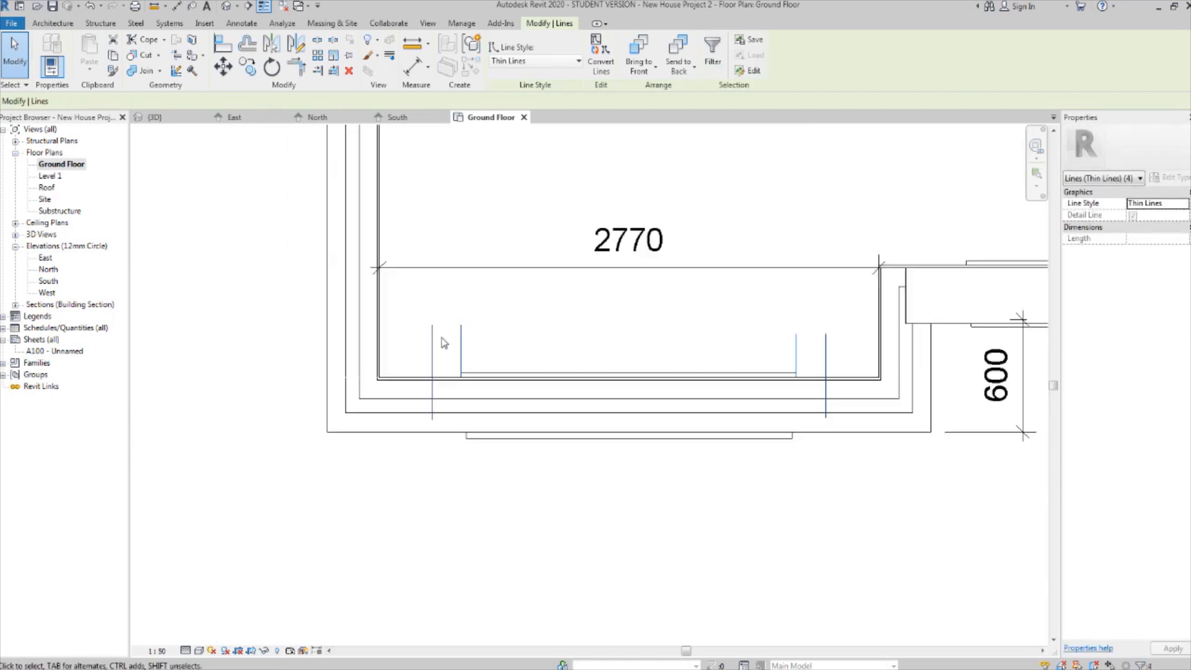
pyautogui.scroll(-3, 372, 373)
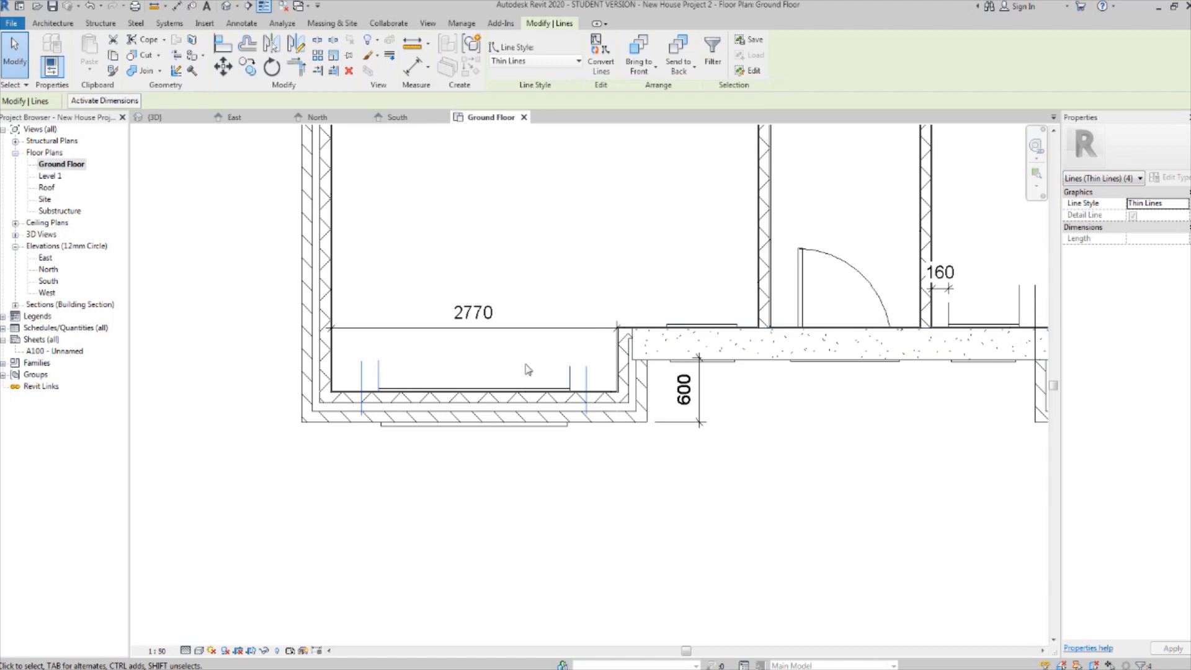
pyautogui.scroll(-2, 569, 355)
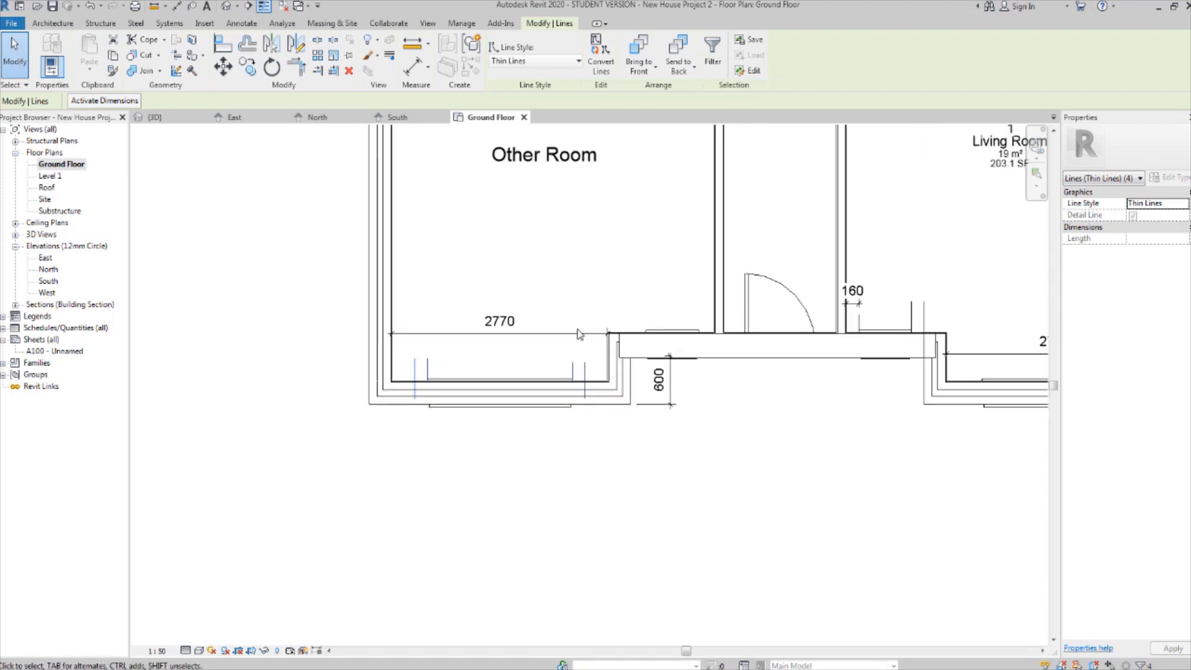
pyautogui.click(294, 45)
pyautogui.moveTo(785, 230); pyautogui.dragTo(695, 334, button='middle')
pyautogui.scroll(-3, 689, 323)
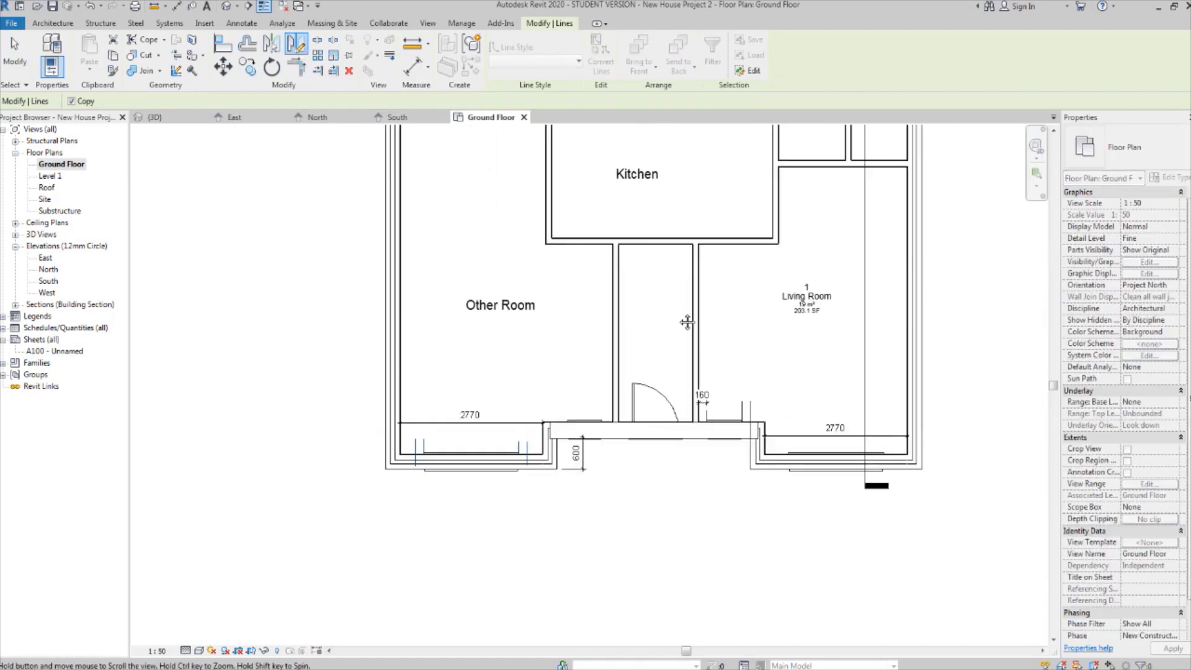
pyautogui.moveTo(671, 295); pyautogui.dragTo(656, 377, button='middle')
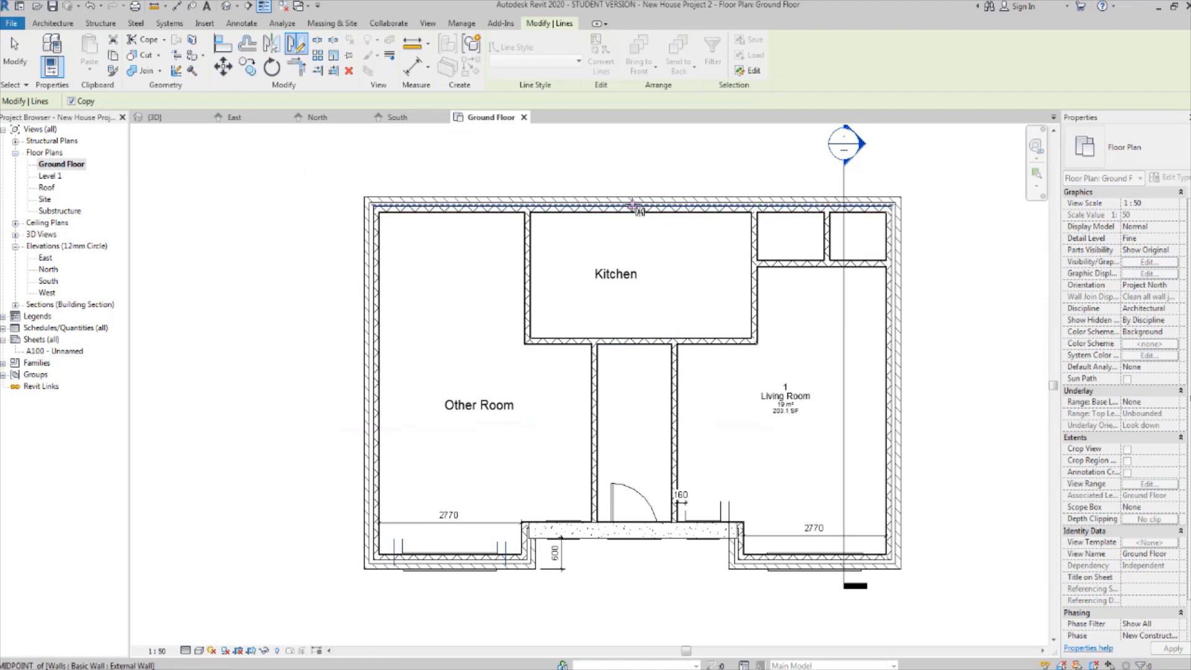
pyautogui.click(633, 205)
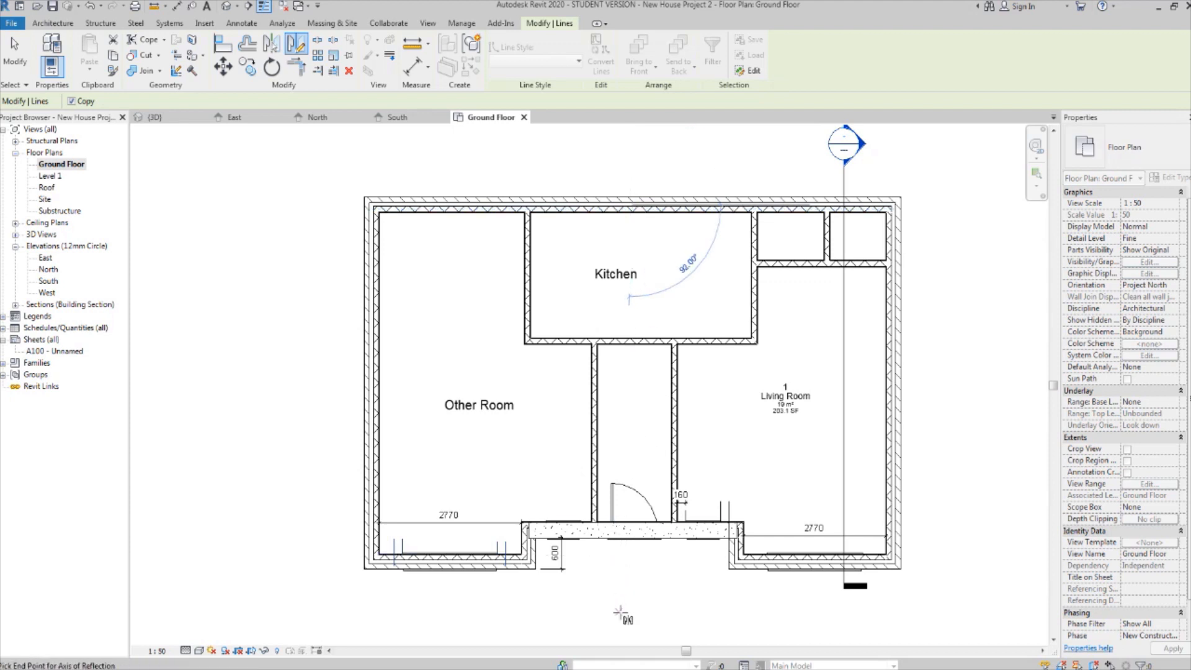
pyautogui.moveTo(621, 613); pyautogui.dragTo(649, 564, button='middle')
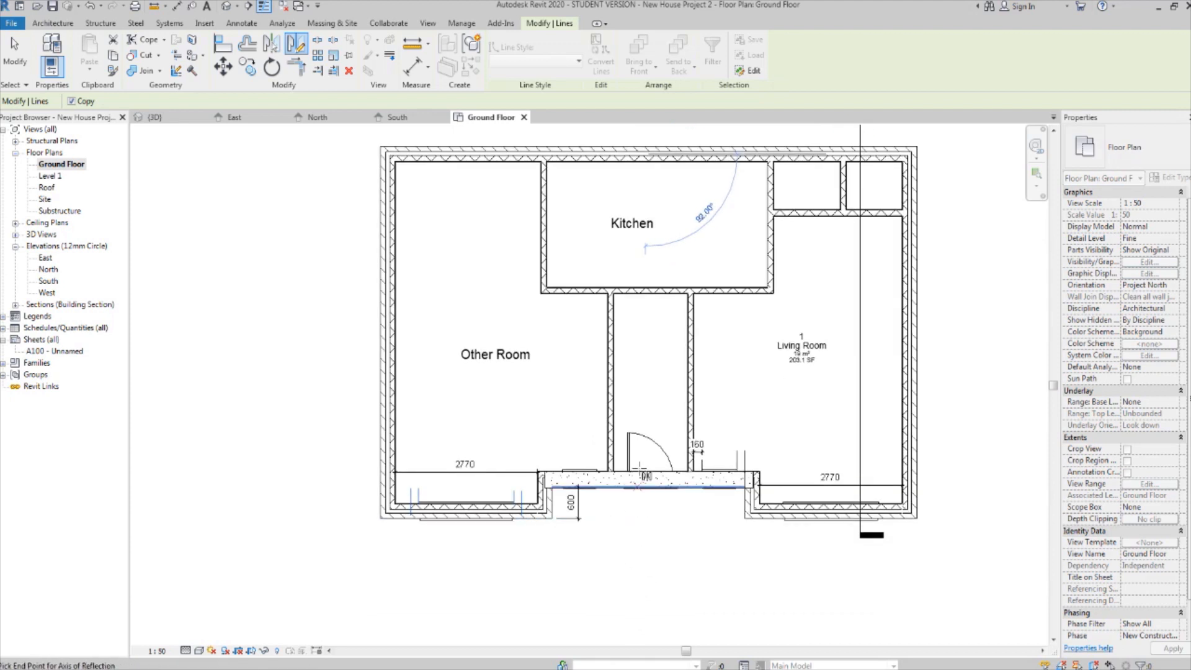
pyautogui.moveTo(659, 408); pyautogui.dragTo(641, 423, button='middle')
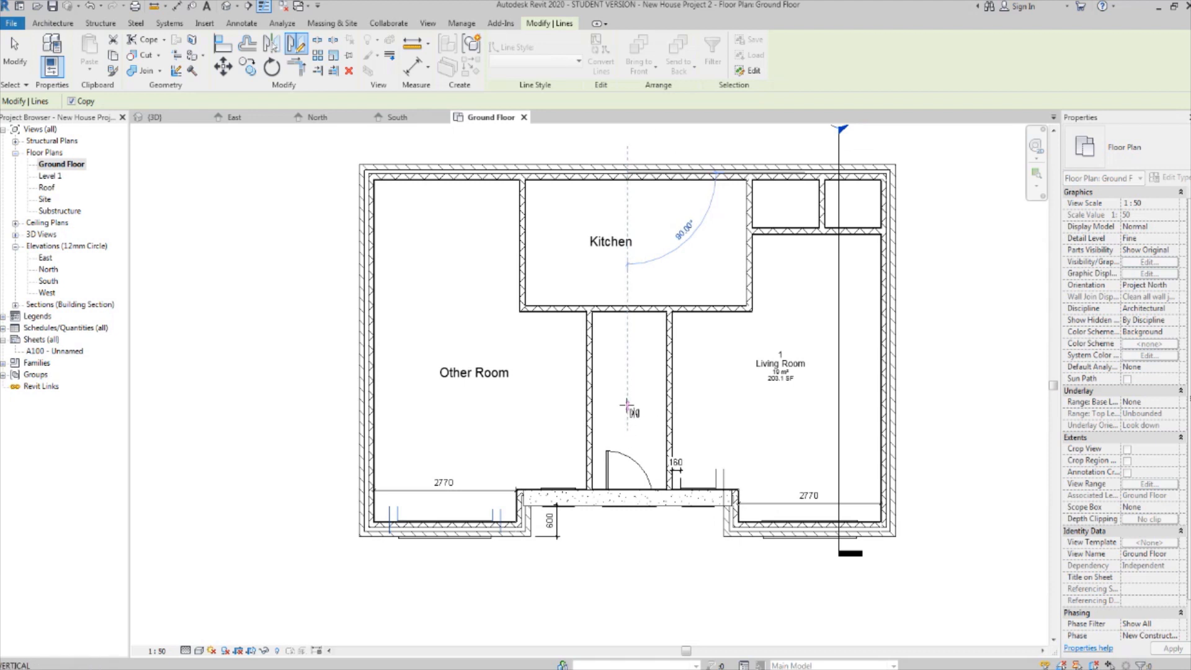
pyautogui.click(627, 406)
# Check the position of the mirrored detail lines around the right front window, then deselect them.
pyautogui.scroll(5, 832, 543)
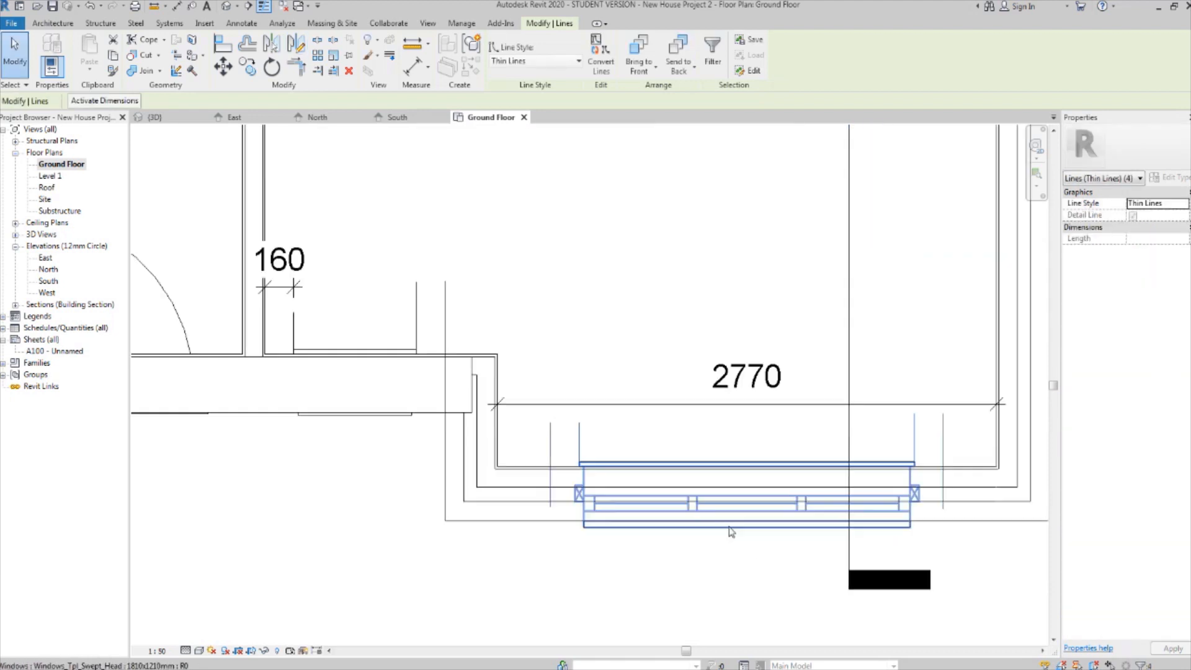
pyautogui.scroll(2, 730, 532)
pyautogui.scroll(-2, 570, 575)
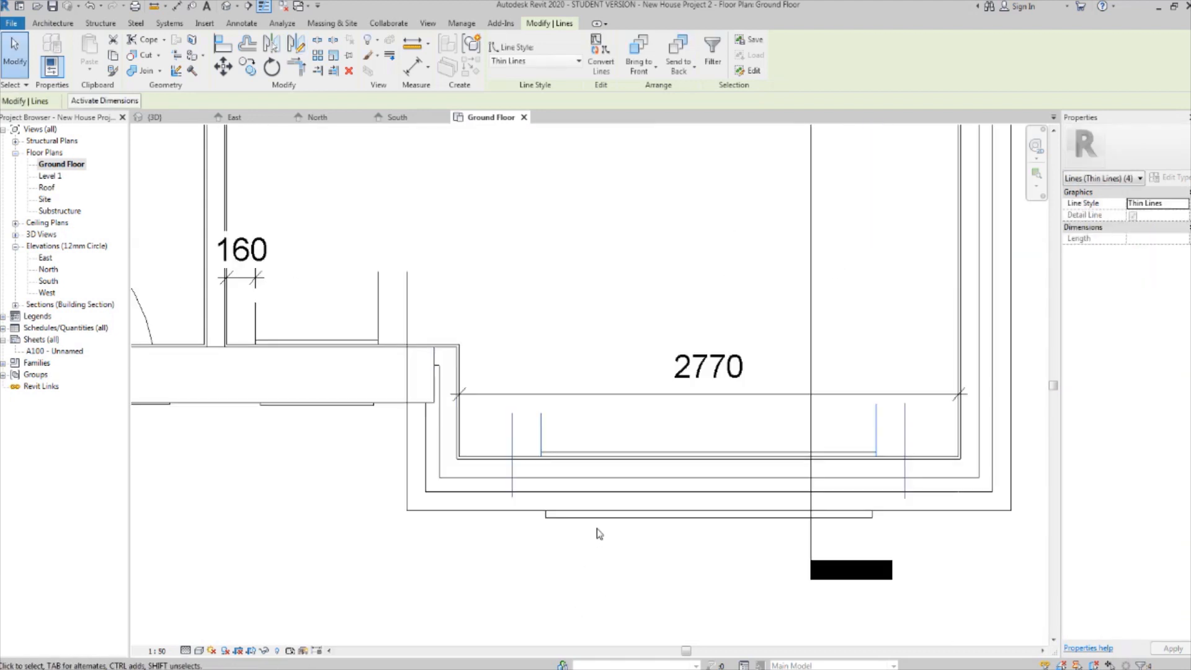
pyautogui.scroll(-2, 599, 534)
pyautogui.scroll(2, 769, 546)
pyautogui.scroll(-3, 789, 544)
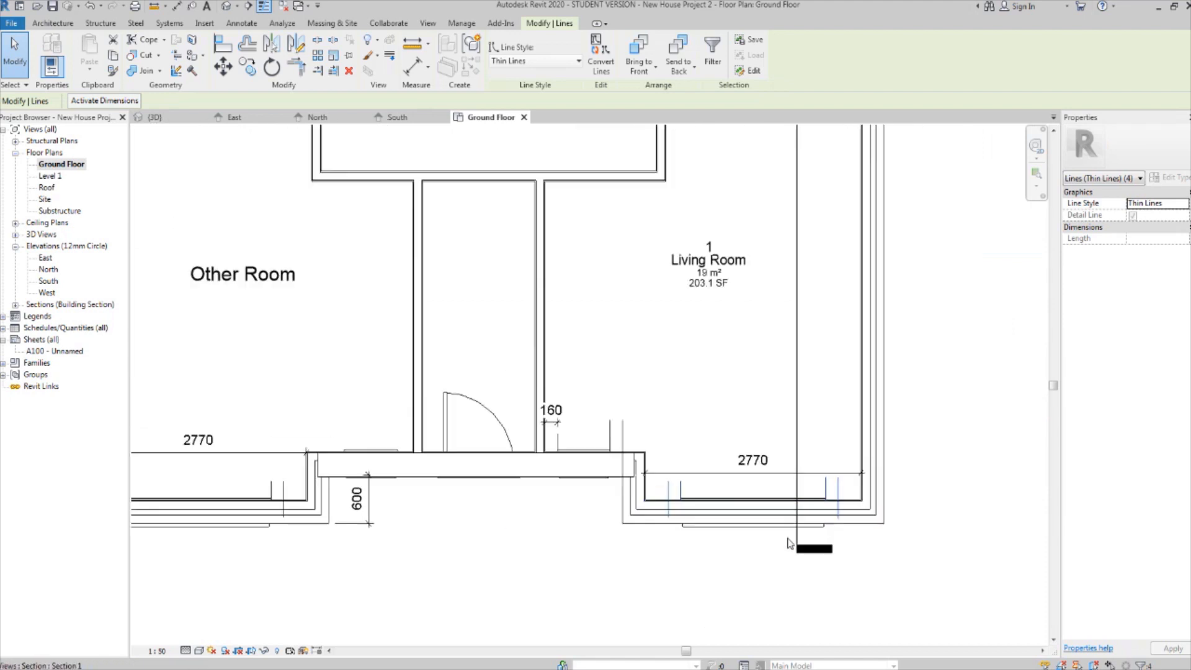
pyautogui.moveTo(714, 567); pyautogui.dragTo(808, 520, button='middle')
pyautogui.press('Escape')
pyautogui.moveTo(624, 528)
pyautogui.mouseDown(button='middle')
pyautogui.moveTo(759, 520)
pyautogui.moveTo(626, 541)
pyautogui.mouseUp(button='middle')
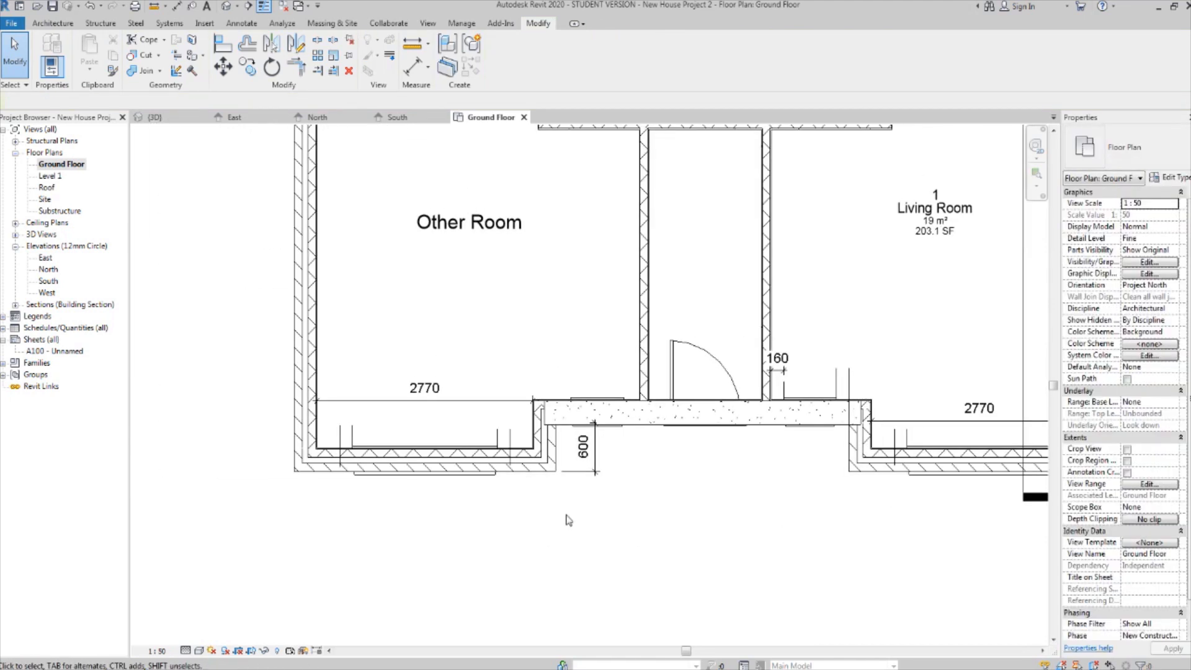
# Place a 300x400-Double Sides Cut precast rectangular beam along the left front window's wall centreline, between the two outer detail lines.
pyautogui.scroll(2, 347, 485)
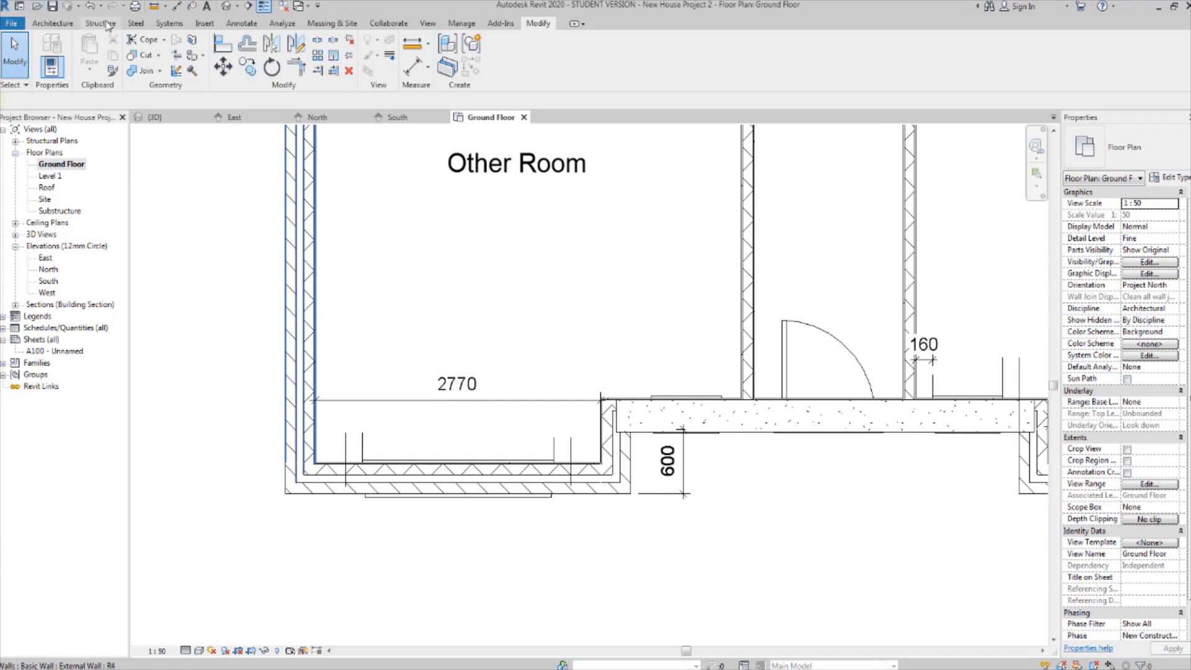
pyautogui.click(101, 23)
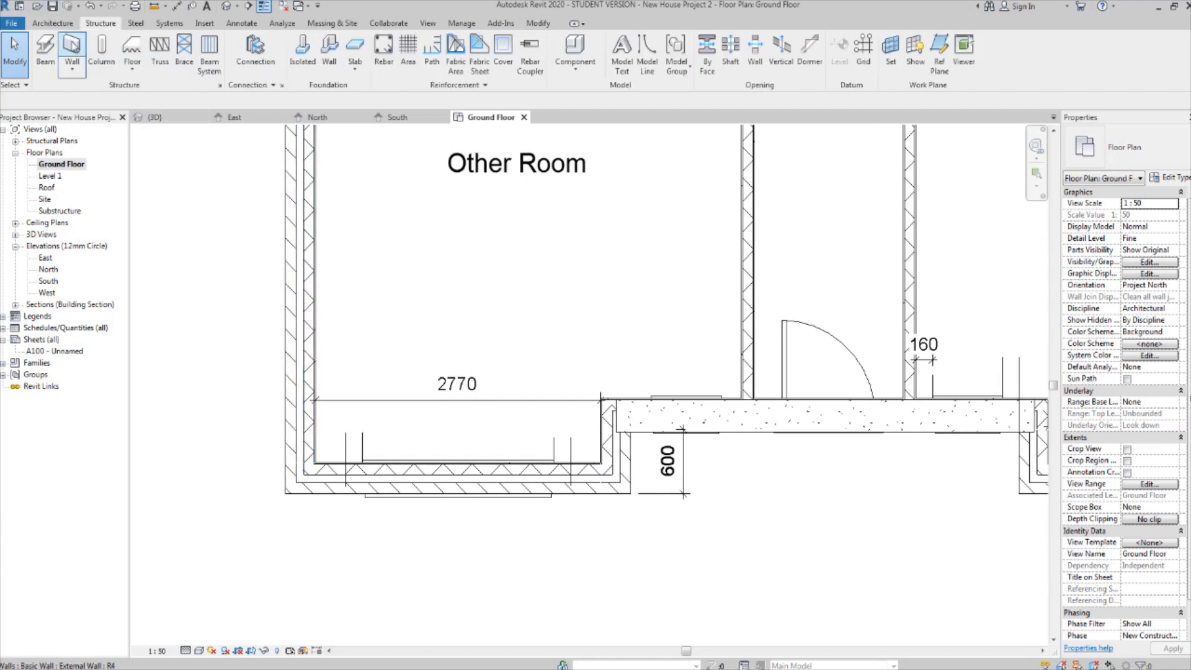
pyautogui.click(46, 48)
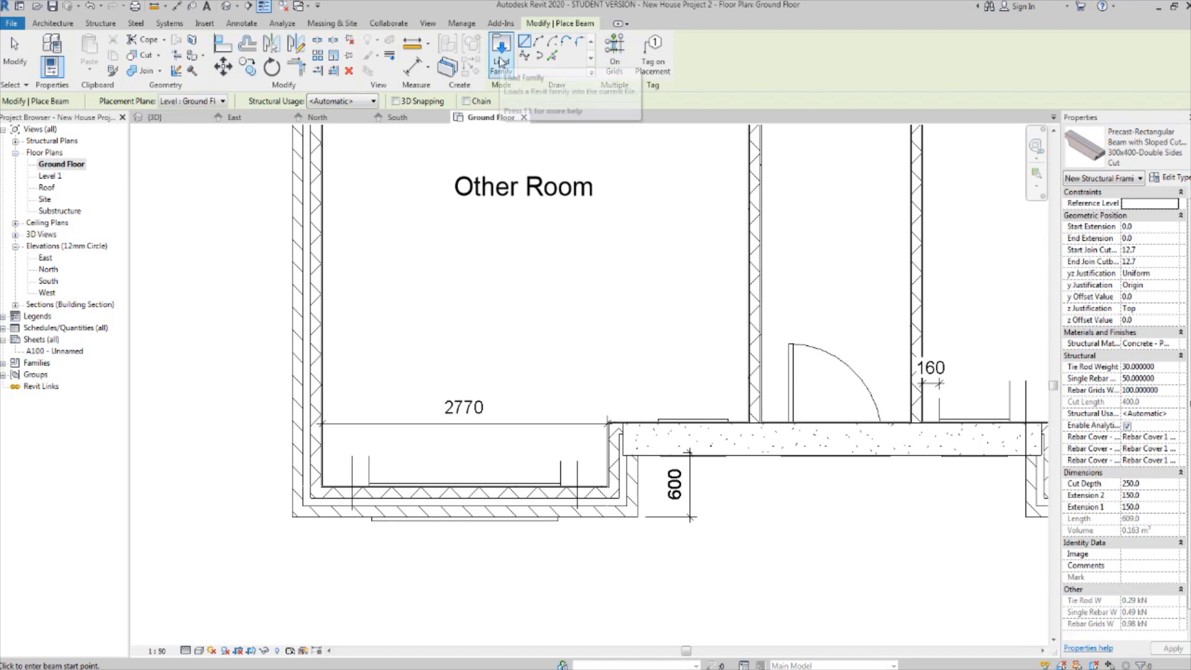
pyautogui.scroll(4, 493, 510)
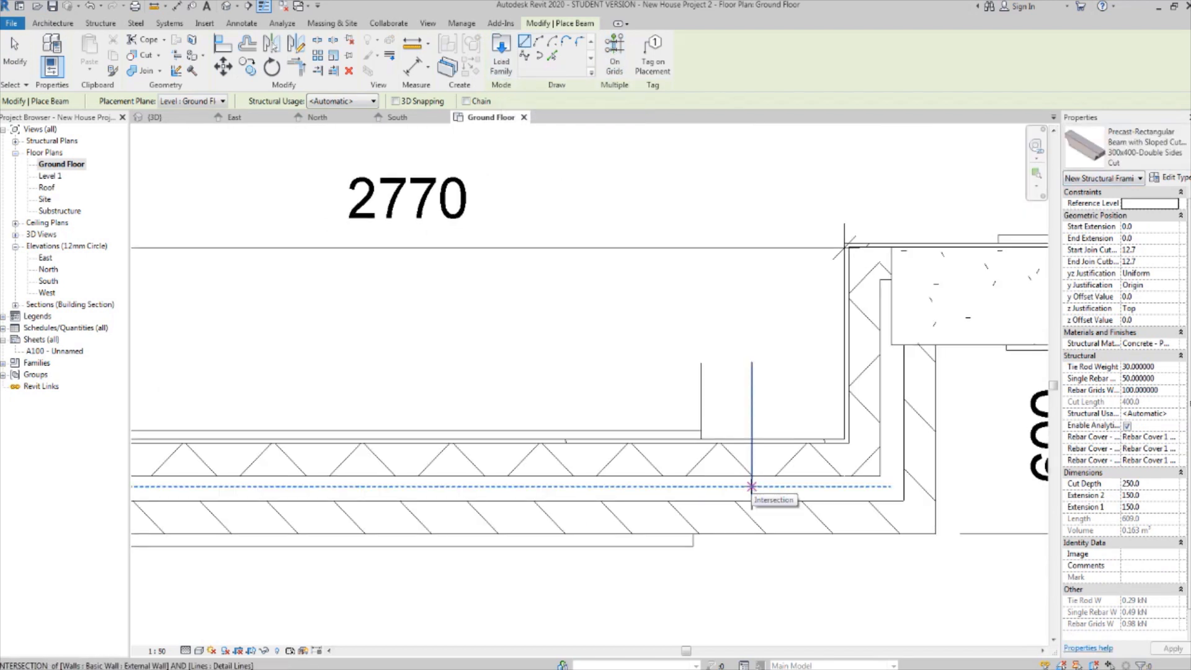
pyautogui.click(752, 486)
pyautogui.moveTo(525, 495); pyautogui.dragTo(910, 486, button='middle')
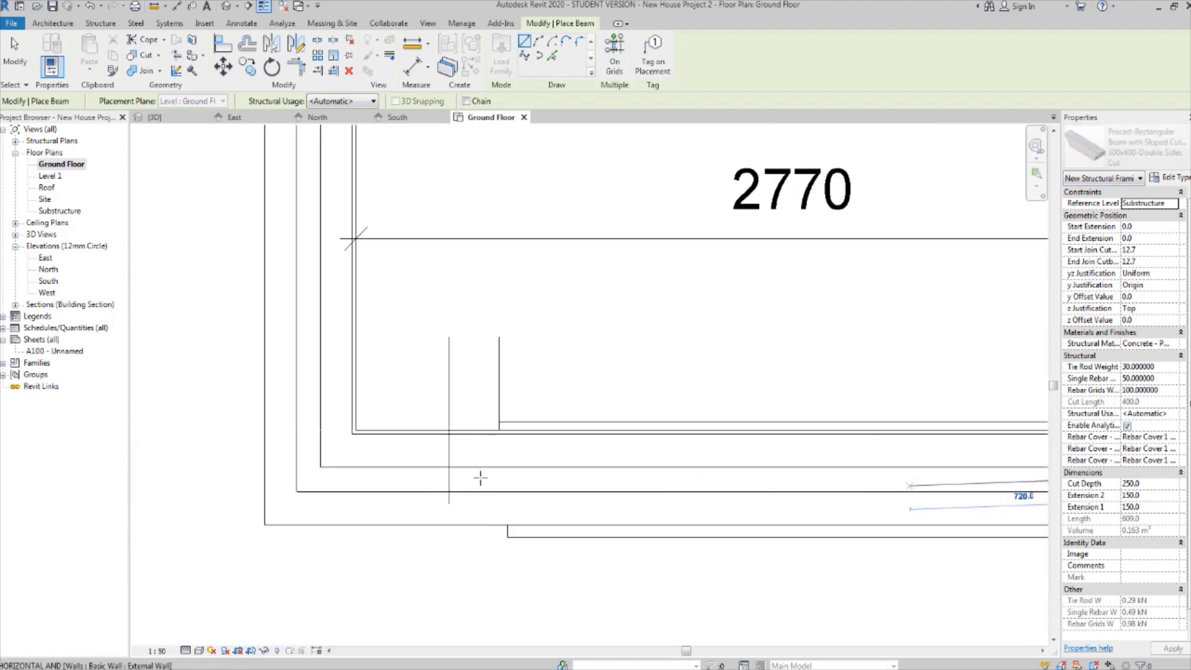
pyautogui.click(454, 478)
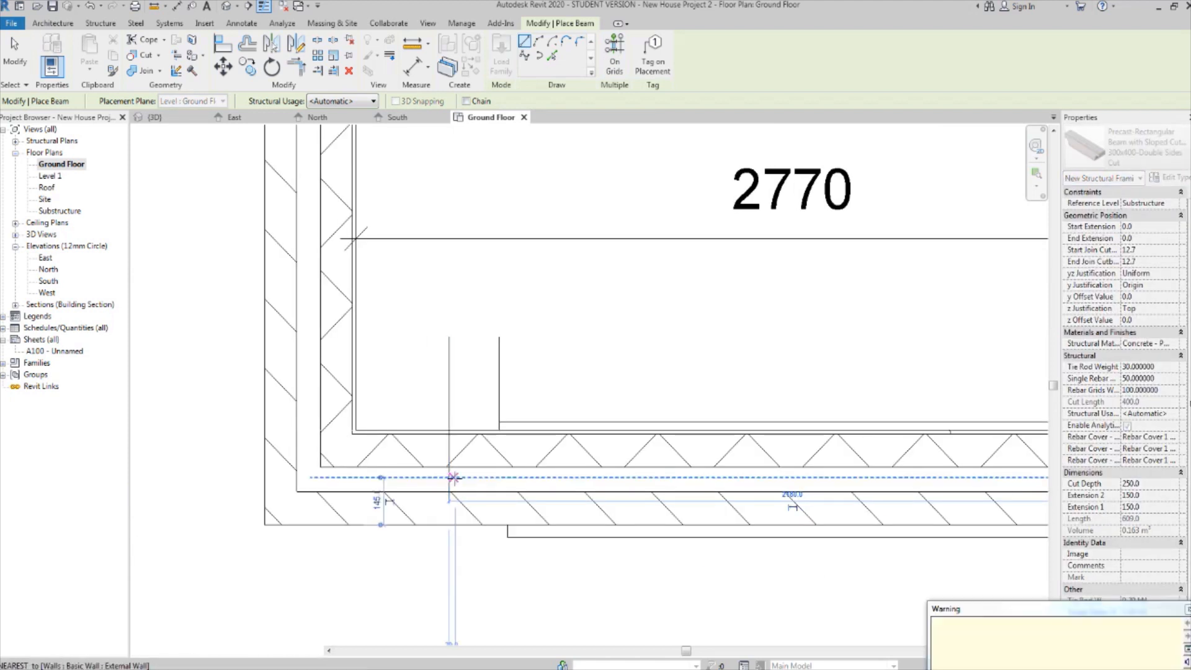
# Place the same precast beam along the right front window's wall centreline between its outer detail lines, and end beam placement.
pyautogui.scroll(-4, 453, 478)
pyautogui.moveTo(840, 417); pyautogui.dragTo(418, 439, button='middle')
pyautogui.scroll(2, 578, 497)
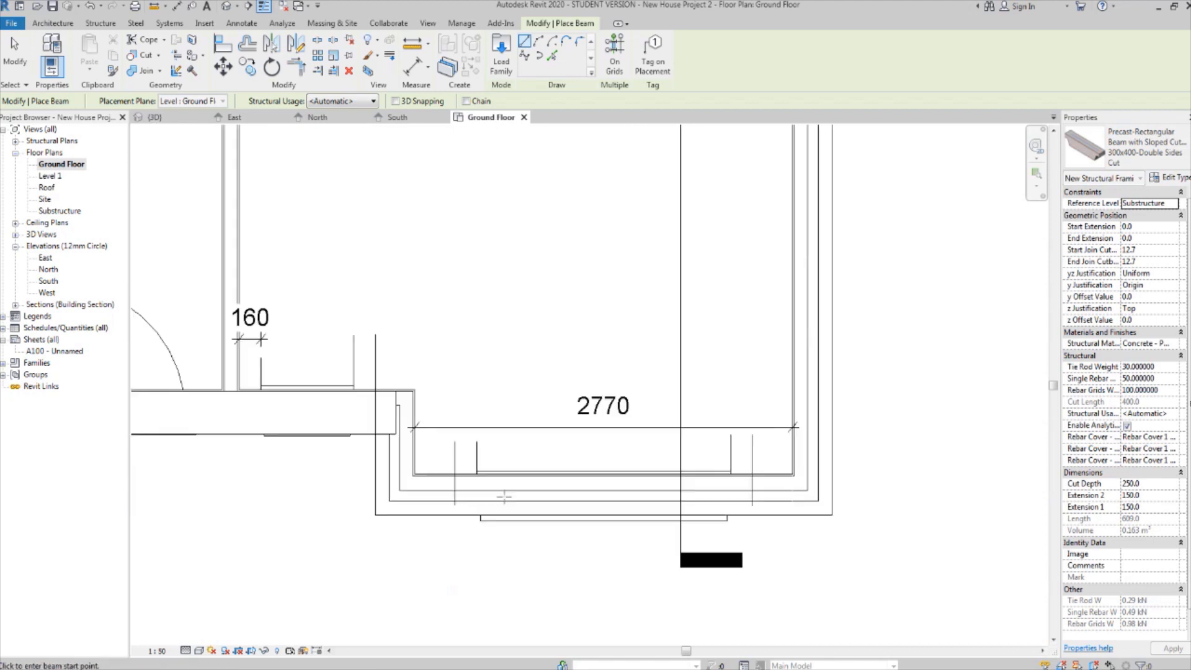
pyautogui.scroll(3, 504, 497)
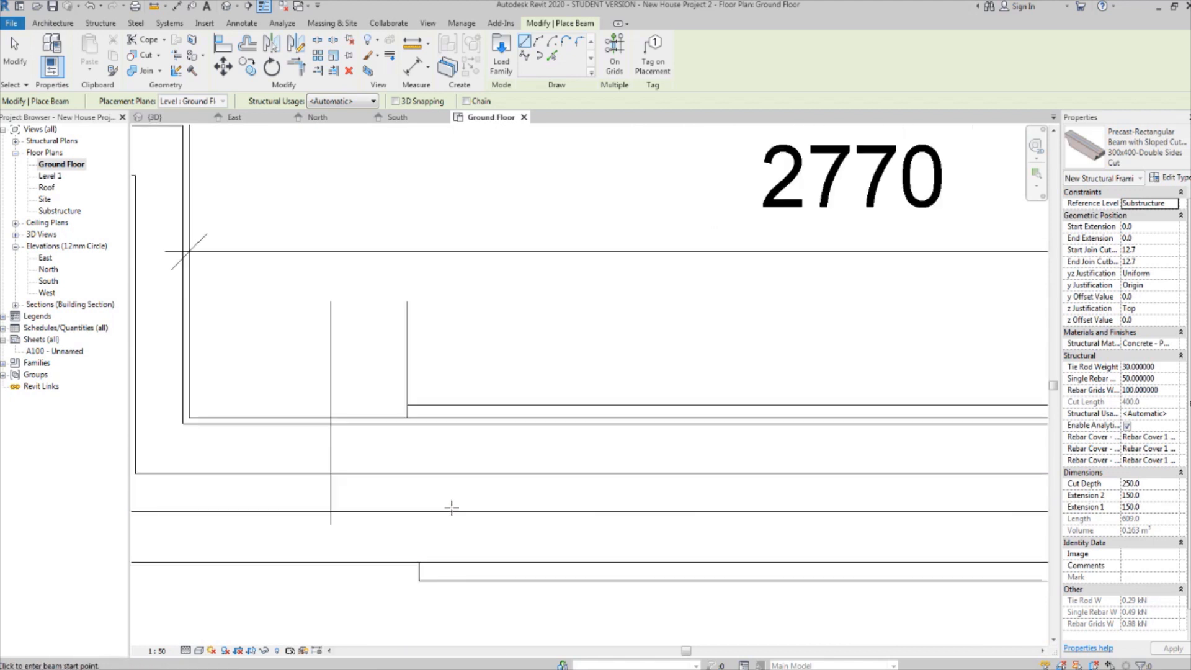
pyautogui.click(331, 489)
pyautogui.scroll(-2, 546, 466)
pyautogui.moveTo(709, 463); pyautogui.dragTo(484, 499, button='middle')
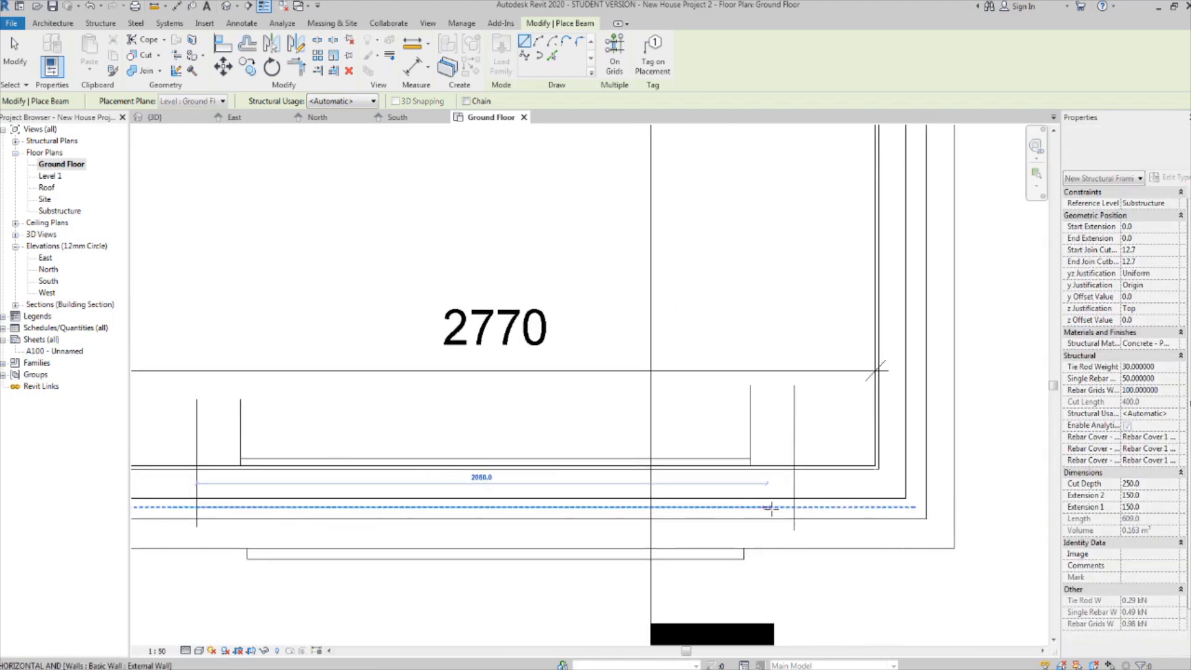
pyautogui.click(794, 508)
pyautogui.scroll(-1, 802, 439)
pyautogui.press('Escape')
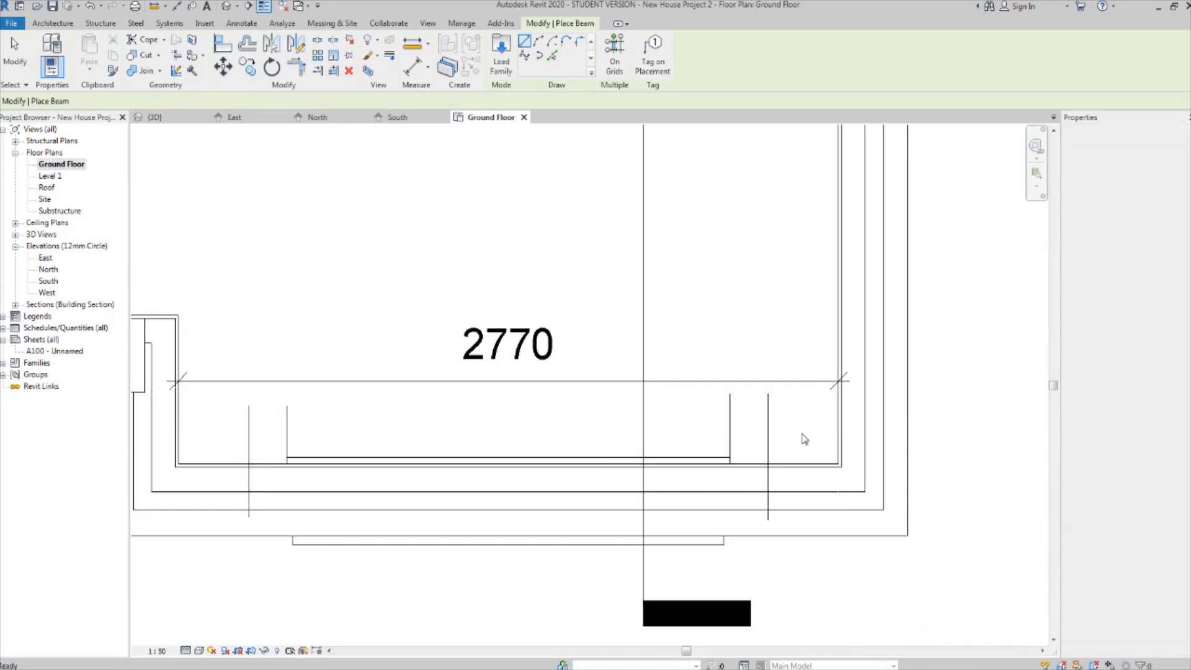
# In the South elevation, set the z Offset Value of the two precast beams belonging to the large front windows to 2510.
pyautogui.doubleClick(48, 282)
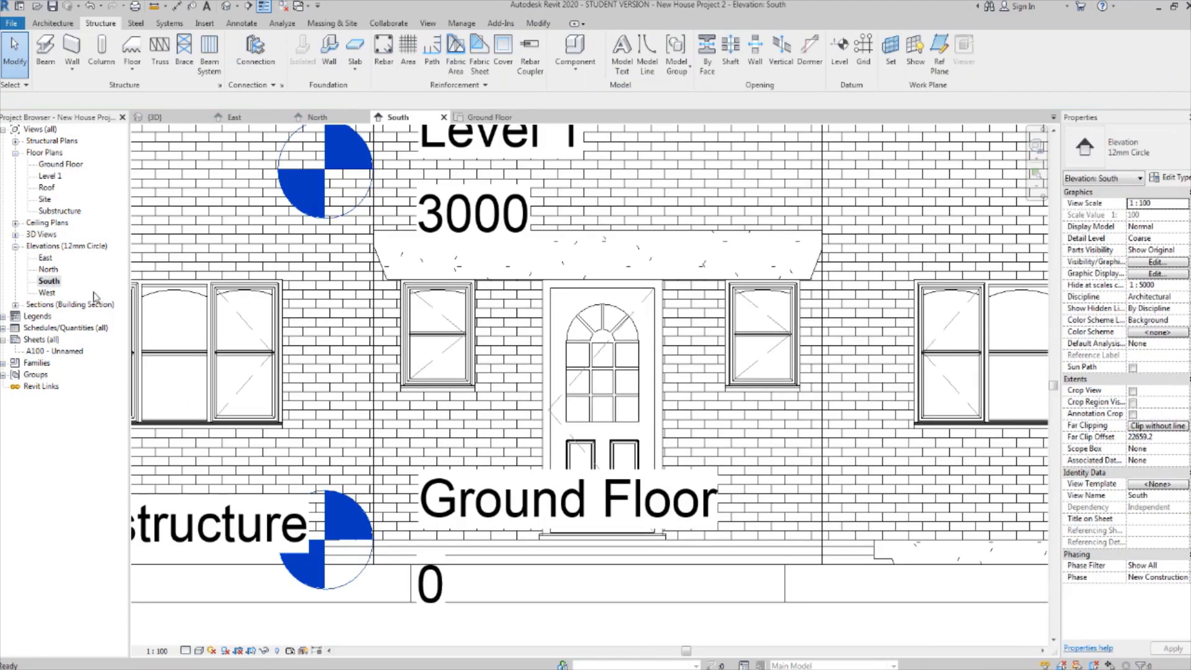
pyautogui.scroll(-3, 405, 456)
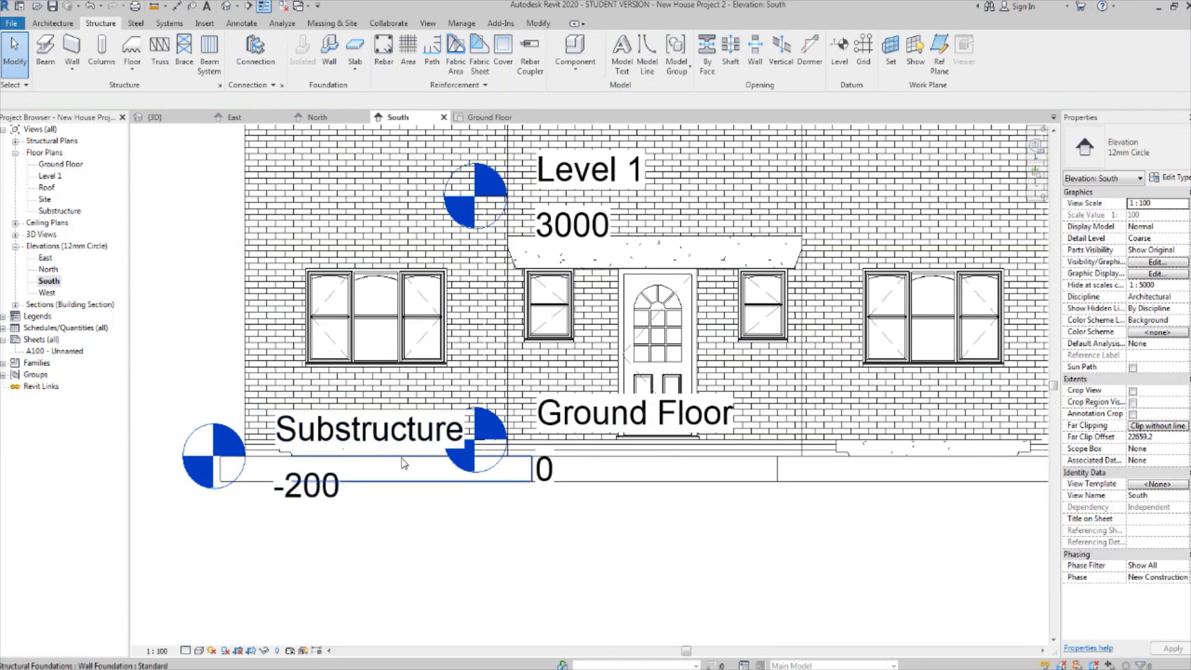
pyautogui.scroll(3, 296, 459)
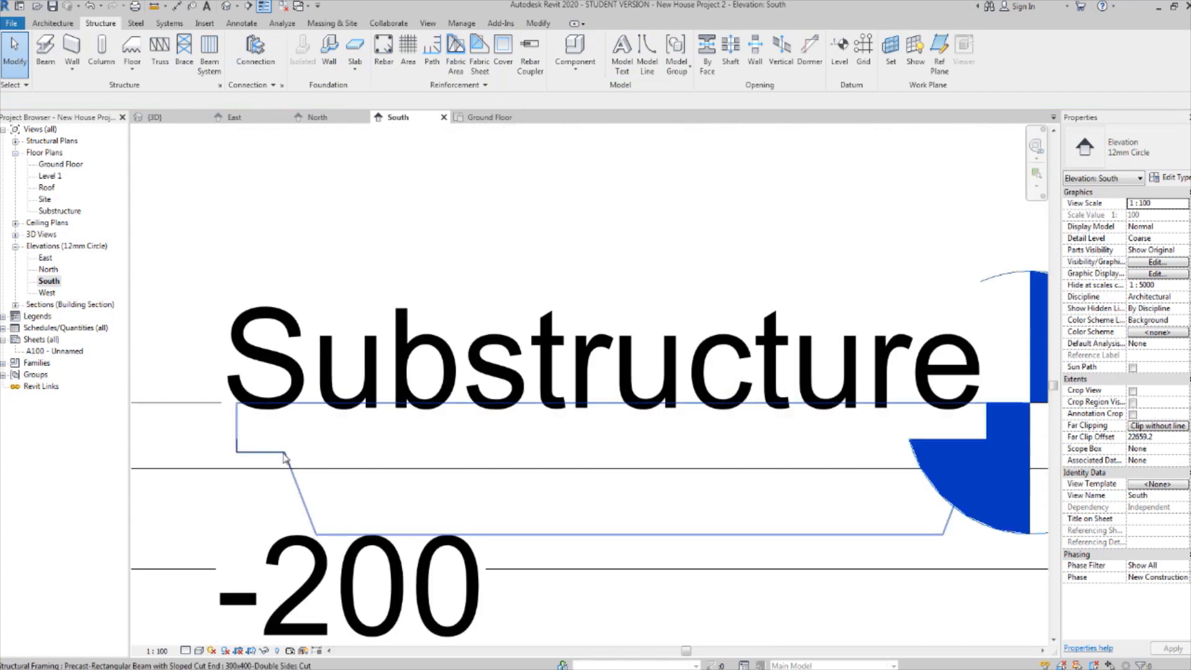
pyautogui.click(296, 459)
pyautogui.scroll(-4, 295, 459)
pyautogui.scroll(5, 713, 459)
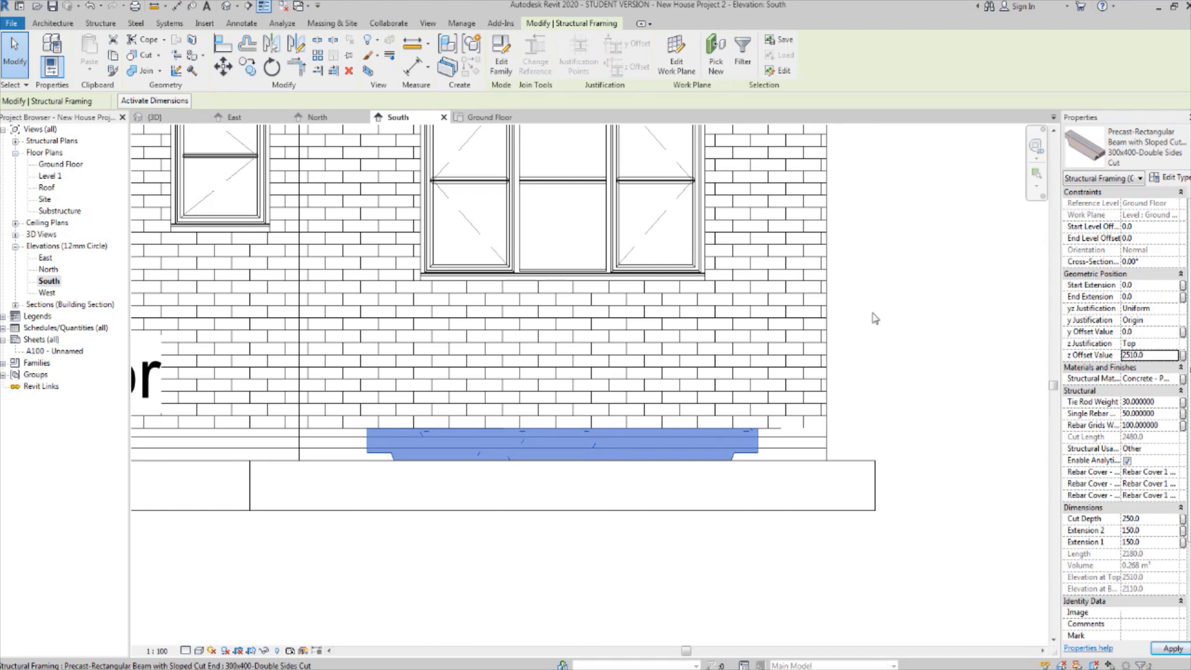
pyautogui.scroll(-4, 875, 318)
pyautogui.scroll(4, 793, 305)
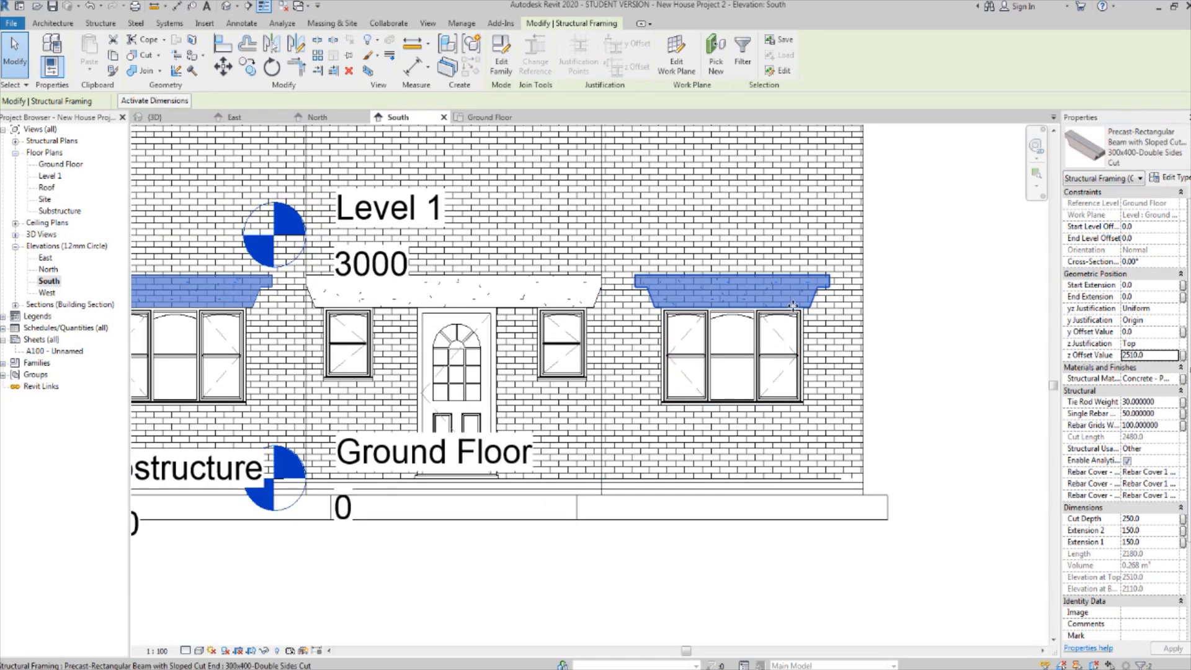
pyautogui.scroll(3, 793, 305)
pyautogui.click(1008, 302)
pyautogui.scroll(1, 659, 315)
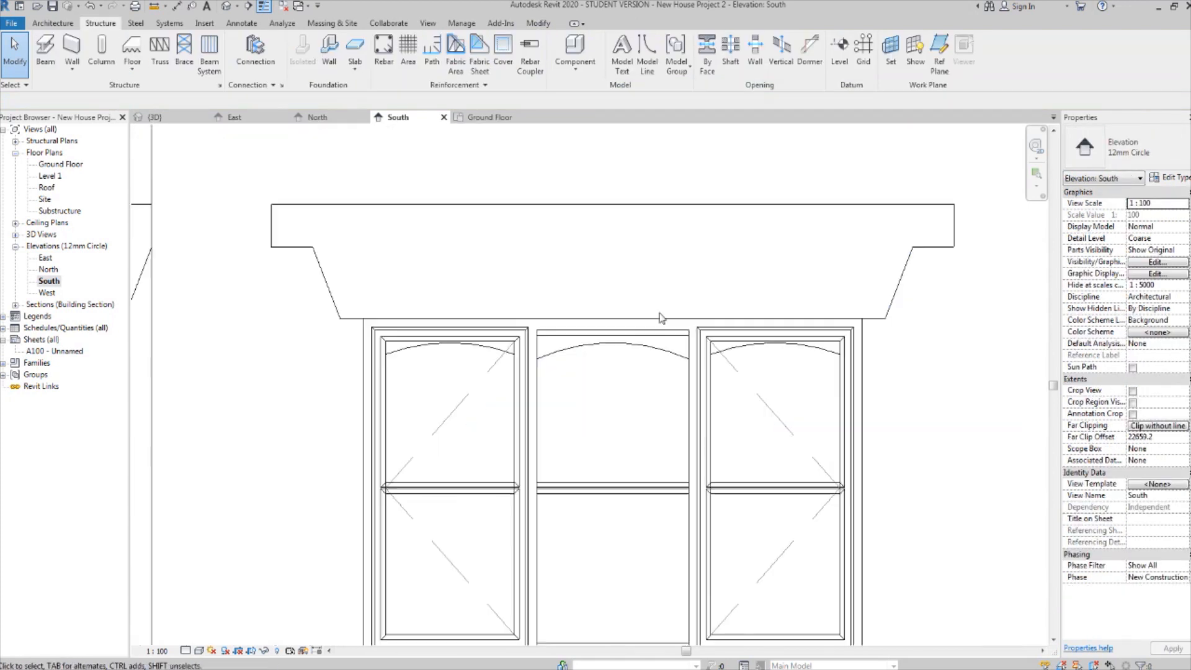
pyautogui.scroll(-4, 660, 318)
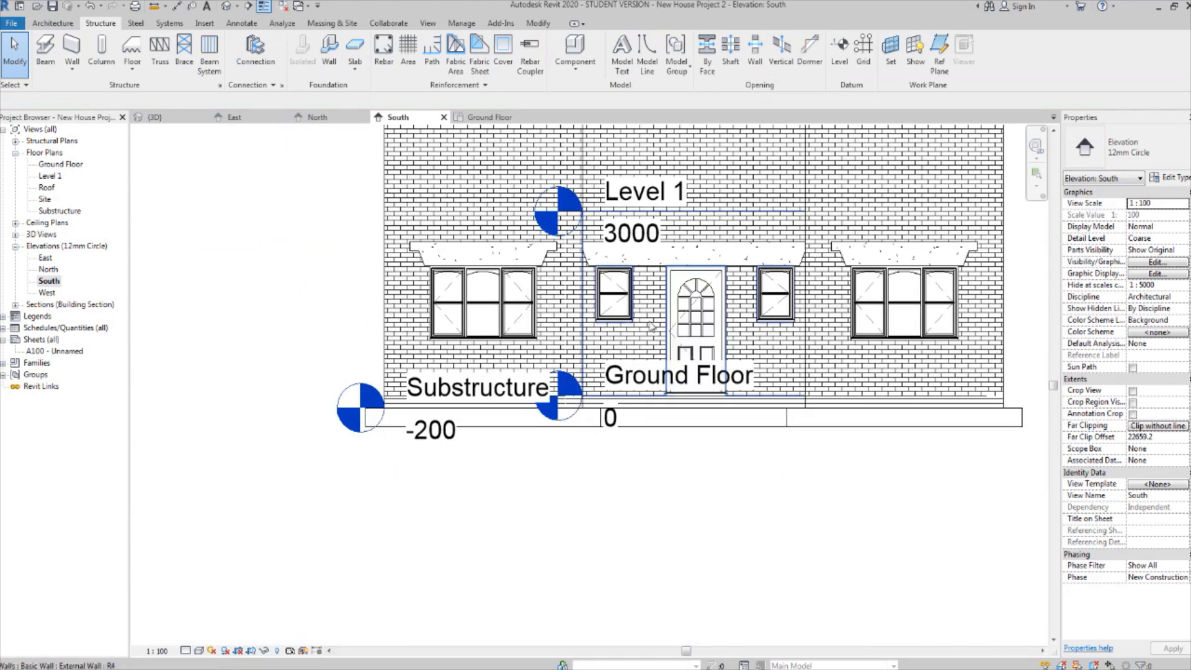
pyautogui.scroll(2, 758, 313)
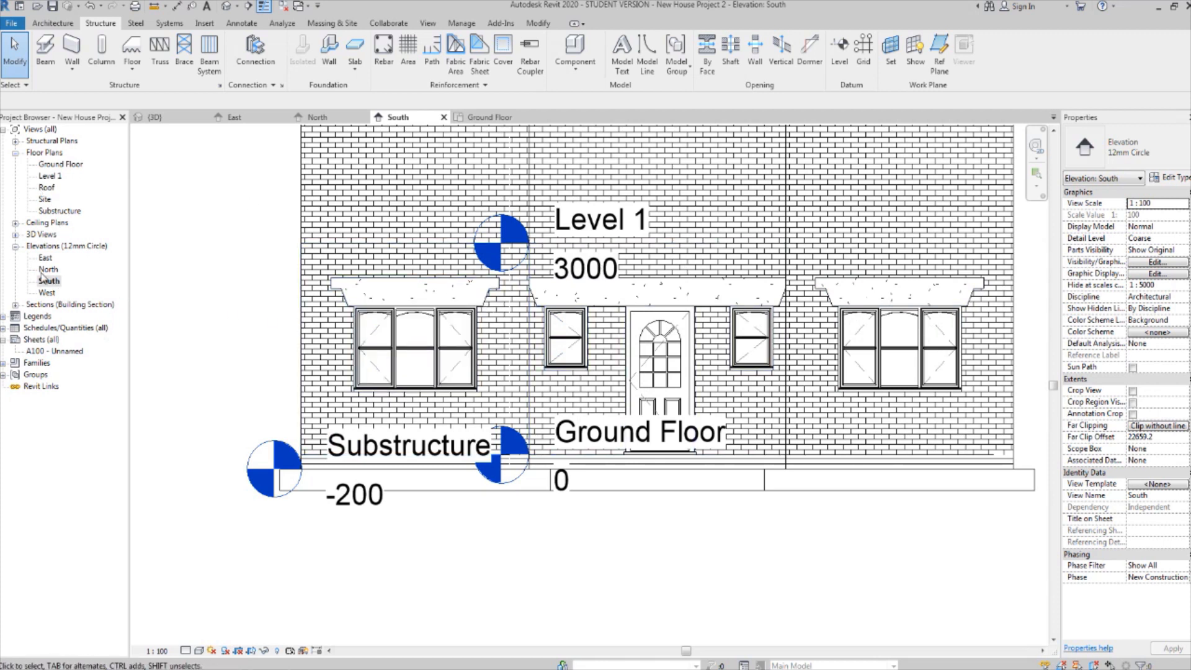
# In the Ground Floor plan, align the inner edge of the Living Room window beam with the wall's blockwork face behind the plaster.
pyautogui.doubleClick(60, 164)
pyautogui.scroll(-4, 513, 299)
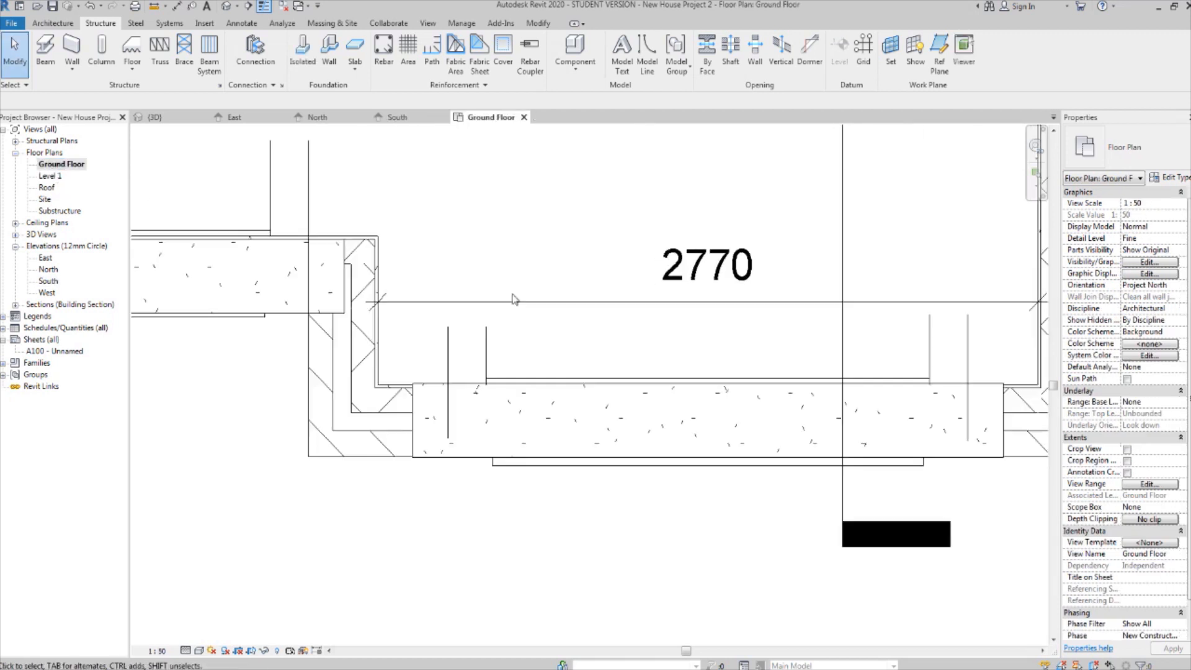
pyautogui.scroll(6, 515, 303)
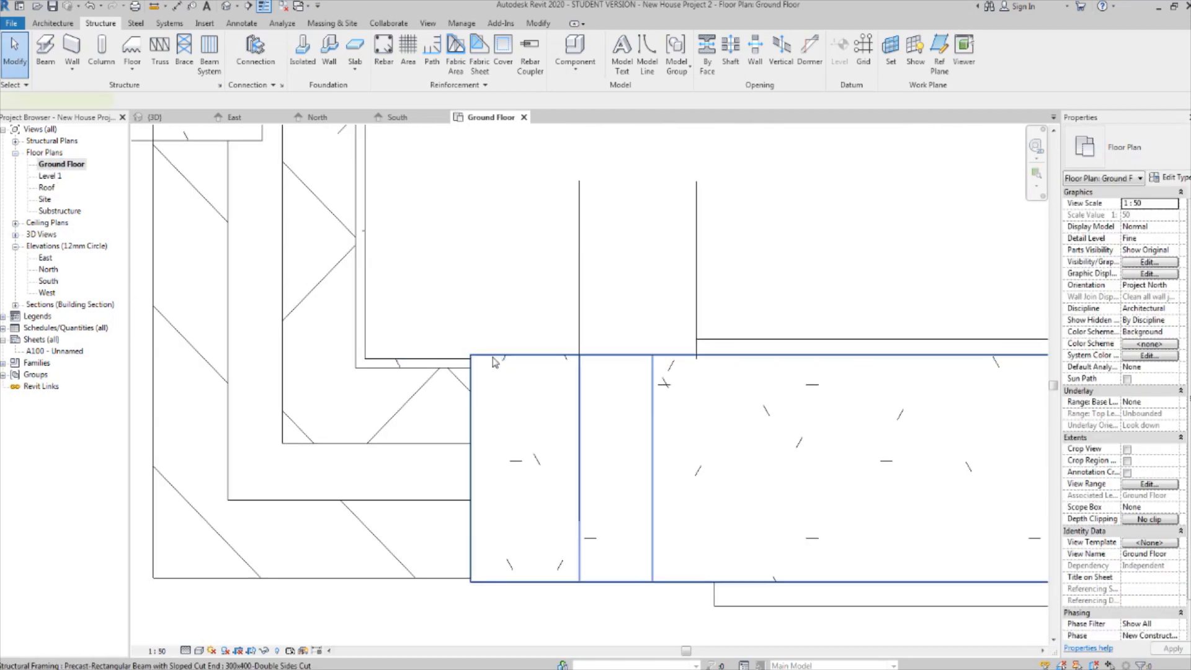
pyautogui.click(495, 362)
pyautogui.click(222, 45)
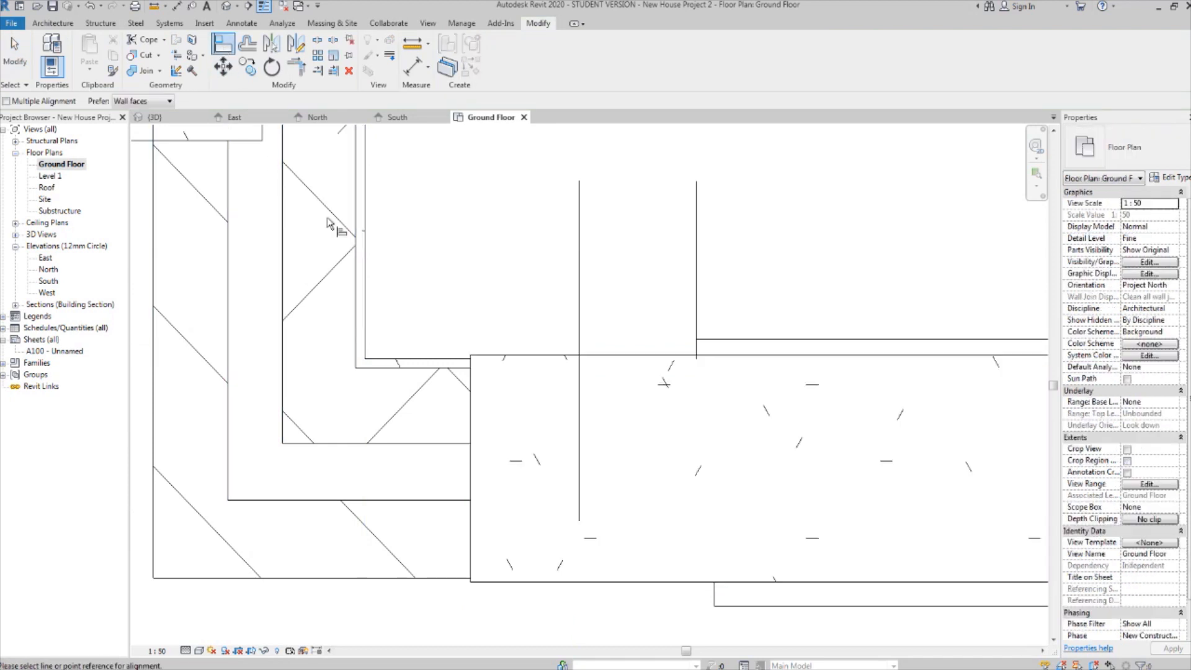
pyautogui.scroll(2, 478, 385)
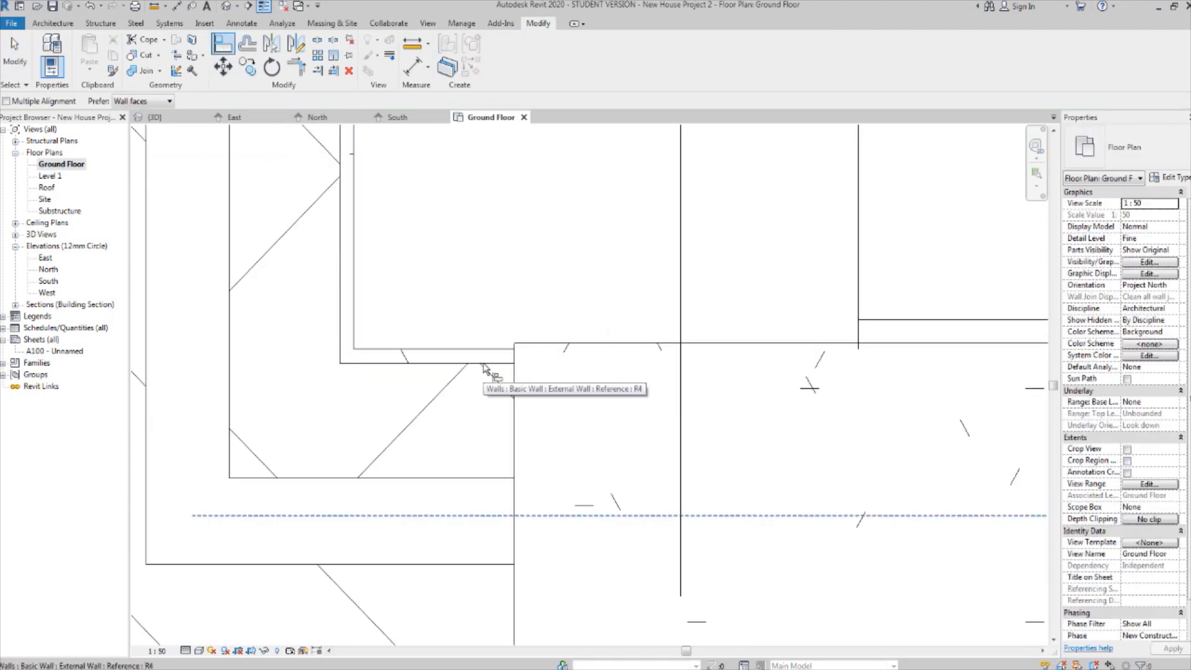
pyautogui.click(483, 366)
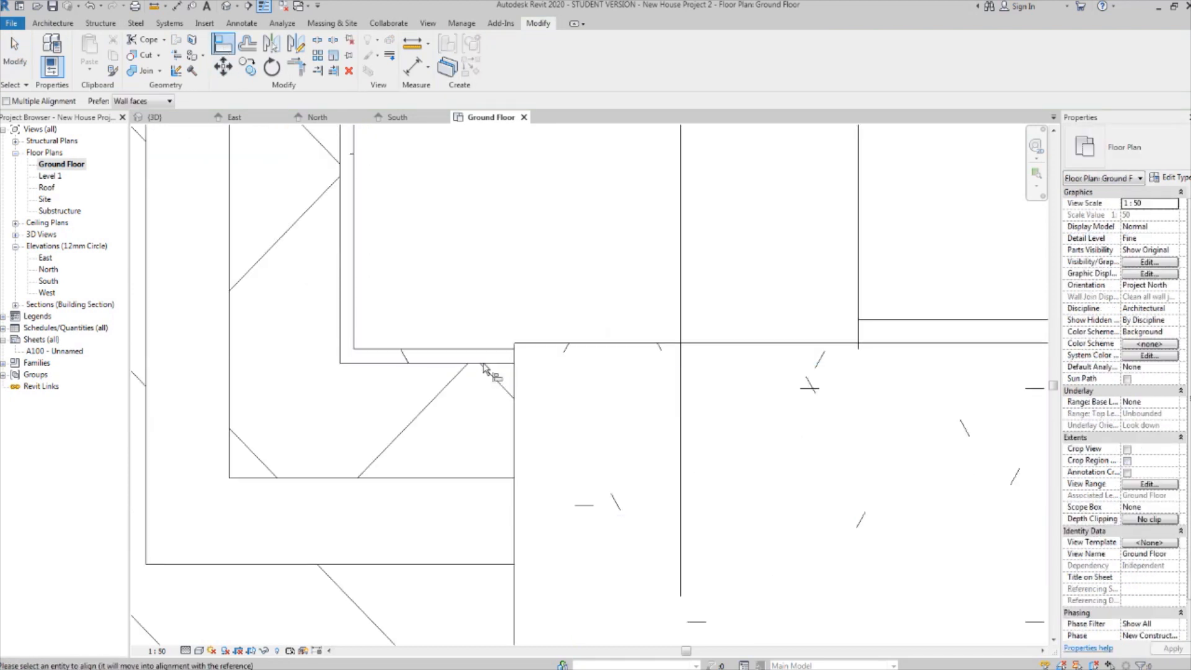
pyautogui.click(573, 345)
pyautogui.scroll(-7, 577, 349)
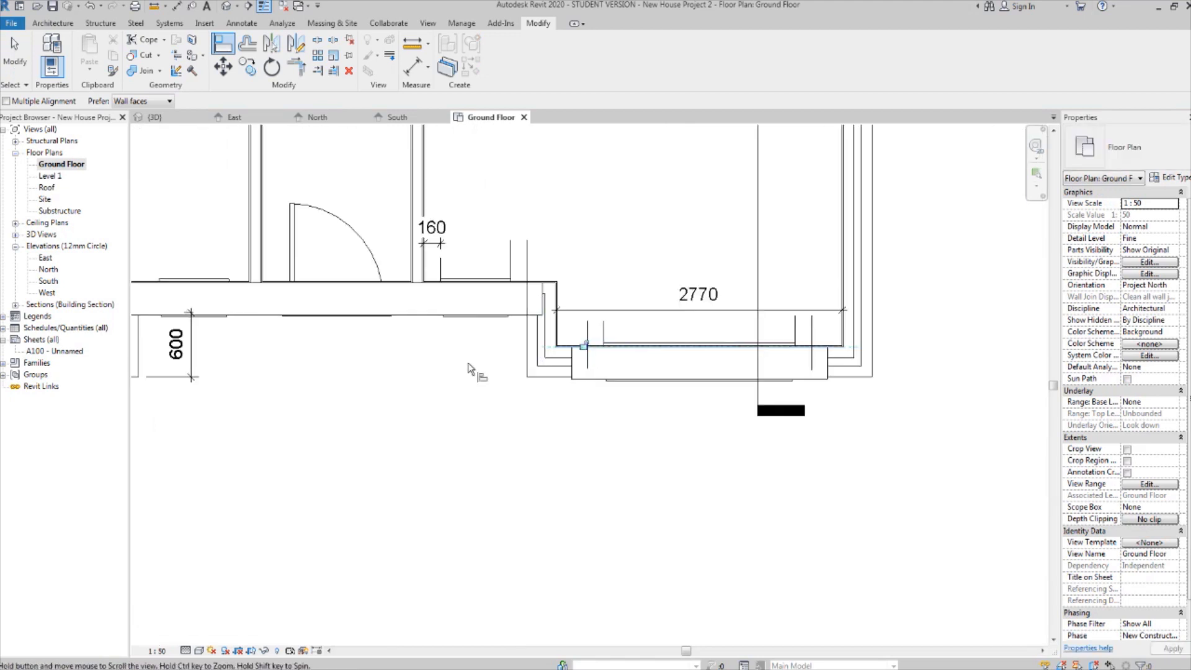
# Align the inner edge of the Other Room window beam with the blockwork face behind the plaster, and end the Align command.
pyautogui.moveTo(155, 373); pyautogui.dragTo(669, 371, button='middle')
pyautogui.scroll(2, 634, 340)
pyautogui.scroll(5, 634, 337)
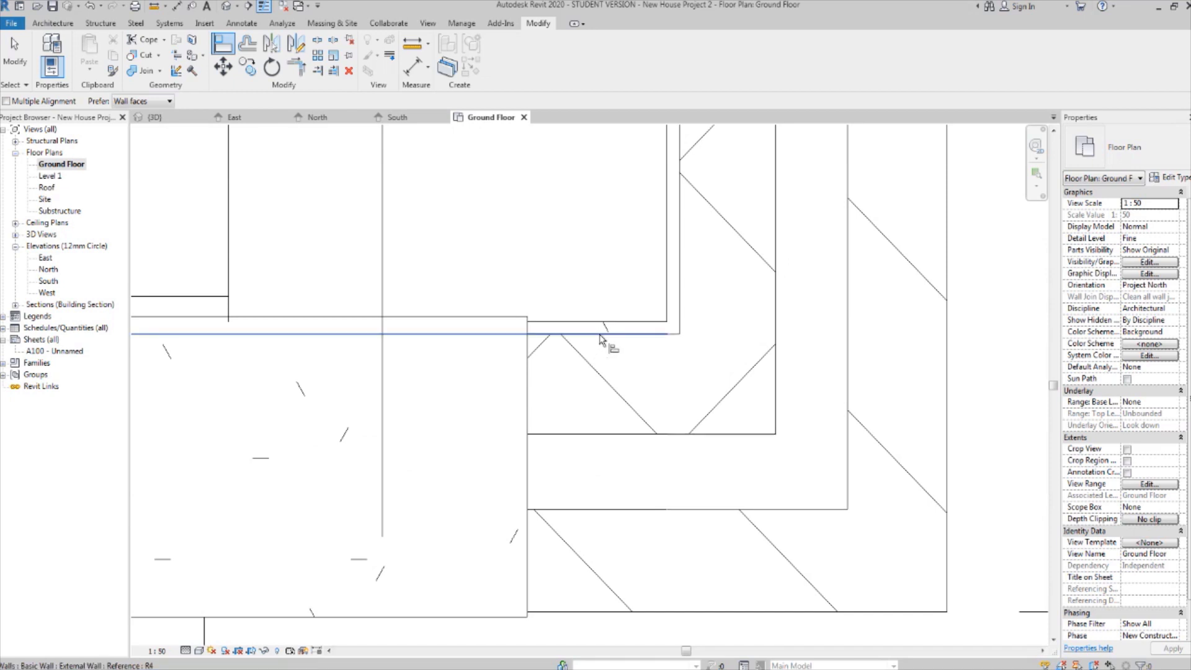
pyautogui.click(601, 339)
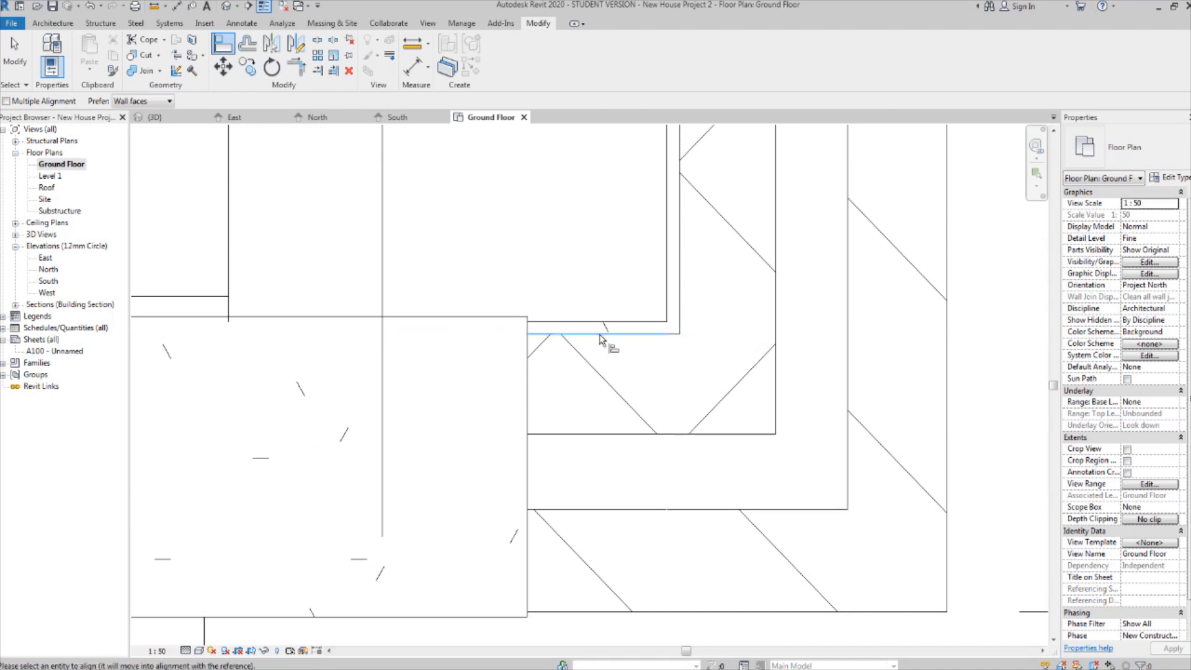
pyautogui.click(433, 321)
pyautogui.scroll(-5, 446, 326)
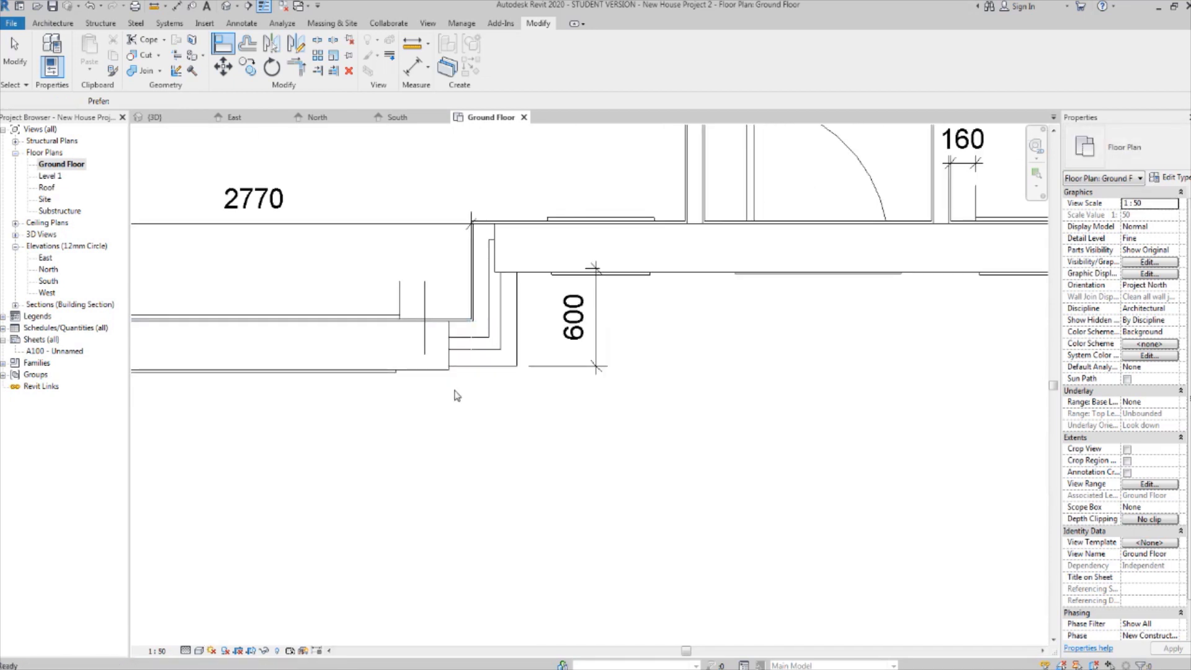
pyautogui.press('Escape')
pyautogui.scroll(-3, 491, 399)
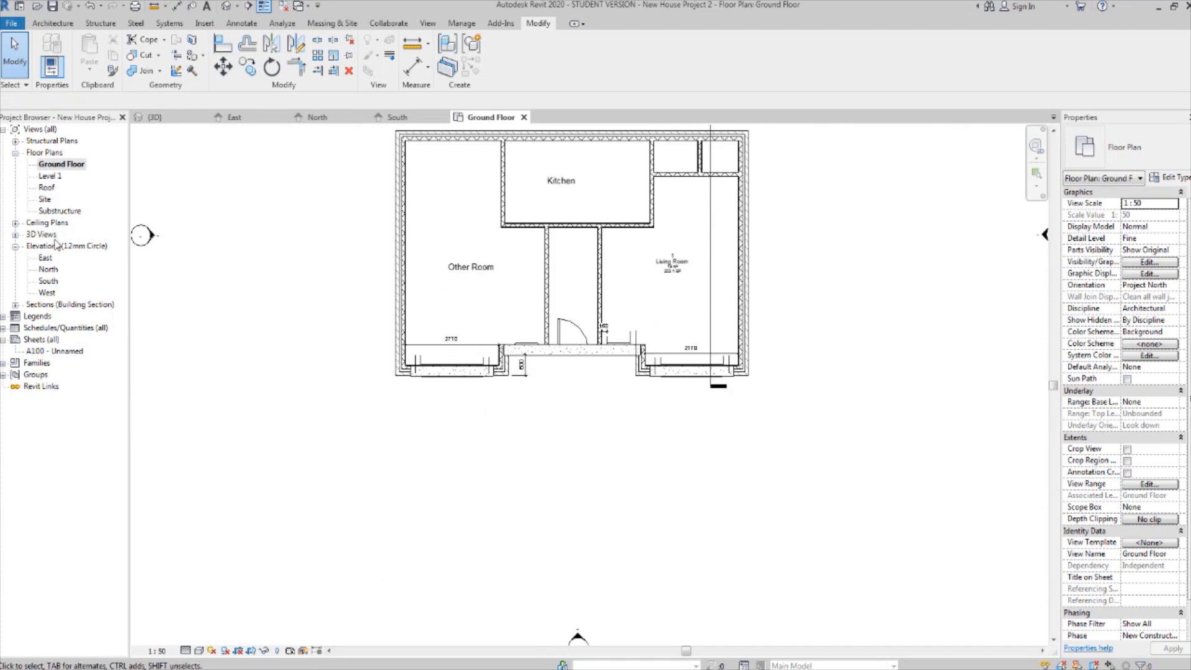
# Show the front of the house in the default 3D view and select the beam above the Living Room window.
pyautogui.click(227, 5)
pyautogui.keyDown('shift'); pyautogui.moveTo(714, 402); pyautogui.dragTo(547, 540, button='middle'); pyautogui.keyUp('shift')
pyautogui.scroll(-1, 604, 523)
pyautogui.scroll(2, 667, 407)
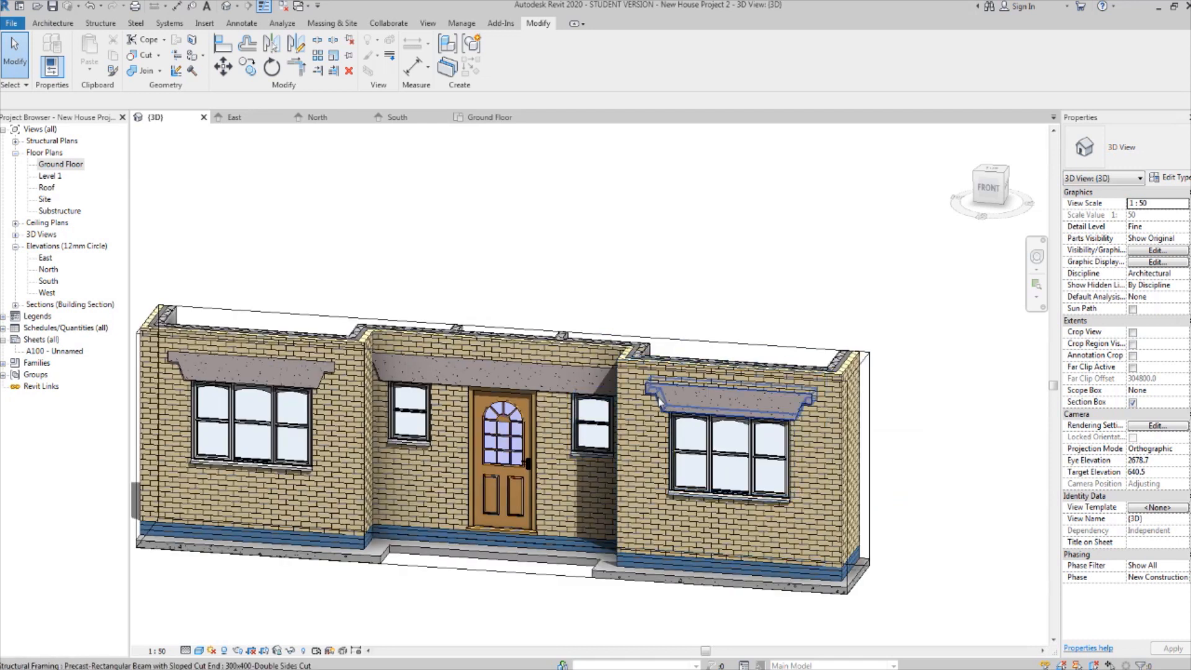
pyautogui.click(660, 402)
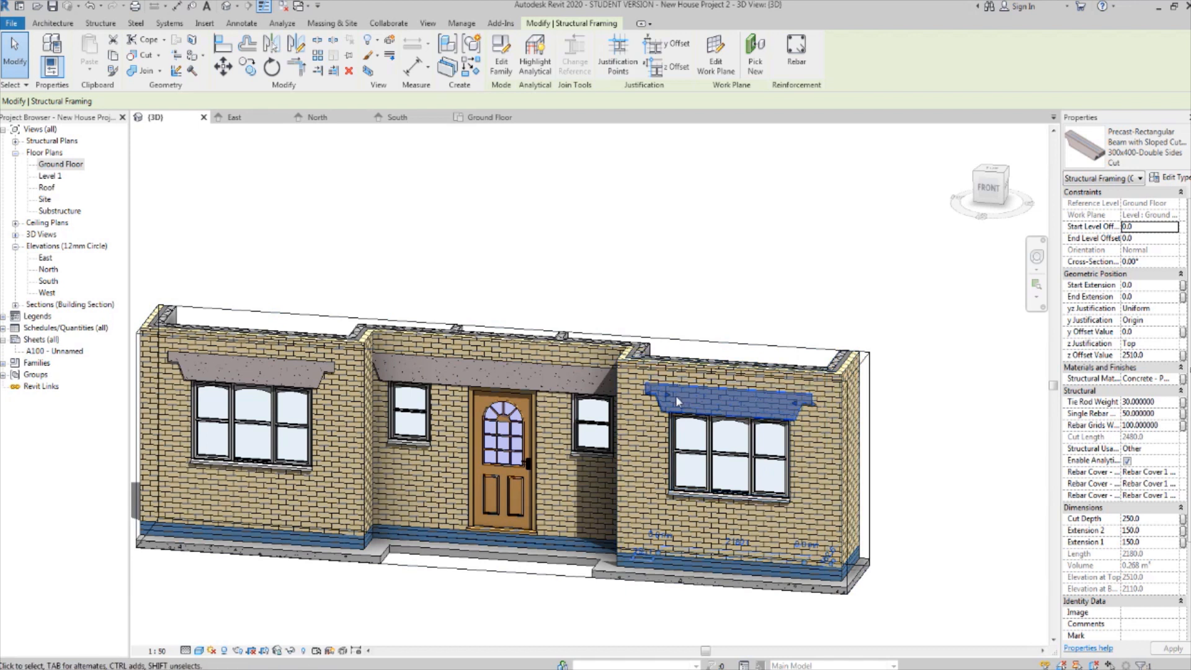
pyautogui.rightClick(677, 400)
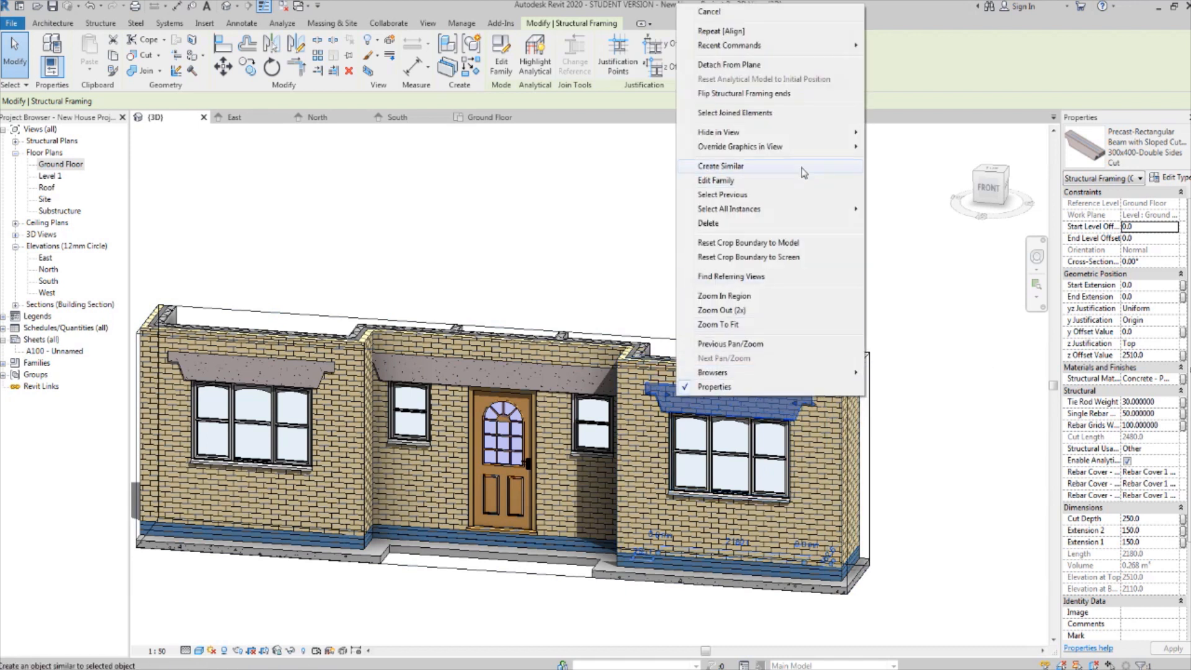
pyautogui.moveTo(816, 149)
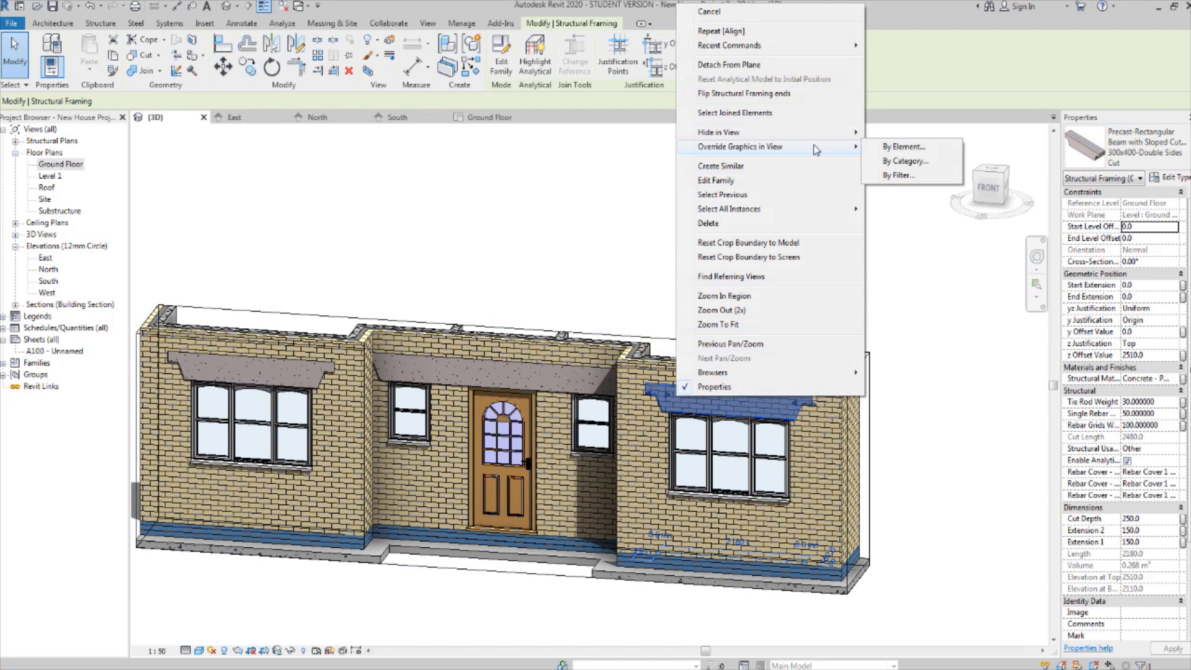
pyautogui.click(922, 148)
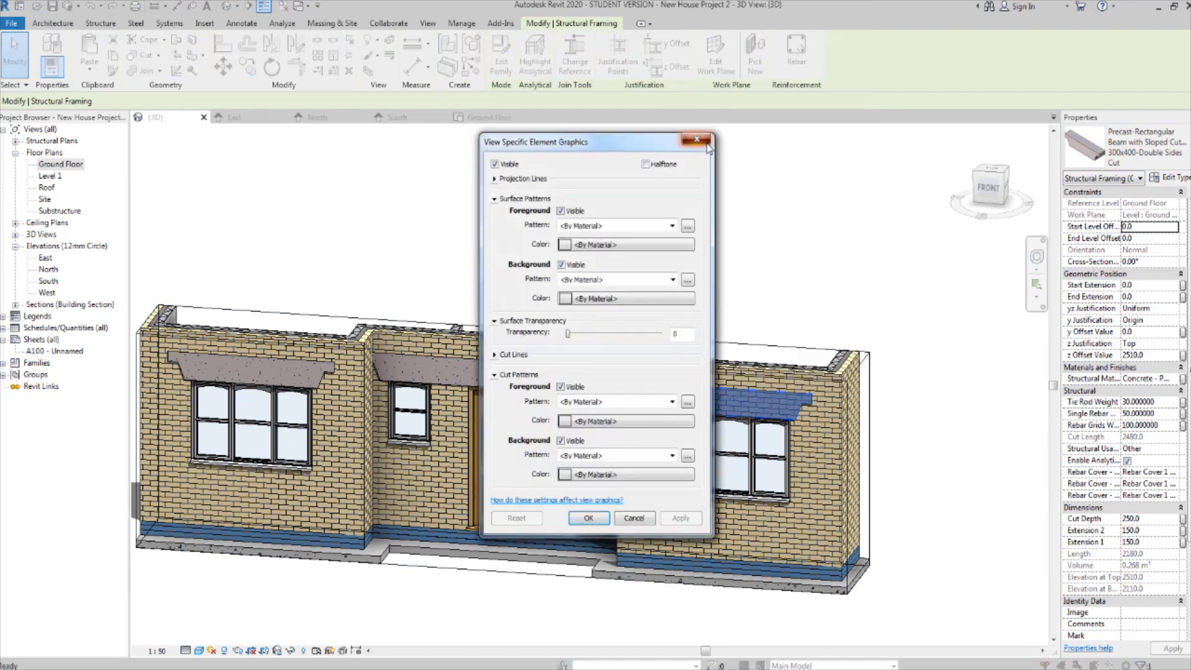
pyautogui.click(708, 144)
# Override the structural framing graphics by category in this view, giving the surface foreground pattern a solid fill.
pyautogui.rightClick(732, 396)
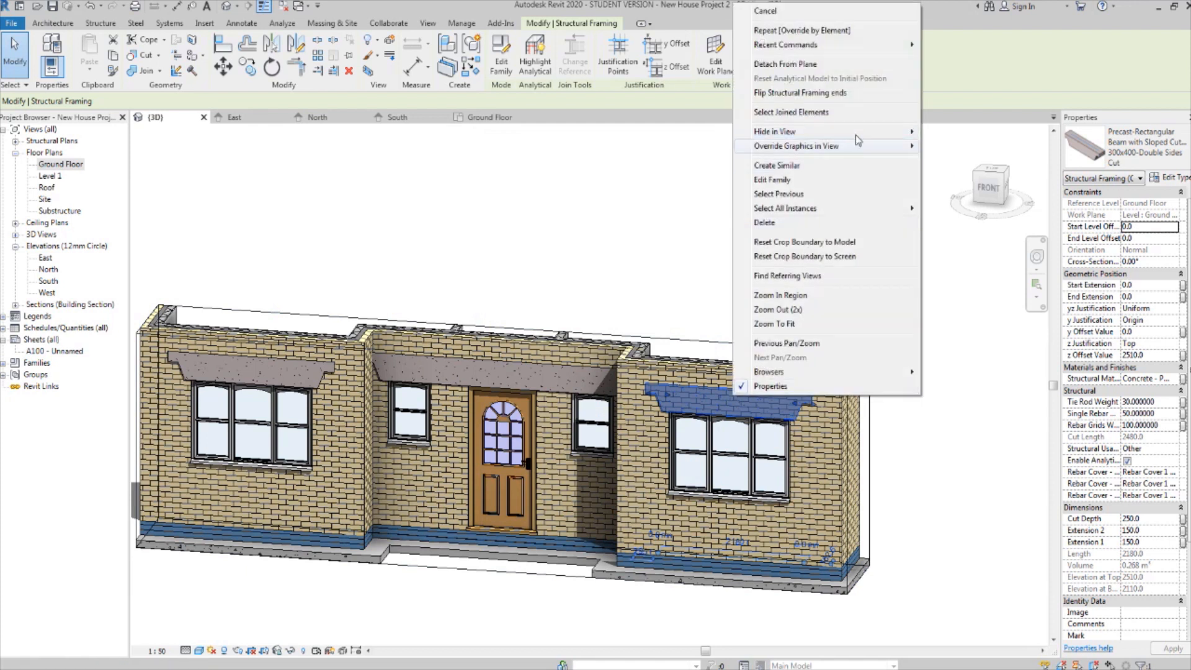
pyautogui.moveTo(858, 142)
pyautogui.click(981, 160)
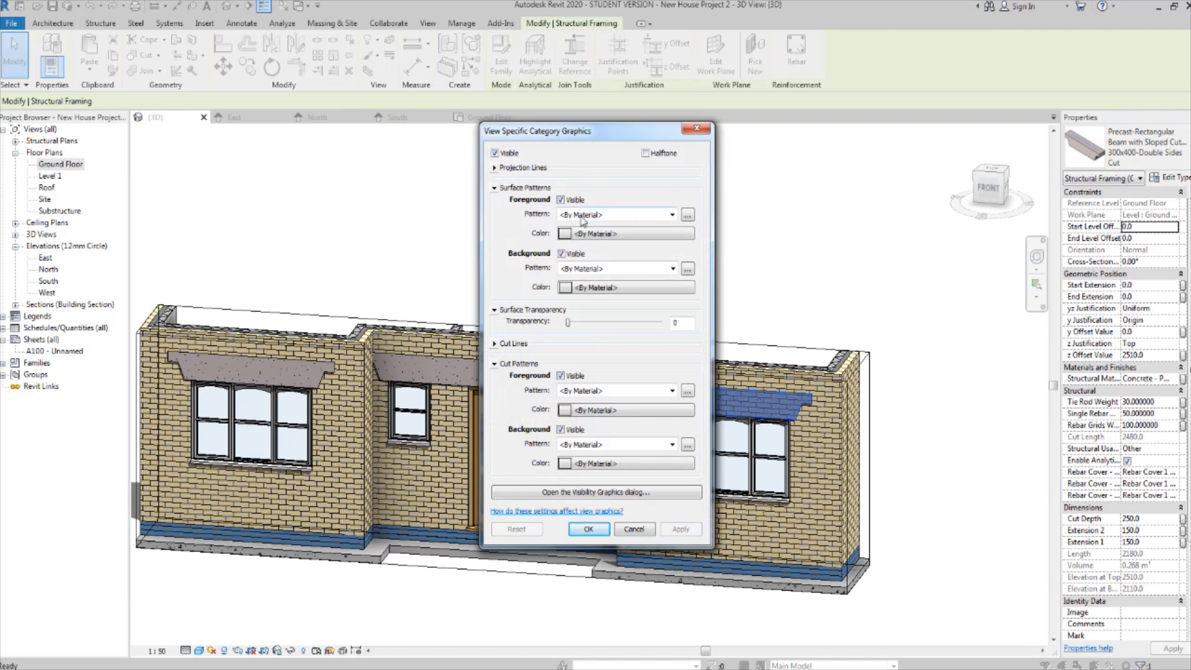
pyautogui.click(672, 215)
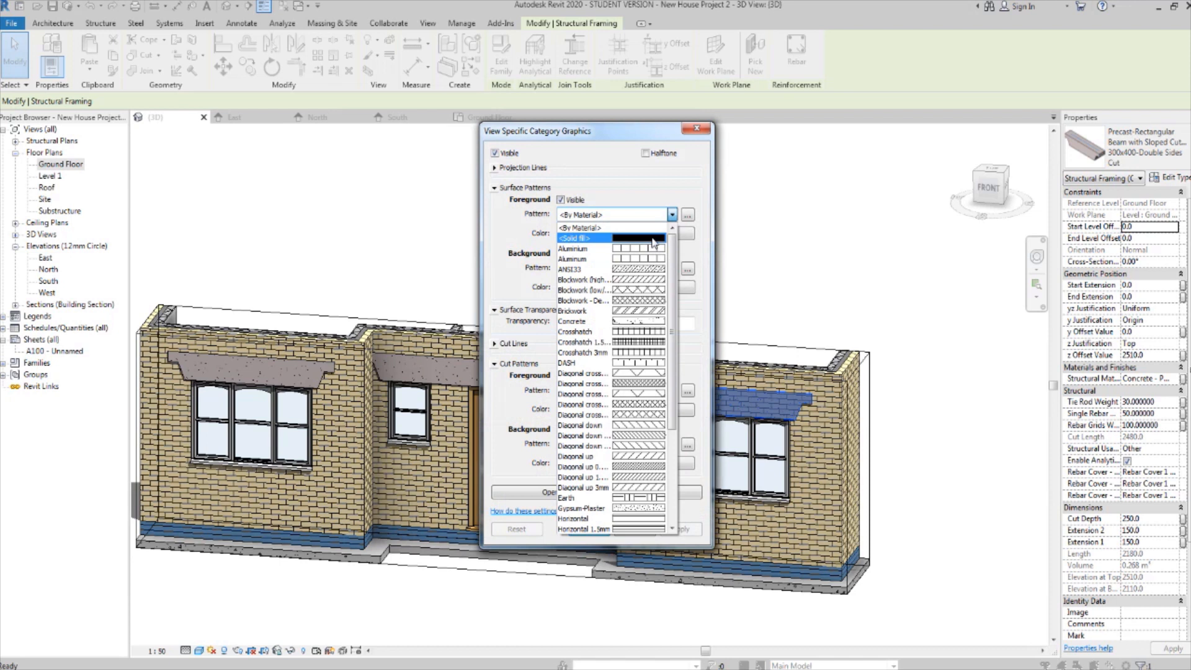
pyautogui.click(653, 239)
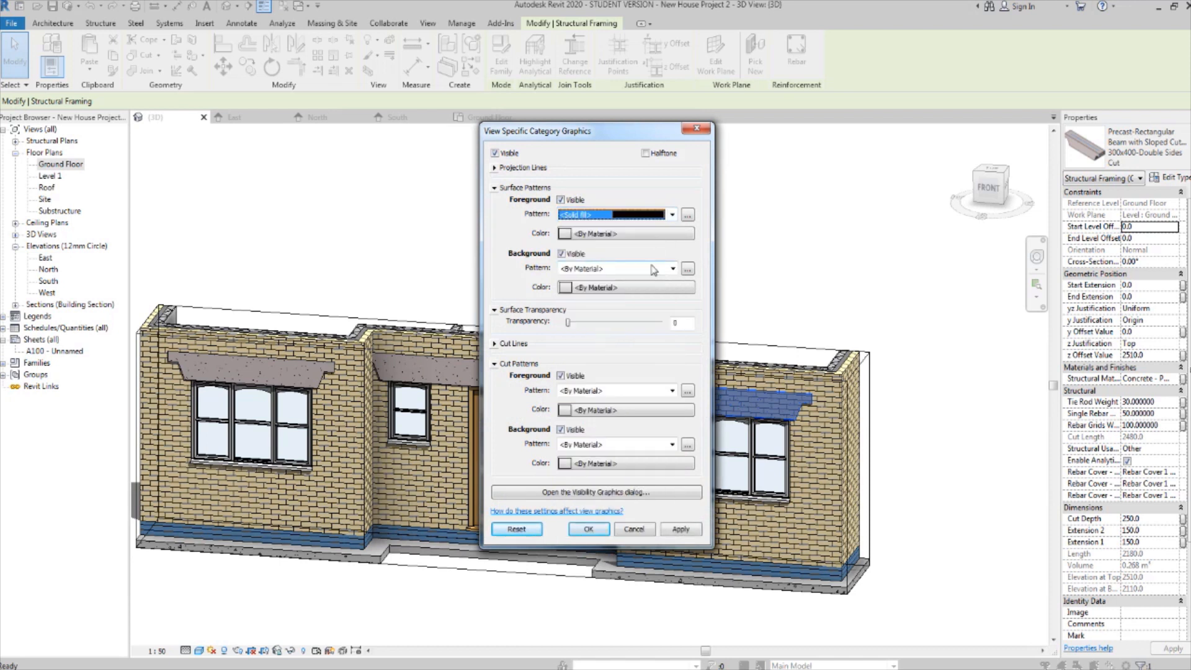
# Set the surface foreground colour of the category override to pale yellow RGB 231-225-154 and apply it.
pyautogui.click(581, 240)
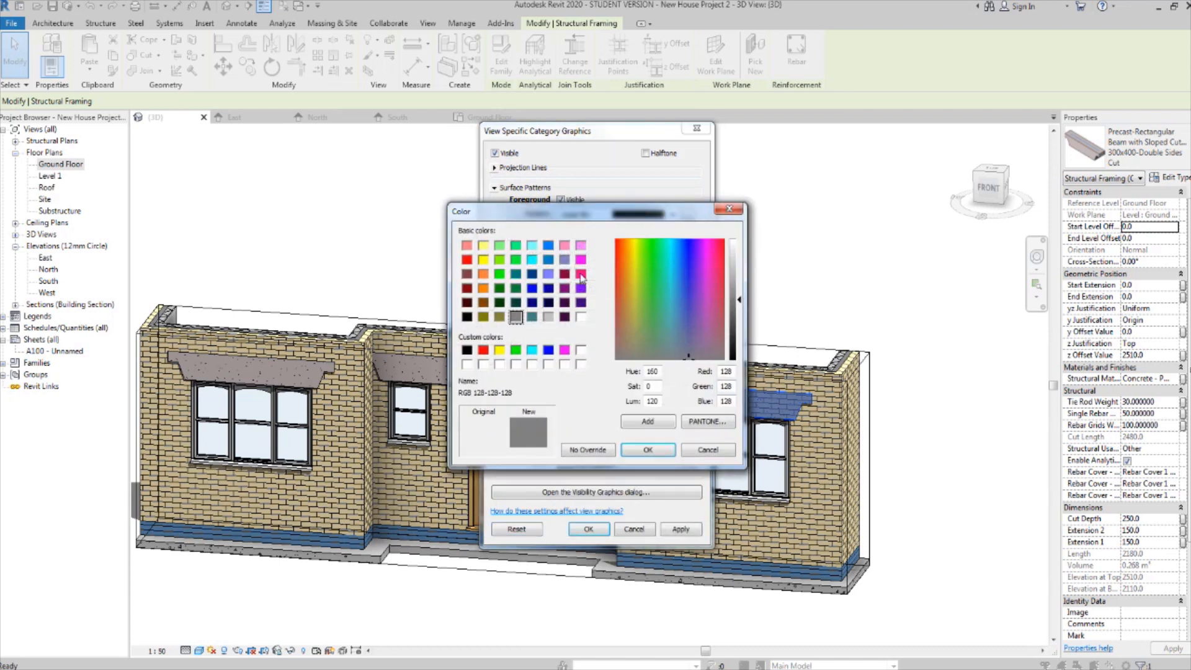
pyautogui.moveTo(641, 288); pyautogui.dragTo(633, 260)
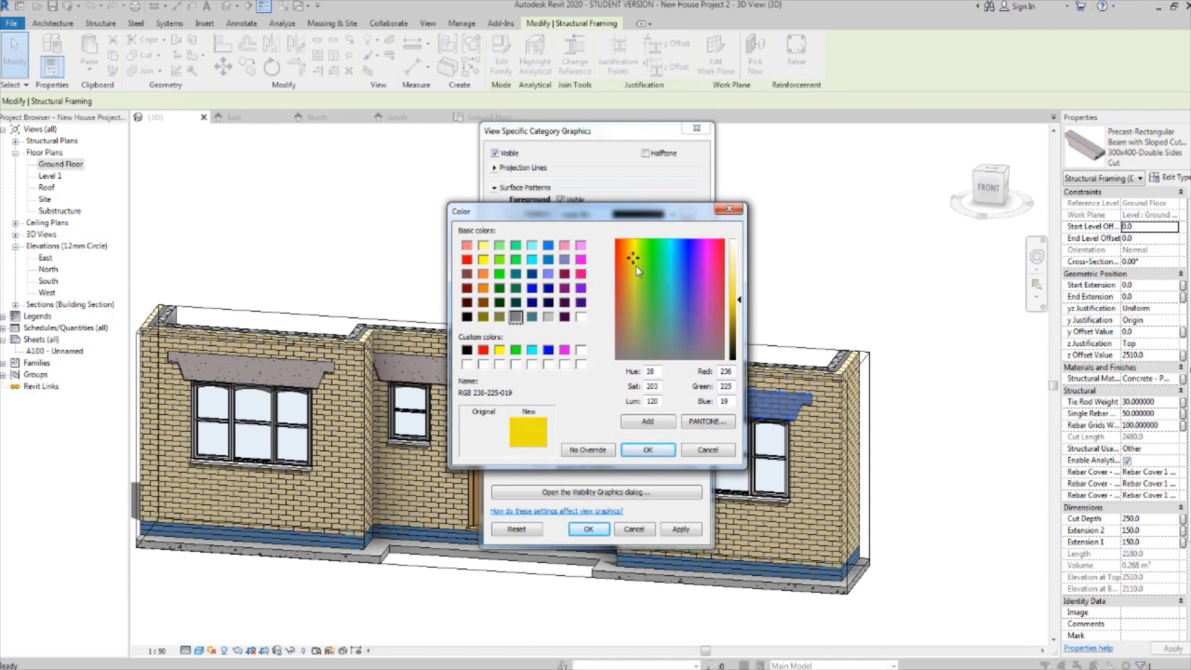
pyautogui.moveTo(734, 274); pyautogui.dragTo(738, 272)
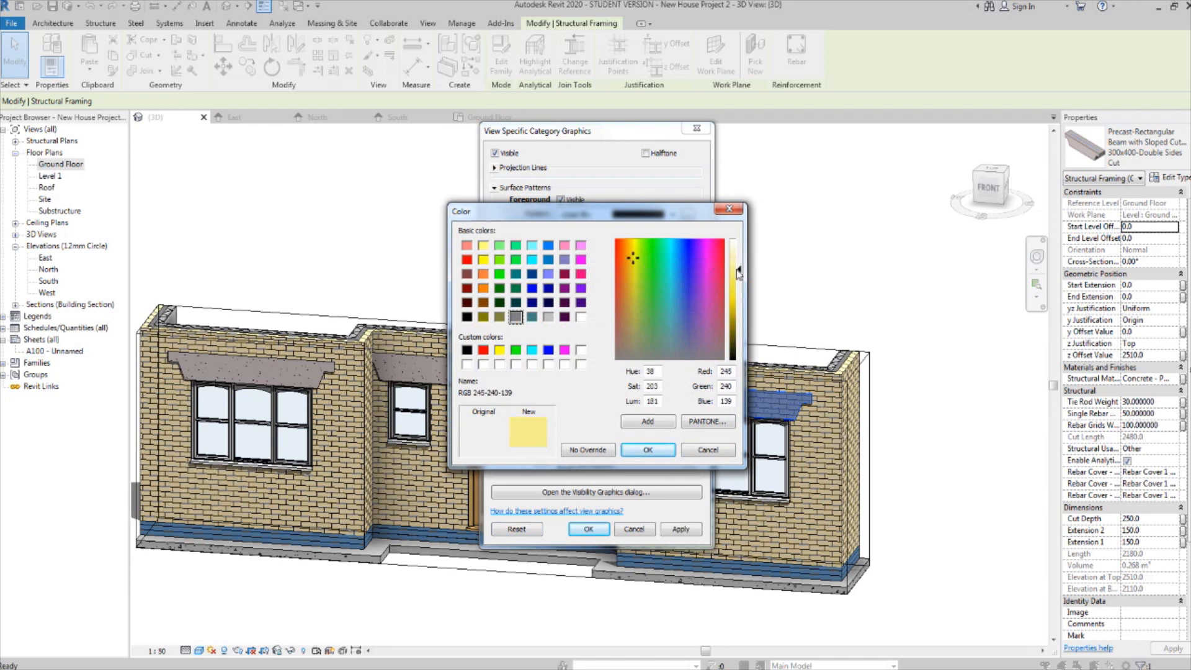
pyautogui.click(632, 265)
pyautogui.moveTo(631, 274); pyautogui.dragTo(632, 285)
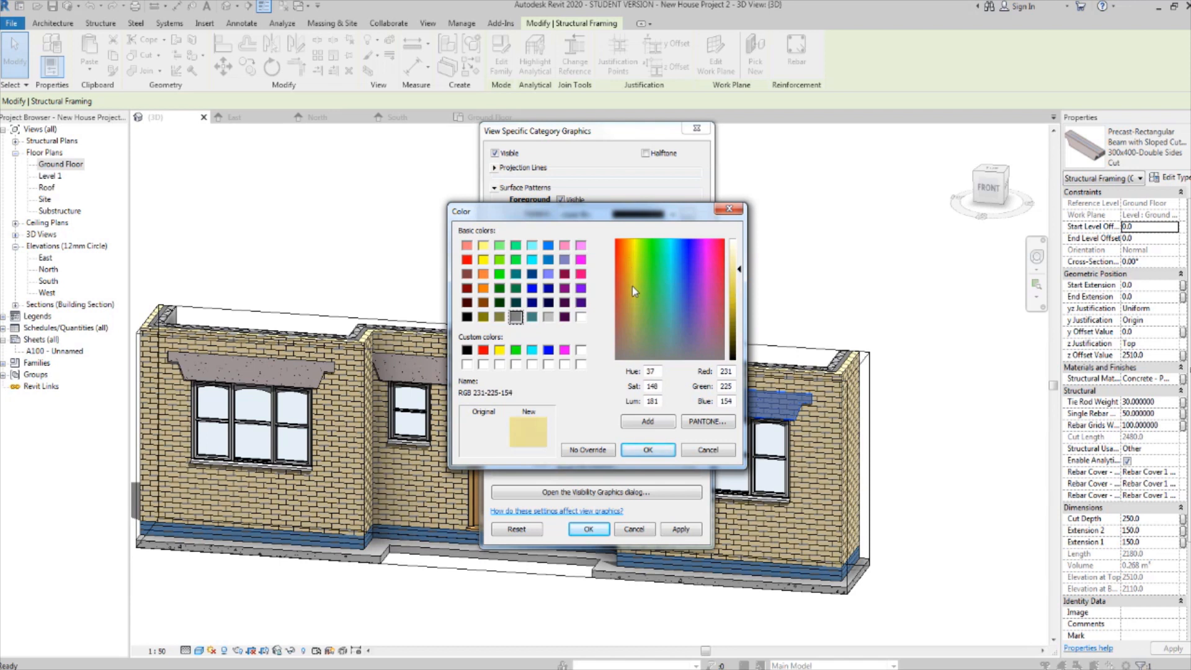
pyautogui.click(636, 454)
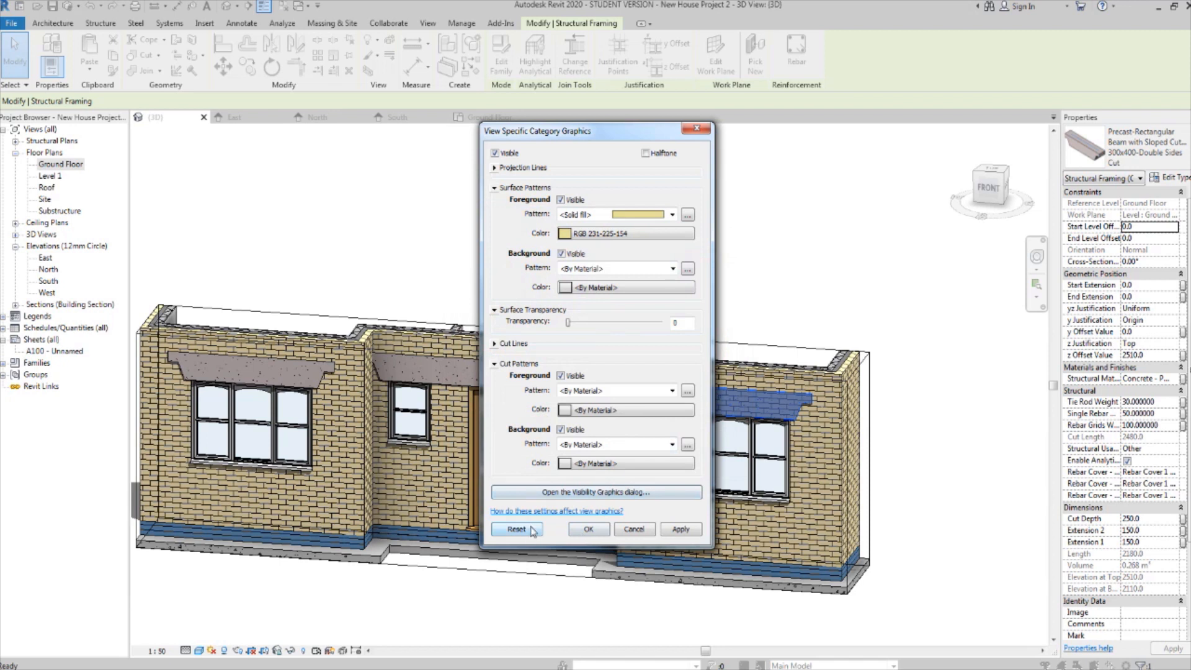
pyautogui.click(677, 529)
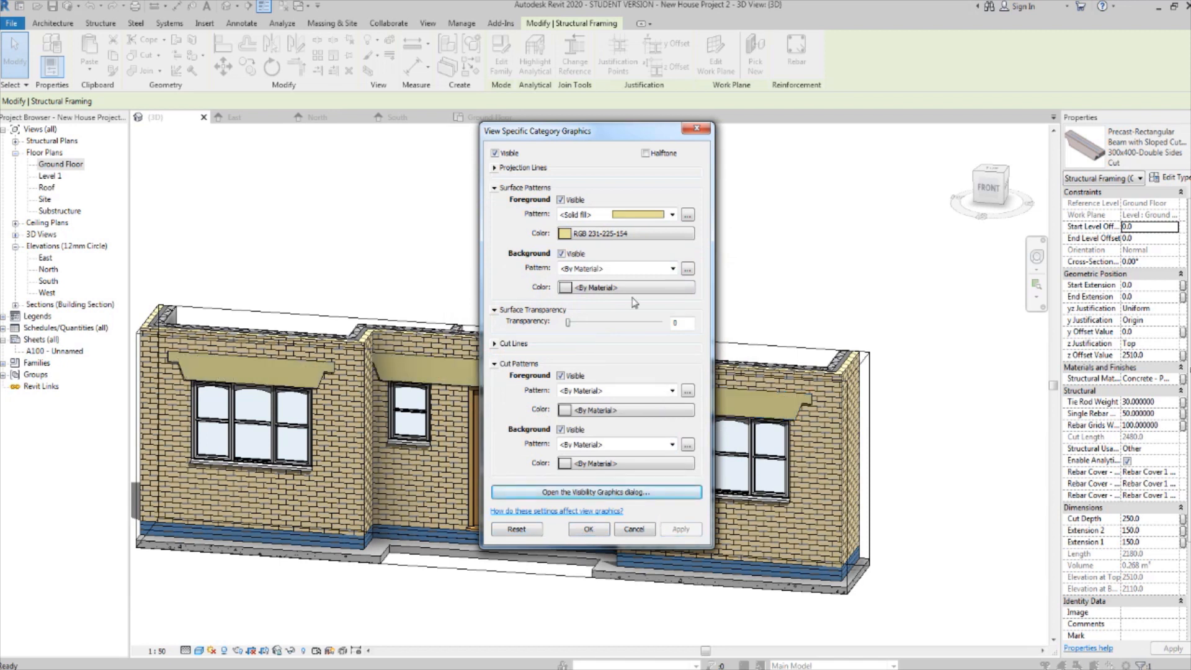
# Lighten the surface foreground colour of the structural framing override to RGB 236-230-183, apply it and deselect the beam.
pyautogui.click(604, 232)
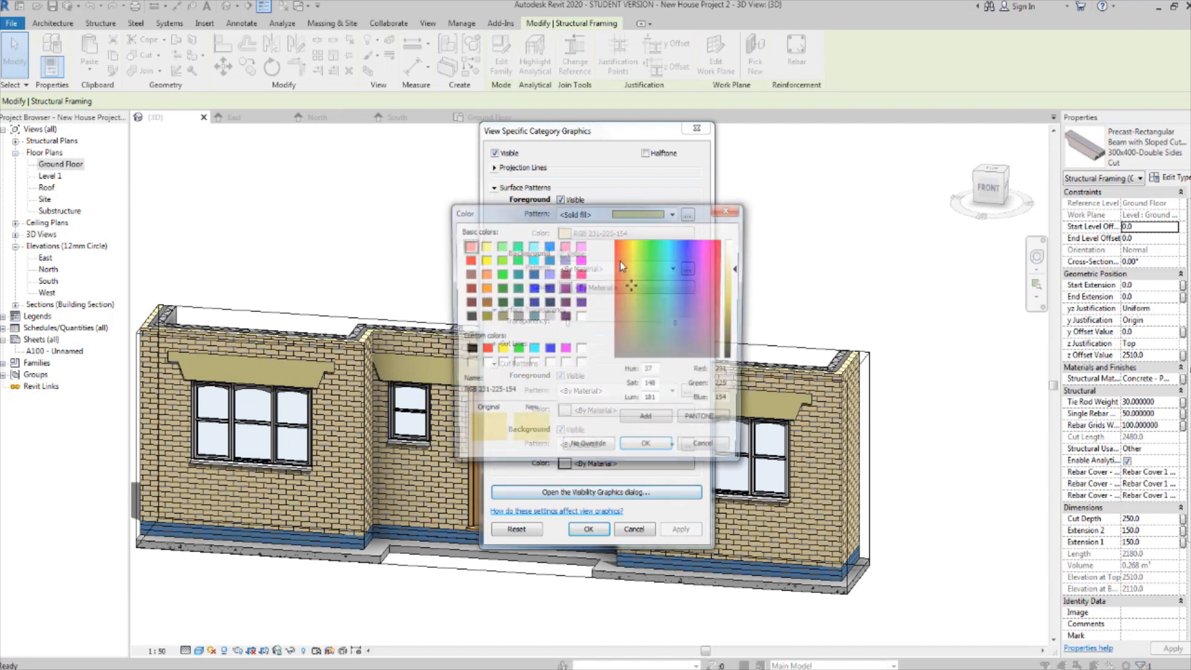
pyautogui.click(632, 291)
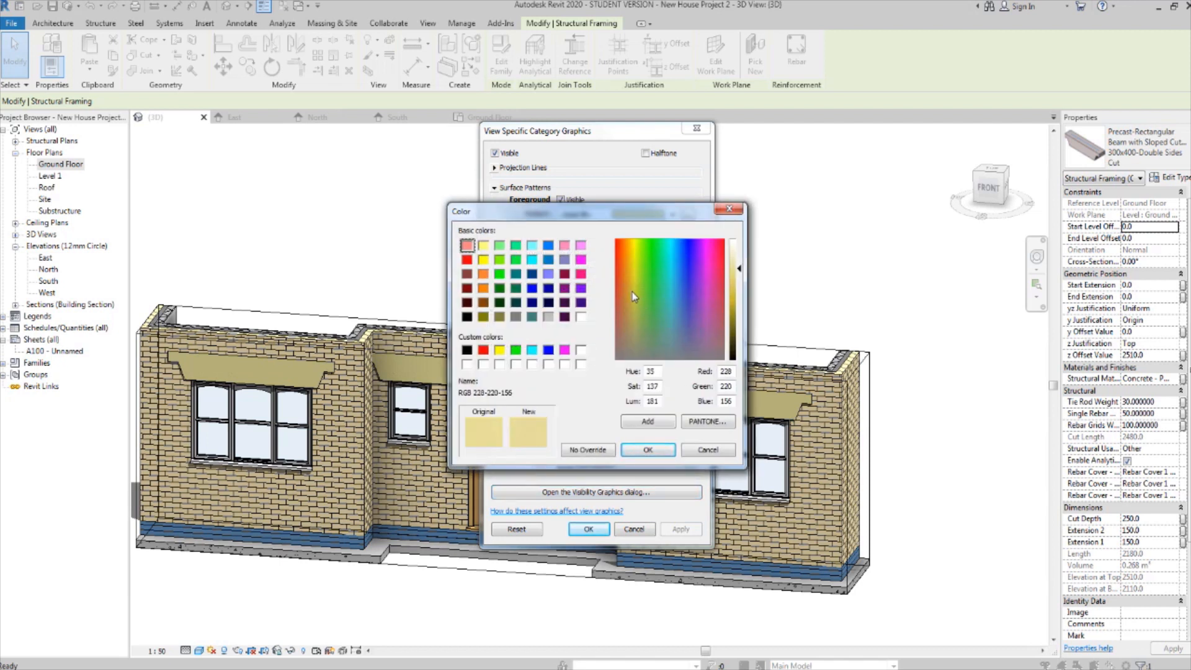
pyautogui.moveTo(735, 266); pyautogui.dragTo(738, 262)
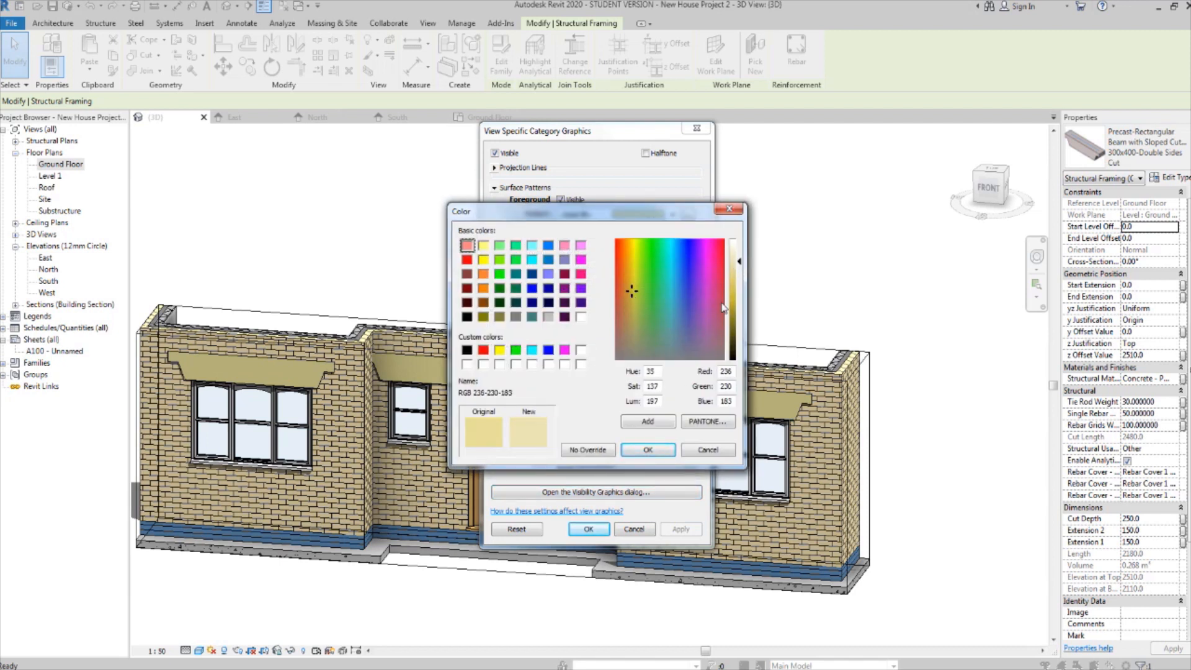
pyautogui.click(638, 455)
pyautogui.click(675, 530)
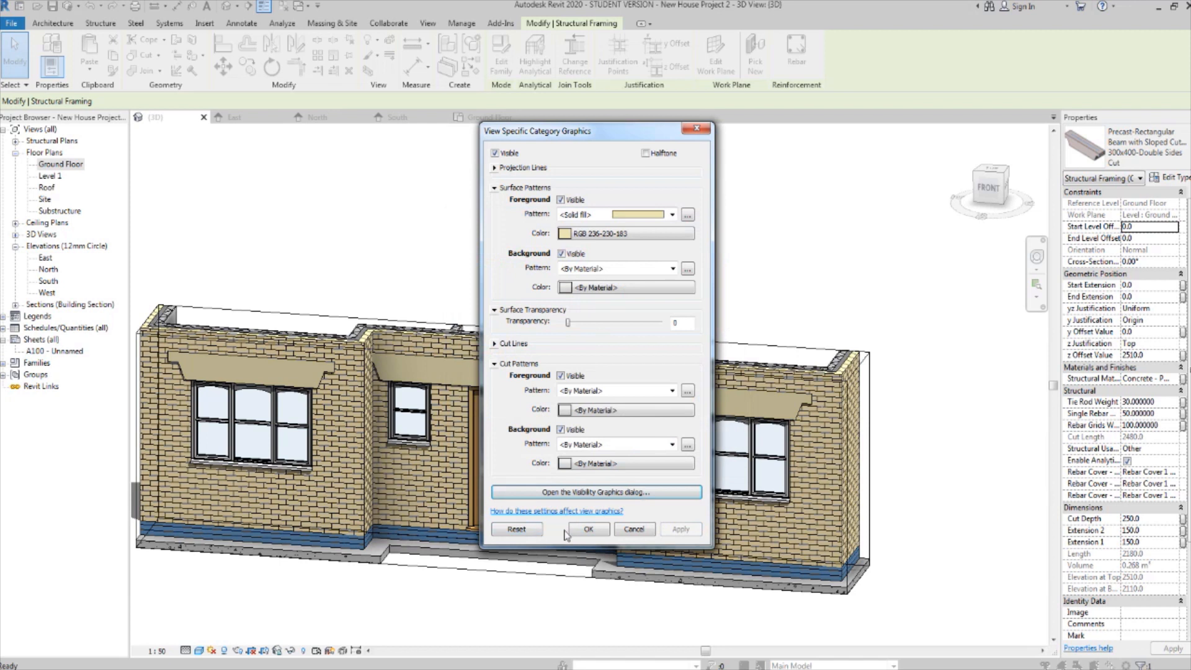
pyautogui.click(584, 531)
pyautogui.click(702, 286)
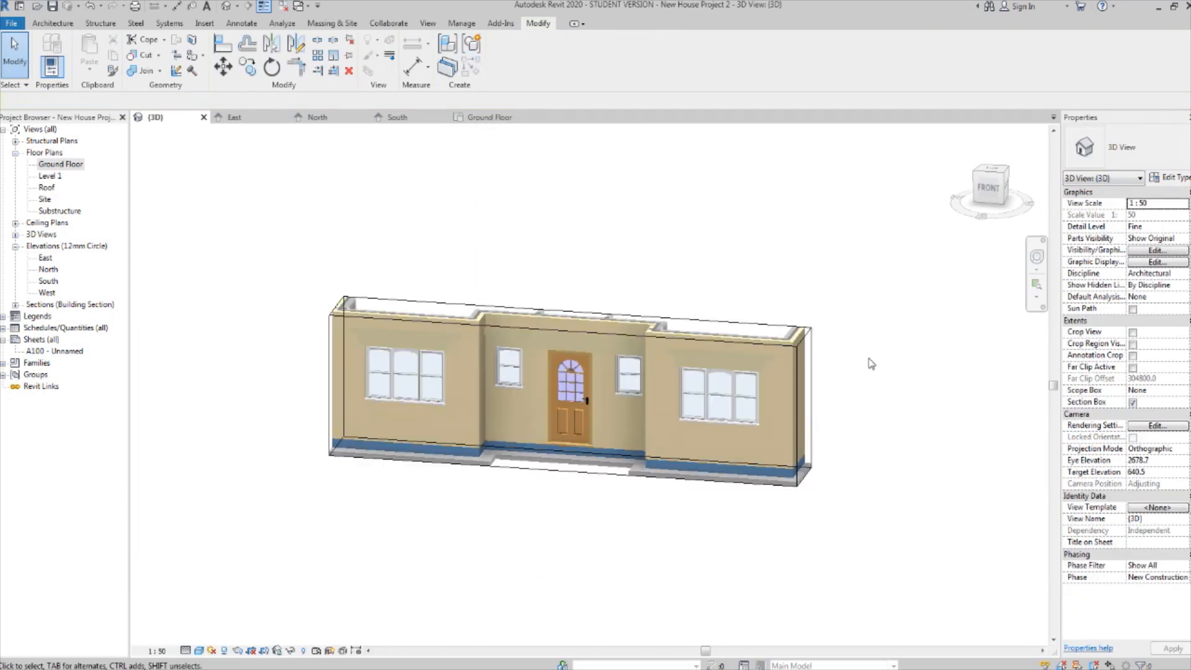
# Extend the section box of the 3D view rearward so it takes in the rooms behind the front wall.
pyautogui.keyDown('shift'); pyautogui.moveTo(869, 364); pyautogui.dragTo(553, 357, button='middle'); pyautogui.keyUp('shift')
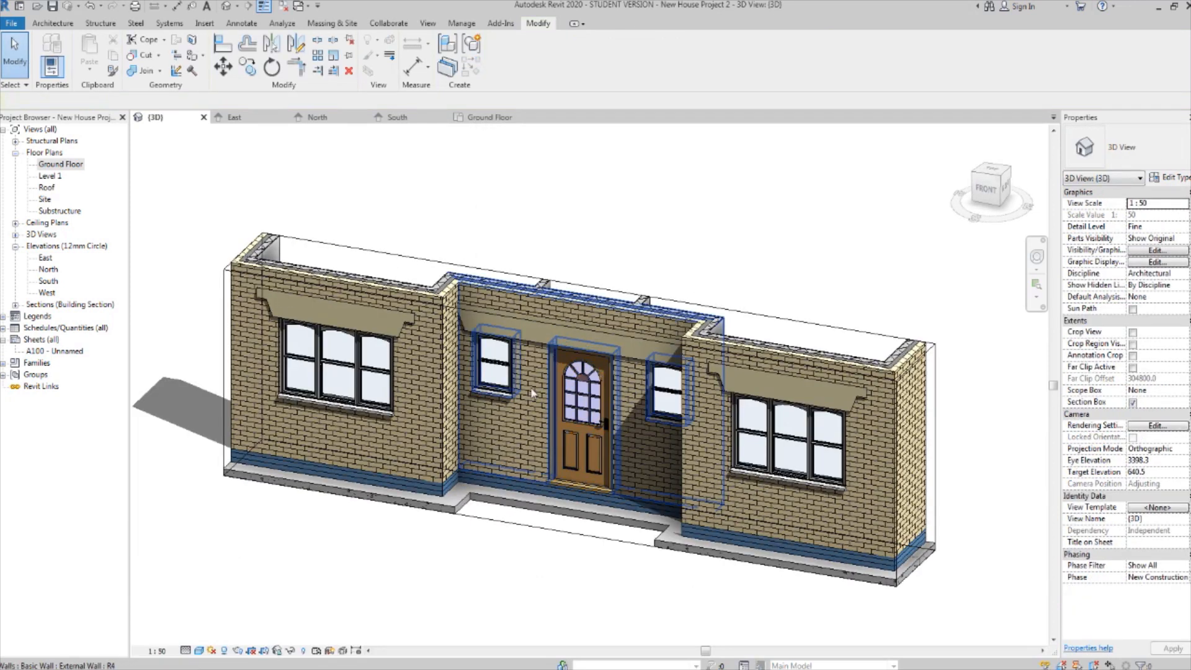
pyautogui.moveTo(444, 364); pyautogui.dragTo(489, 342, button='middle')
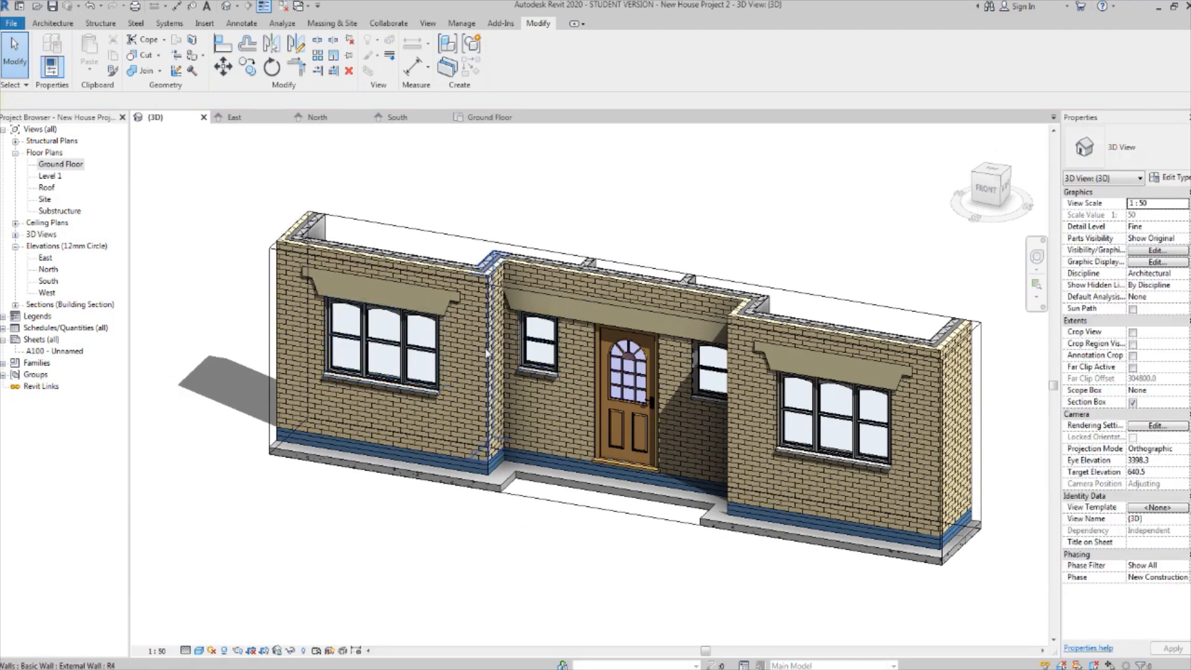
pyautogui.scroll(-3, 402, 329)
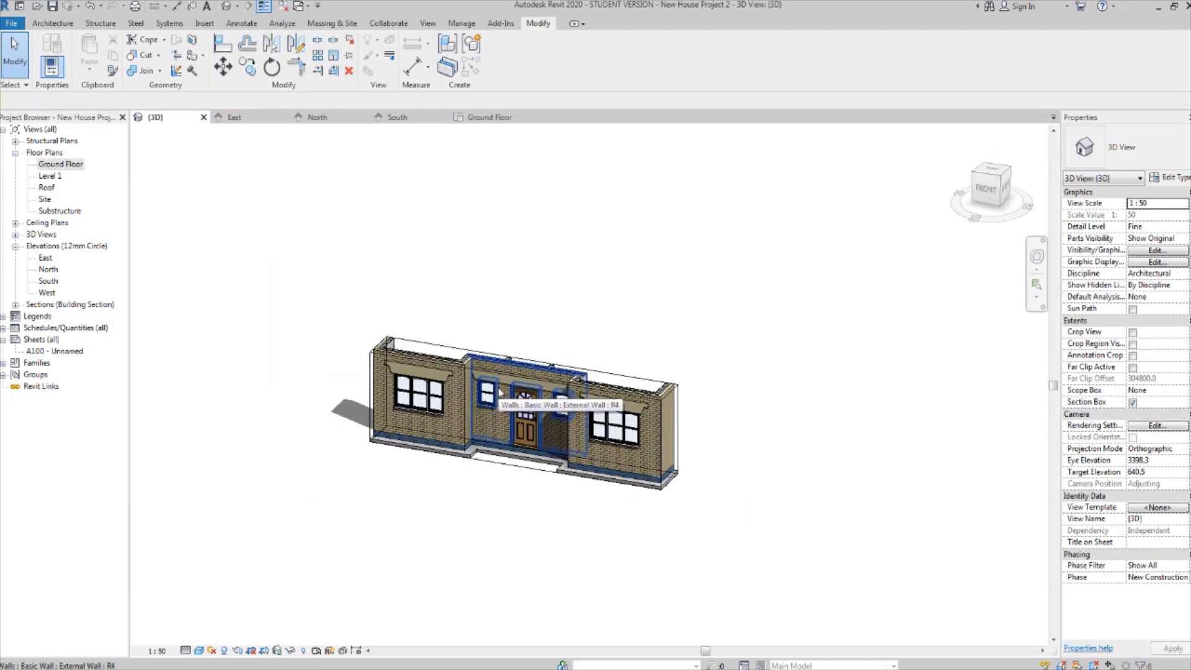
pyautogui.scroll(-3, 500, 391)
pyautogui.keyDown('shift'); pyautogui.moveTo(574, 398); pyautogui.dragTo(598, 519, button='middle'); pyautogui.keyUp('shift')
pyautogui.click(689, 505)
pyautogui.scroll(2, 546, 524)
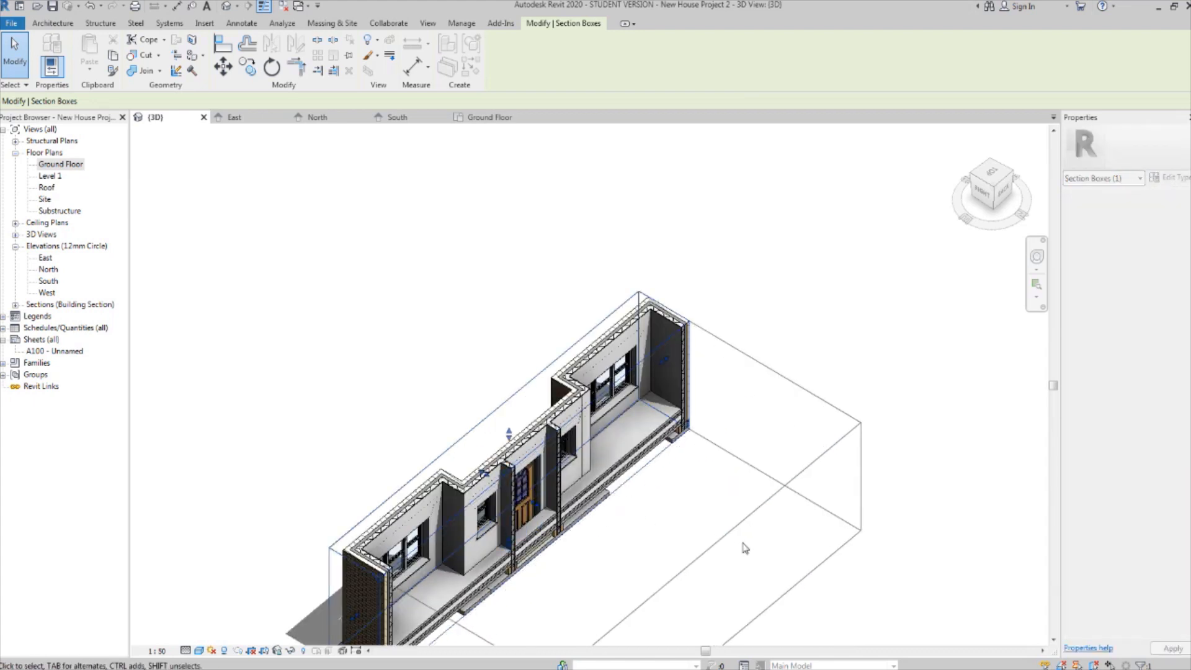
pyautogui.keyDown('shift'); pyautogui.moveTo(745, 548); pyautogui.dragTo(620, 276, button='middle'); pyautogui.keyUp('shift')
pyautogui.scroll(4, 615, 466)
pyautogui.scroll(-5, 685, 452)
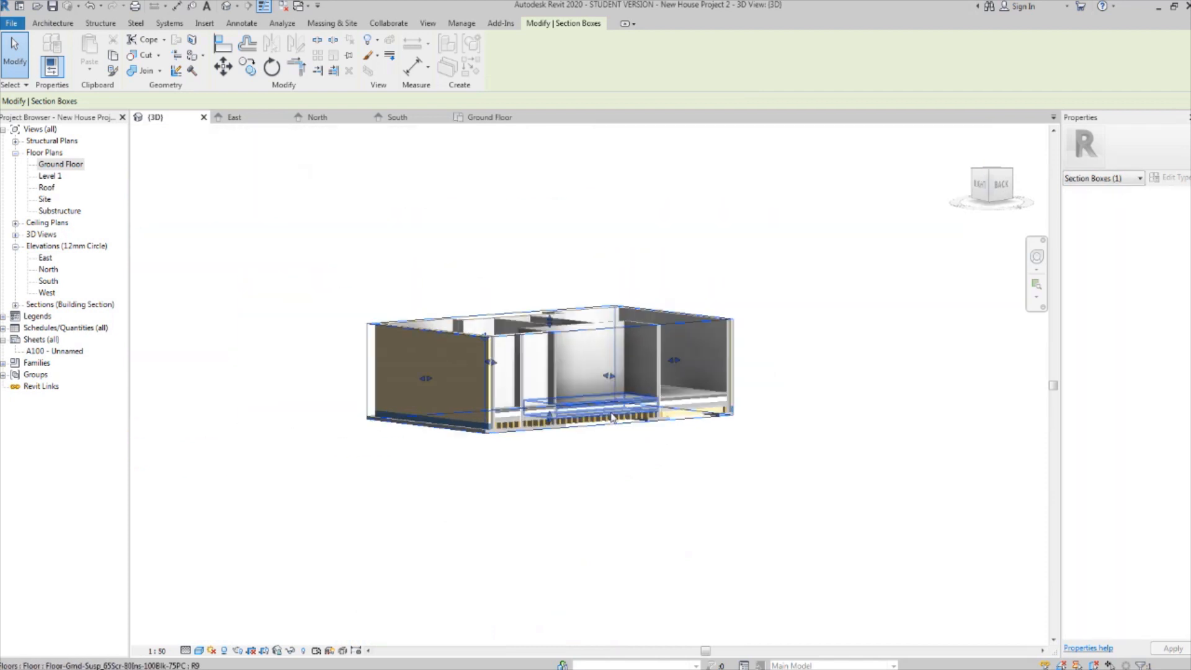
# Extend the section box beyond the rear external wall so it encloses the full depth of the house.
pyautogui.keyDown('shift'); pyautogui.moveTo(686, 451); pyautogui.dragTo(713, 453, button='middle'); pyautogui.keyUp('shift')
pyautogui.moveTo(640, 348); pyautogui.dragTo(688, 372, button='middle')
pyautogui.scroll(2, 619, 369)
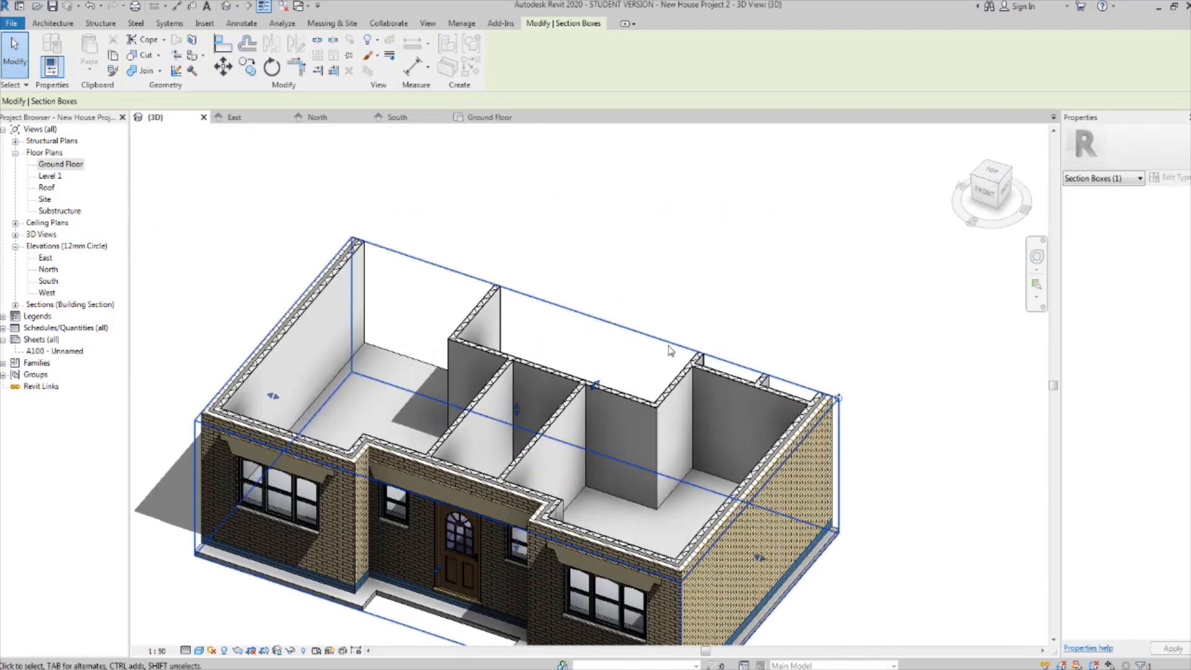
pyautogui.keyDown('shift'); pyautogui.moveTo(608, 384); pyautogui.dragTo(679, 366, button='middle'); pyautogui.keyUp('shift')
pyautogui.moveTo(370, 354); pyautogui.dragTo(410, 349, button='middle')
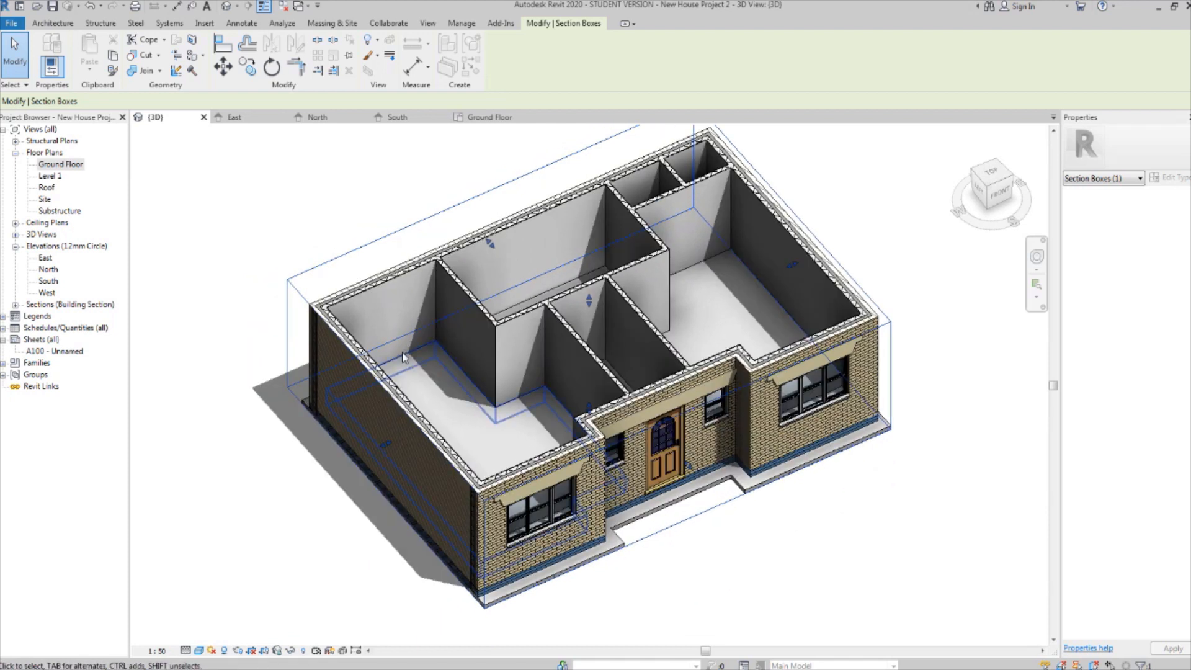
pyautogui.moveTo(703, 372); pyautogui.dragTo(666, 383, button='middle')
pyautogui.scroll(-2, 575, 367)
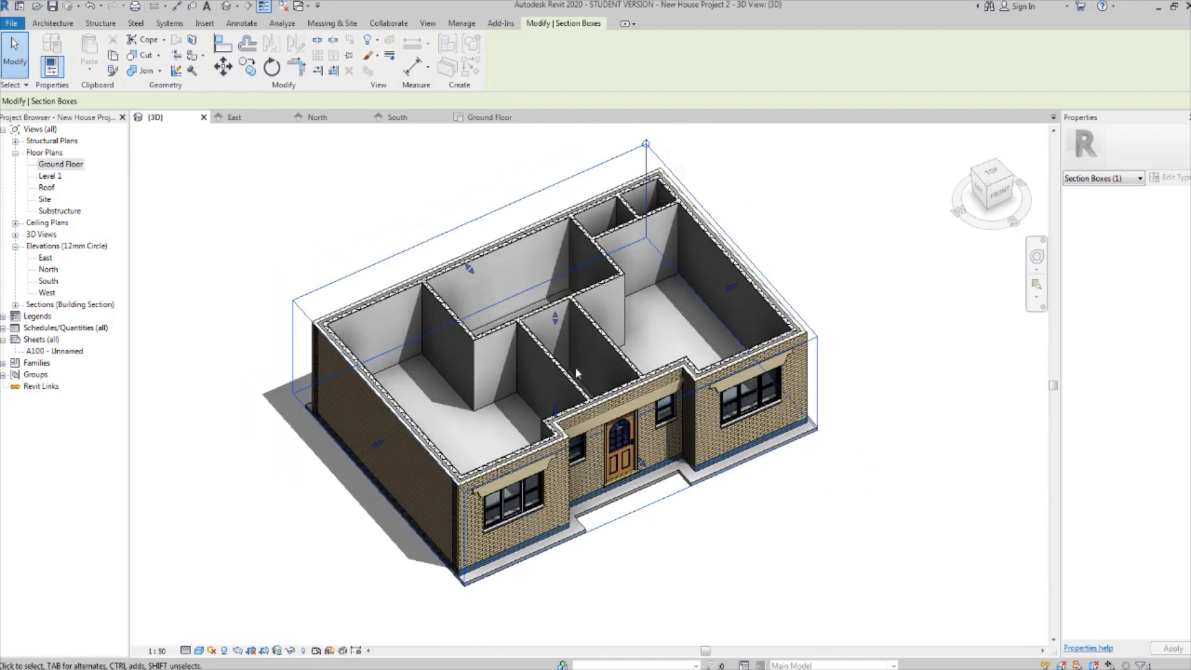
pyautogui.moveTo(222, 300); pyautogui.dragTo(255, 310, button='middle')
# Open the Level 1 floor plan, deselect the section box and examine the external walls and the underlaid ground floor layout.
pyautogui.doubleClick(49, 176)
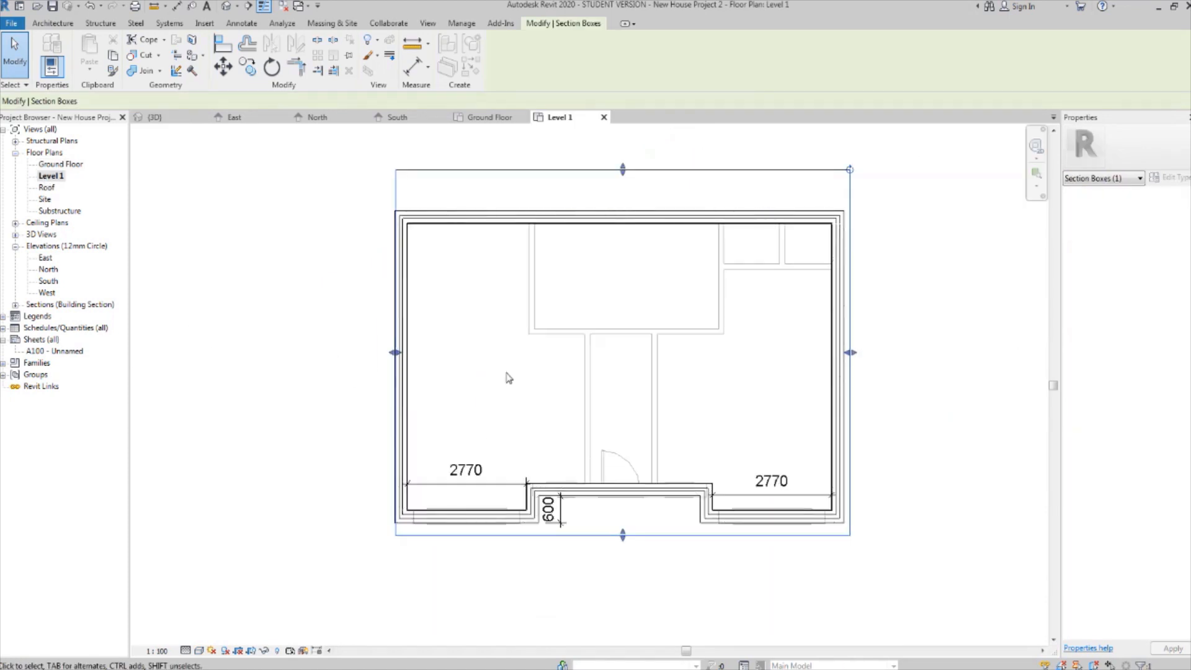
pyautogui.moveTo(510, 343); pyautogui.dragTo(492, 372, button='middle')
pyautogui.scroll(1, 414, 322)
pyautogui.moveTo(415, 322)
pyautogui.mouseDown(button='middle')
pyautogui.moveTo(417, 305)
pyautogui.moveTo(403, 333)
pyautogui.mouseUp(button='middle')
pyautogui.click(294, 179)
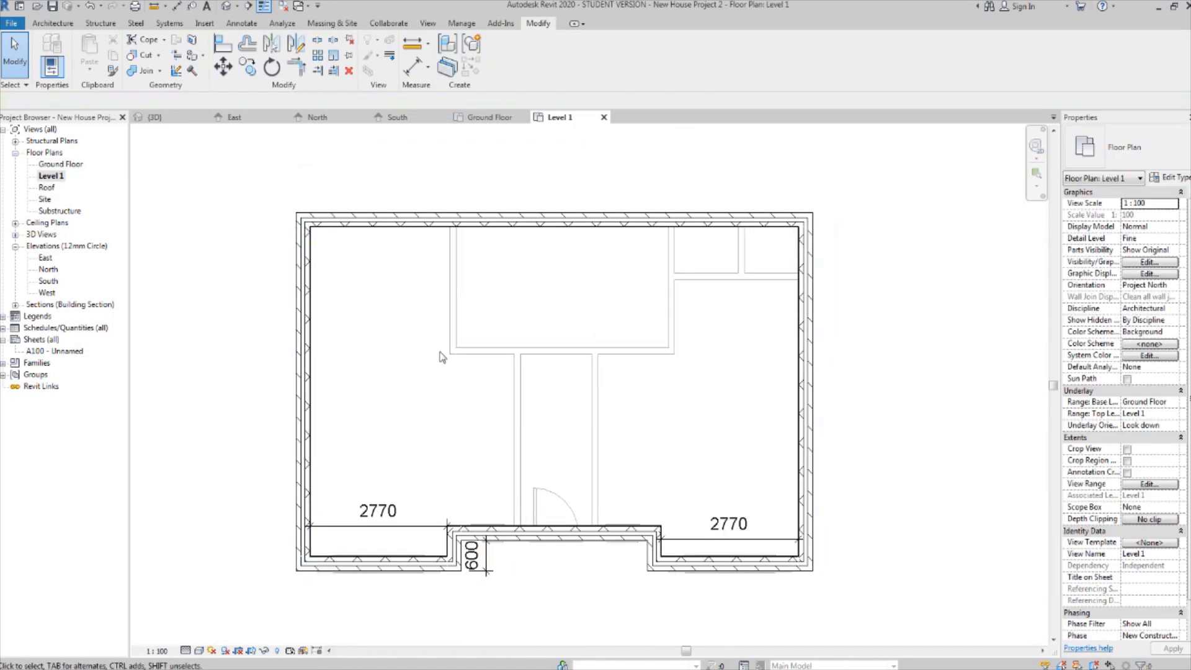
pyautogui.moveTo(472, 362); pyautogui.dragTo(452, 352, button='middle')
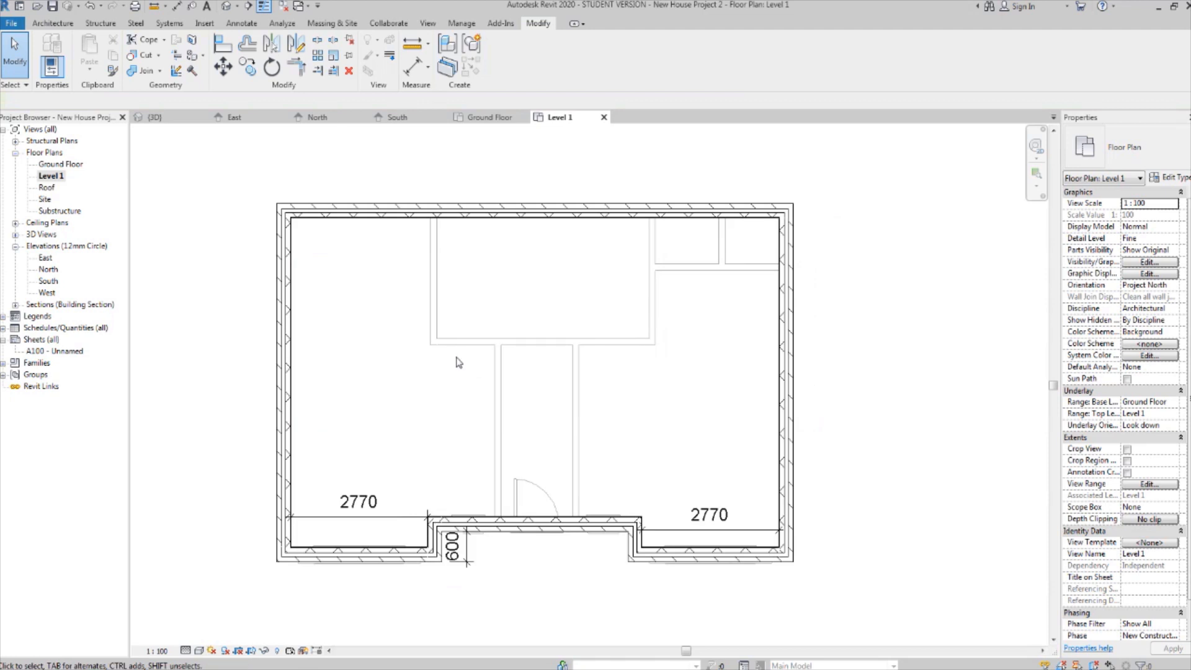
pyautogui.moveTo(595, 385); pyautogui.dragTo(598, 353, button='middle')
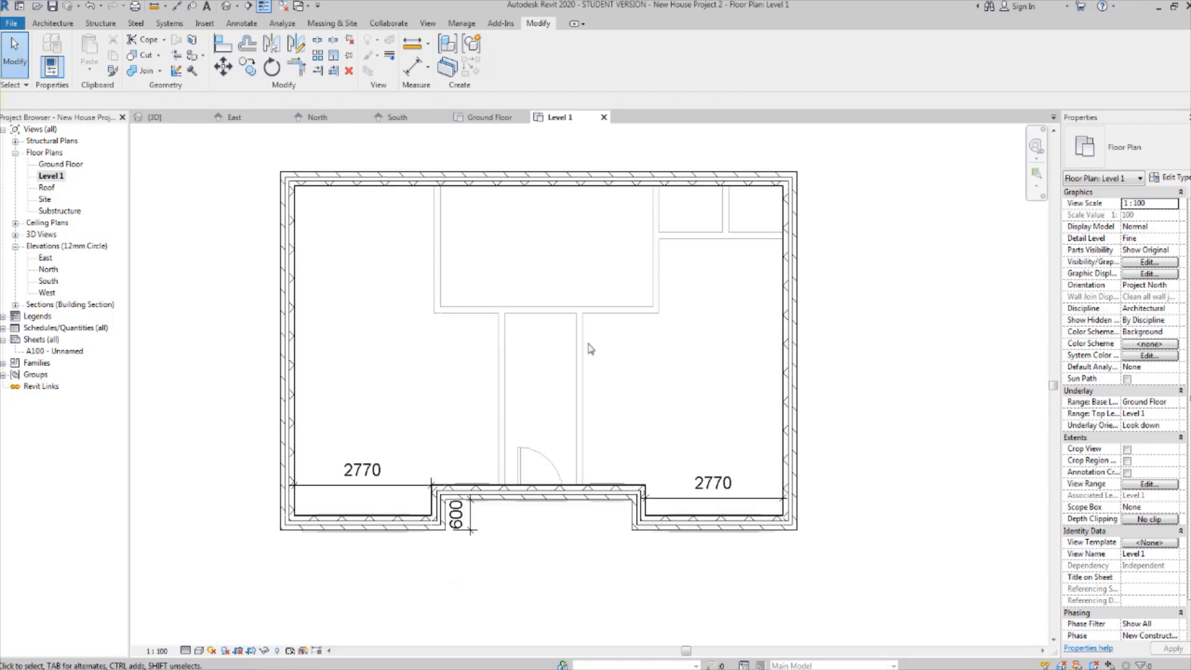
# Compare the internal wall layout of the Ground Floor plan with the Level 1 plan and the 3D view.
pyautogui.doubleClick(60, 164)
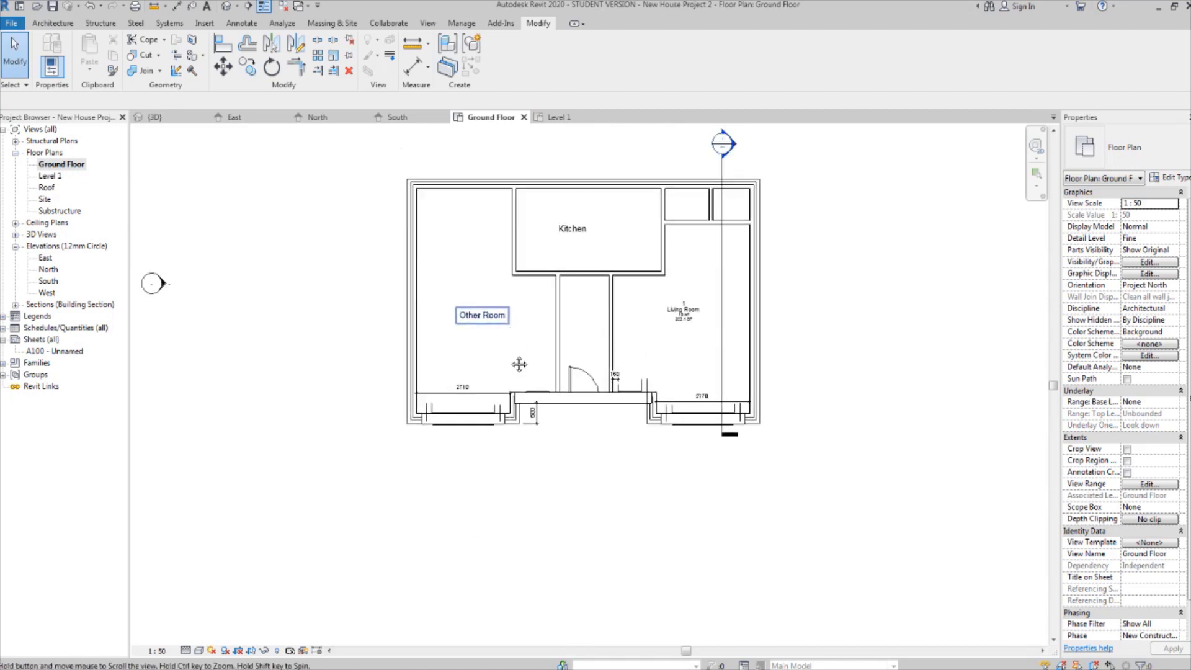
pyautogui.scroll(4, 487, 389)
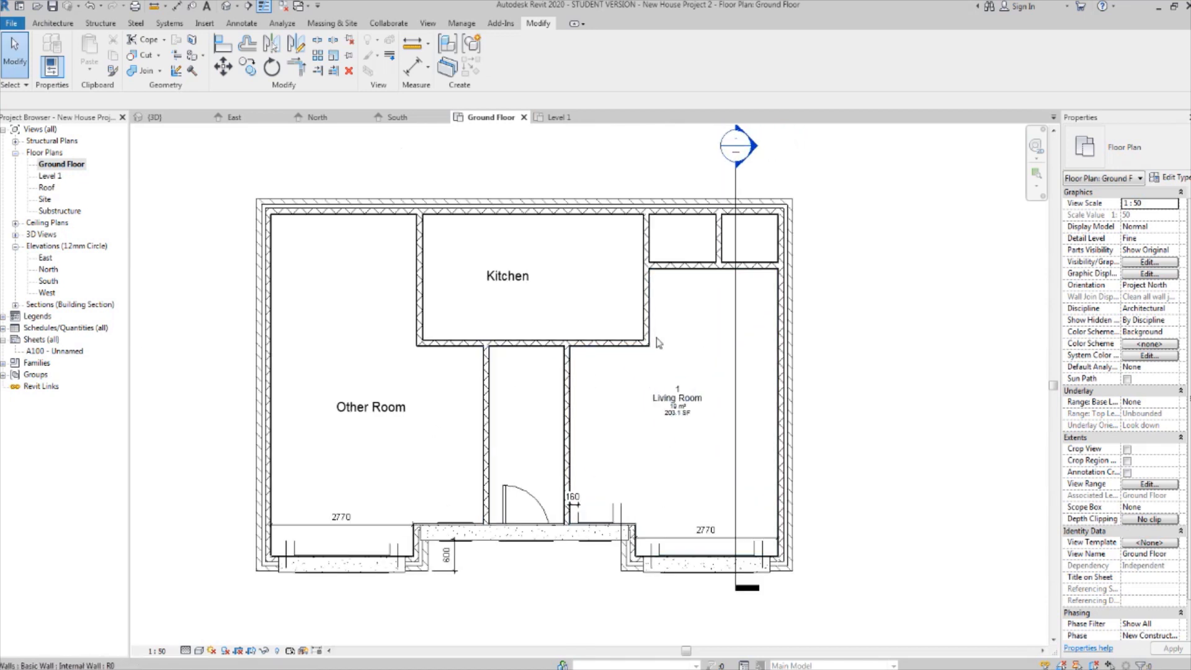
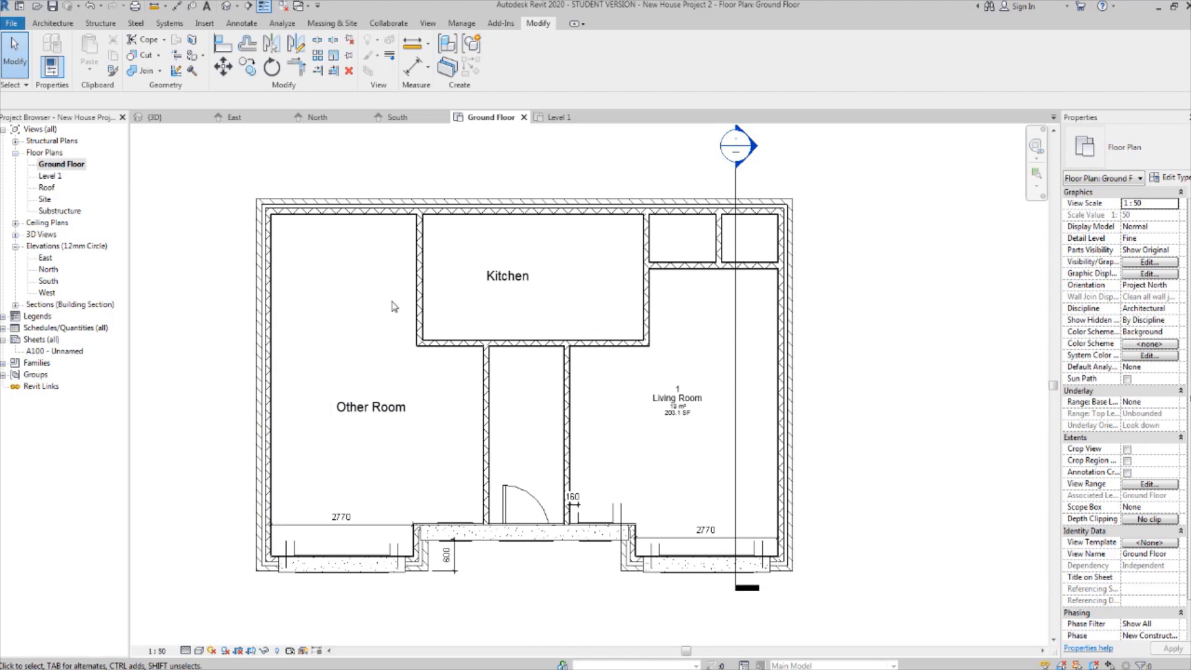
pyautogui.moveTo(323, 337); pyautogui.dragTo(359, 325, button='middle')
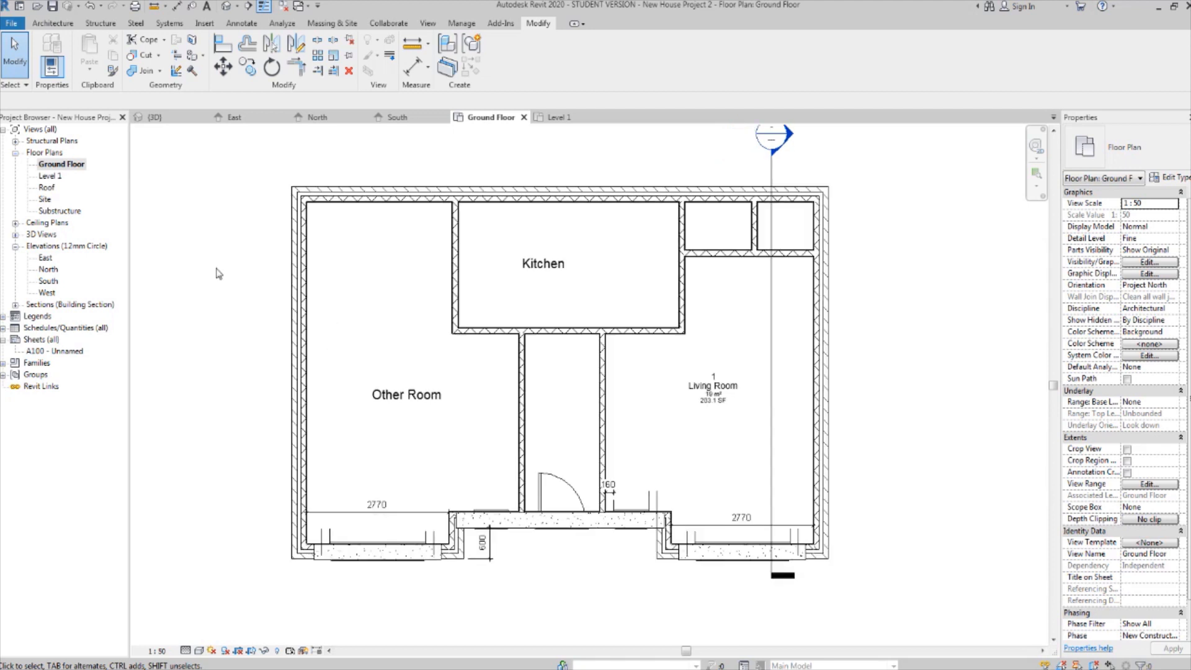
pyautogui.moveTo(219, 273); pyautogui.dragTo(252, 293, button='middle')
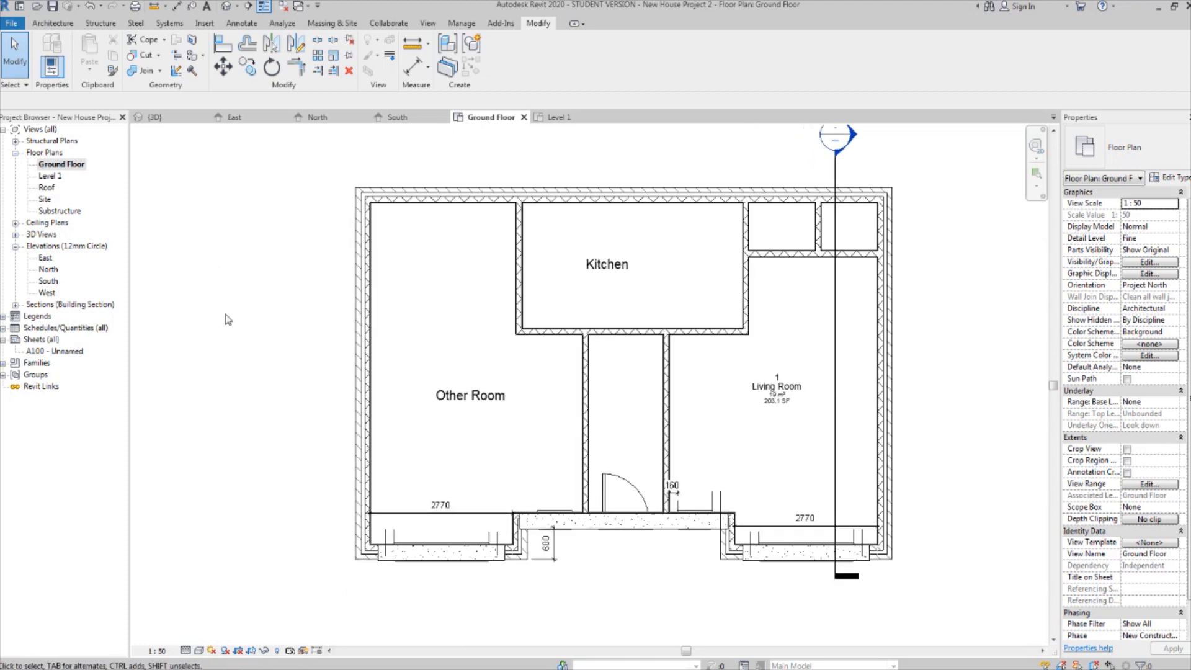
pyautogui.doubleClick(49, 177)
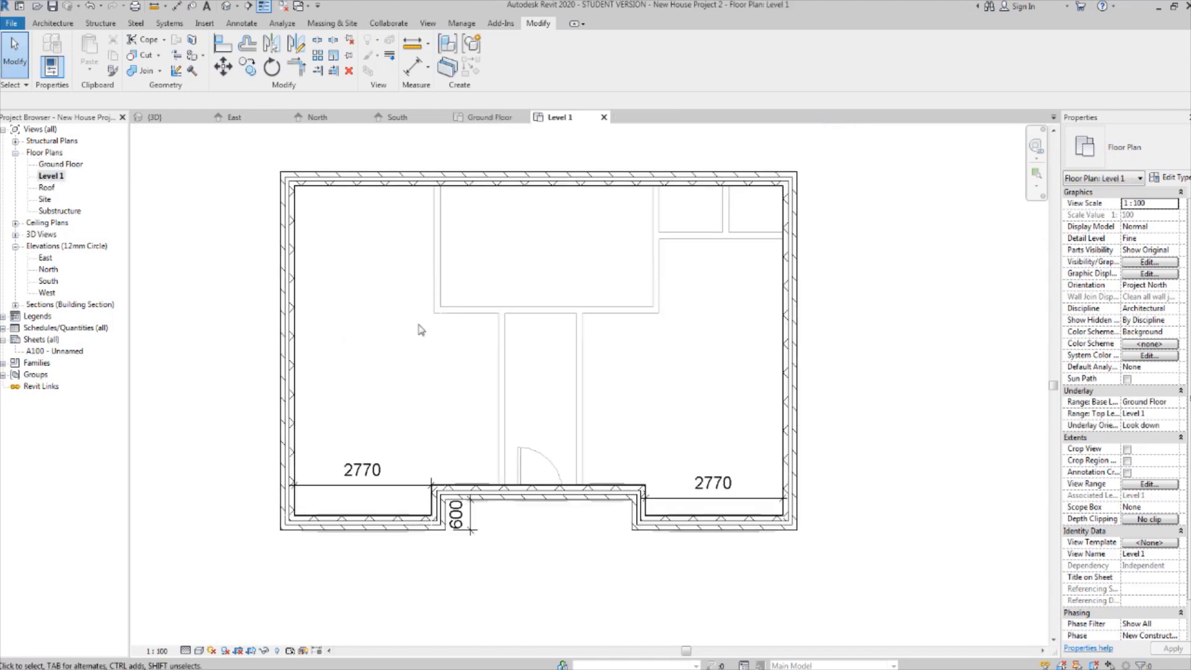
pyautogui.scroll(3, 410, 341)
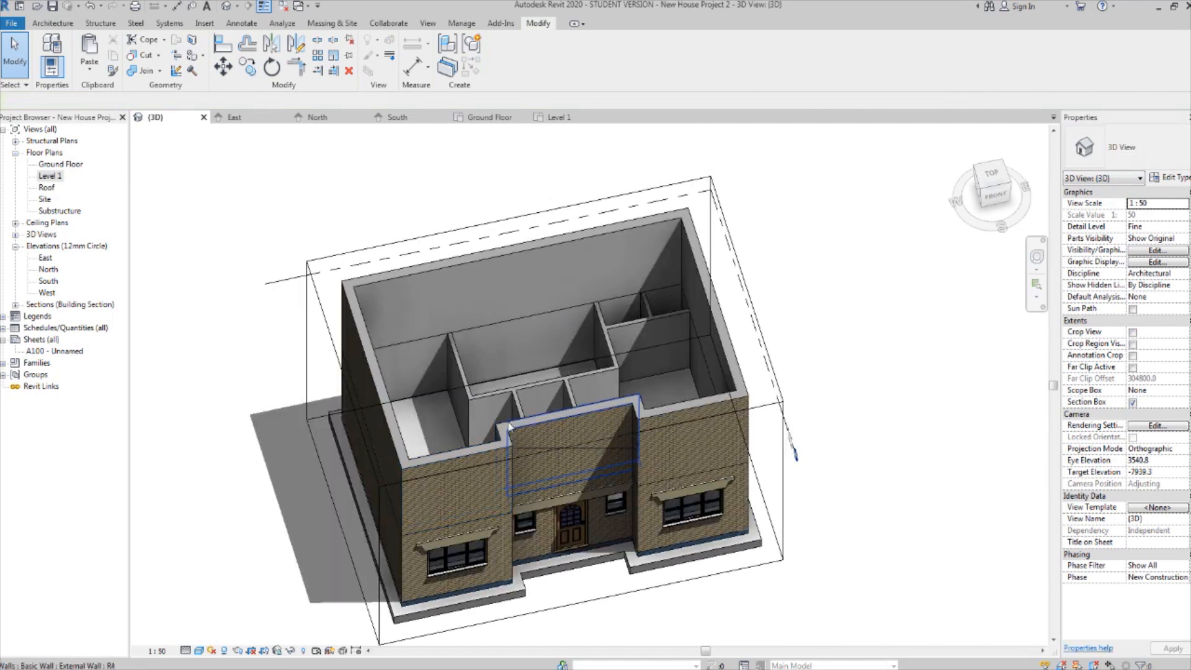
pyautogui.doubleClick(50, 176)
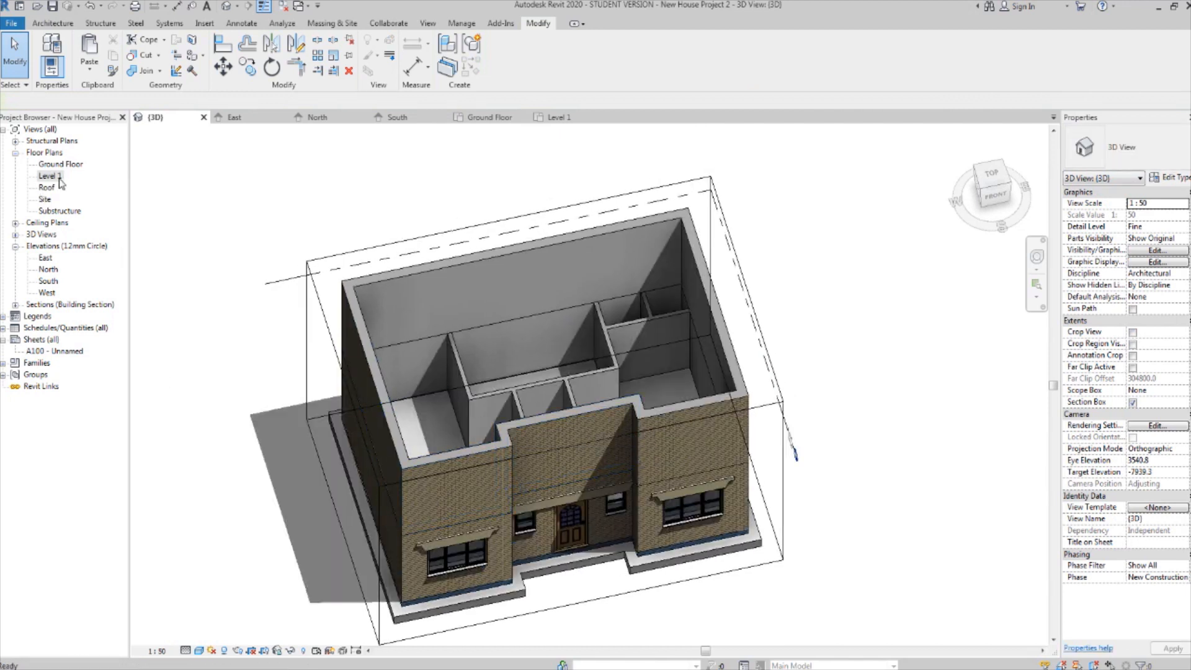
pyautogui.scroll(3, 502, 372)
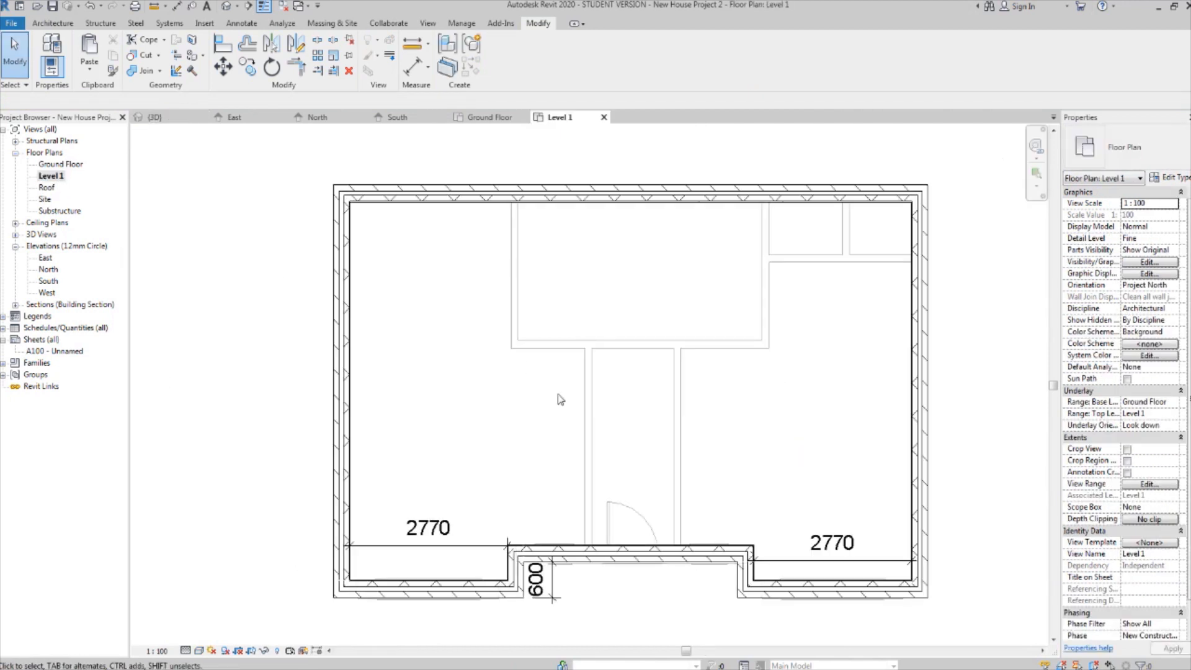
# Copy all the internal walls from the Ground Floor plan and paste them aligned to the selected level, Level 1.
pyautogui.doubleClick(60, 164)
pyautogui.moveTo(528, 397); pyautogui.dragTo(501, 400, button='middle')
pyautogui.click(558, 404)
pyautogui.keyDown('ctrl'); pyautogui.click(533, 341); pyautogui.keyUp('ctrl')
pyautogui.keyDown('ctrl'); pyautogui.click(495, 311); pyautogui.keyUp('ctrl')
pyautogui.keyDown('ctrl'); pyautogui.click(641, 370); pyautogui.keyUp('ctrl')
pyautogui.keyDown('ctrl'); pyautogui.moveTo(822, 282); pyautogui.dragTo(713, 233); pyautogui.keyUp('ctrl')
pyautogui.scroll(1, 809, 234)
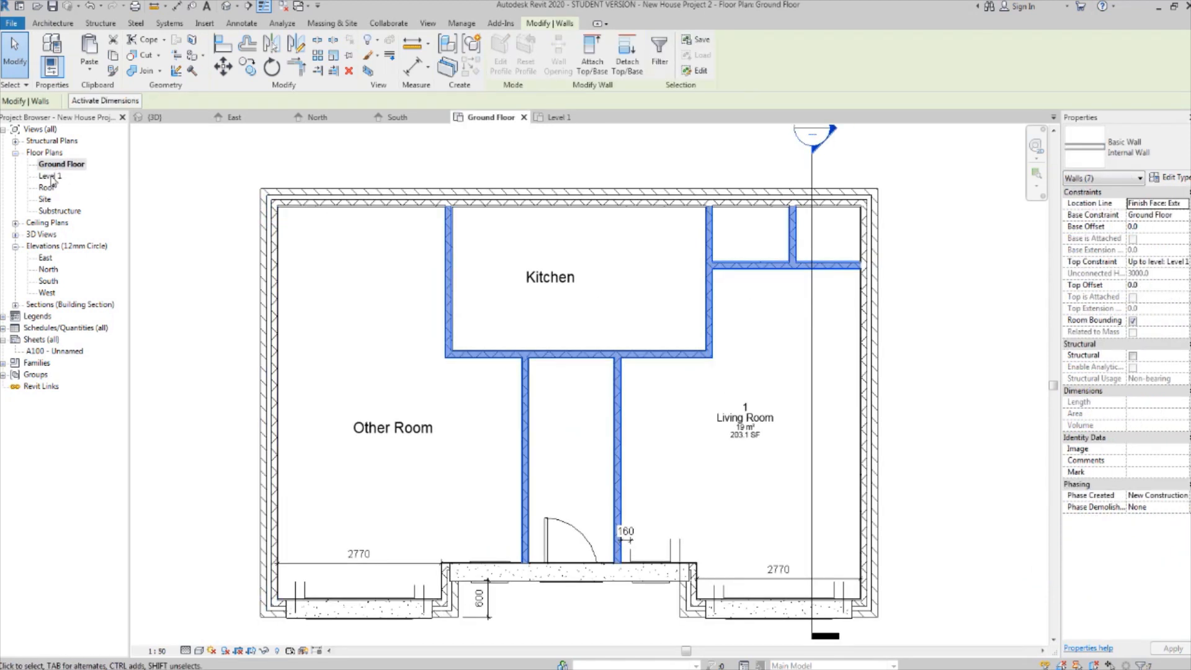
pyautogui.click(90, 73)
pyautogui.click(142, 120)
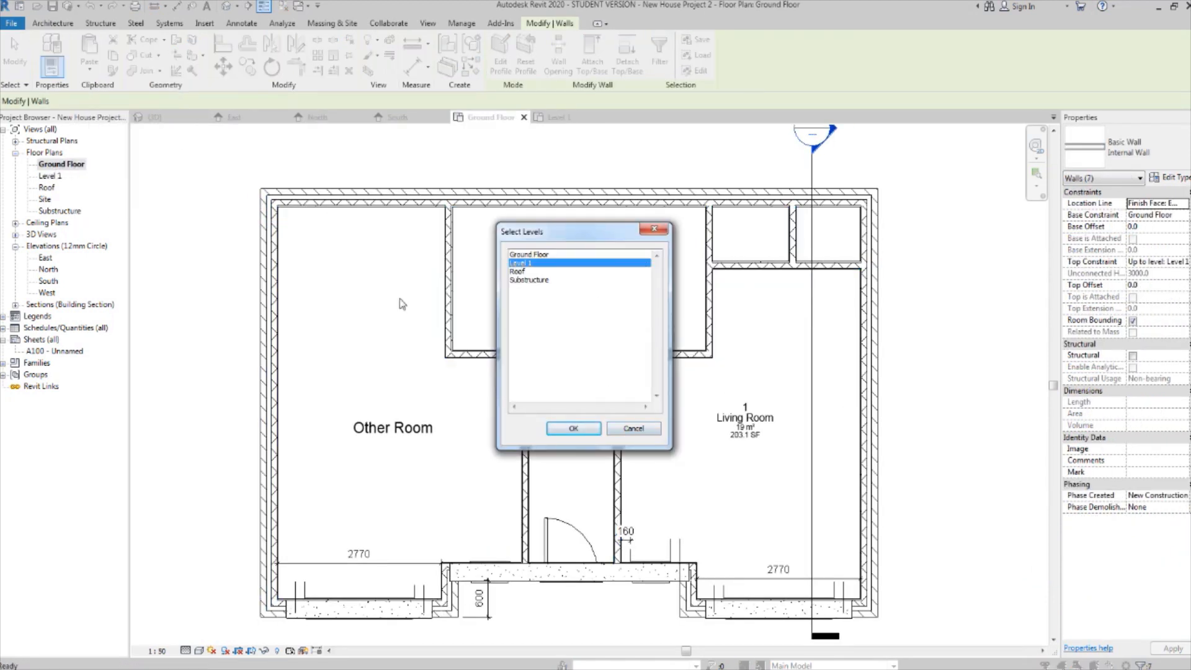
pyautogui.click(576, 429)
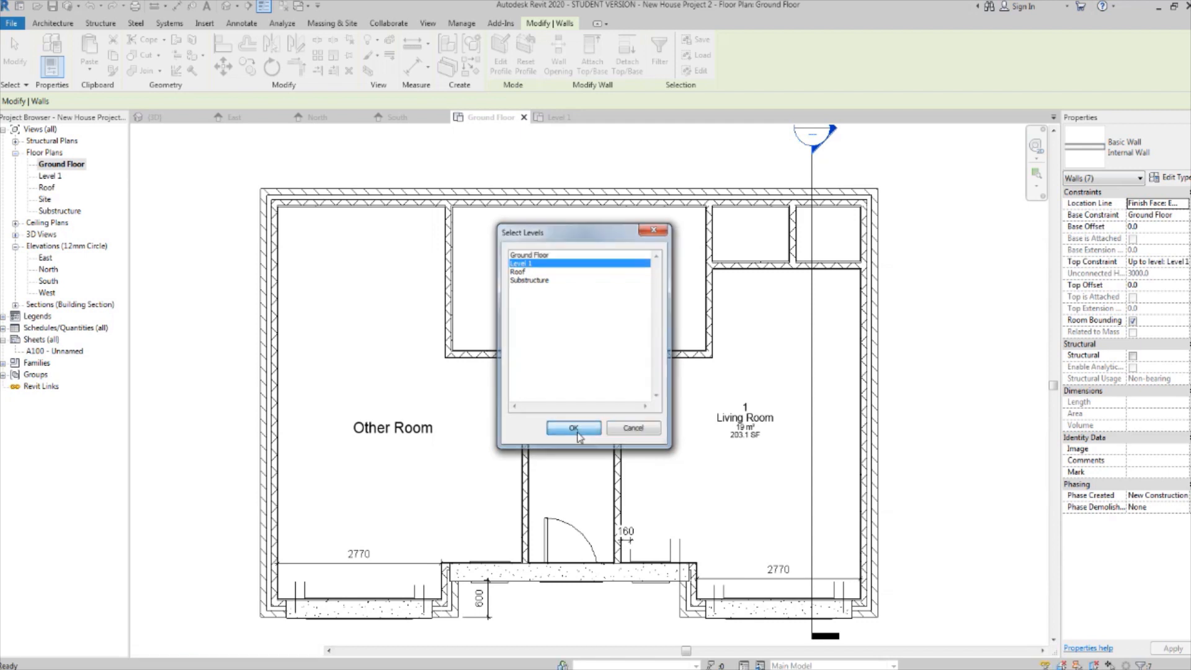
# Review the Ground Floor plan and open the Level 1 floor plan to check the pasted internal walls.
pyautogui.scroll(-2, 547, 440)
pyautogui.moveTo(549, 422); pyautogui.dragTo(442, 435, button='middle')
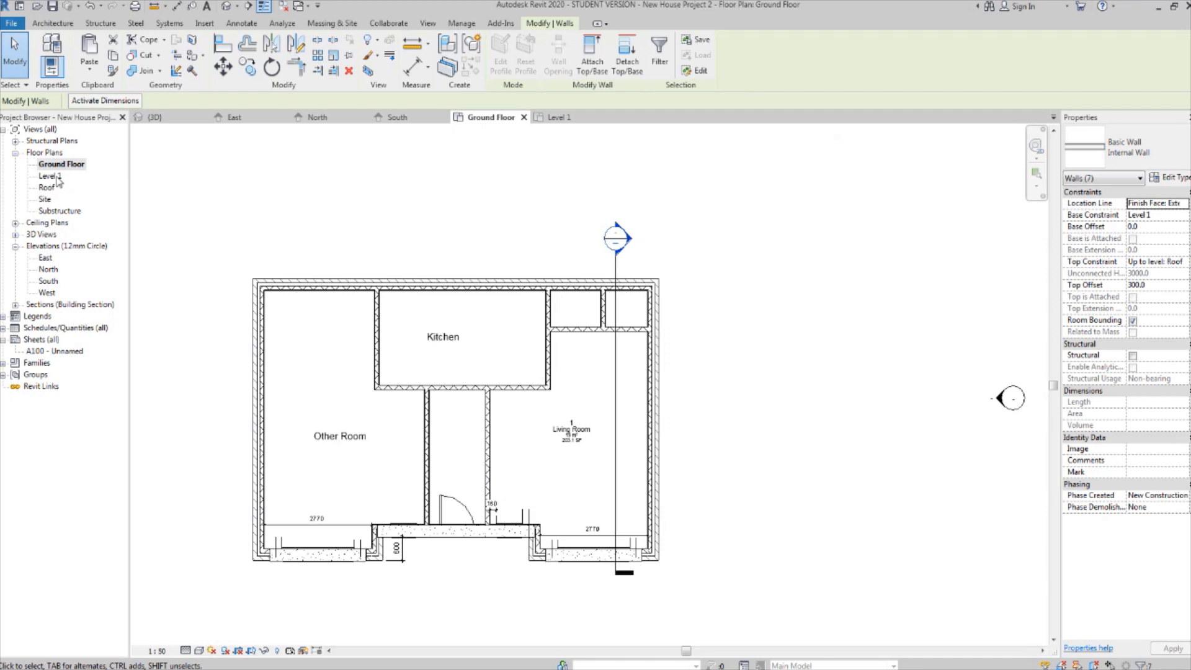
pyautogui.scroll(2, 340, 348)
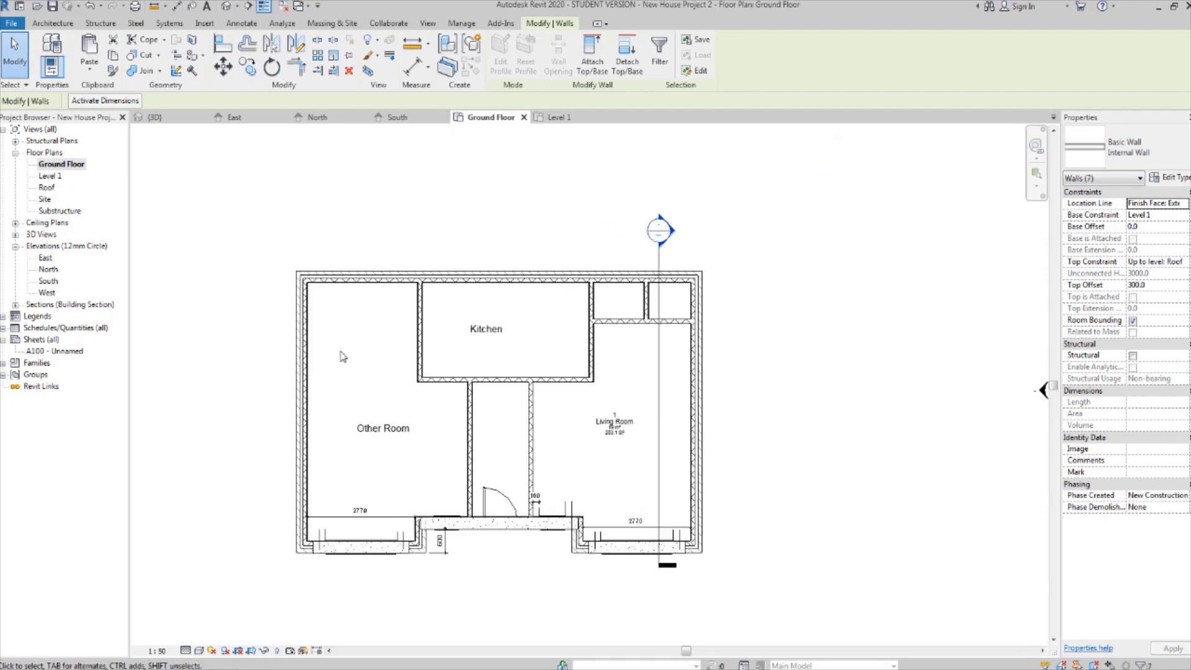
pyautogui.moveTo(341, 338); pyautogui.dragTo(338, 278, button='middle')
pyautogui.scroll(2, 338, 273)
pyautogui.scroll(-1, 335, 263)
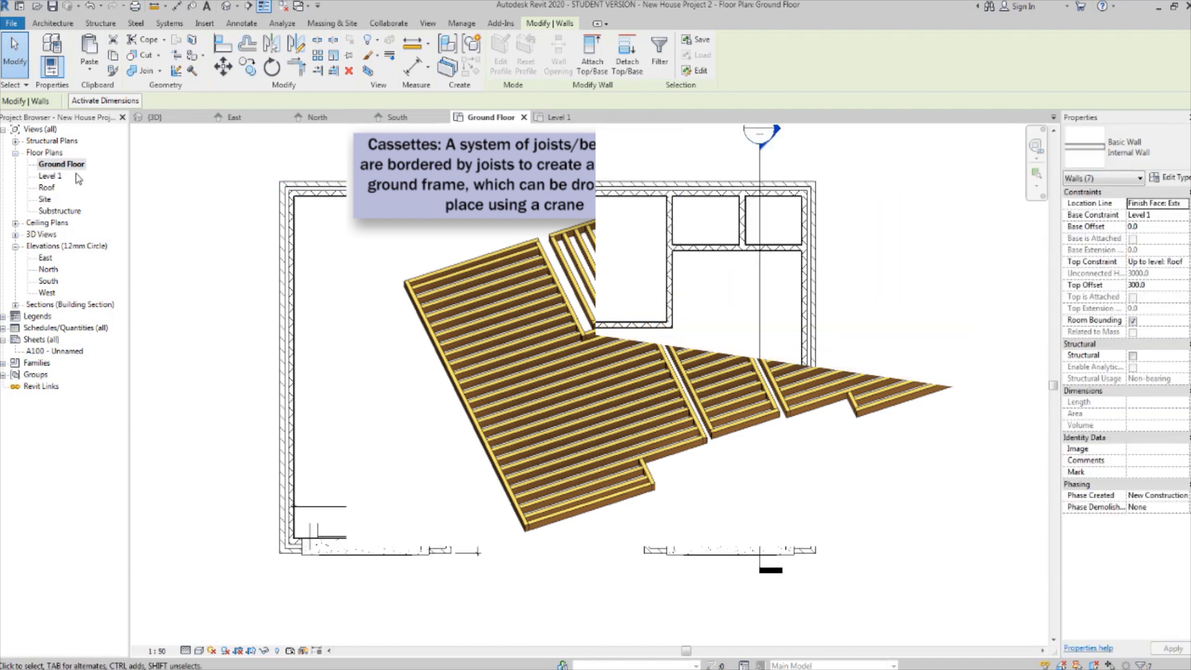
pyautogui.moveTo(380, 292); pyautogui.dragTo(335, 292, button='middle')
pyautogui.scroll(-2, 335, 292)
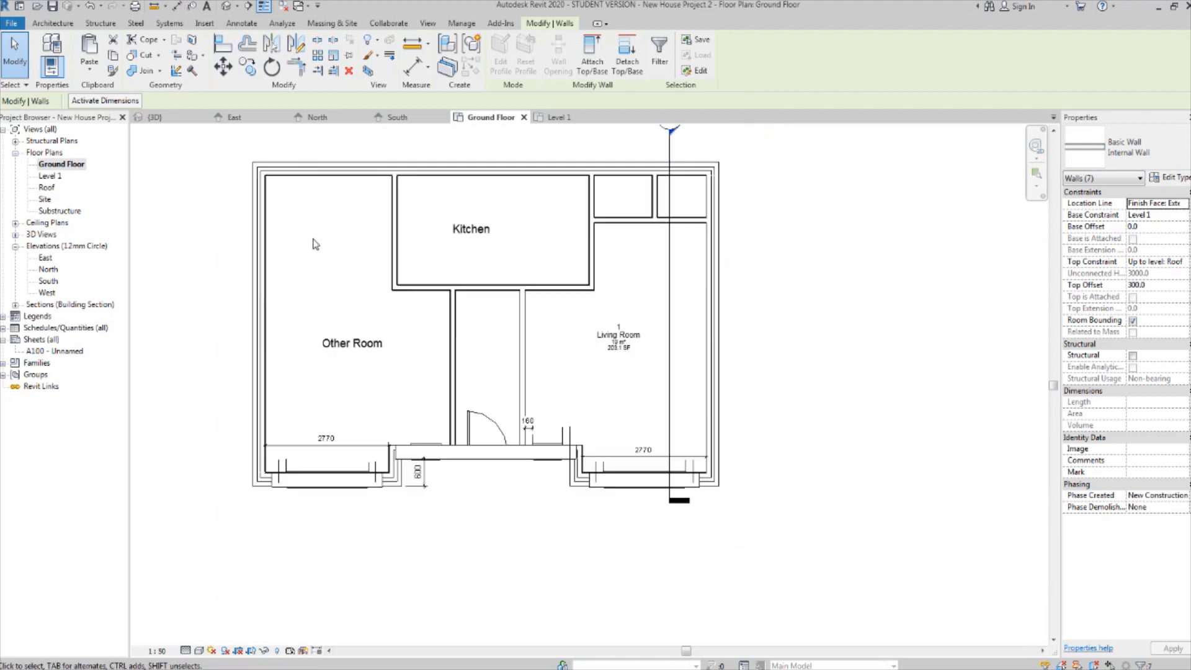
pyautogui.scroll(1, 319, 299)
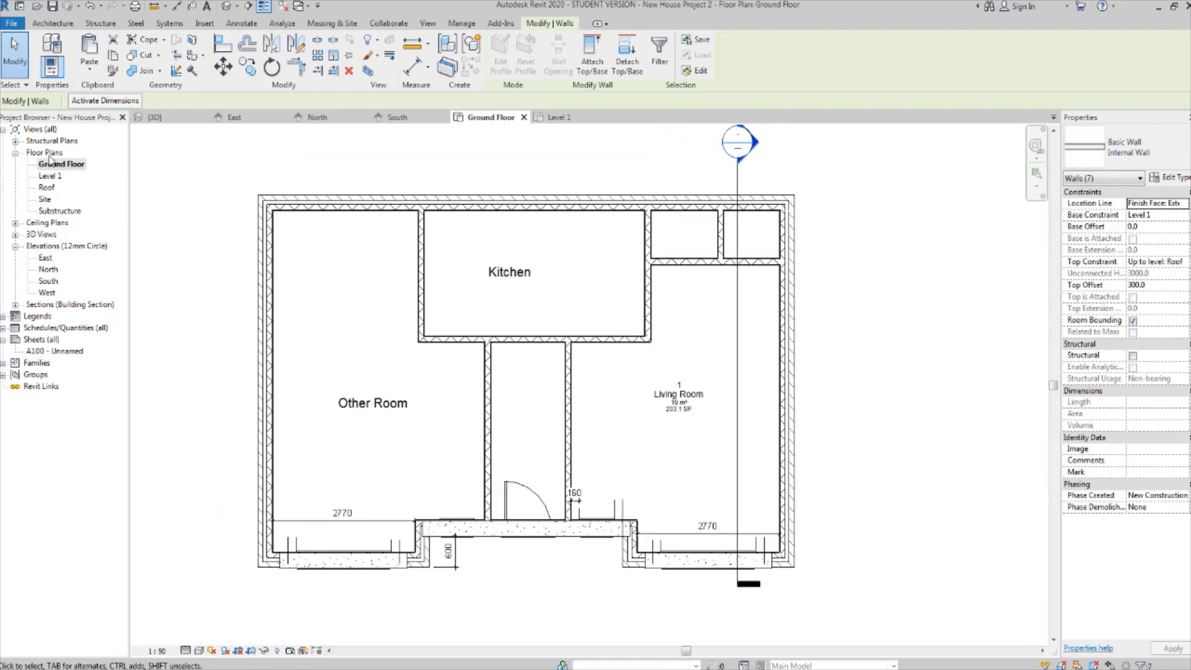
pyautogui.doubleClick(50, 175)
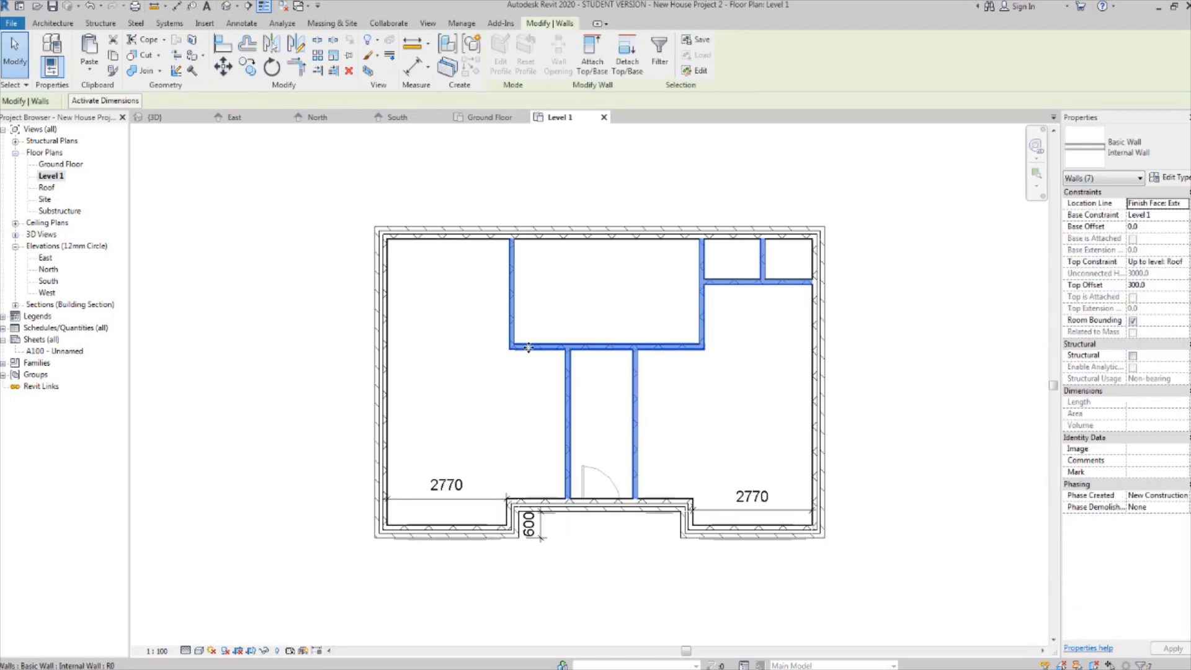
# Create a beam system on Level 1 across the rear middle room, with the beams running front to back.
pyautogui.moveTo(526, 348); pyautogui.dragTo(534, 351, button='middle')
pyautogui.click(519, 416)
pyautogui.scroll(1, 504, 394)
pyautogui.moveTo(489, 391); pyautogui.dragTo(445, 371, button='middle')
pyautogui.moveTo(426, 307); pyautogui.dragTo(407, 273, button='middle')
pyautogui.scroll(1, 428, 303)
pyautogui.press('b')
pyautogui.press('s')
pyautogui.click(560, 55)
pyautogui.scroll(5, 469, 180)
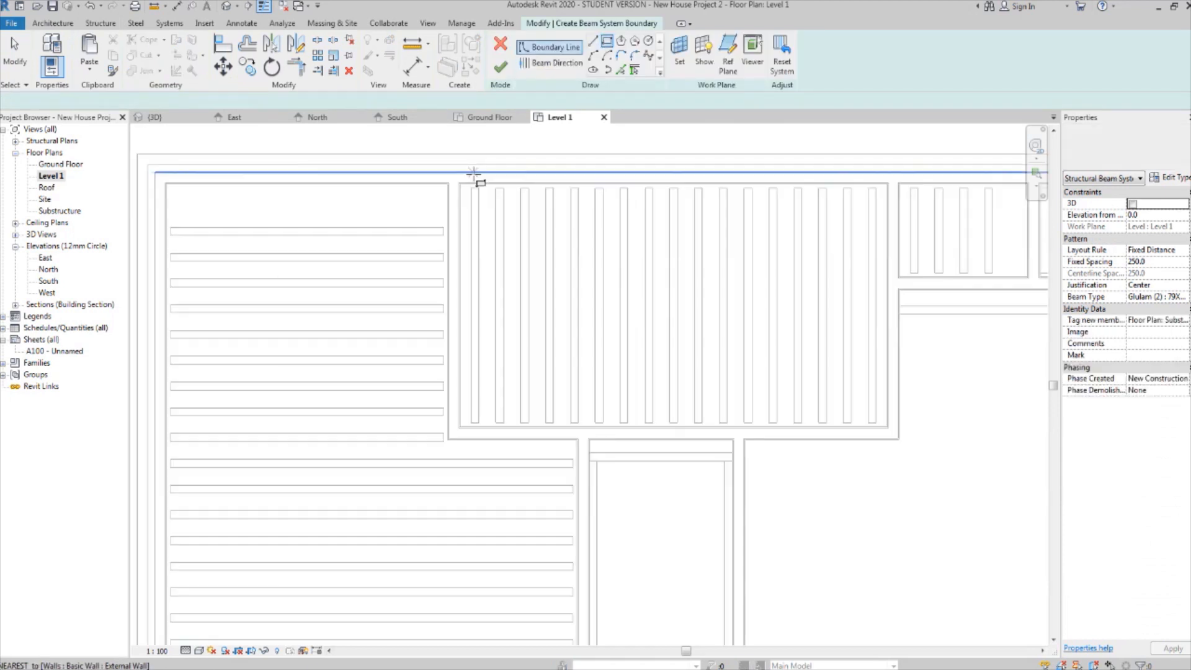
pyautogui.click(450, 178)
pyautogui.scroll(-3, 364, 436)
pyautogui.click(802, 487)
pyautogui.click(550, 63)
pyautogui.click(613, 266)
pyautogui.click(501, 67)
pyautogui.scroll(-1, 495, 189)
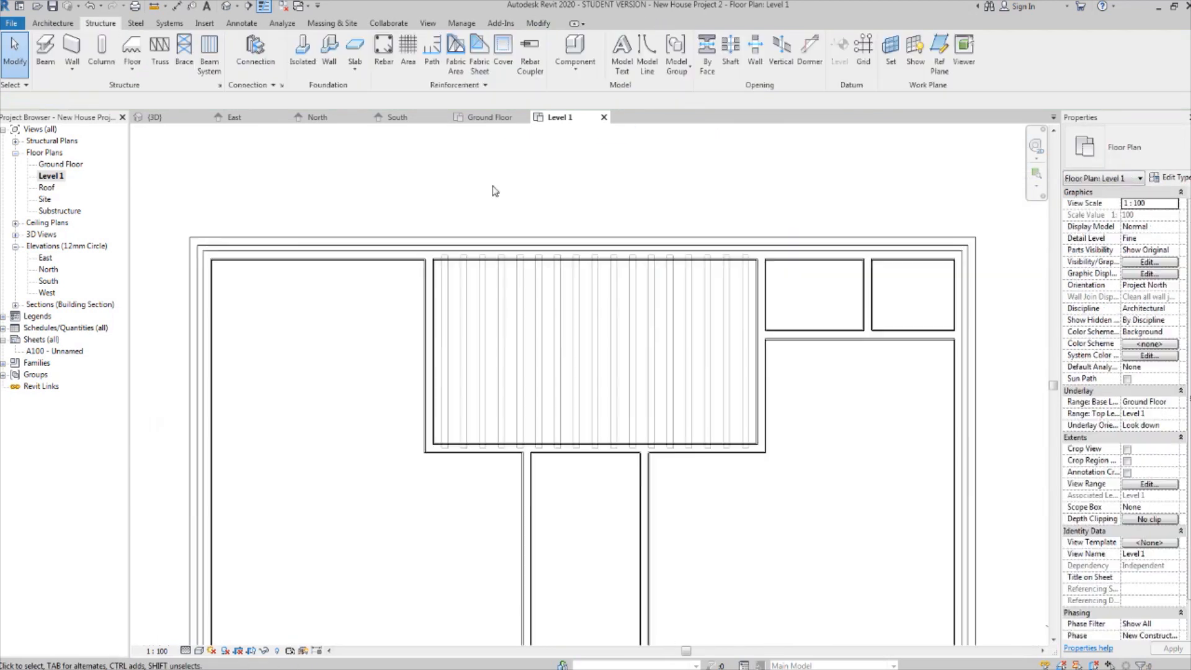
# Create another beam system with one rectangular boundary spanning the two small rooms in the rear right corner.
pyautogui.scroll(7, 689, 223)
pyautogui.press('b')
pyautogui.press('s')
pyautogui.click(561, 55)
pyautogui.click(607, 41)
pyautogui.click(385, 270)
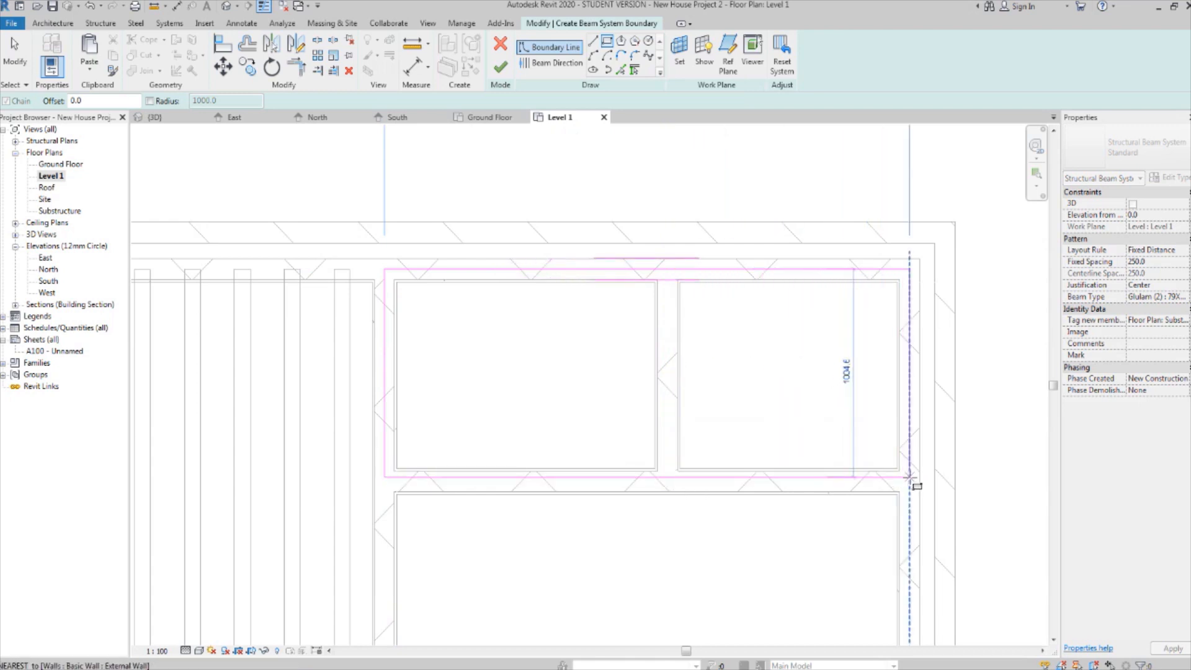
pyautogui.click(909, 481)
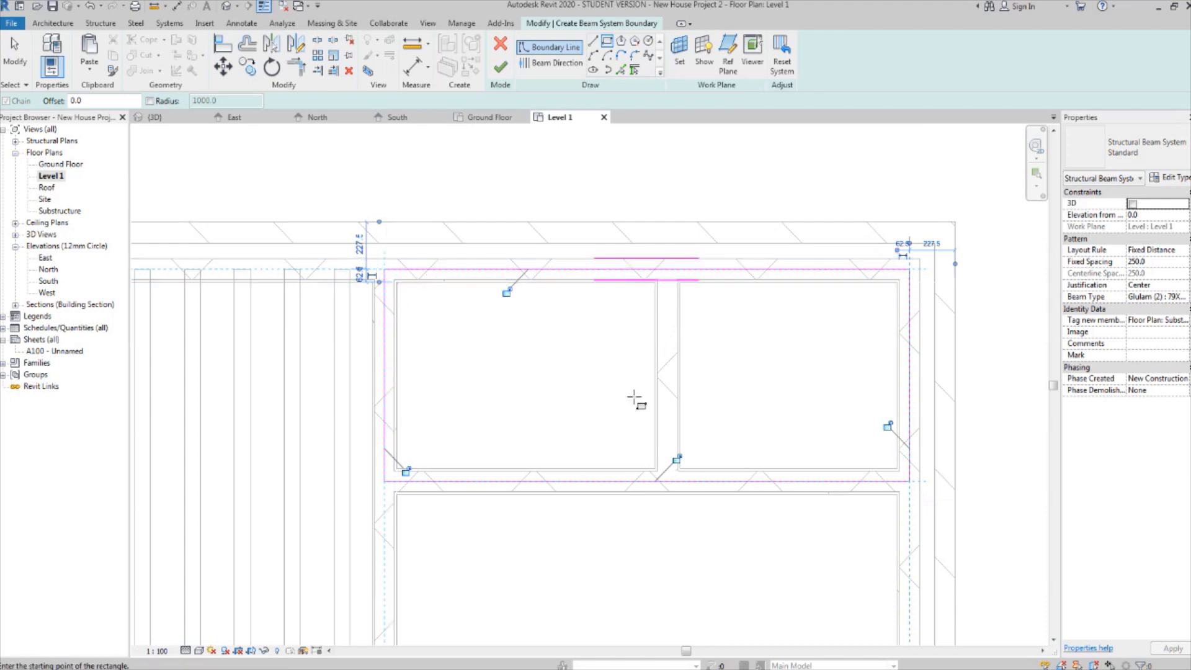
pyautogui.click(502, 66)
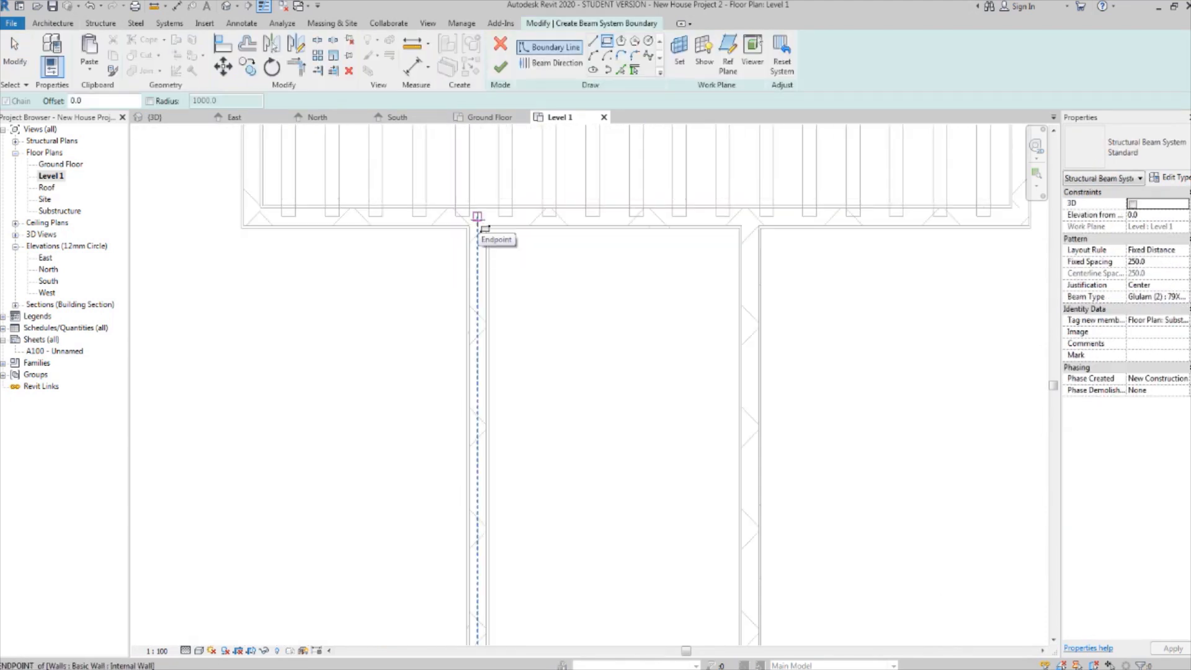
pyautogui.scroll(4, 478, 217)
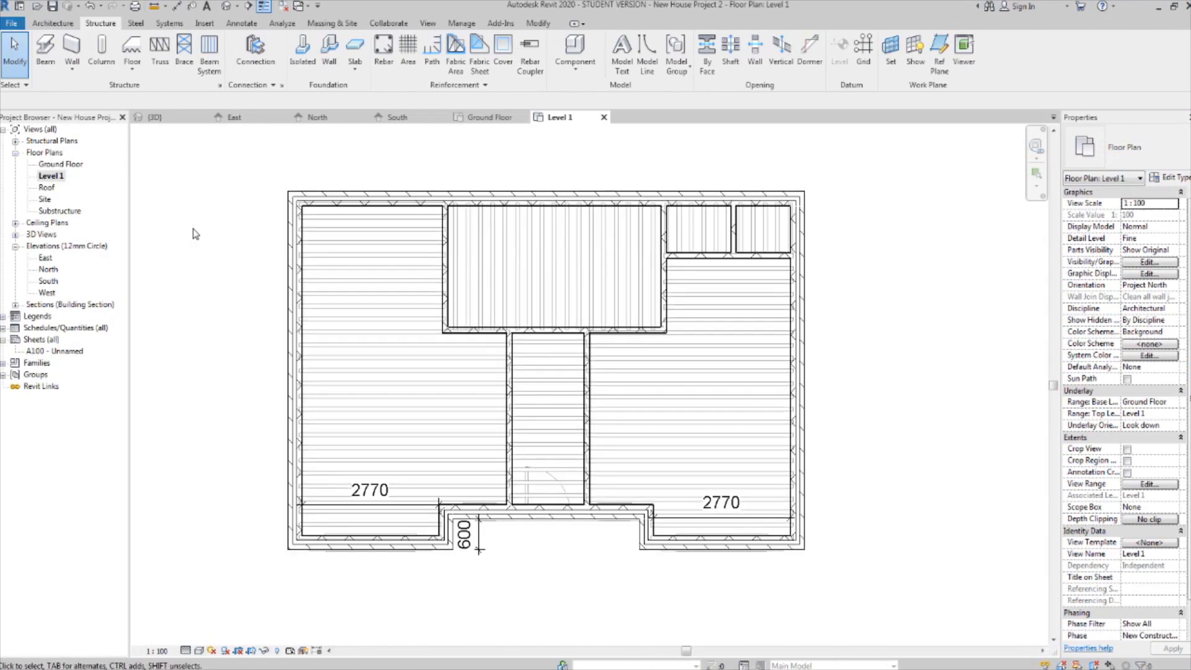
# Start a sketched ceiling on Level 1 and pick the inner faces of the left room's rear and left external walls as boundary.
pyautogui.moveTo(223, 204); pyautogui.dragTo(247, 239, button='middle')
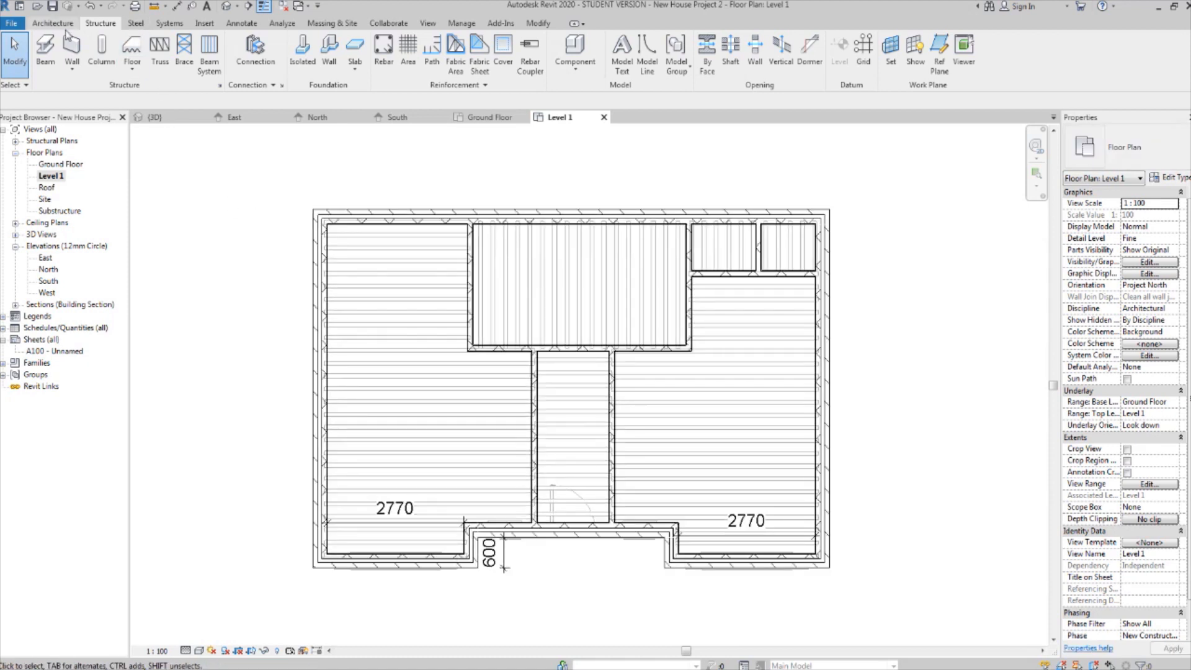
pyautogui.click(59, 25)
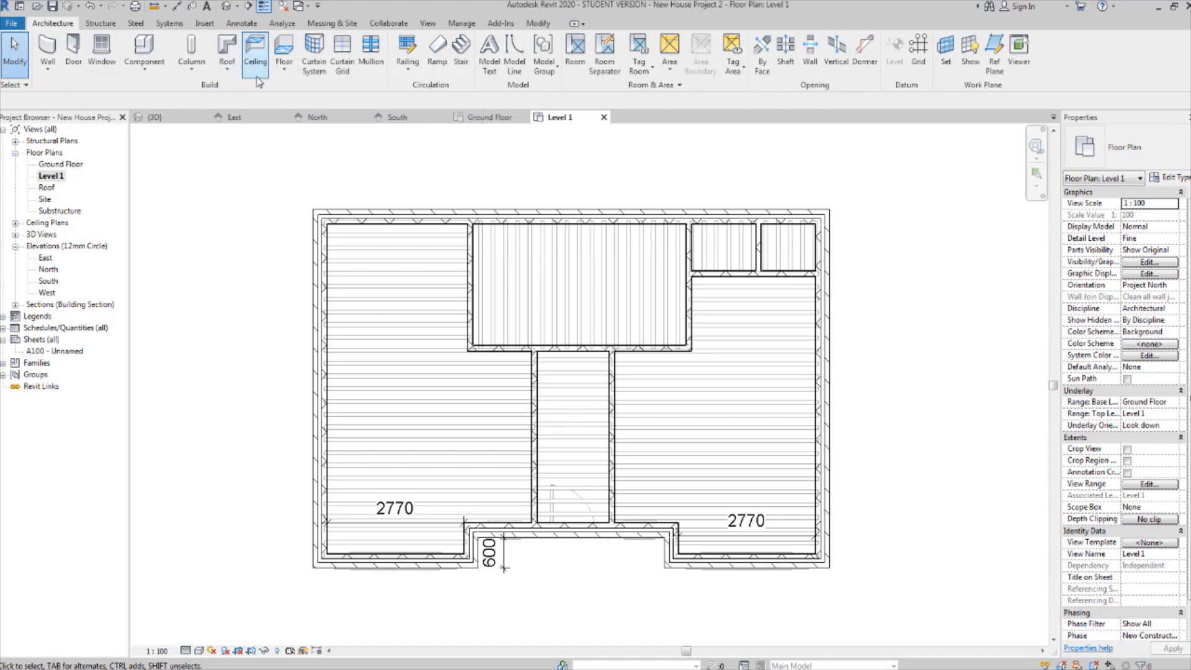
pyautogui.click(257, 64)
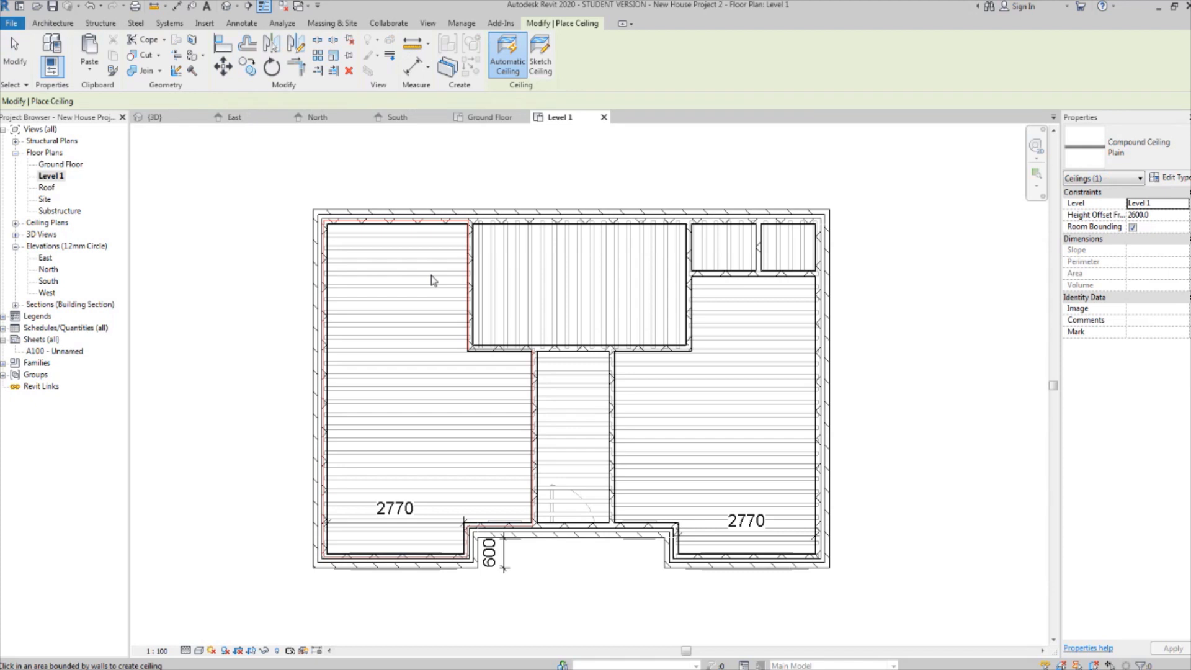
pyautogui.click(551, 62)
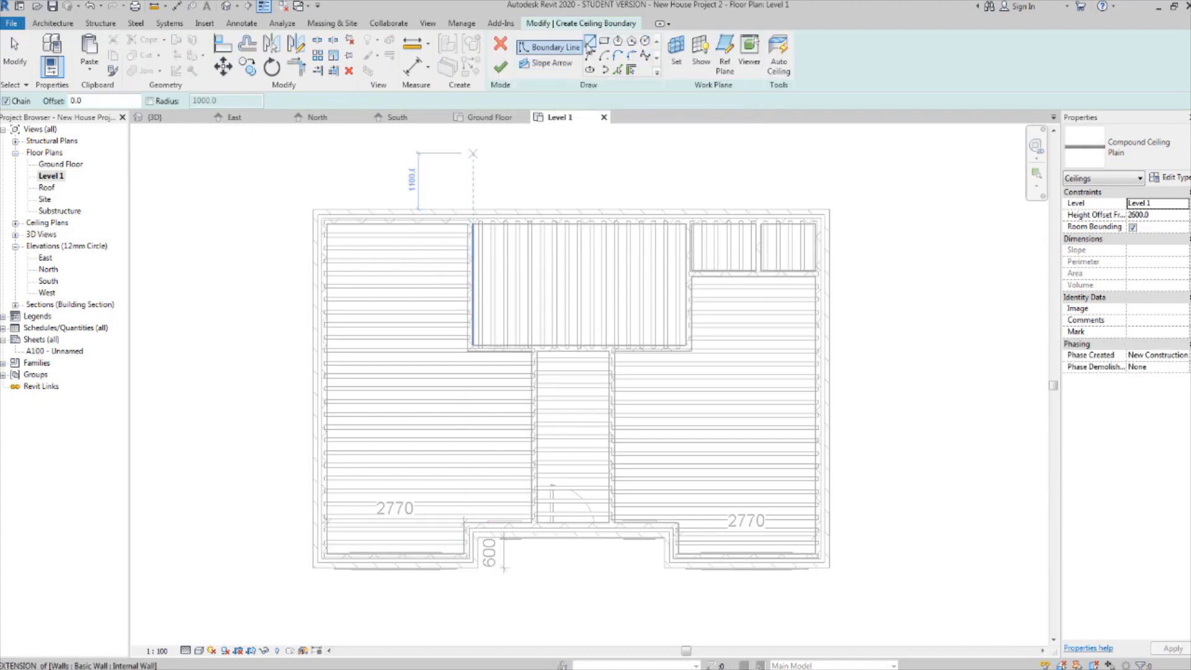
pyautogui.scroll(8, 369, 237)
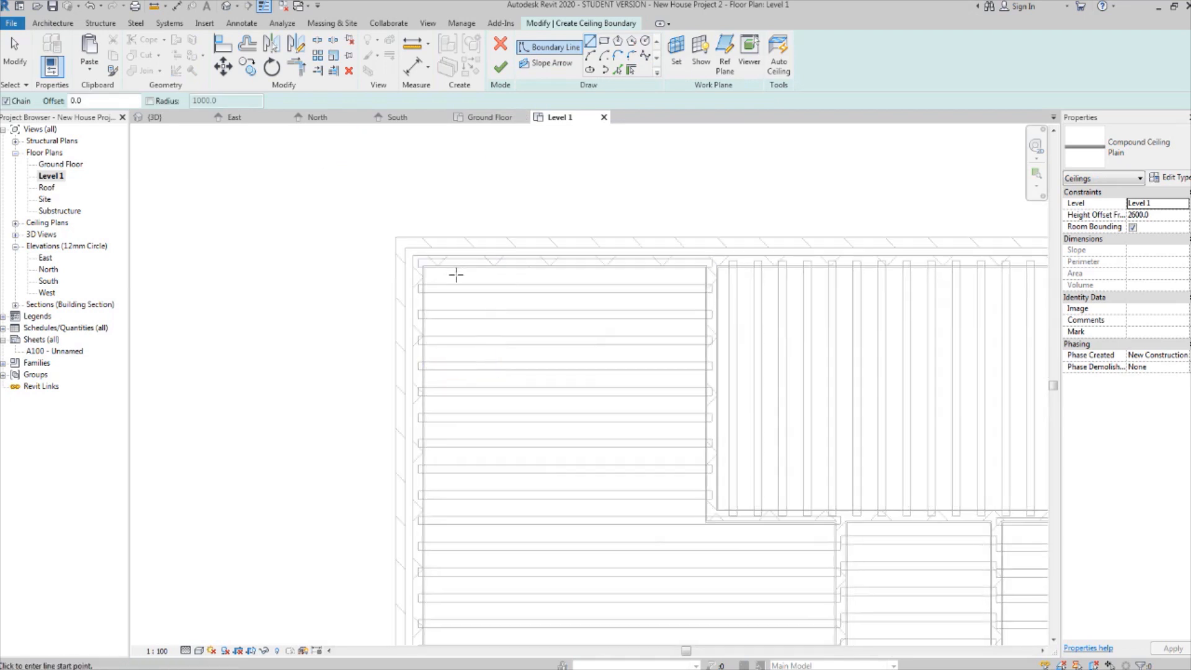
pyautogui.scroll(-3, 464, 263)
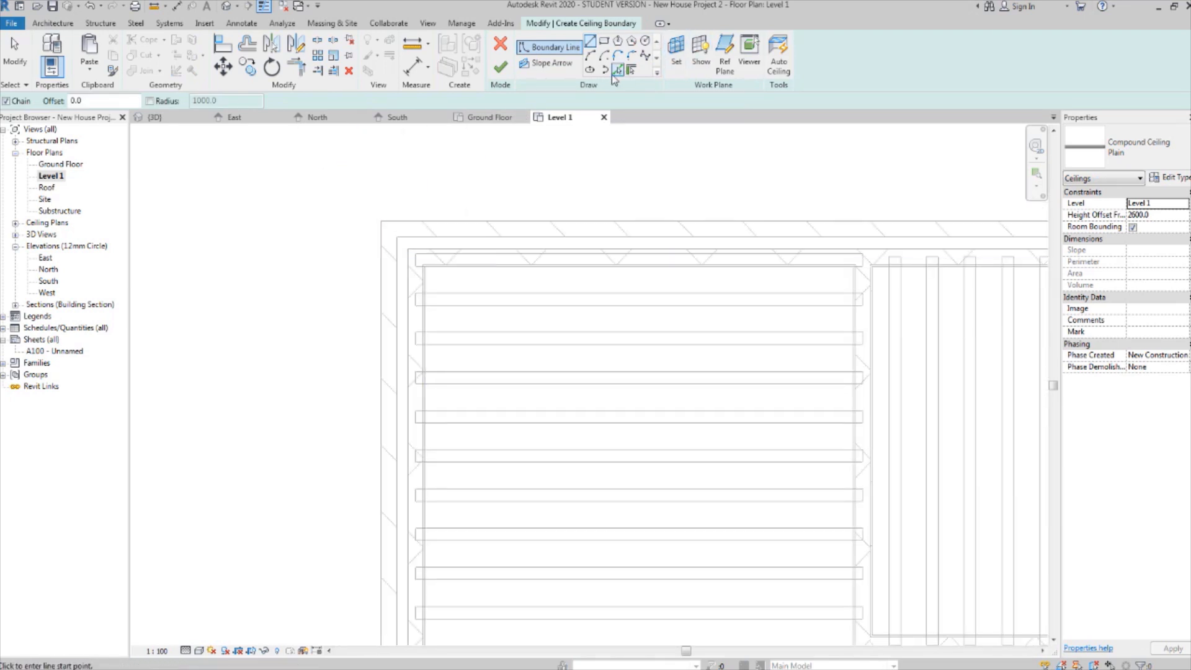
pyautogui.click(618, 70)
pyautogui.scroll(5, 505, 226)
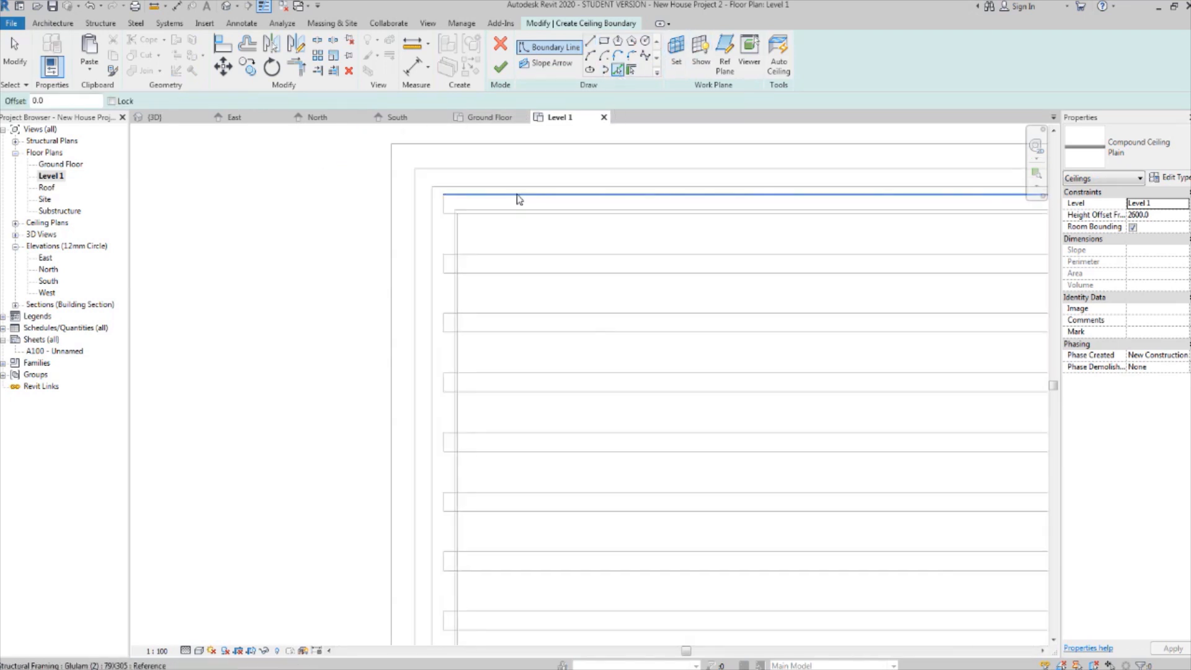
pyautogui.moveTo(453, 268); pyautogui.dragTo(443, 287, button='middle')
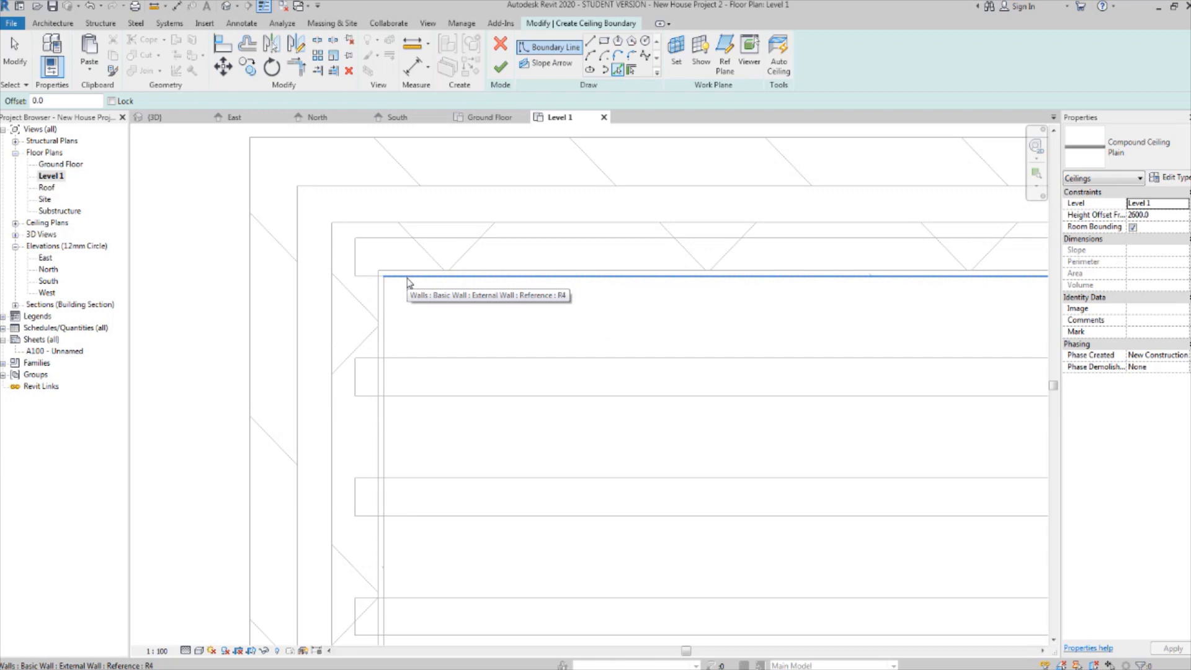
pyautogui.scroll(-5, 392, 311)
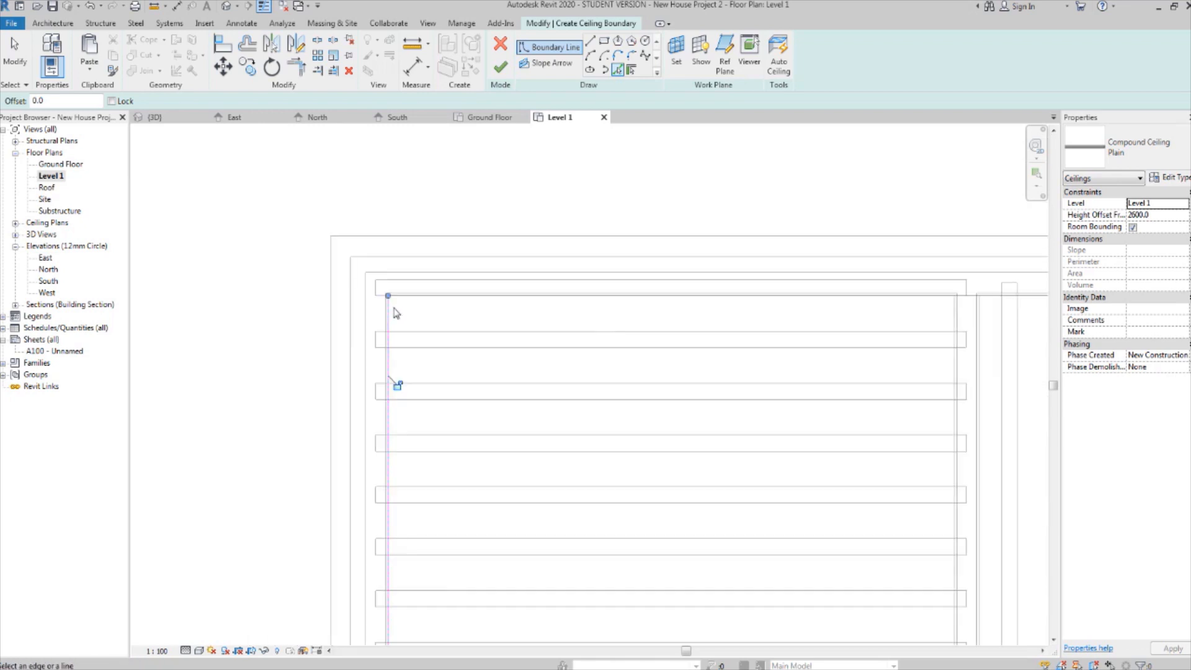
# Extend the ceiling boundary along the inner faces of the left room's front wall, its short return and the recessed front wall.
pyautogui.moveTo(429, 361); pyautogui.dragTo(469, 155, button='middle')
pyautogui.moveTo(465, 372); pyautogui.dragTo(494, 156, button='middle')
pyautogui.scroll(2, 507, 394)
pyautogui.scroll(3, 460, 377)
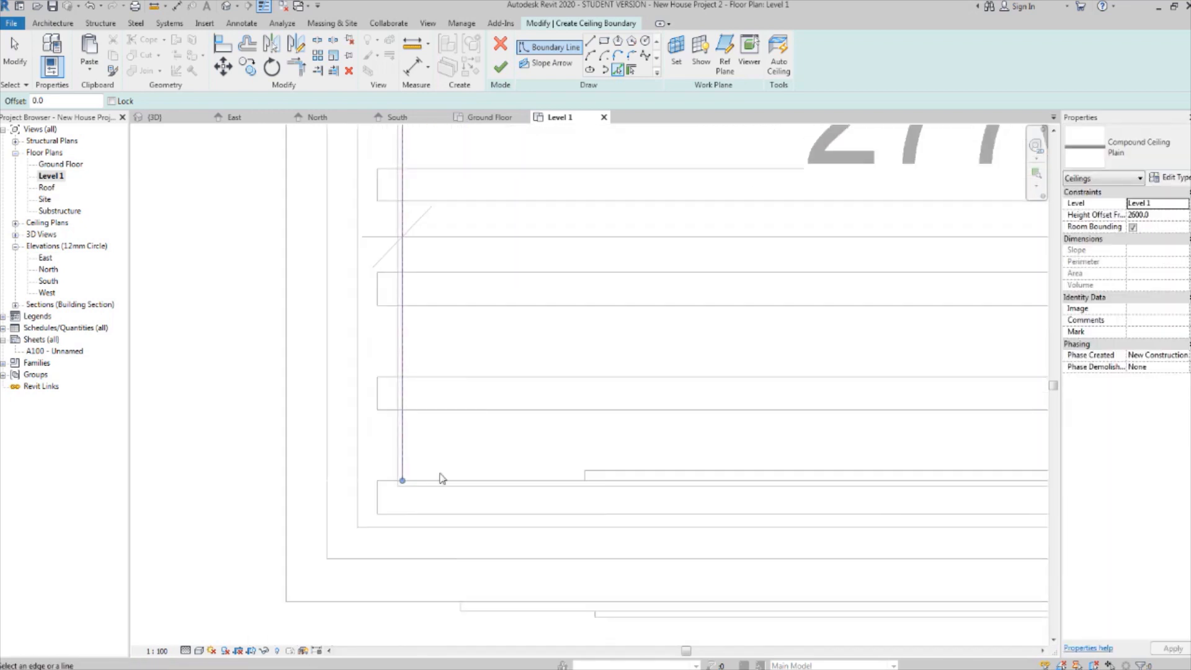
pyautogui.scroll(-5, 437, 466)
pyautogui.moveTo(760, 433); pyautogui.dragTo(572, 466, button='middle')
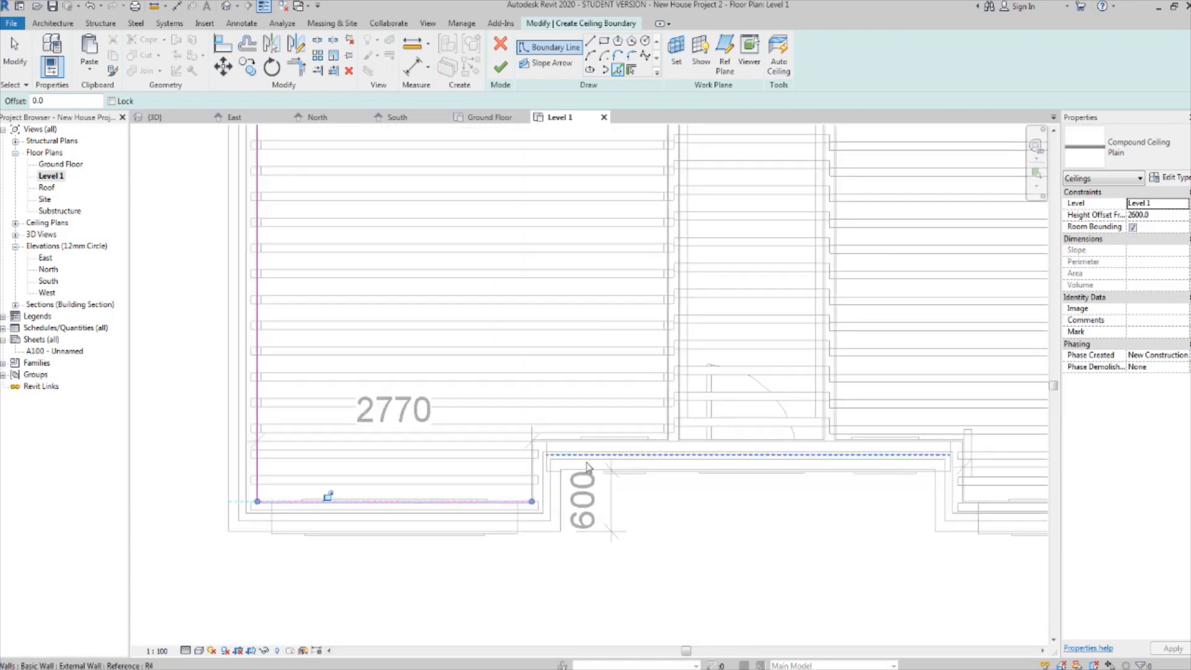
pyautogui.scroll(5, 572, 466)
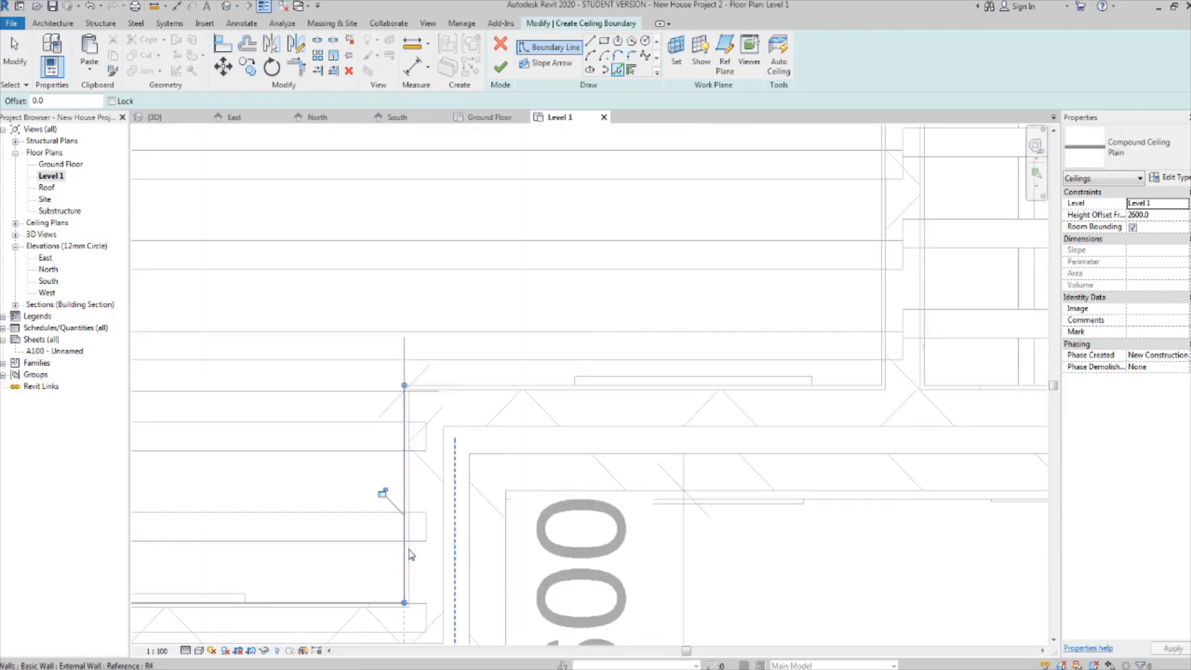
pyautogui.scroll(-4, 473, 389)
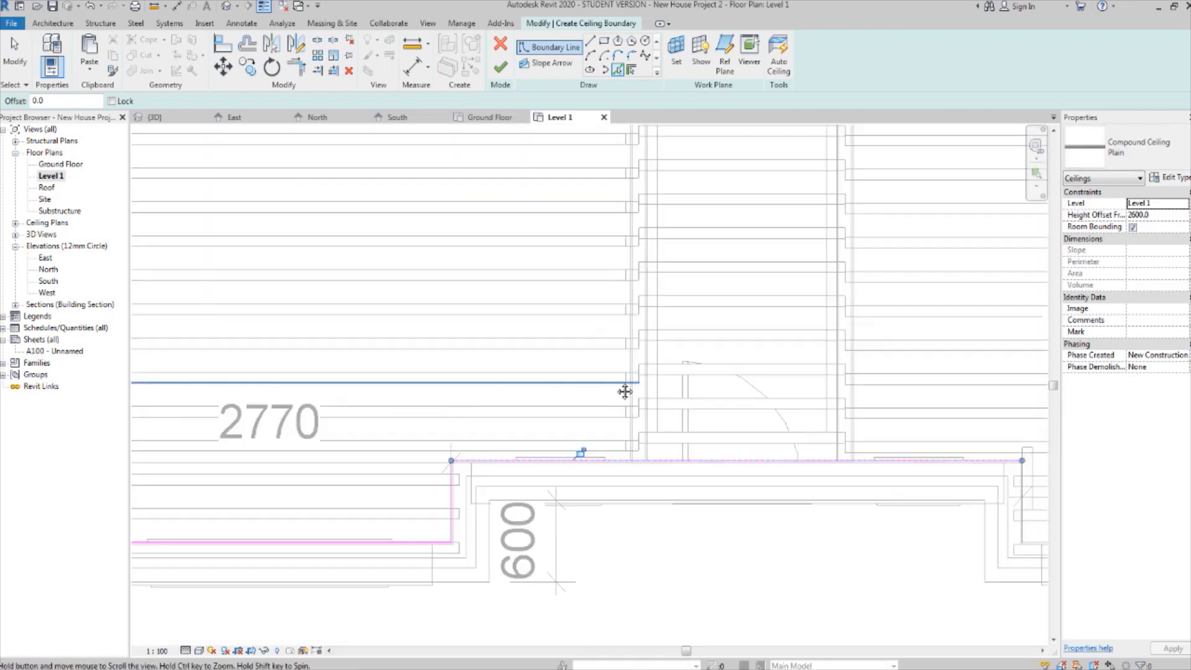
# Pick the left room's internal wall faces beside the hall and the rear middle room to complete the ceiling boundary.
pyautogui.scroll(6, 638, 404)
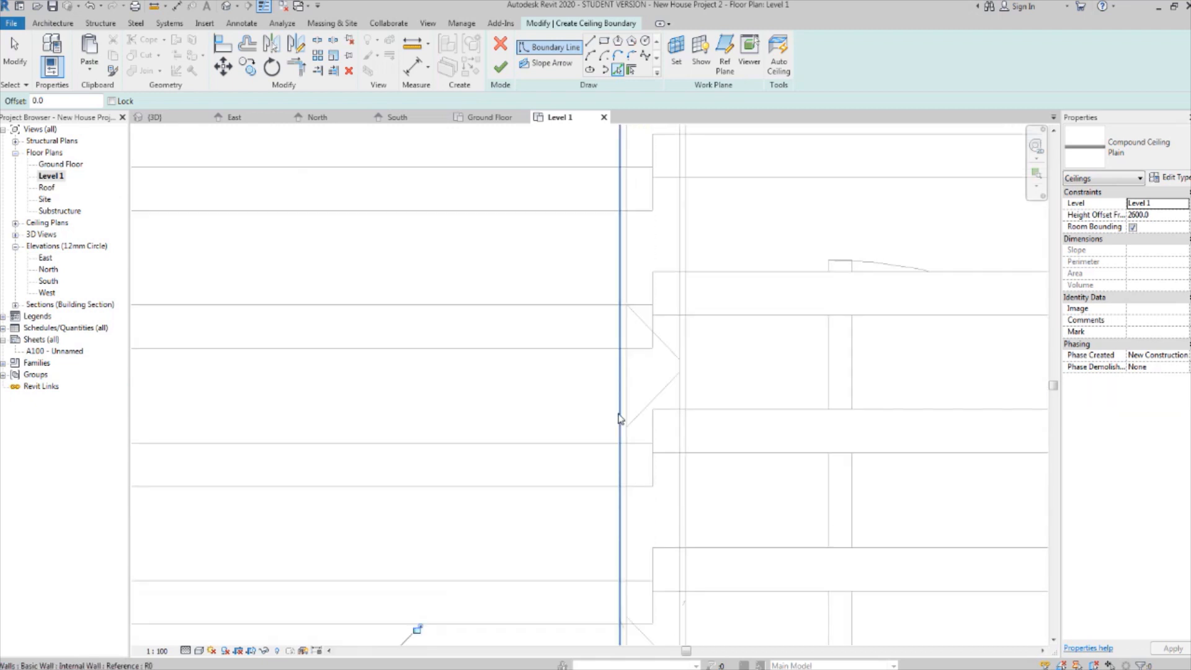
pyautogui.click(619, 420)
pyautogui.scroll(-6, 619, 412)
pyautogui.moveTo(611, 274); pyautogui.dragTo(690, 496, button='middle')
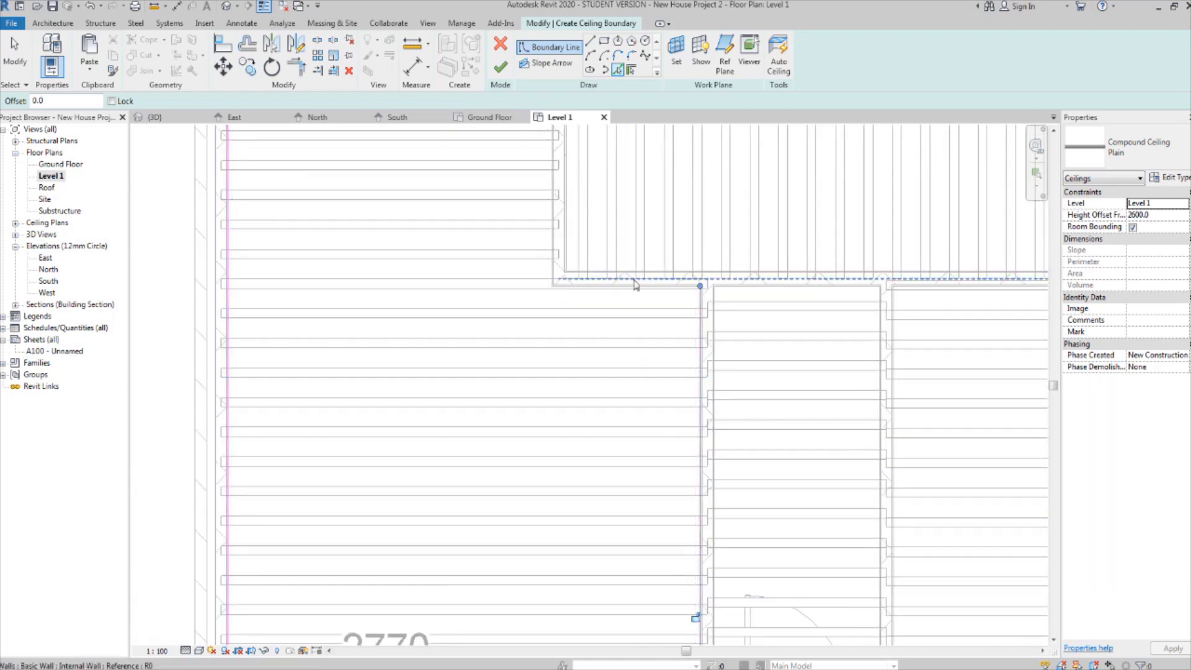
pyautogui.scroll(4, 636, 285)
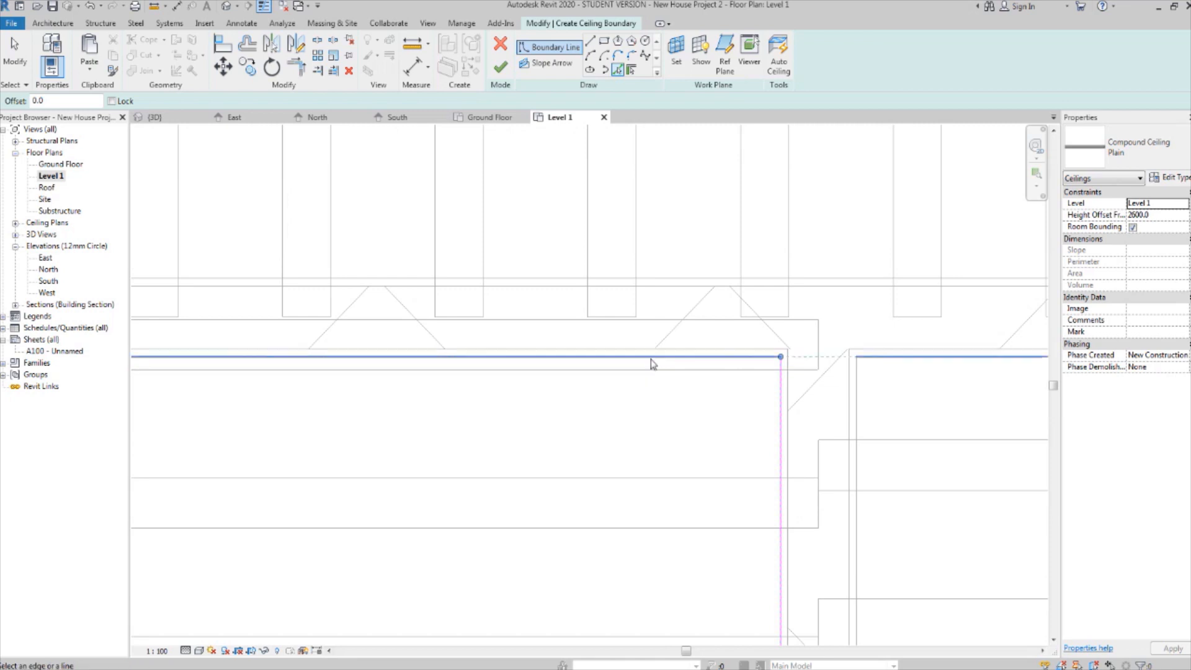
pyautogui.click(652, 357)
pyautogui.scroll(-5, 654, 357)
pyautogui.scroll(6, 475, 298)
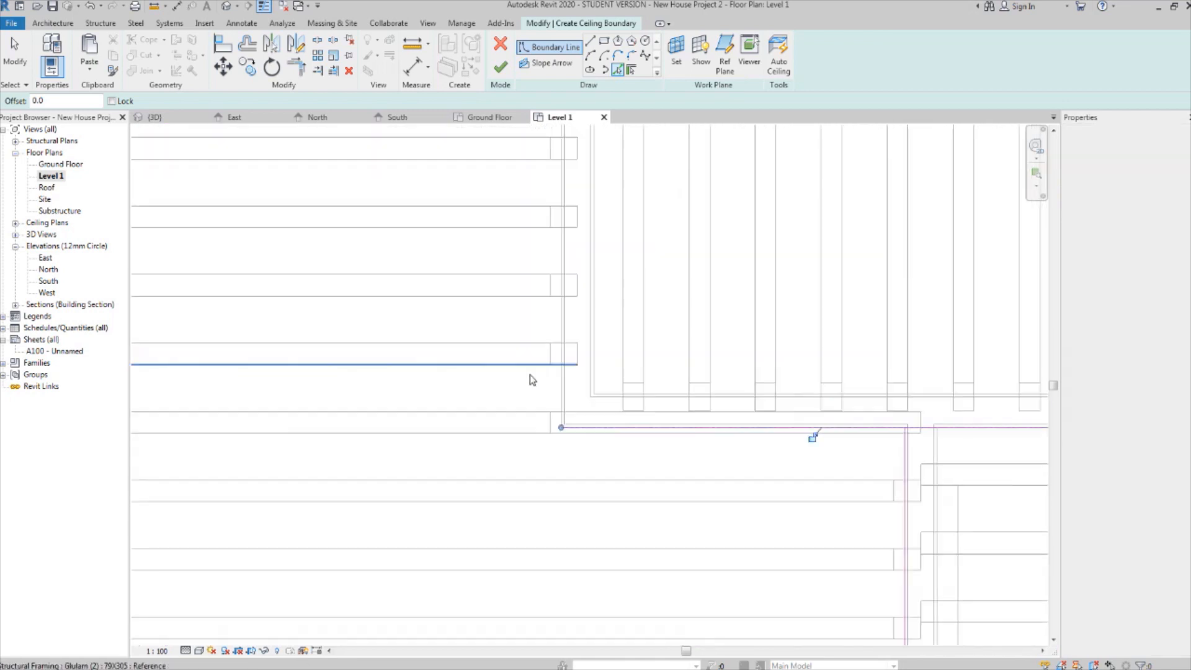
pyautogui.scroll(1, 557, 388)
pyautogui.scroll(-8, 607, 376)
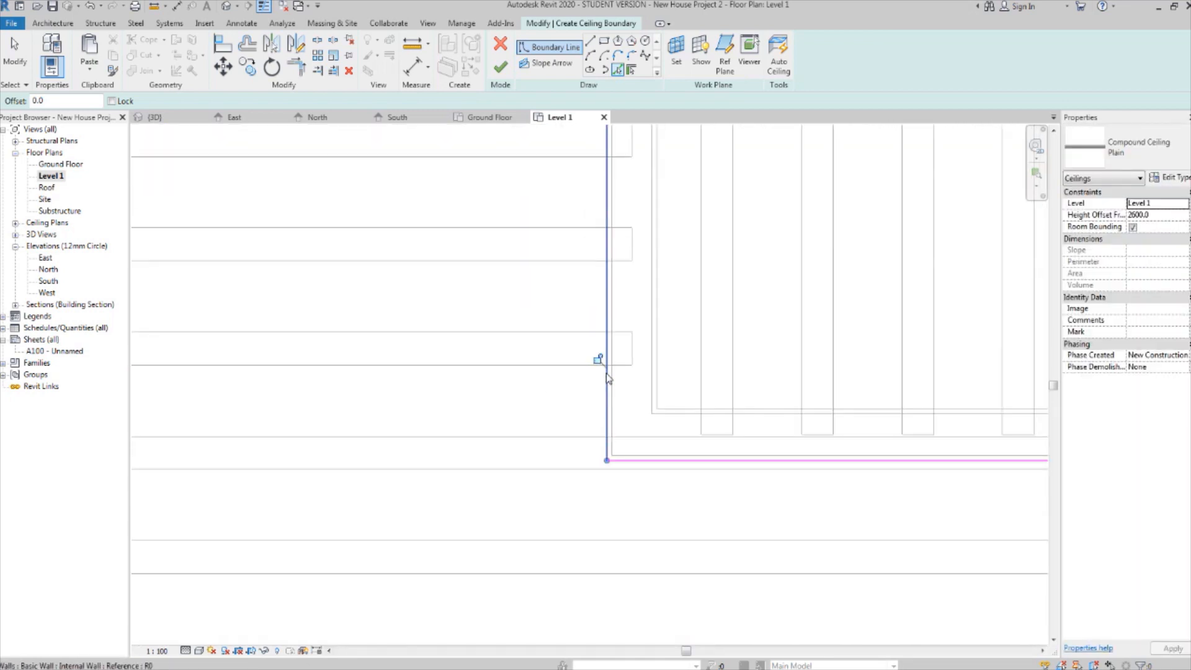
pyautogui.moveTo(604, 329); pyautogui.dragTo(526, 349, button='middle')
pyautogui.scroll(1, 557, 281)
pyautogui.scroll(1, 526, 349)
pyautogui.scroll(-2, 621, 338)
pyautogui.moveTo(620, 327); pyautogui.dragTo(633, 373, button='middle')
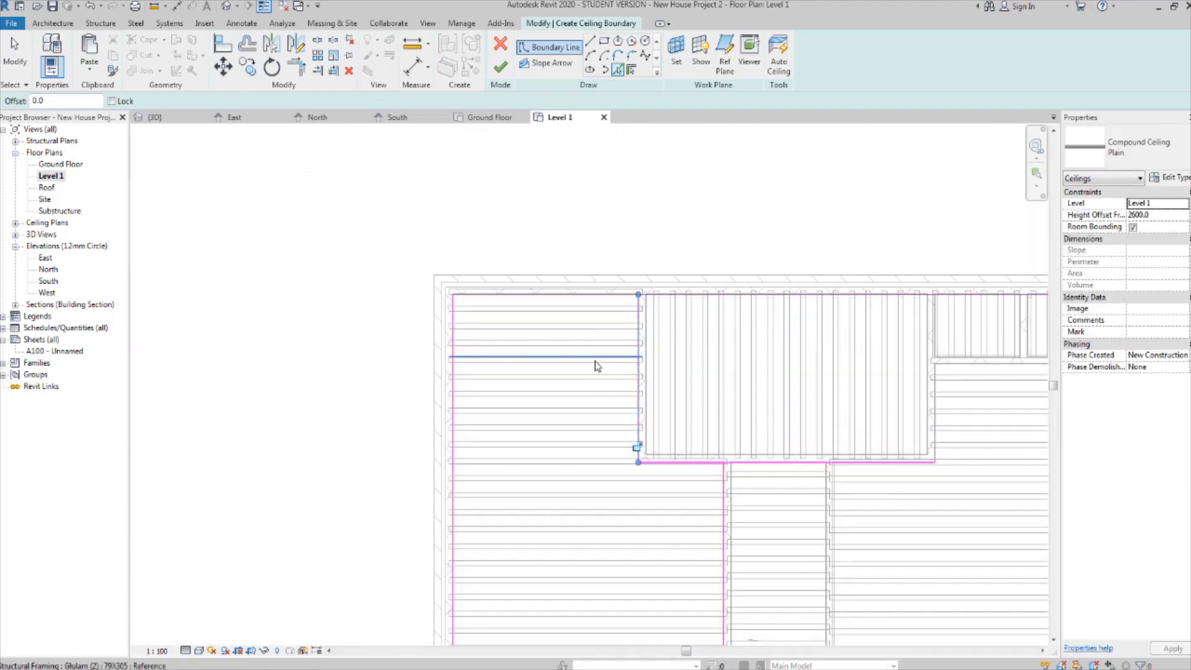
# Trim the rear boundary line to the internal wall line at the corner and finish the ceiling sketch.
pyautogui.scroll(1, 559, 315)
pyautogui.press('t')
pyautogui.press('r')
pyautogui.click(623, 288)
pyautogui.click(667, 340)
pyautogui.scroll(-2, 668, 341)
pyautogui.moveTo(689, 509); pyautogui.dragTo(667, 307, button='middle')
pyautogui.click(501, 67)
pyautogui.moveTo(409, 151); pyautogui.dragTo(335, 150, button='middle')
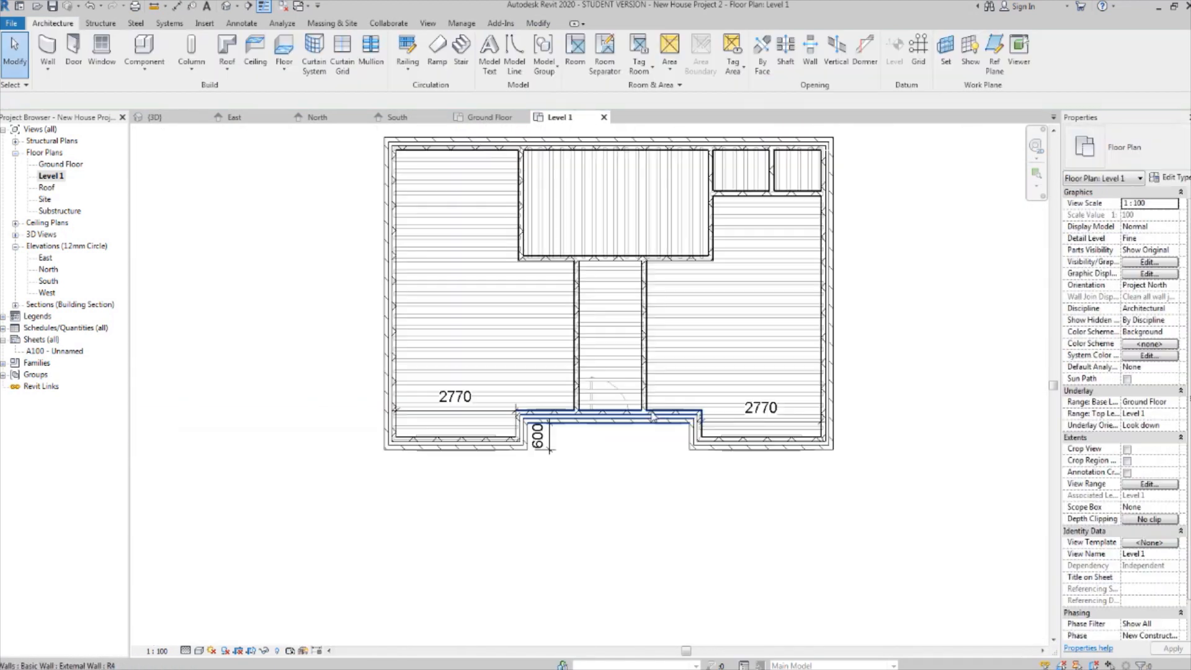
pyautogui.press('Escape')
# Open the 3D view and examine the left room's ceiling and the floor element over the rear middle room.
pyautogui.scroll(2, 592, 370)
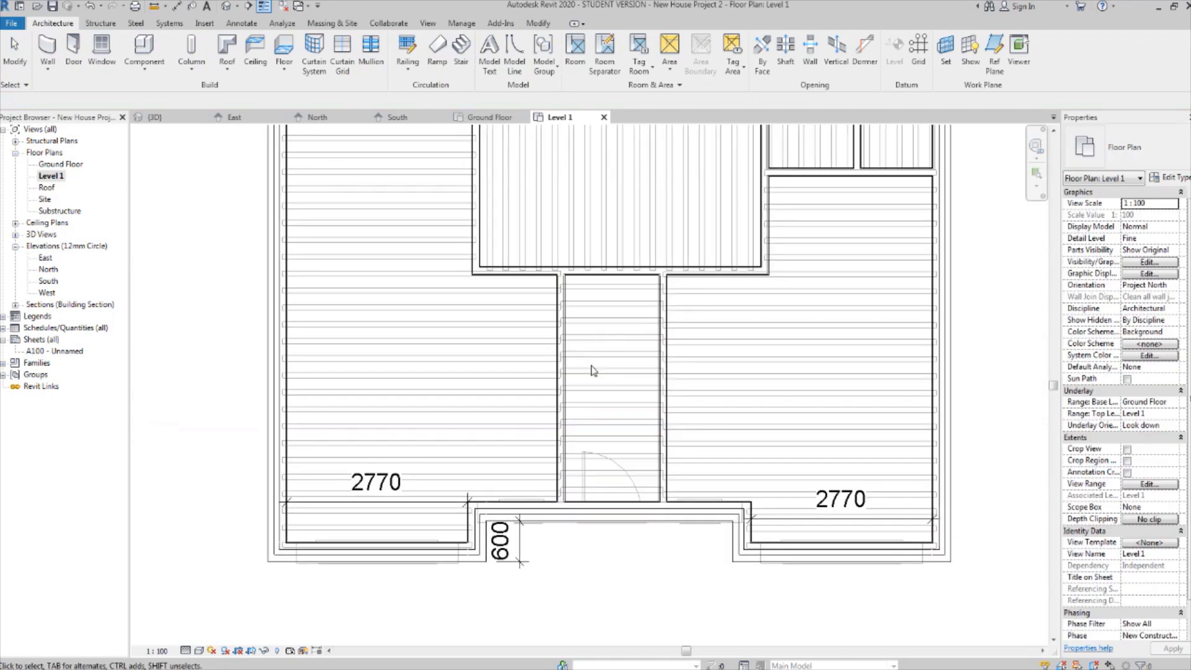
pyautogui.click(226, 6)
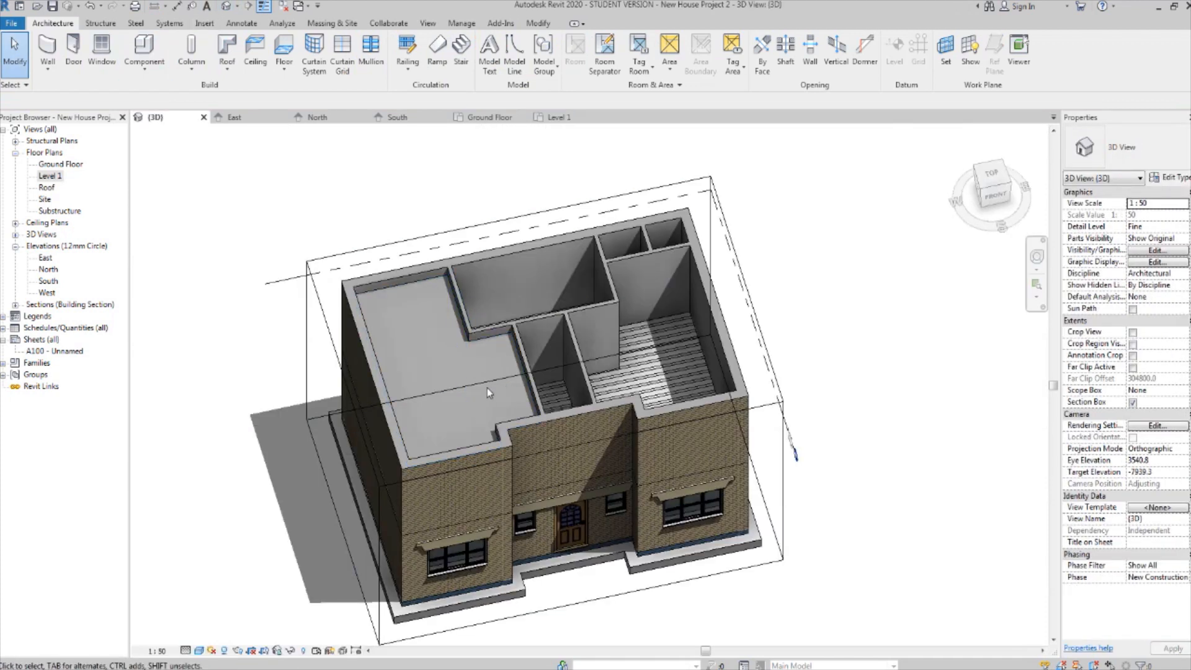
pyautogui.keyDown('shift'); pyautogui.moveTo(486, 389); pyautogui.dragTo(452, 358, button='middle'); pyautogui.keyUp('shift')
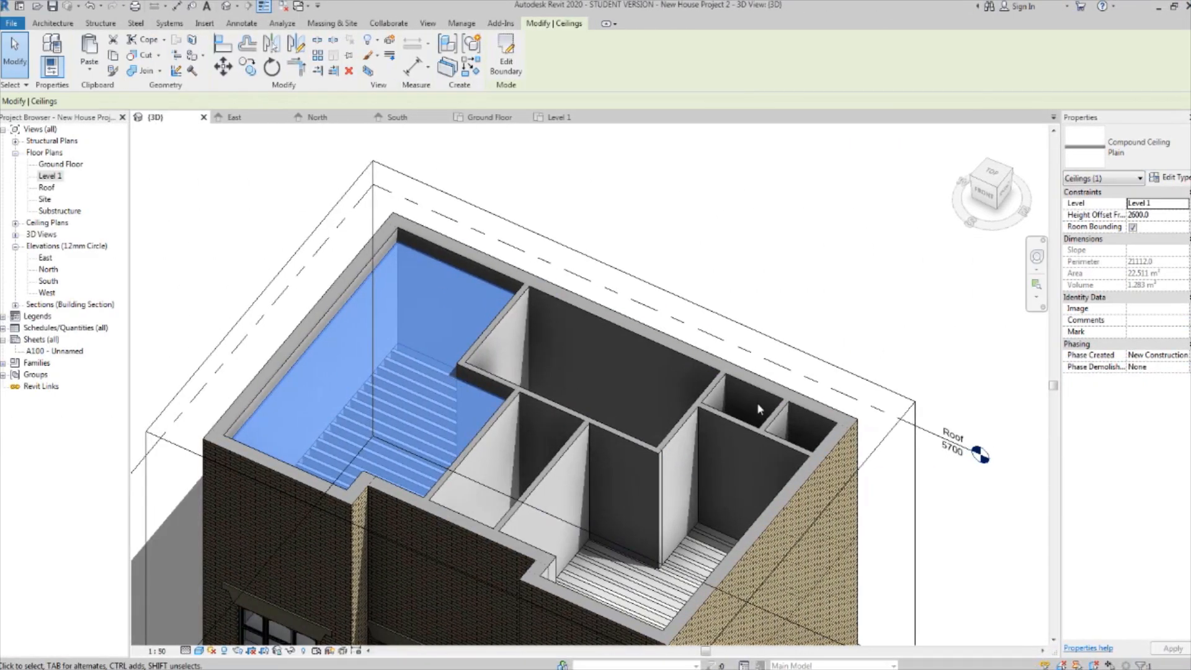
pyautogui.keyDown('shift'); pyautogui.moveTo(757, 405); pyautogui.dragTo(893, 527, button='middle'); pyautogui.keyUp('shift')
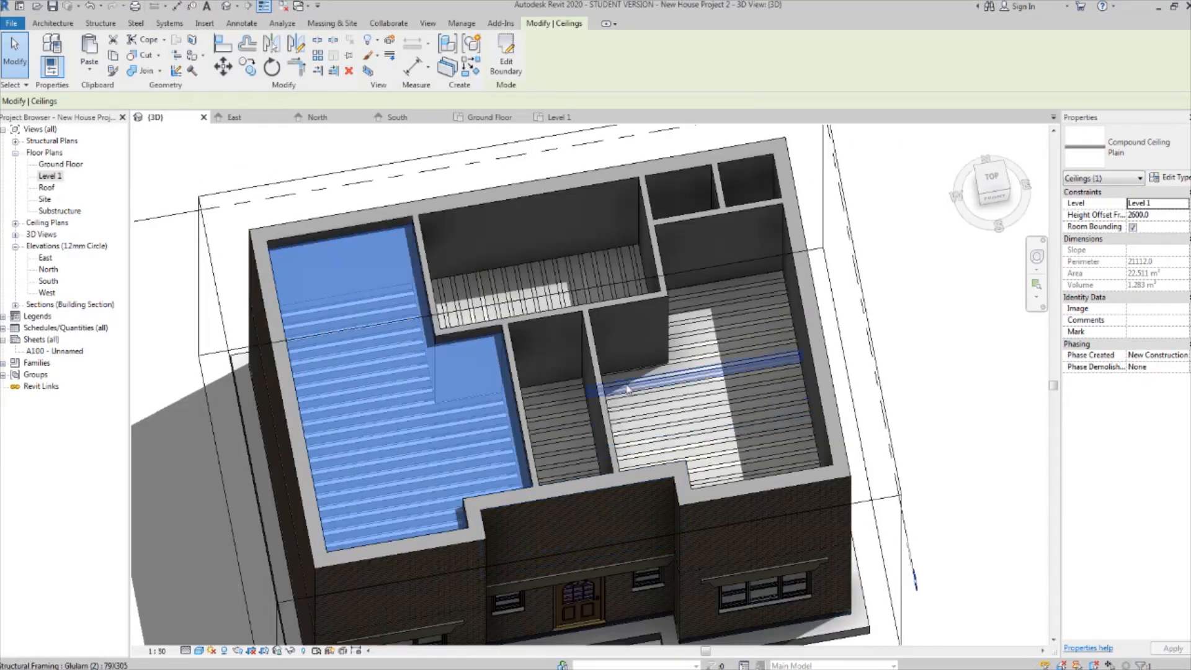
pyautogui.keyDown('shift'); pyautogui.moveTo(566, 397); pyautogui.dragTo(521, 403, button='middle'); pyautogui.keyUp('shift')
pyautogui.scroll(3, 501, 255)
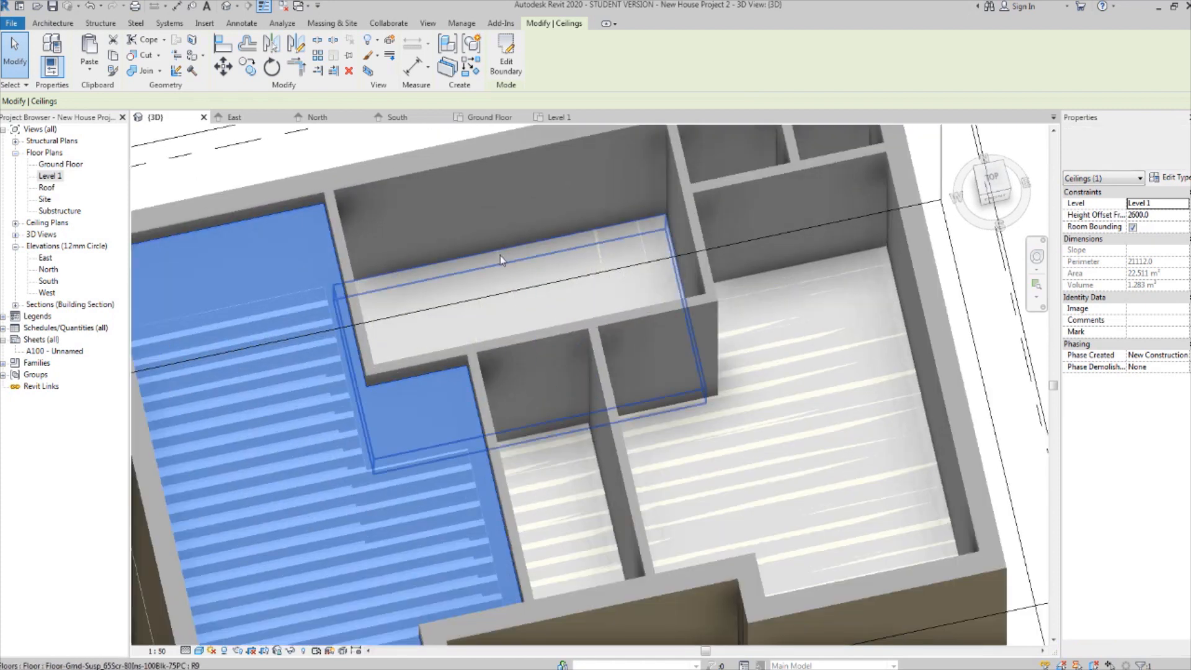
pyautogui.click(513, 246)
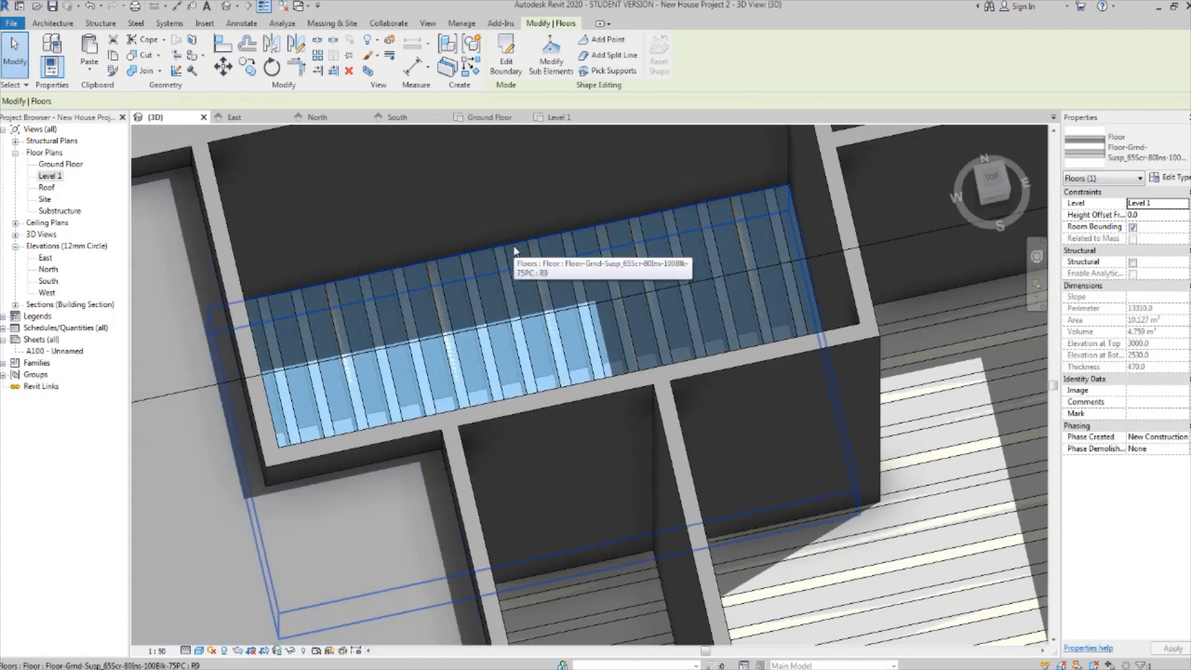
pyautogui.scroll(-6, 513, 250)
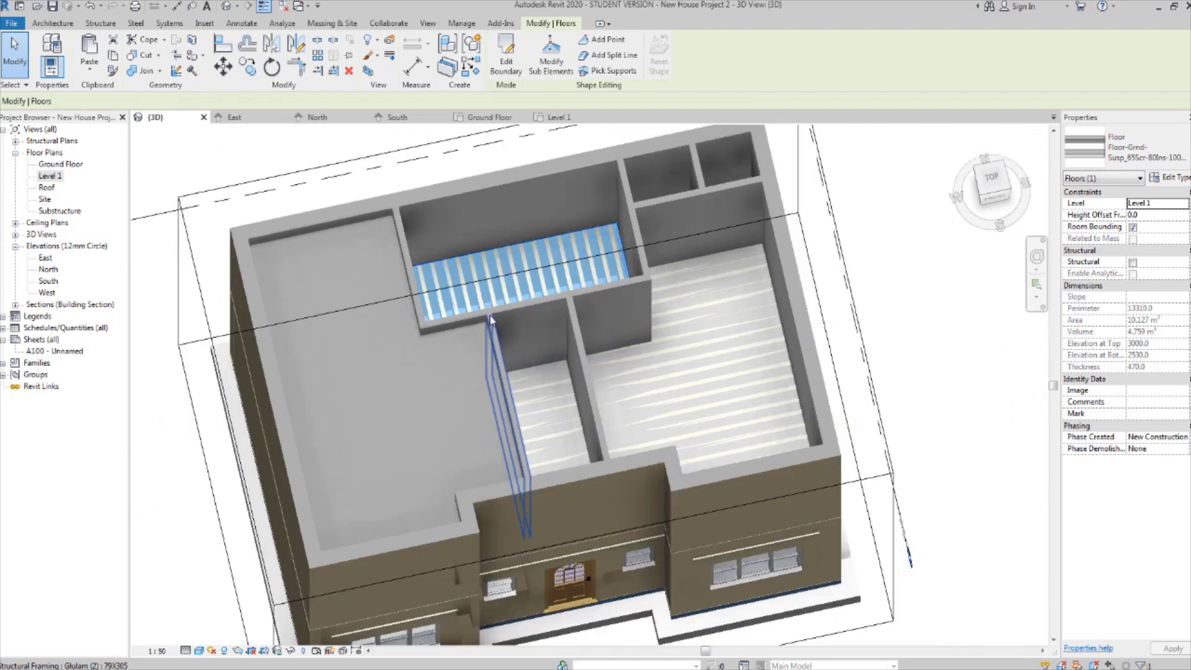
# Select the left room's ceiling and lower it by changing its height offset from Level 1.
pyautogui.scroll(2, 487, 305)
pyautogui.click(487, 305)
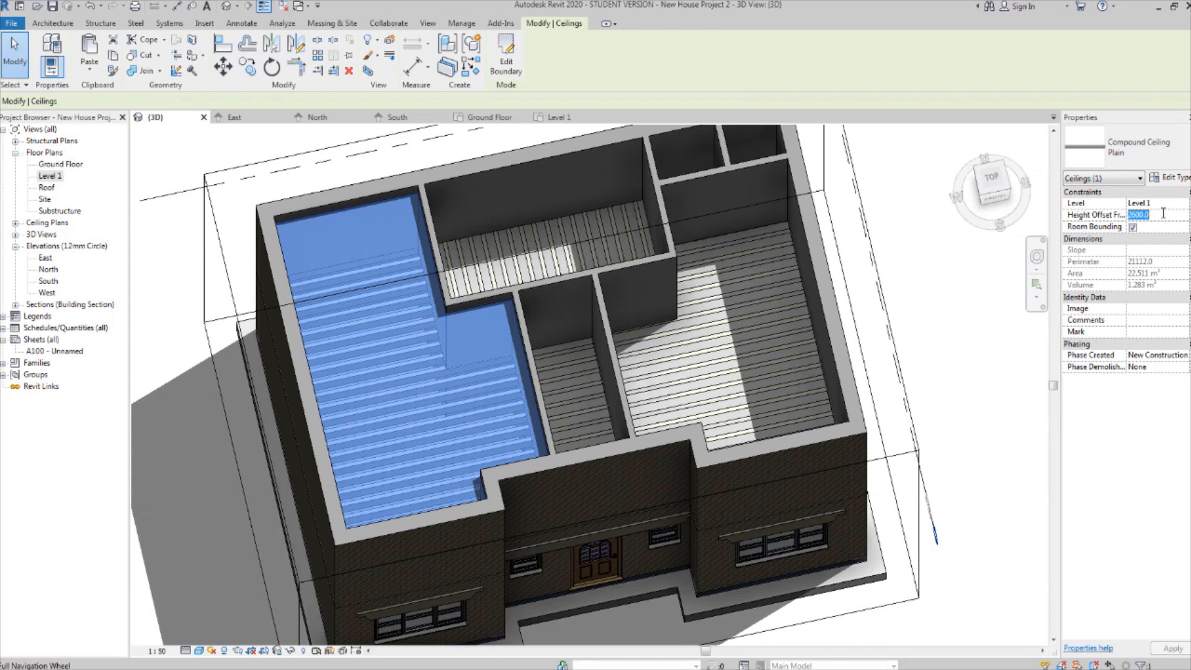
pyautogui.click(972, 265)
pyautogui.scroll(-2, 581, 325)
pyautogui.scroll(5, 583, 319)
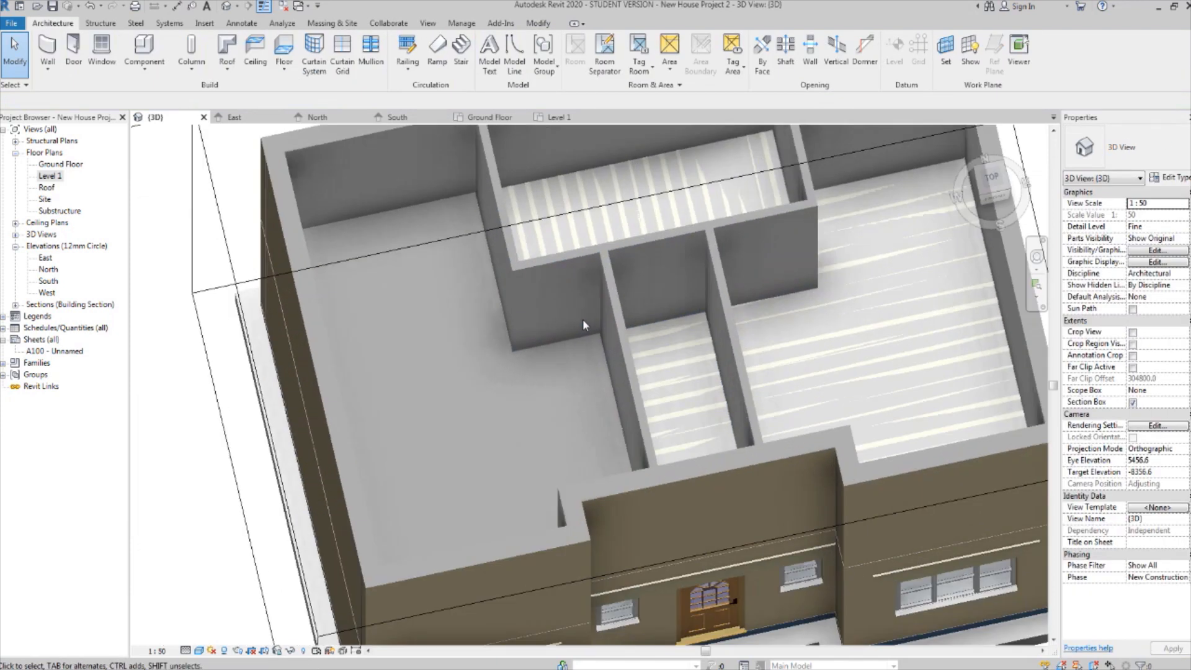
# Pull the section box inward on the house's left side to cut through the left room, and inspect the ceiling above the beams.
pyautogui.scroll(-5, 582, 319)
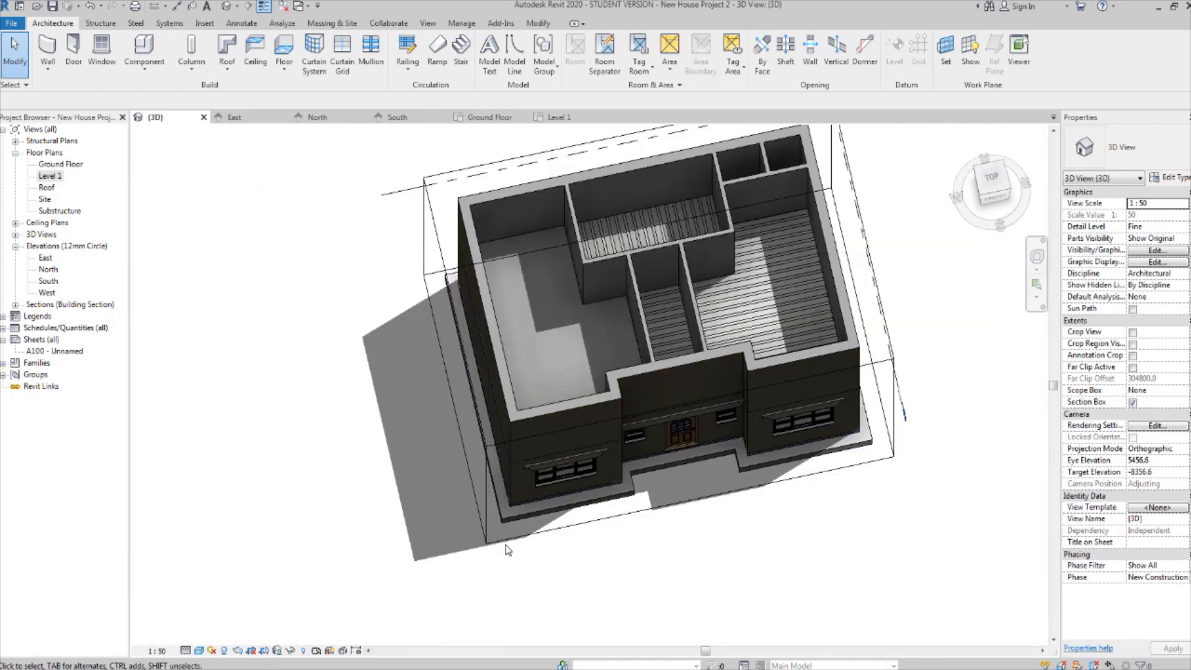
pyautogui.keyDown('shift'); pyautogui.moveTo(548, 616); pyautogui.dragTo(677, 535, button='middle'); pyautogui.keyUp('shift')
pyautogui.click(679, 539)
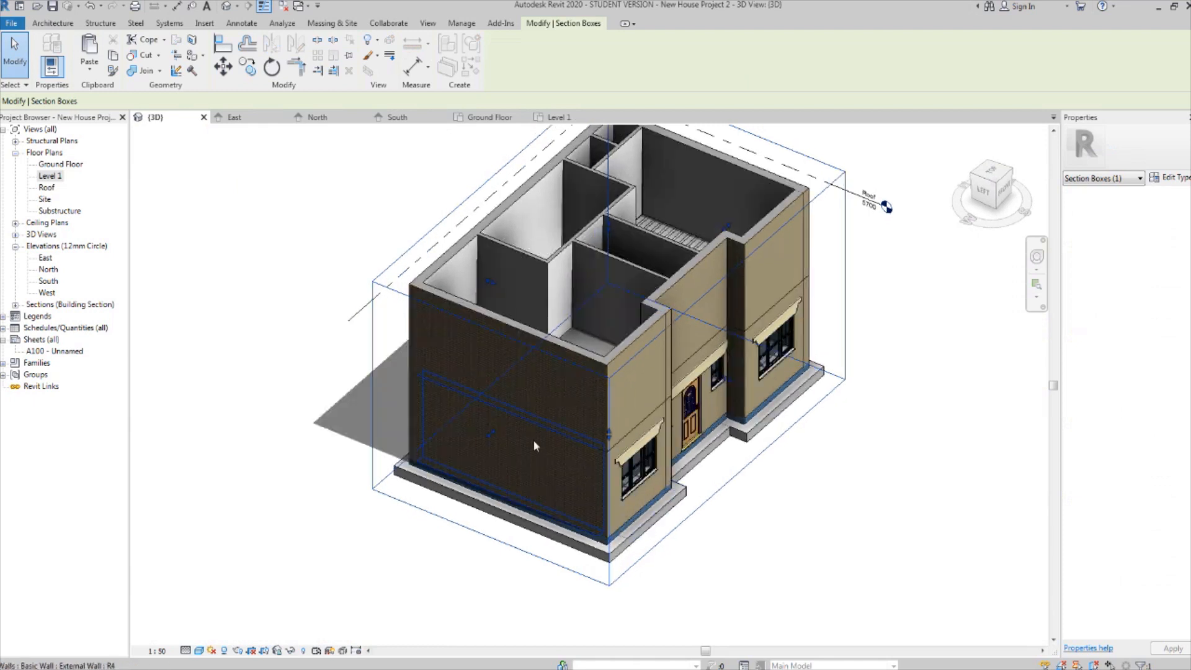
pyautogui.moveTo(493, 433); pyautogui.dragTo(515, 411)
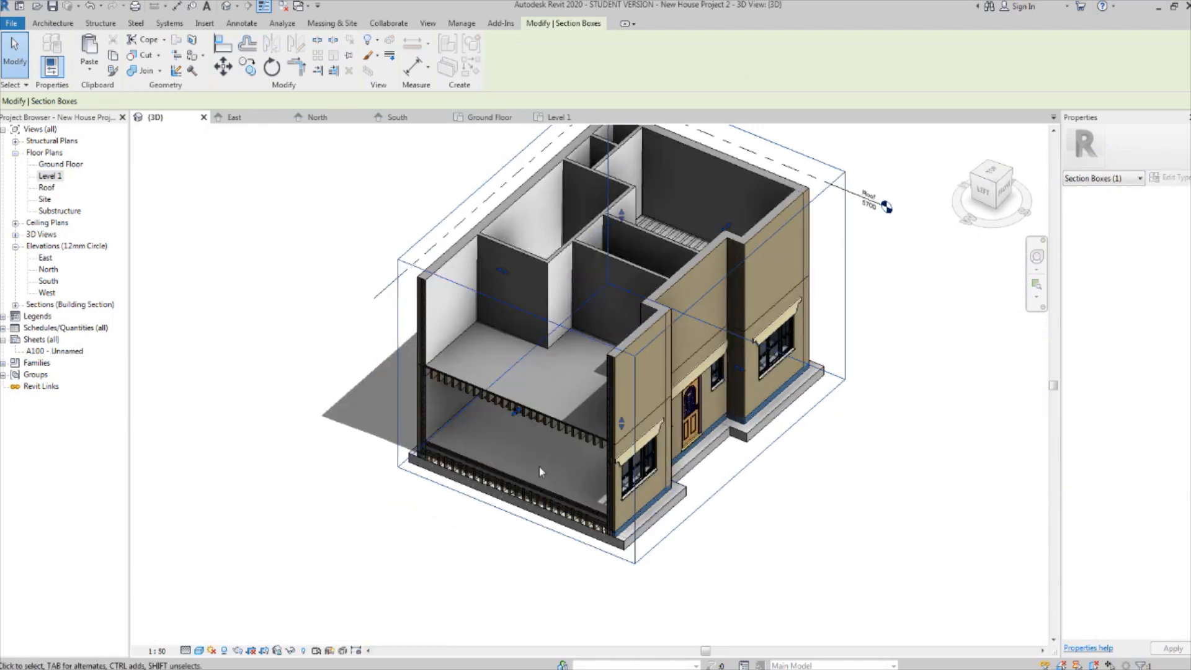
pyautogui.keyDown('shift'); pyautogui.moveTo(538, 467); pyautogui.dragTo(613, 322, button='middle'); pyautogui.keyUp('shift')
pyautogui.scroll(5, 613, 320)
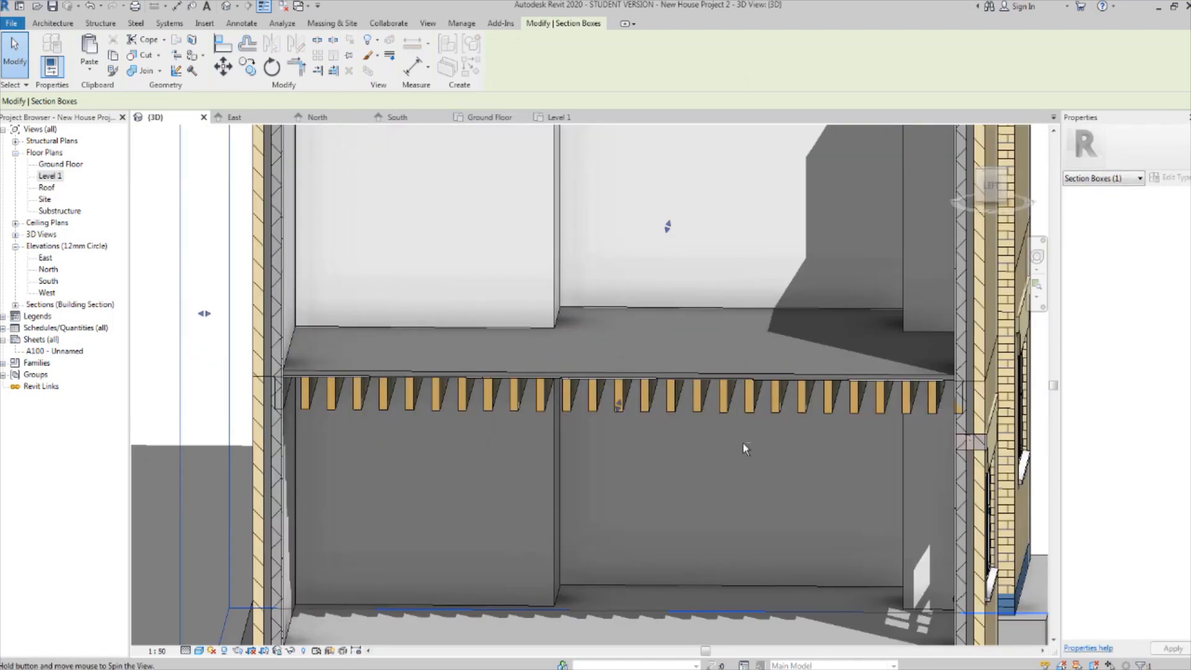
pyautogui.keyDown('shift'); pyautogui.moveTo(742, 441); pyautogui.dragTo(685, 395, button='middle'); pyautogui.keyUp('shift')
pyautogui.click(663, 288)
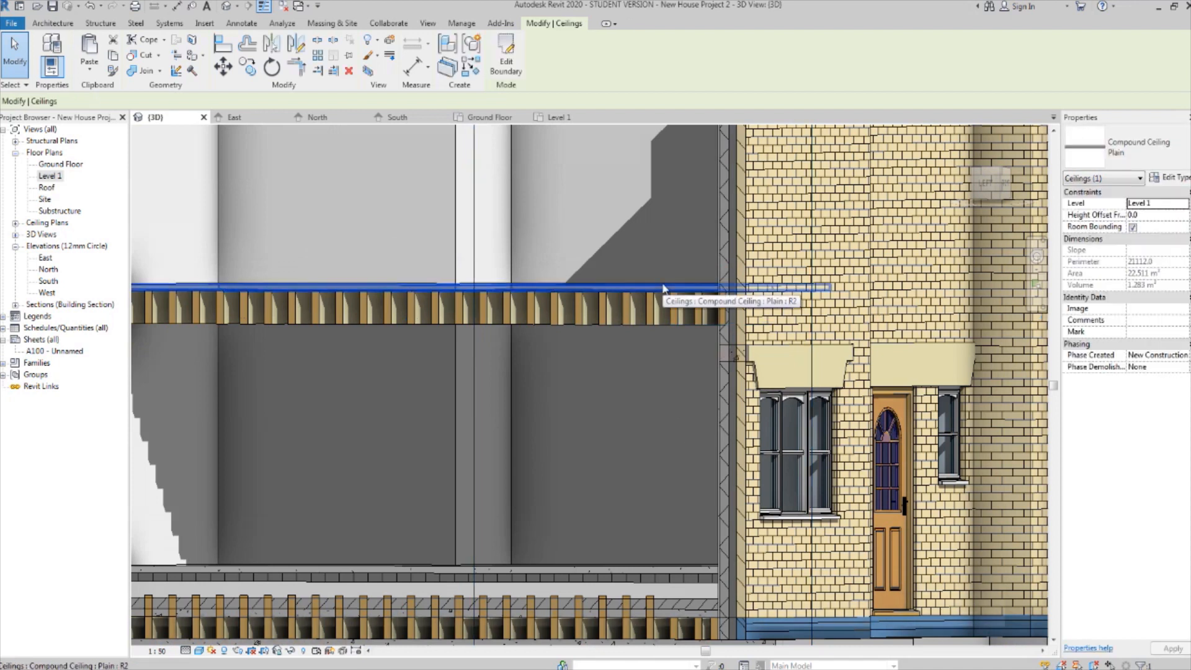
# Pull the section box inward on the house's right side to cut through the right room.
pyautogui.scroll(-5, 661, 285)
pyautogui.keyDown('shift'); pyautogui.moveTo(643, 284); pyautogui.dragTo(673, 502, button='middle'); pyautogui.keyUp('shift')
pyautogui.press('Escape')
pyautogui.click(674, 501)
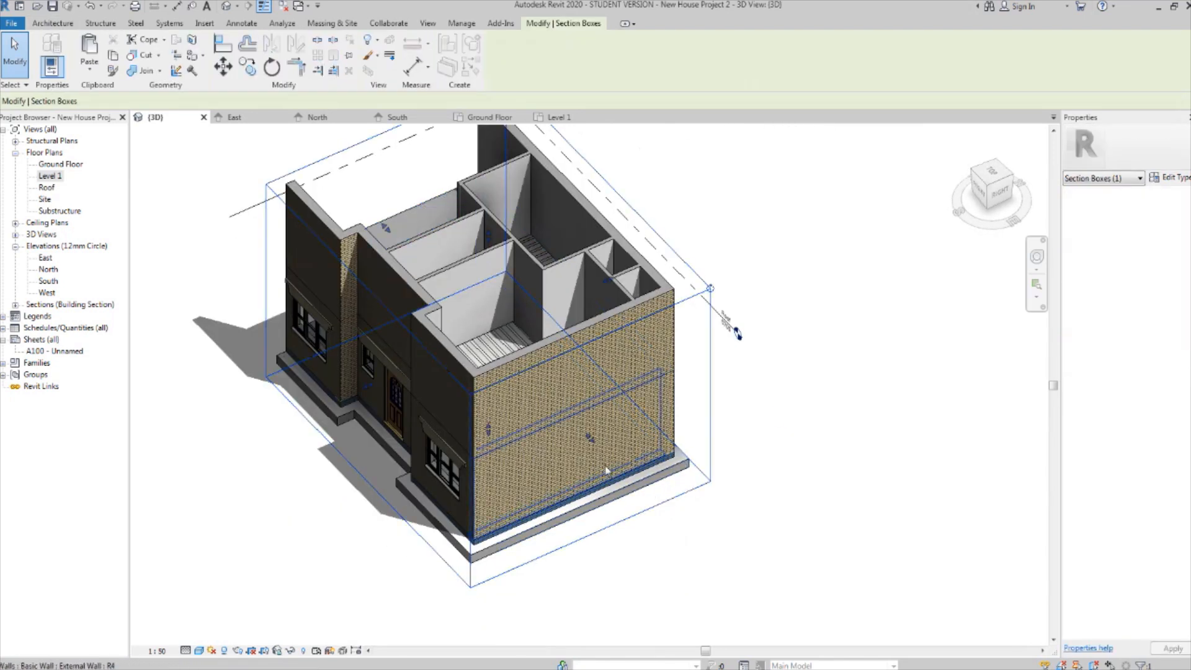
pyautogui.moveTo(591, 439); pyautogui.dragTo(571, 404)
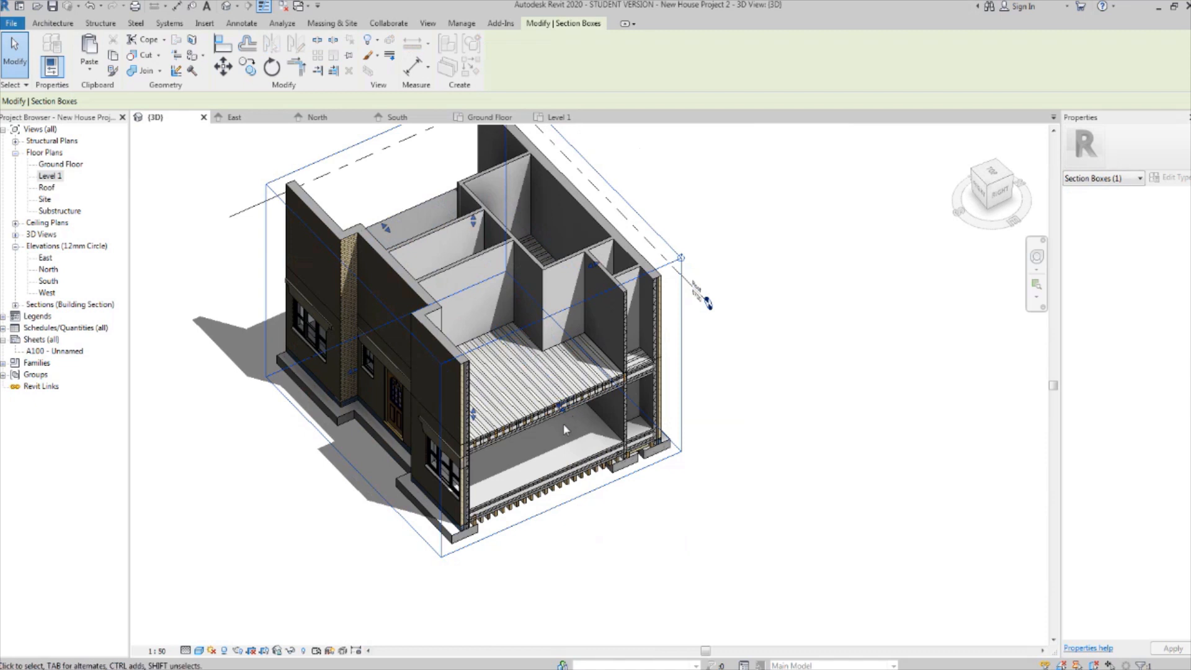
# Try to change the left room's ceiling type to Basic Ceiling Generic.
pyautogui.keyDown('shift'); pyautogui.moveTo(560, 400); pyautogui.dragTo(756, 395, button='middle'); pyautogui.keyUp('shift')
pyautogui.scroll(3, 482, 350)
pyautogui.scroll(-4, 490, 355)
pyautogui.scroll(5, 447, 362)
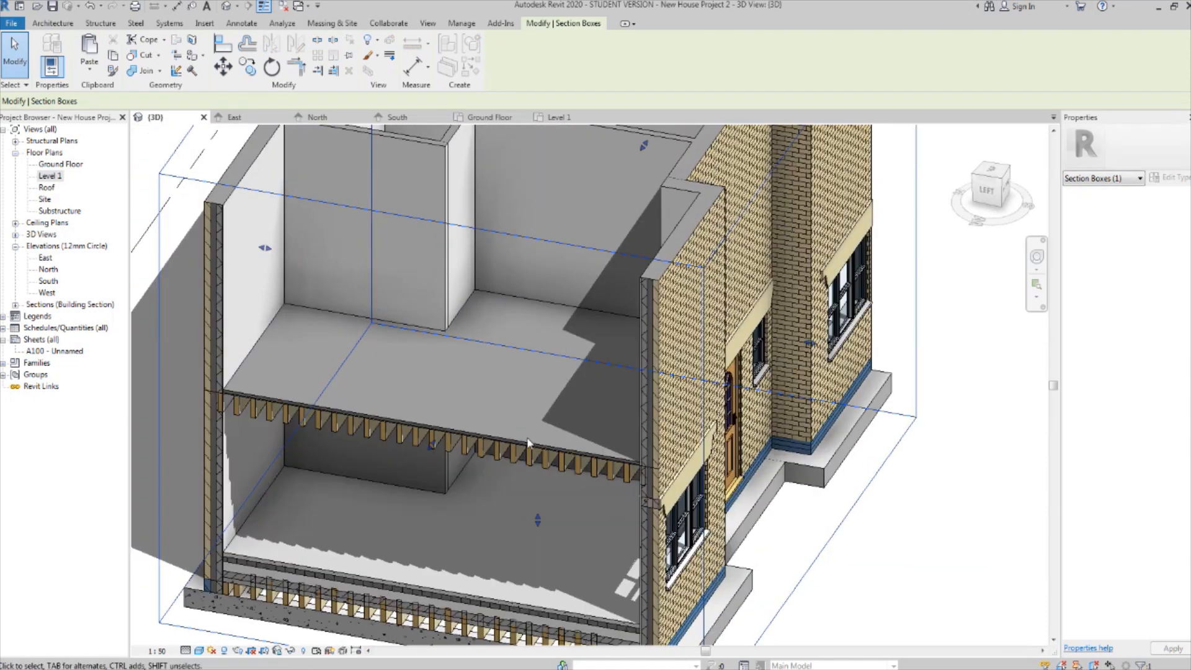
pyautogui.click(528, 444)
pyautogui.scroll(-4, 545, 464)
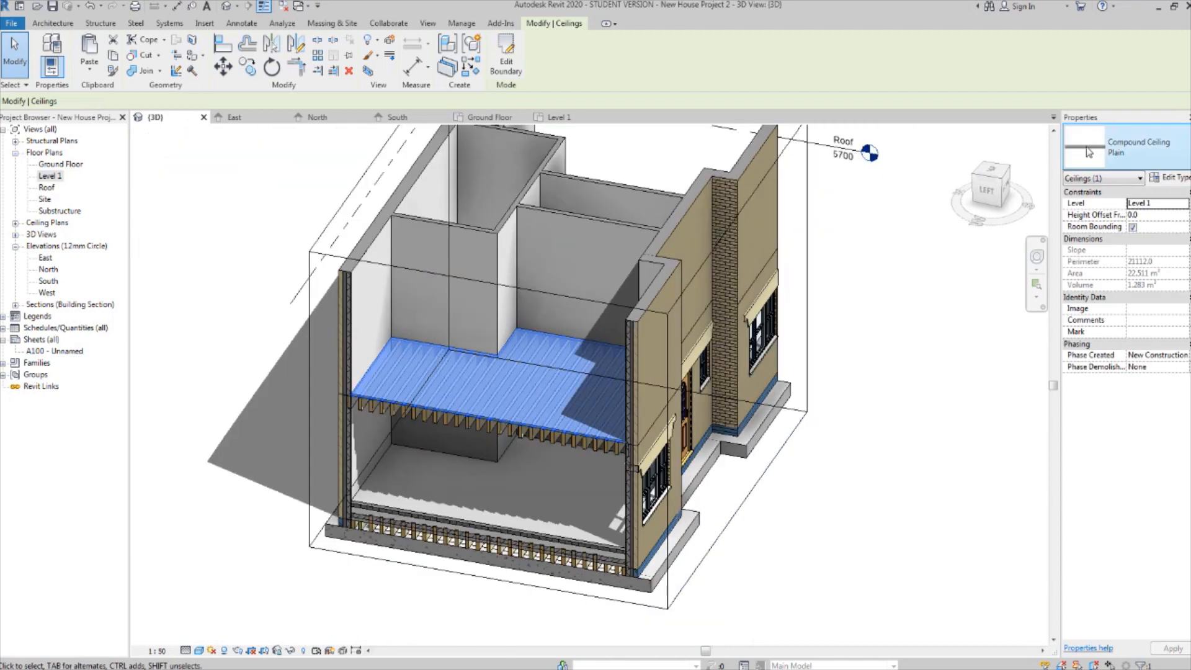
pyautogui.click(1140, 155)
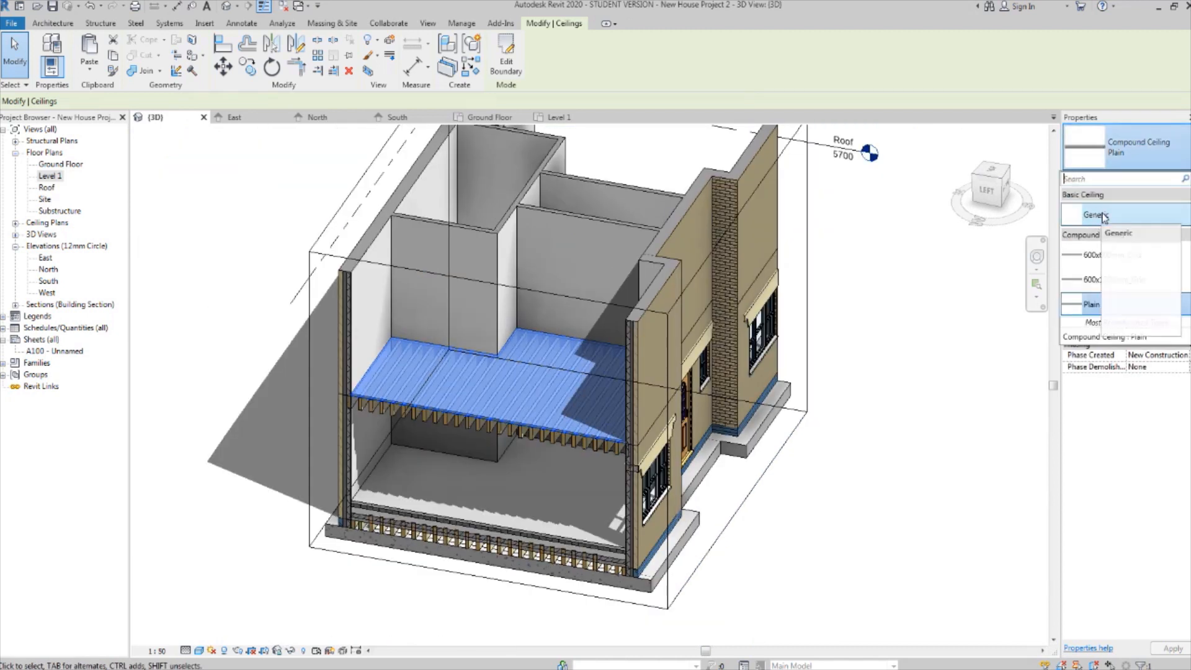
pyautogui.click(1103, 216)
pyautogui.press('Escape')
pyautogui.scroll(-4, 628, 458)
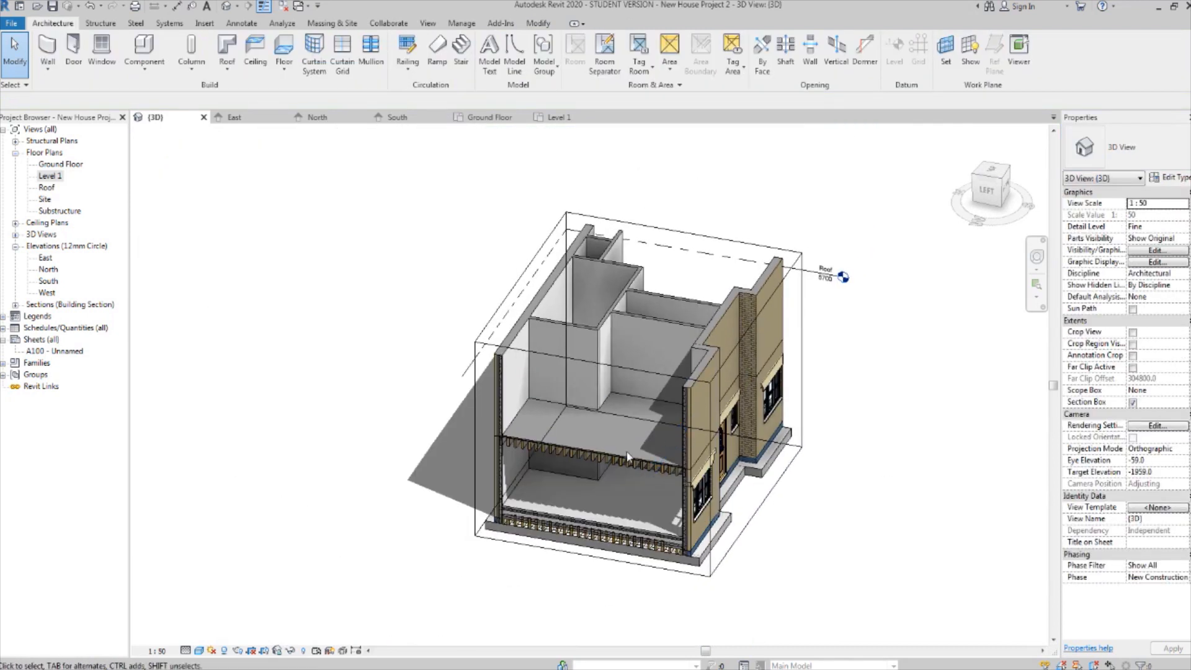
# Open the Level 1 floor plan and start a floor boundary along the left room's rear wall.
pyautogui.doubleClick(50, 175)
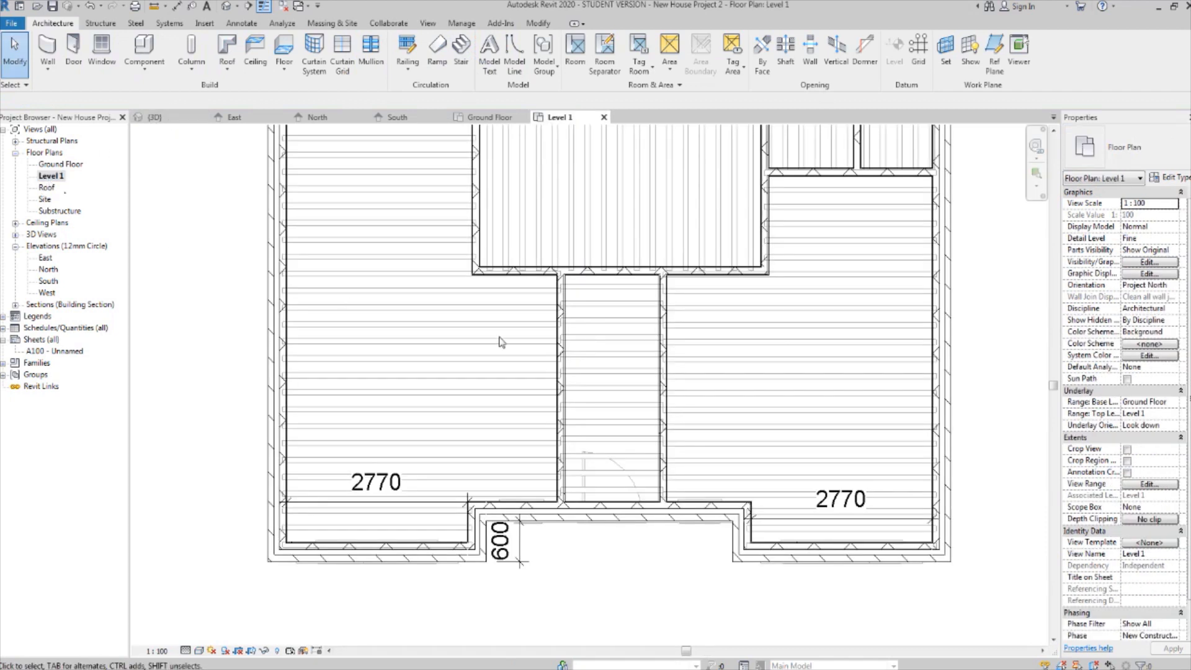
pyautogui.scroll(-5, 440, 268)
pyautogui.scroll(-2, 441, 268)
pyautogui.scroll(2, 441, 268)
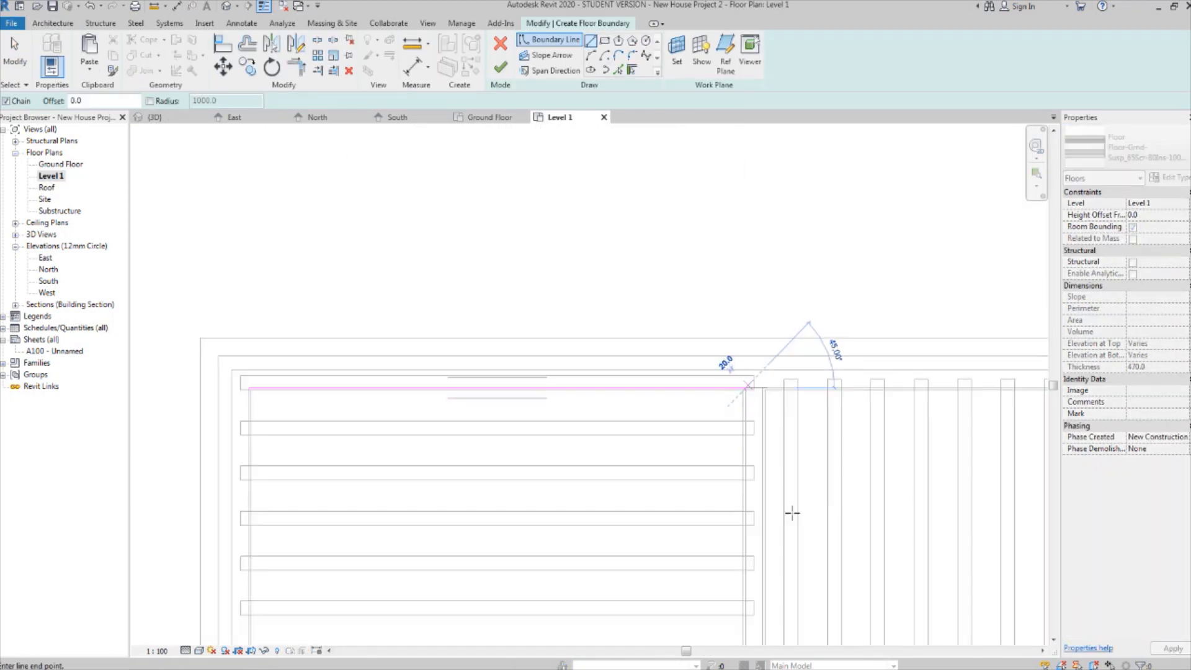
pyautogui.press('Escape')
pyautogui.press('Escape')
pyautogui.scroll(5, 489, 383)
pyautogui.click(591, 41)
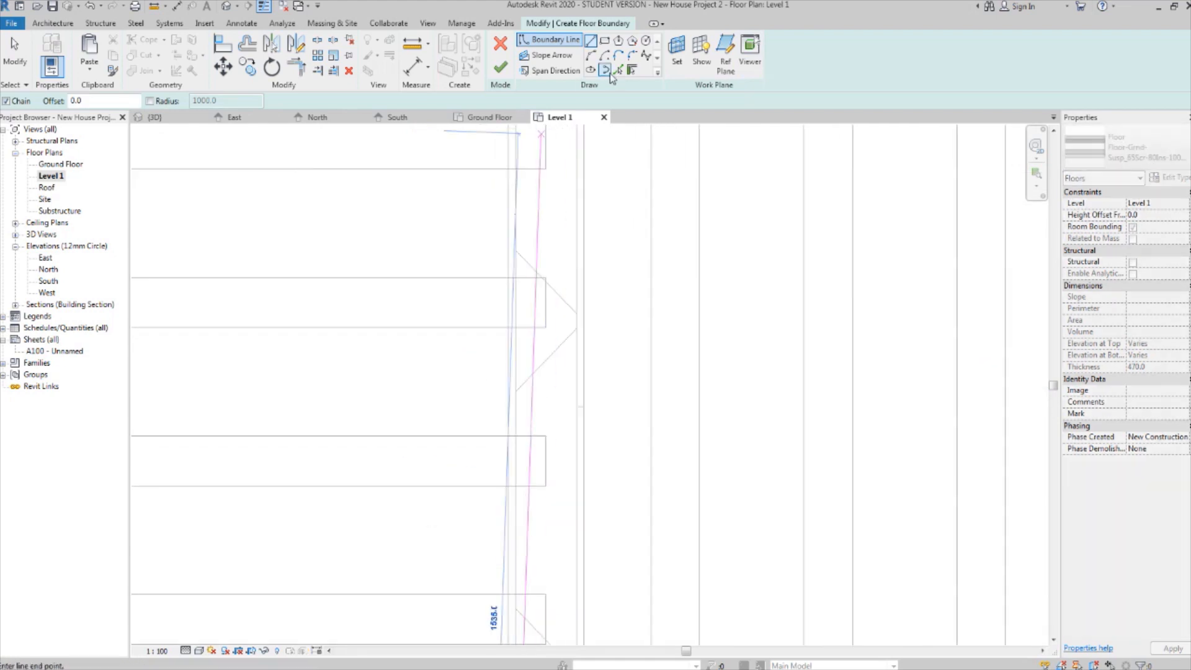
# Pick the left room's remaining wall faces as floor boundary lines.
pyautogui.click(617, 70)
pyautogui.scroll(-4, 505, 341)
pyautogui.click(564, 375)
pyautogui.click(380, 448)
pyautogui.scroll(4, 529, 401)
pyautogui.scroll(-6, 530, 402)
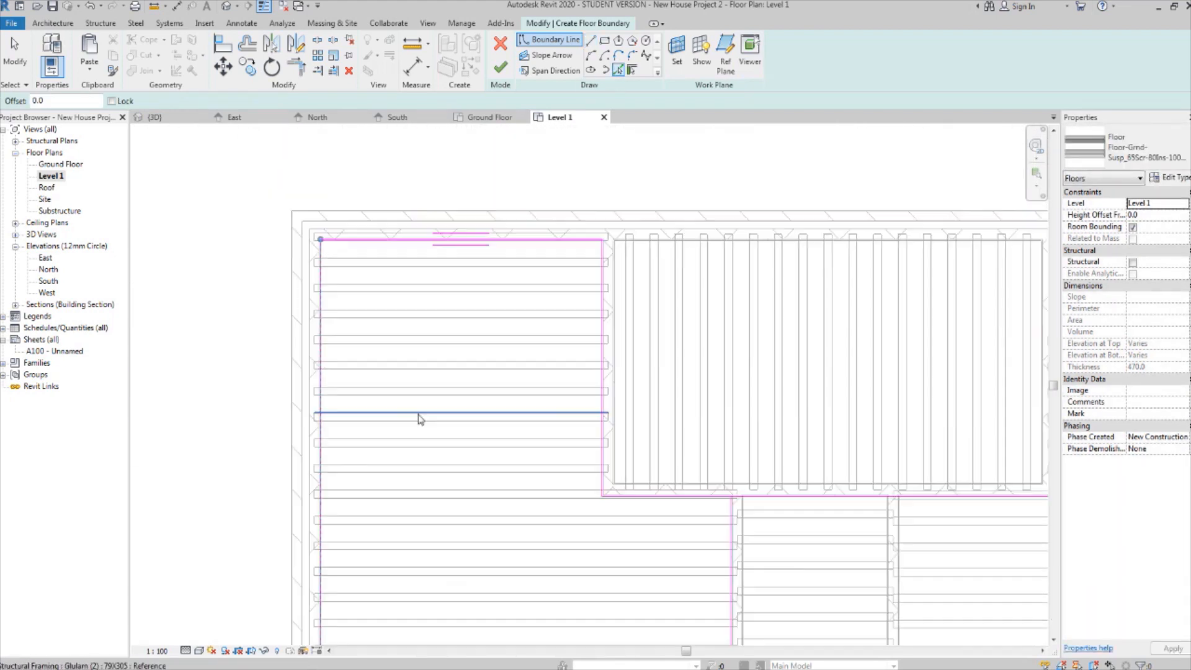
# Trim the left room's boundary lines to close the corners and finish the floor sketch.
pyautogui.moveTo(420, 417); pyautogui.dragTo(502, 317, button='middle')
pyautogui.press('t')
pyautogui.press('r')
pyautogui.moveTo(708, 559); pyautogui.dragTo(614, 279, button='middle')
pyautogui.scroll(3, 597, 411)
pyautogui.scroll(-4, 597, 411)
pyautogui.scroll(2, 572, 261)
pyautogui.click(500, 69)
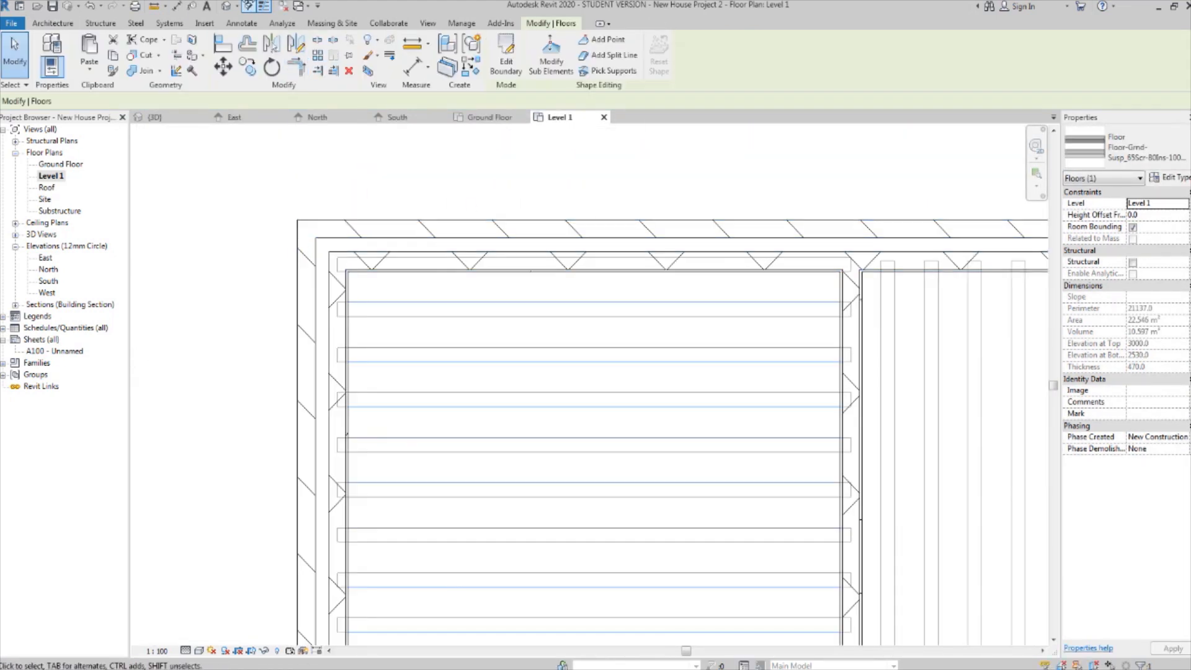
# In the 3D view, pull the section box inward at the front and rear to expose the rooms and floor edges.
pyautogui.click(155, 116)
pyautogui.moveTo(577, 425)
pyautogui.keyDown('shift'); pyautogui.mouseDown(button='middle')
pyautogui.moveTo(690, 442)
pyautogui.moveTo(662, 464)
pyautogui.mouseUp(button='middle'); pyautogui.keyUp('shift')
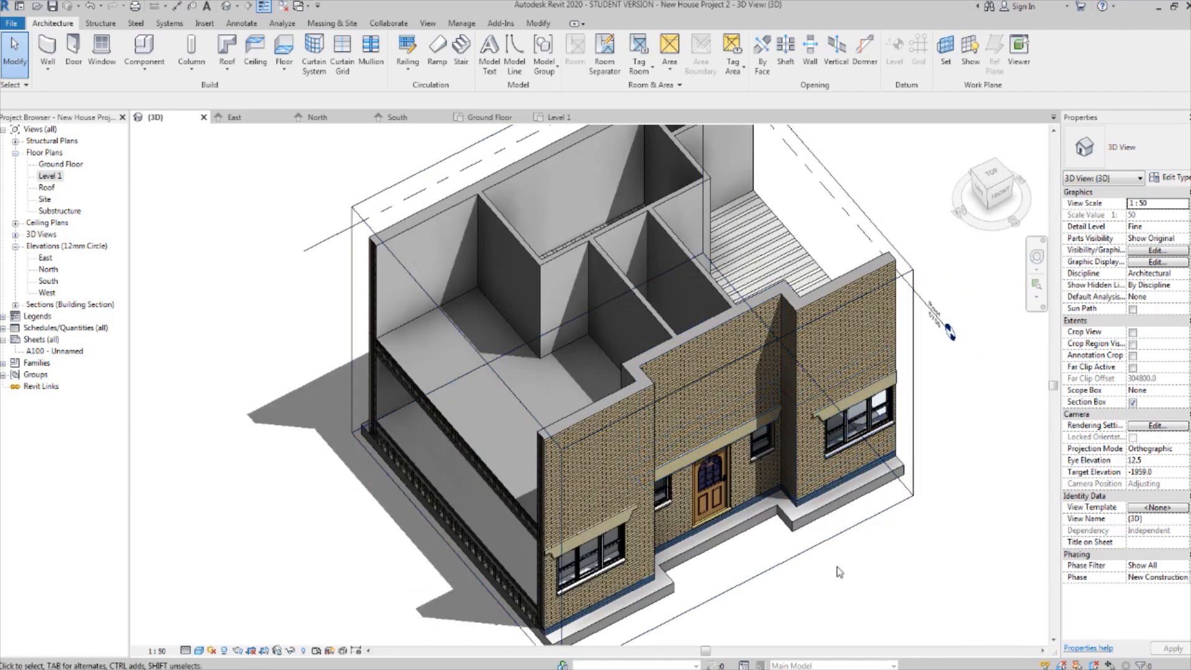
pyautogui.click(821, 542)
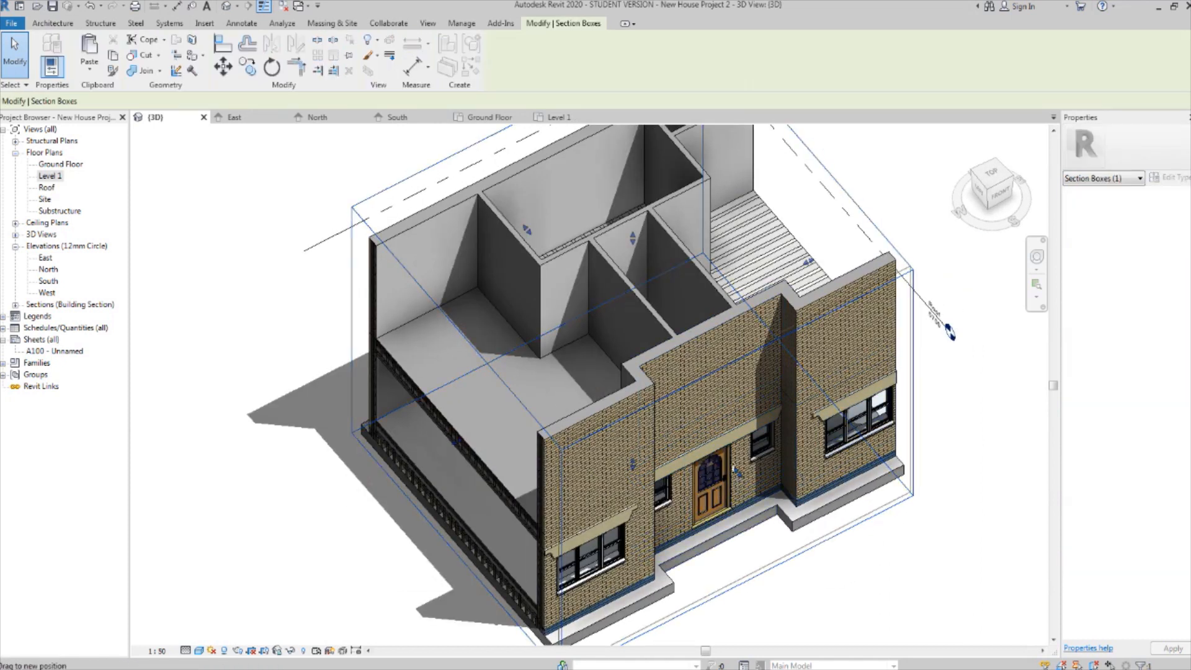
pyautogui.moveTo(735, 469); pyautogui.dragTo(702, 426)
pyautogui.keyDown('shift'); pyautogui.moveTo(597, 443); pyautogui.dragTo(513, 409, button='middle'); pyautogui.keyUp('shift')
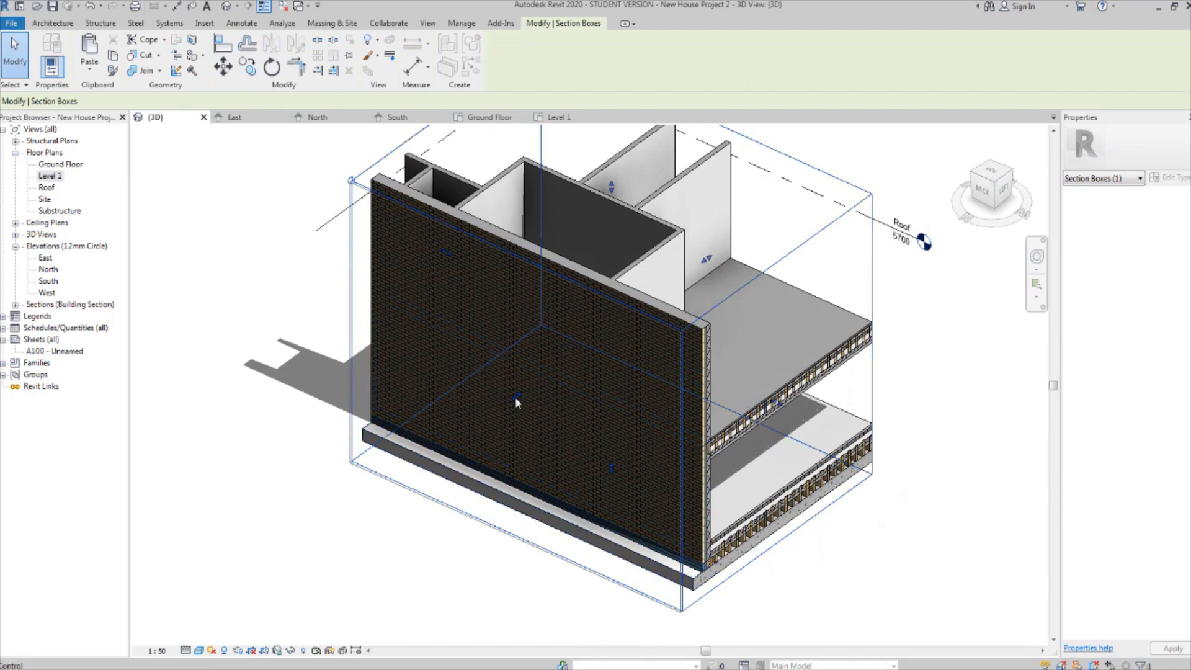
pyautogui.moveTo(516, 402); pyautogui.dragTo(557, 366)
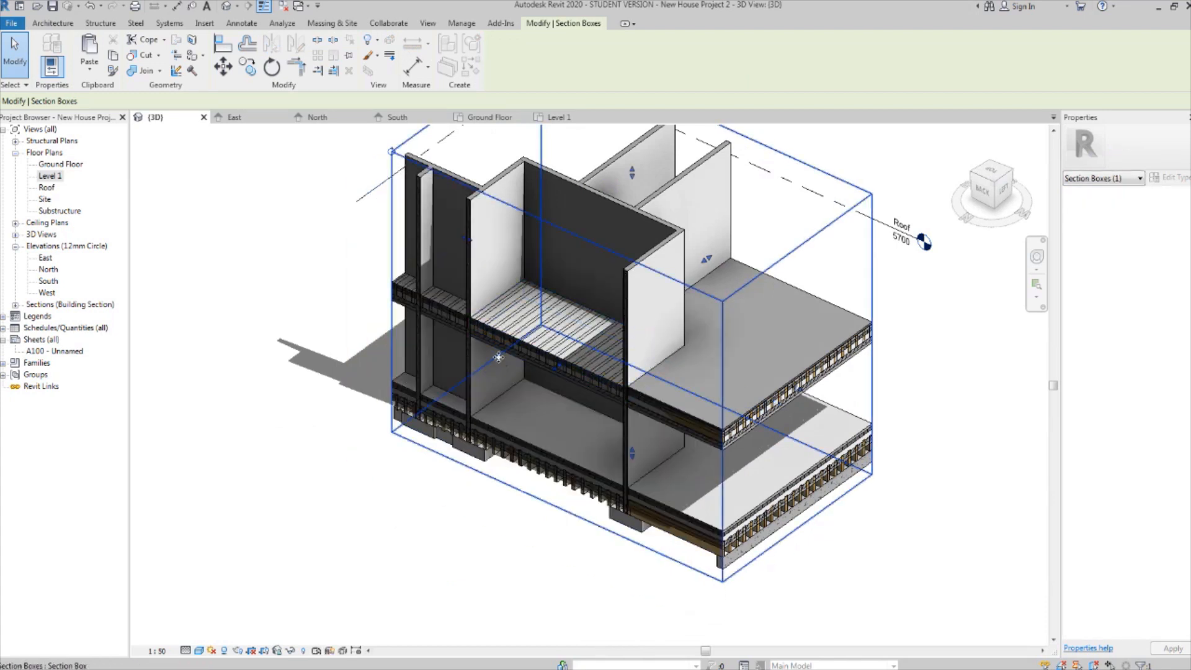
# Select the Level 1 floors of all six rooms and change their type to Floor-Upper_160mmConc-CorusComFlor51.
pyautogui.moveTo(690, 415); pyautogui.dragTo(643, 428, button='middle')
pyautogui.scroll(2, 642, 429)
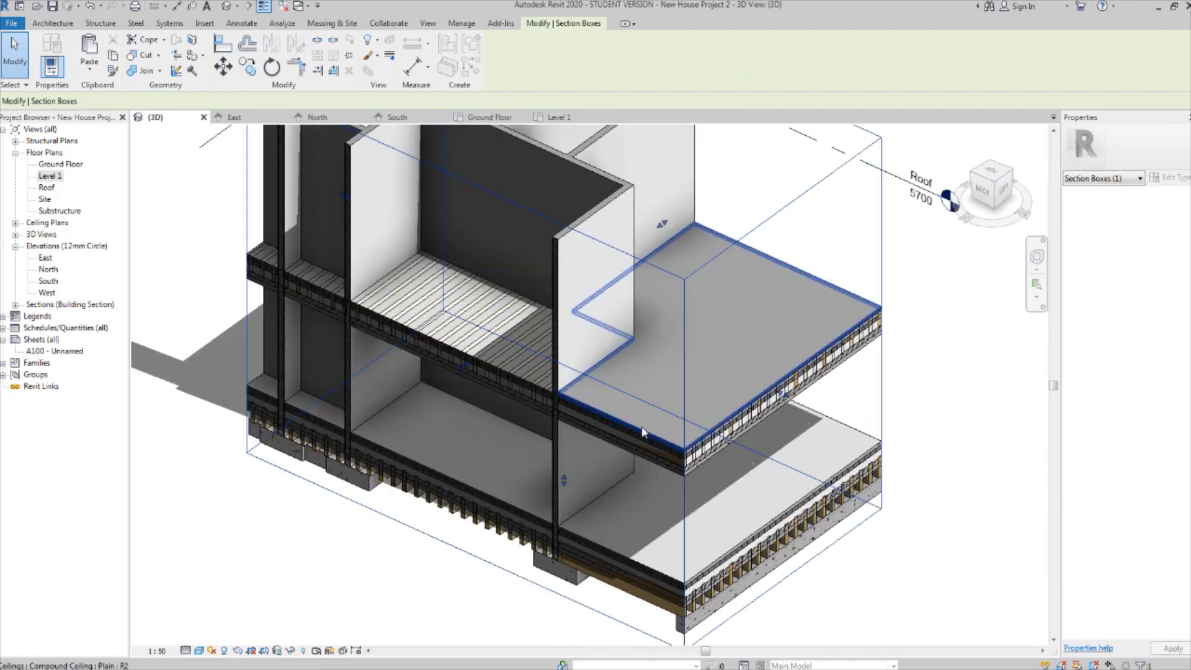
pyautogui.click(678, 472)
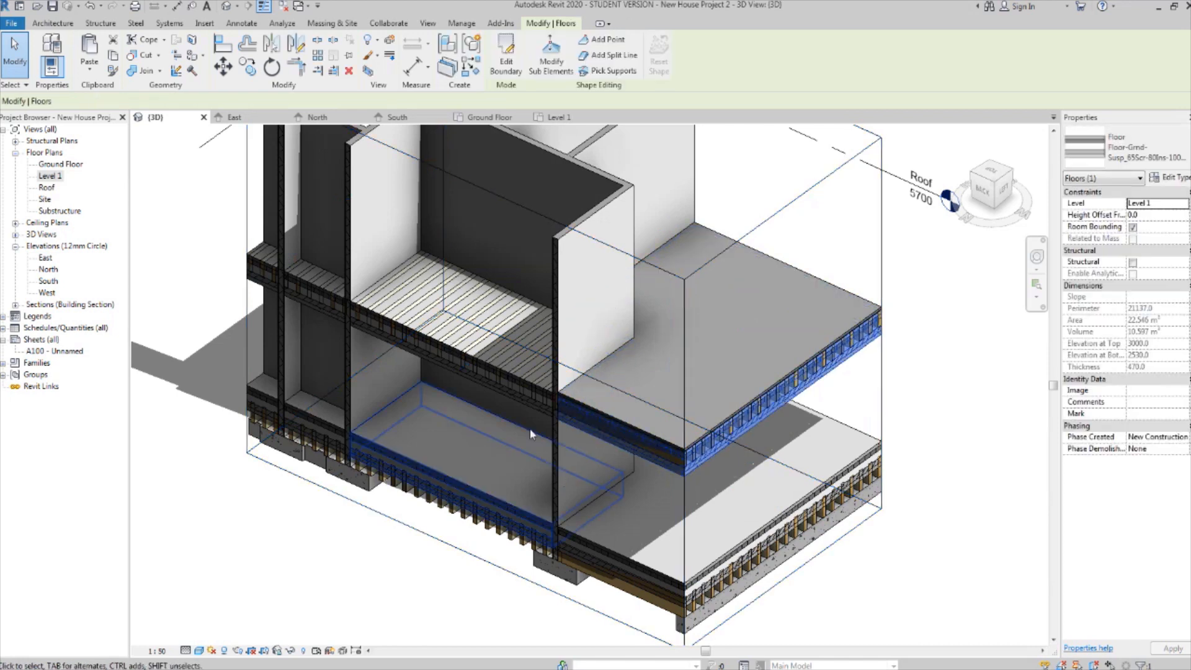
pyautogui.keyDown('shift'); pyautogui.moveTo(530, 428); pyautogui.dragTo(597, 449, button='middle'); pyautogui.keyUp('shift')
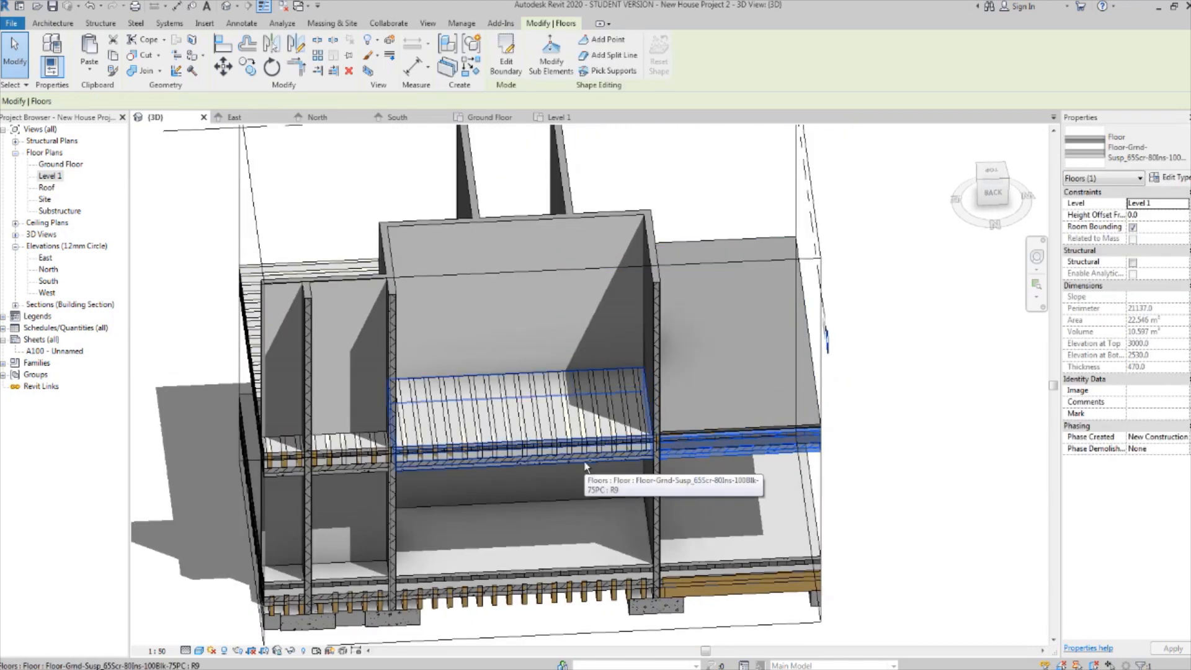
pyautogui.keyDown('ctrl'); pyautogui.click(584, 462); pyautogui.keyUp('ctrl')
pyautogui.moveTo(428, 468); pyautogui.dragTo(508, 456, button='middle')
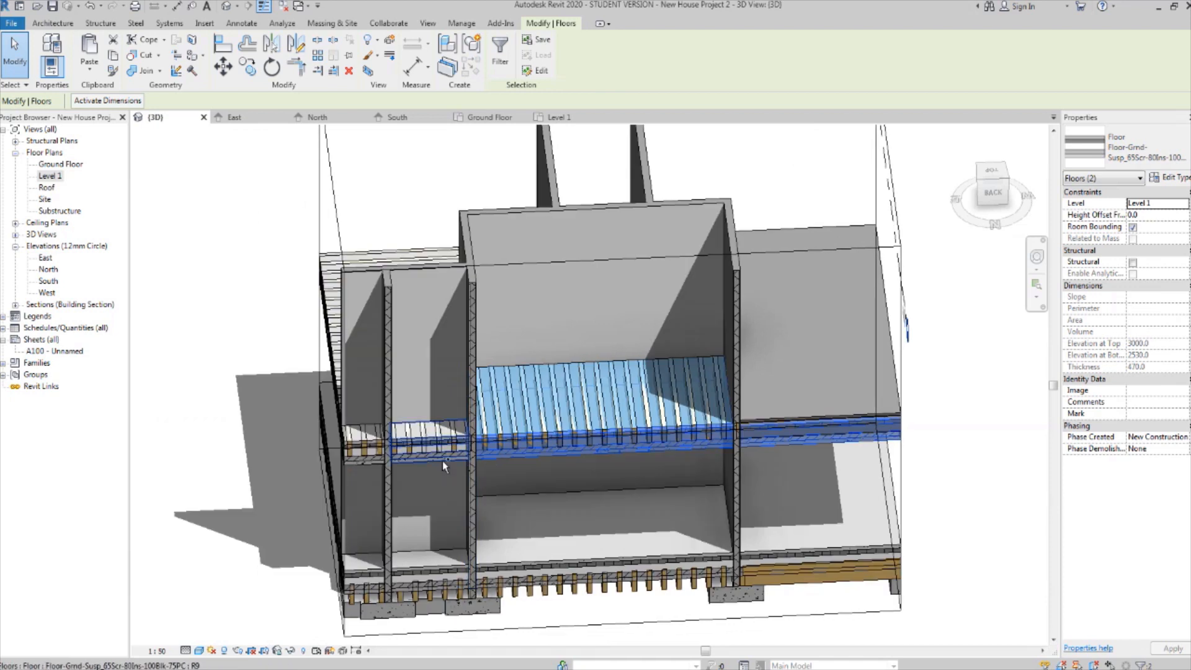
pyautogui.keyDown('ctrl'); pyautogui.click(442, 460); pyautogui.keyUp('ctrl')
pyautogui.keyDown('ctrl'); pyautogui.click(373, 463); pyautogui.keyUp('ctrl')
pyautogui.keyDown('shift'); pyautogui.moveTo(373, 463); pyautogui.dragTo(608, 452, button='middle'); pyautogui.keyUp('shift')
pyautogui.keyDown('ctrl'); pyautogui.click(512, 504); pyautogui.keyUp('ctrl')
pyautogui.keyDown('ctrl'); pyautogui.click(612, 450); pyautogui.keyUp('ctrl')
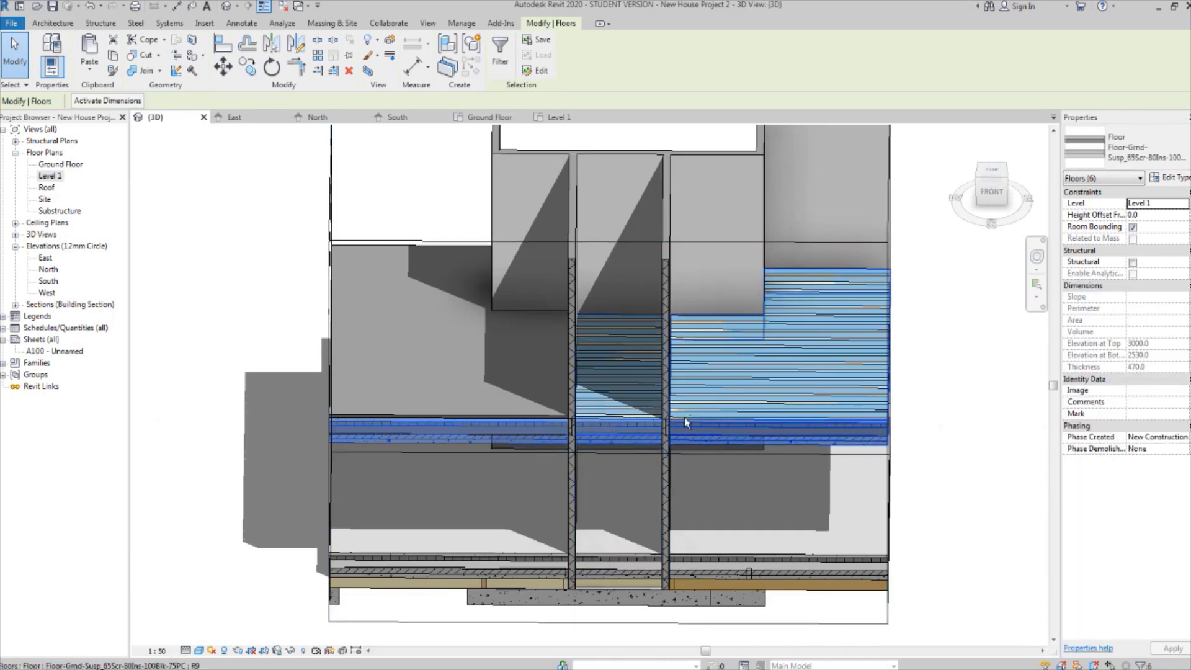
pyautogui.keyDown('shift'); pyautogui.moveTo(683, 418); pyautogui.dragTo(941, 307, button='middle'); pyautogui.keyUp('shift')
pyautogui.moveTo(599, 466); pyautogui.dragTo(561, 448, button='middle')
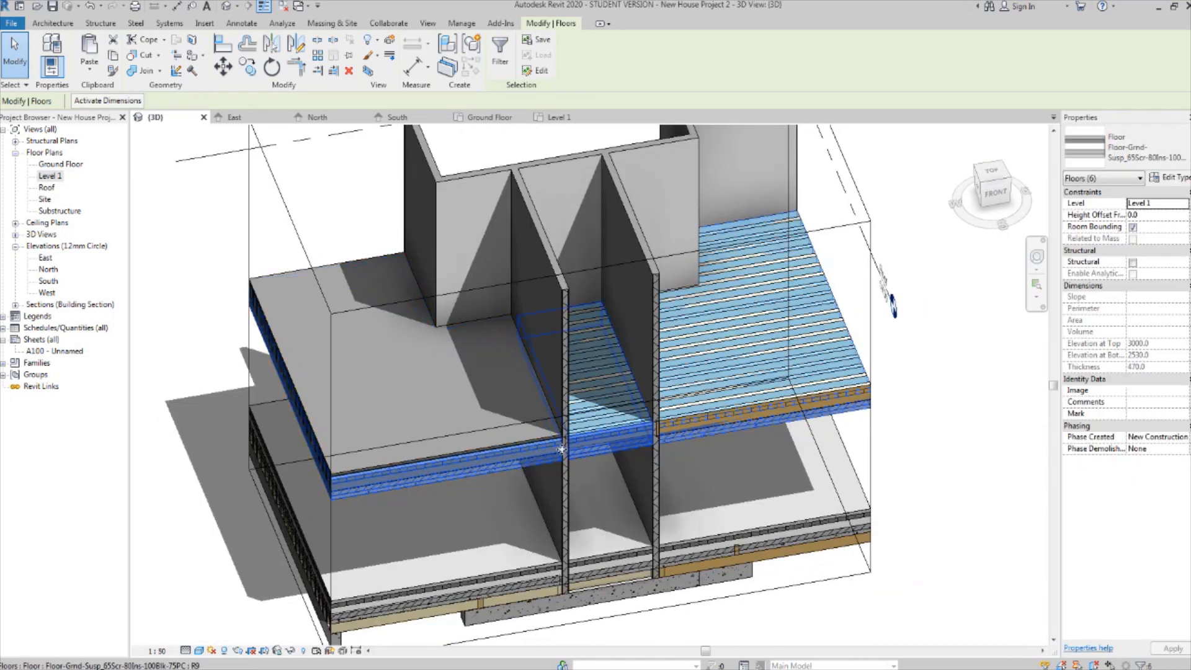
pyautogui.click(1144, 158)
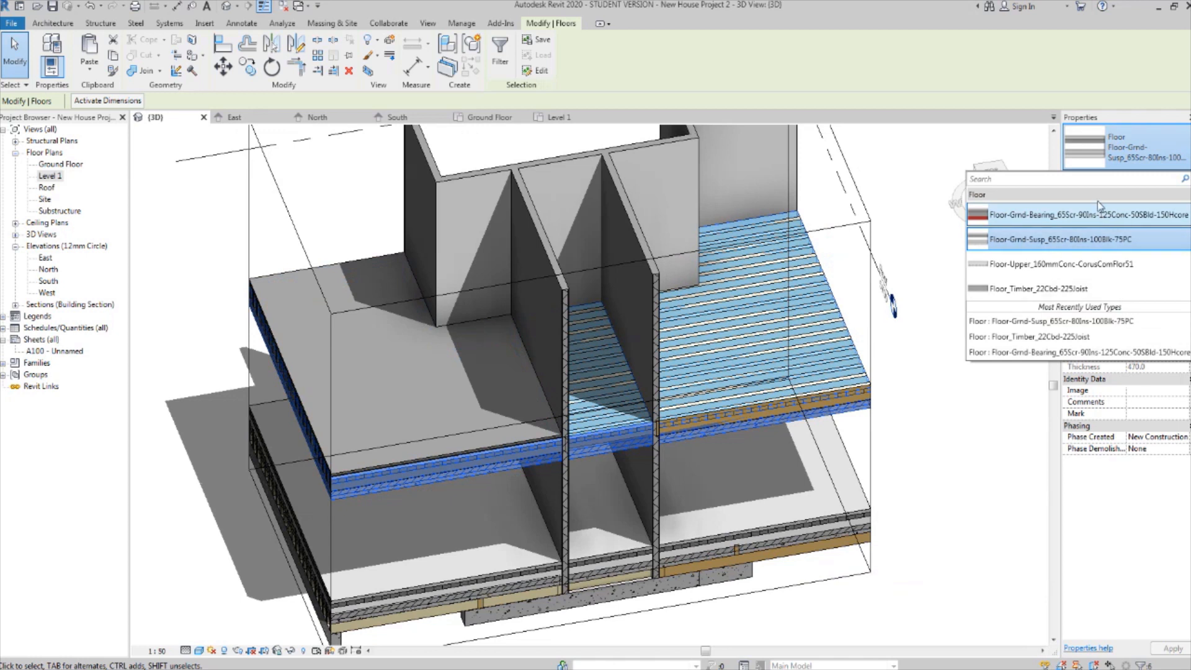
pyautogui.click(1098, 267)
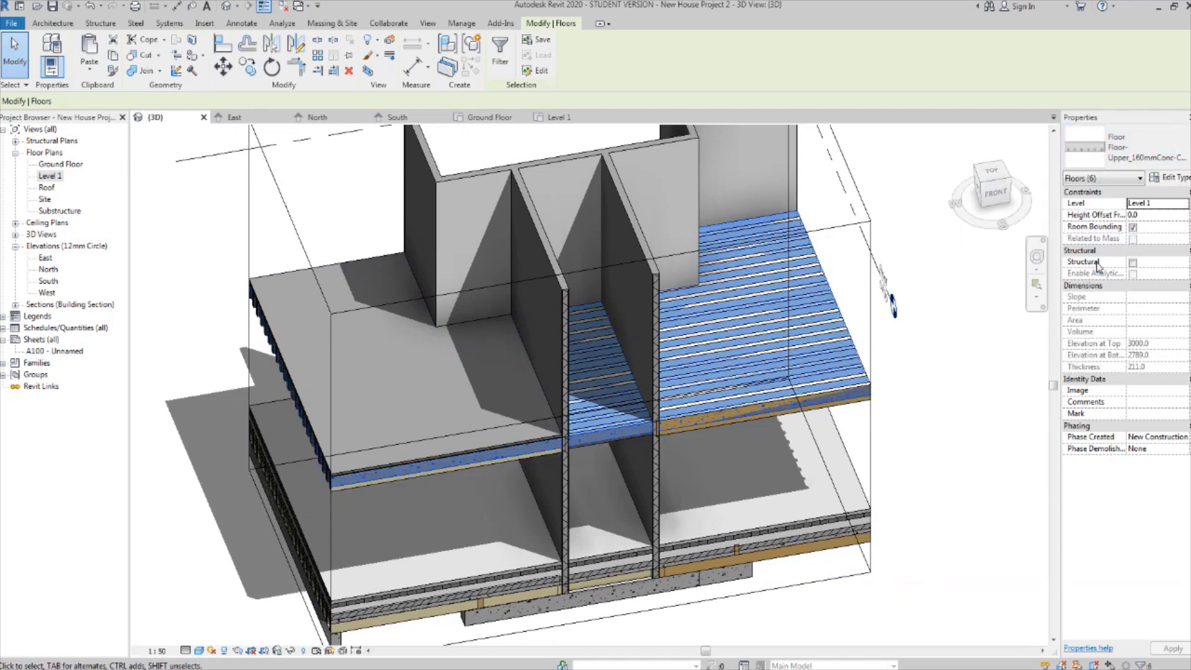
pyautogui.click(965, 388)
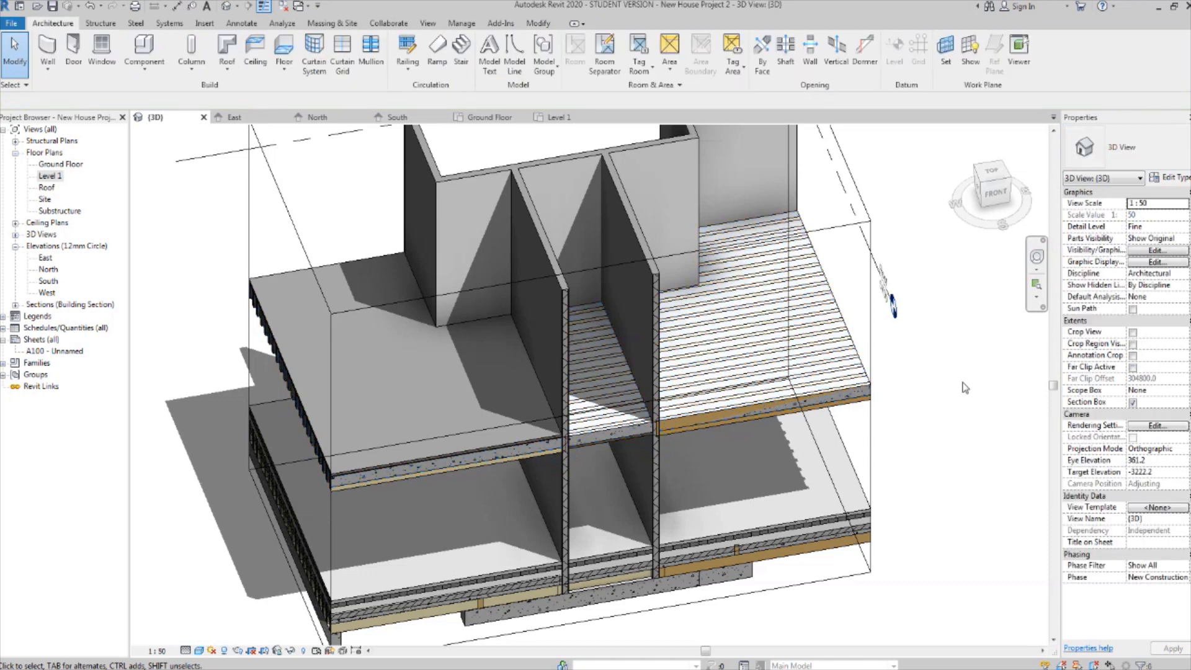
# Delete the plain ceiling lying on top of the left room's floor.
pyautogui.scroll(4, 420, 451)
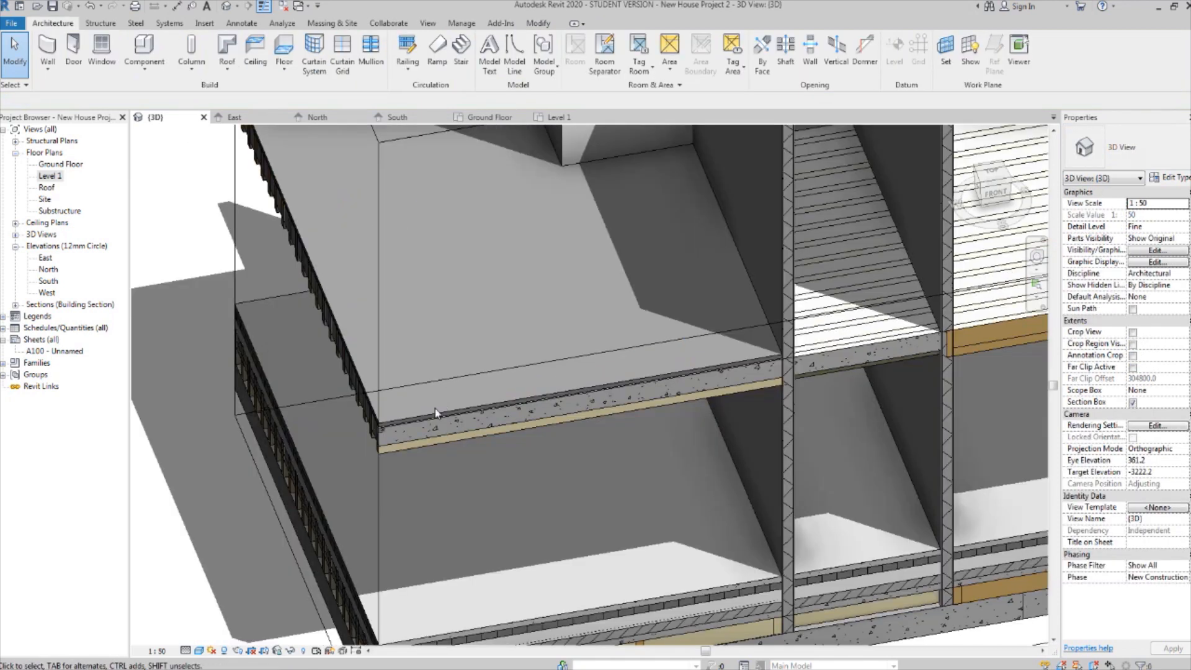
pyautogui.click(426, 414)
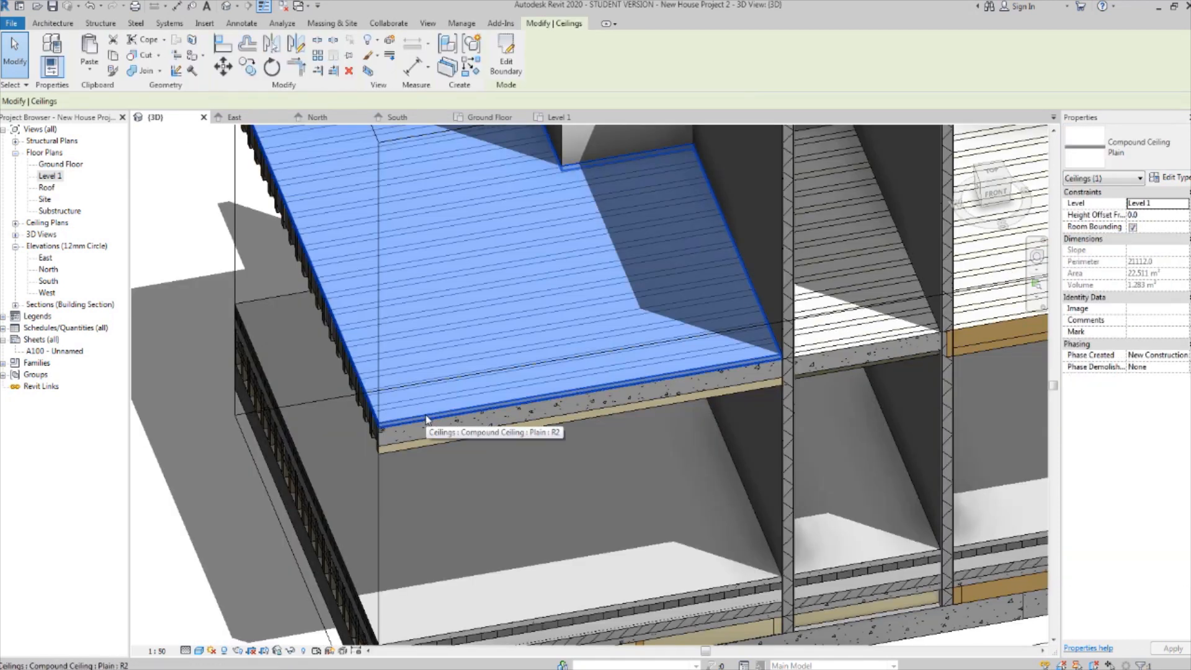
pyautogui.press('Escape')
pyautogui.scroll(-5, 426, 419)
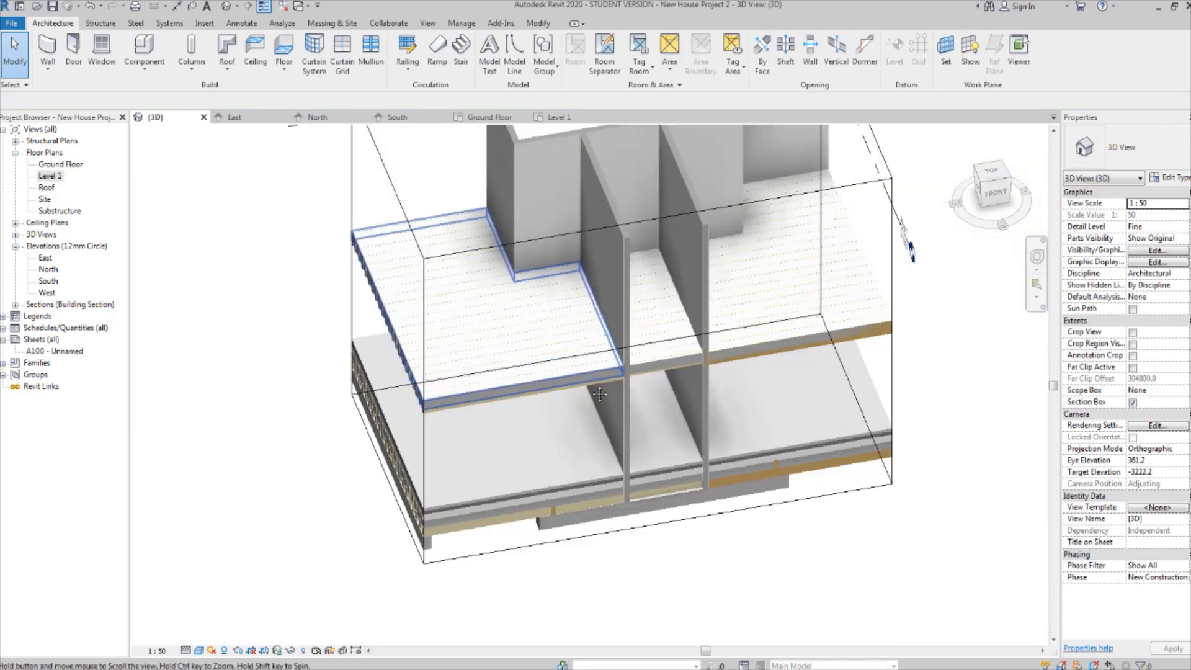
pyautogui.keyDown('shift'); pyautogui.moveTo(588, 359); pyautogui.dragTo(615, 355, button='middle'); pyautogui.keyUp('shift')
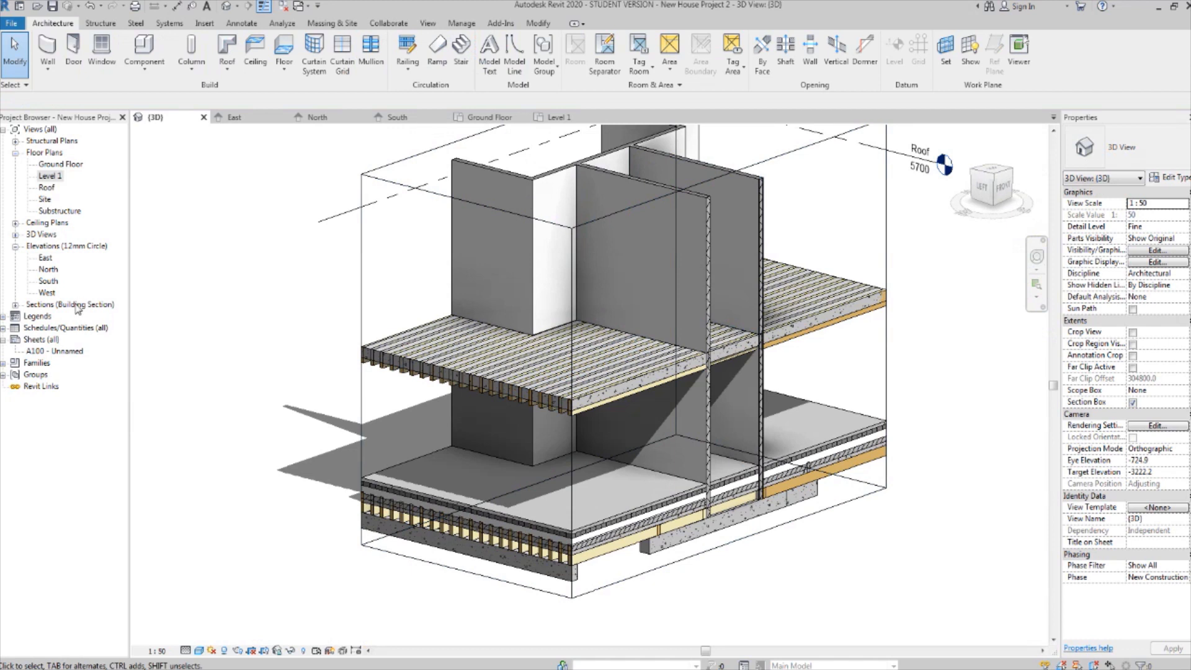
# Open the Section 1 view and examine the Level 1 floor slab and the beams beneath it.
pyautogui.click(16, 305)
pyautogui.doubleClick(55, 316)
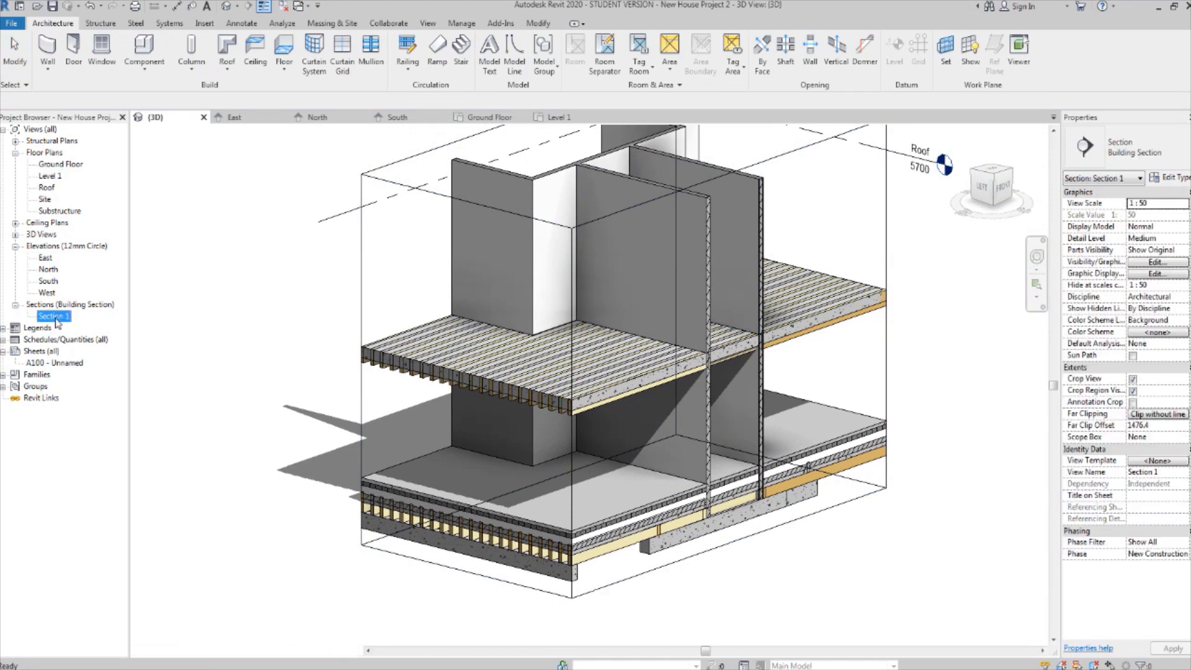
pyautogui.scroll(5, 464, 374)
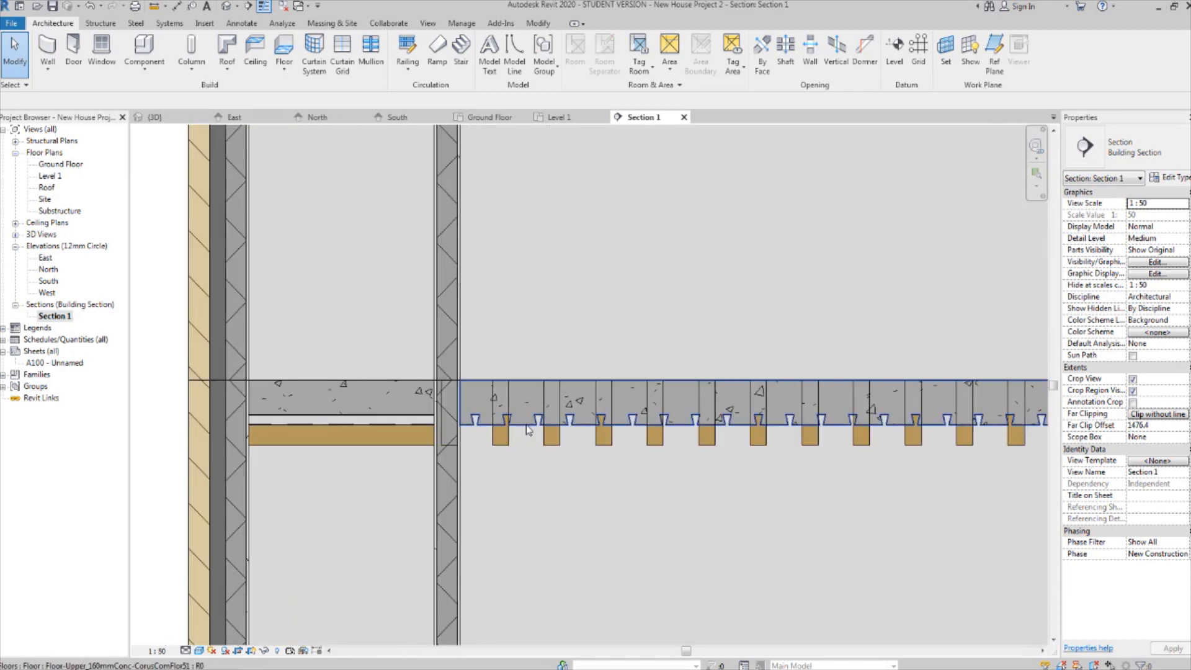
# Dimension the thickness of the right-hand Level 1 floor slab in the section with an aligned dimension.
pyautogui.scroll(-2, 528, 430)
pyautogui.scroll(3, 527, 430)
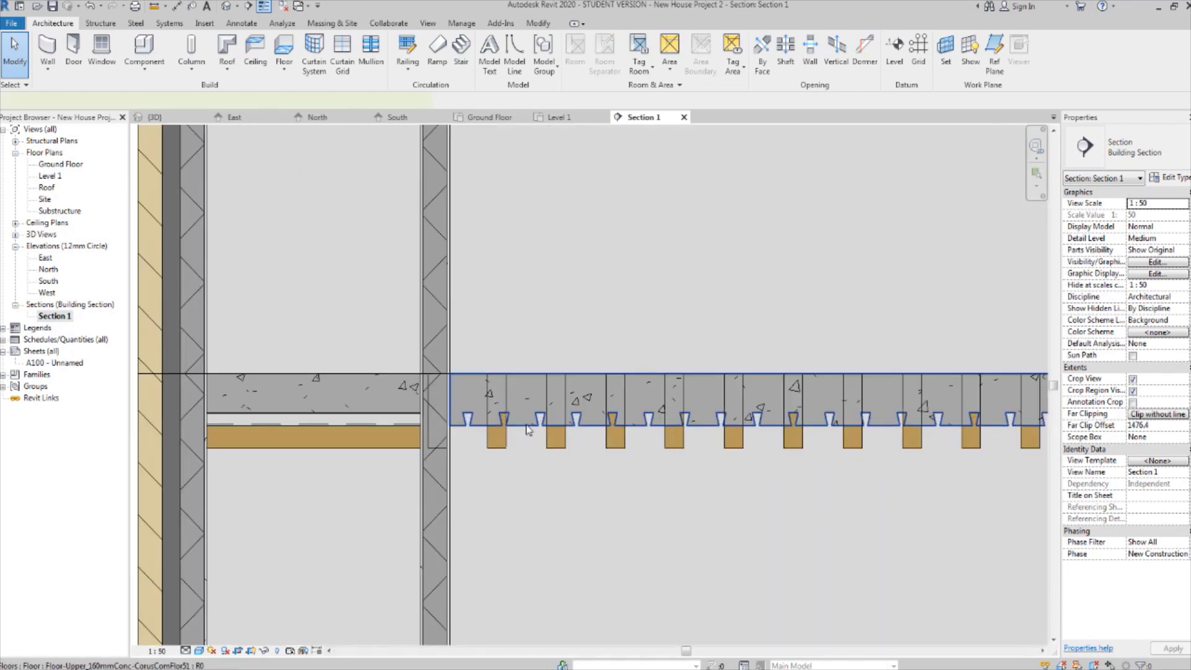
pyautogui.click(527, 430)
pyautogui.scroll(1, 531, 434)
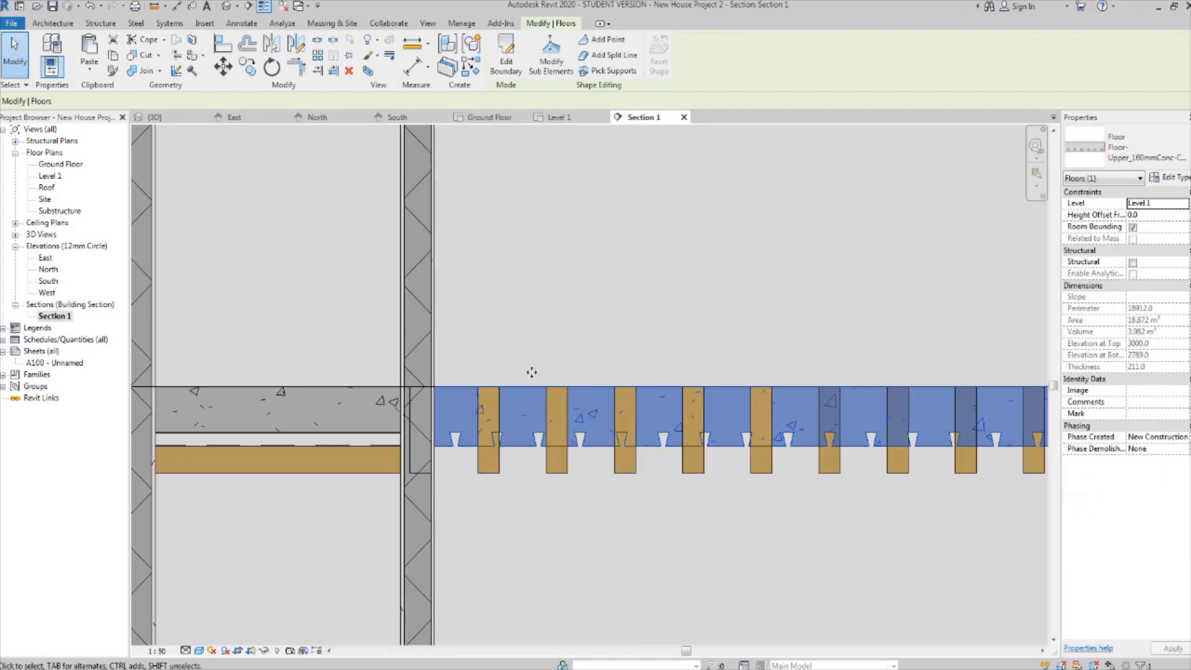
pyautogui.moveTo(508, 409); pyautogui.dragTo(465, 421, button='middle')
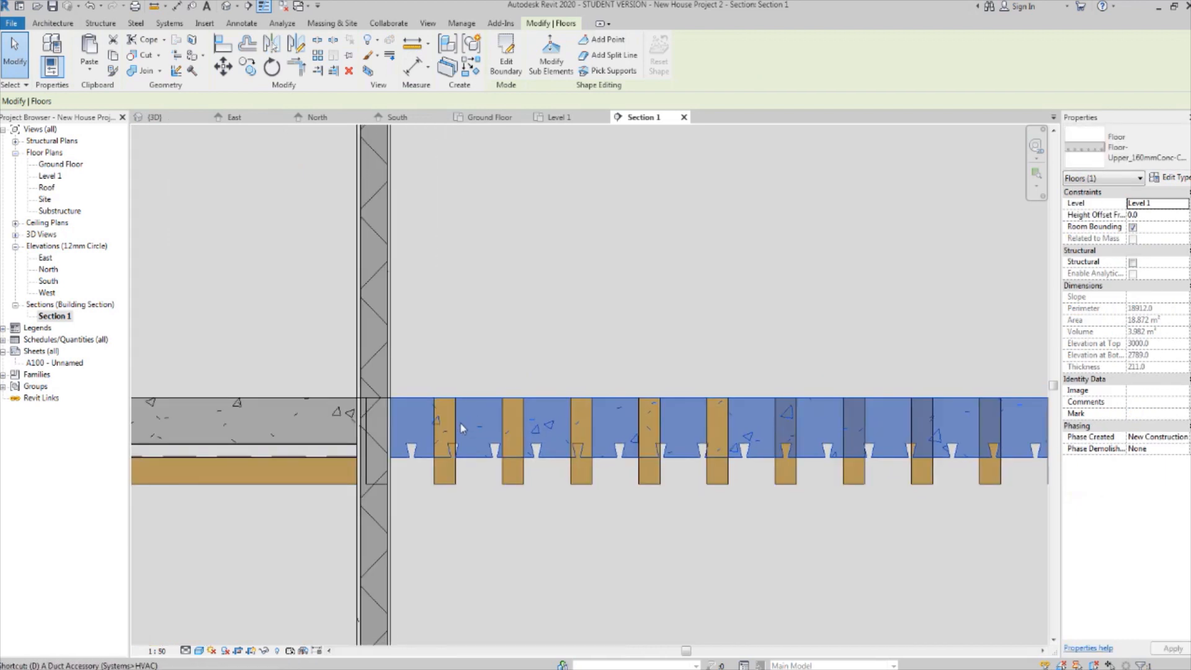
pyautogui.press('d')
pyautogui.press('i')
pyautogui.scroll(2, 459, 425)
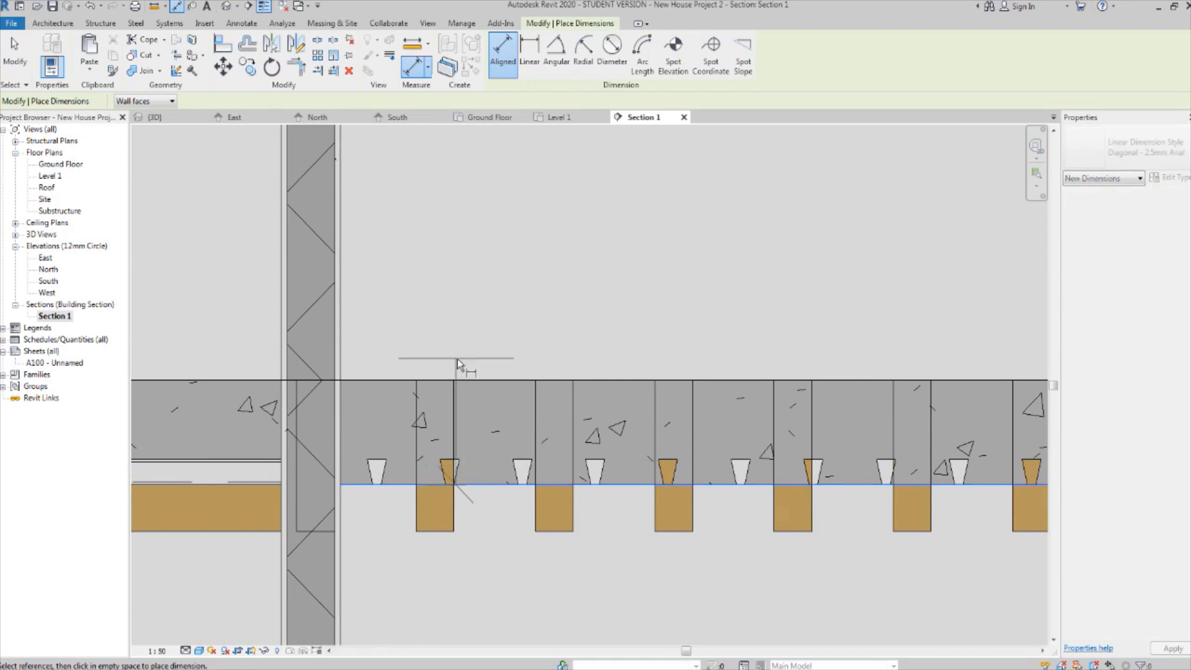
pyautogui.click(440, 381)
pyautogui.scroll(-4, 465, 354)
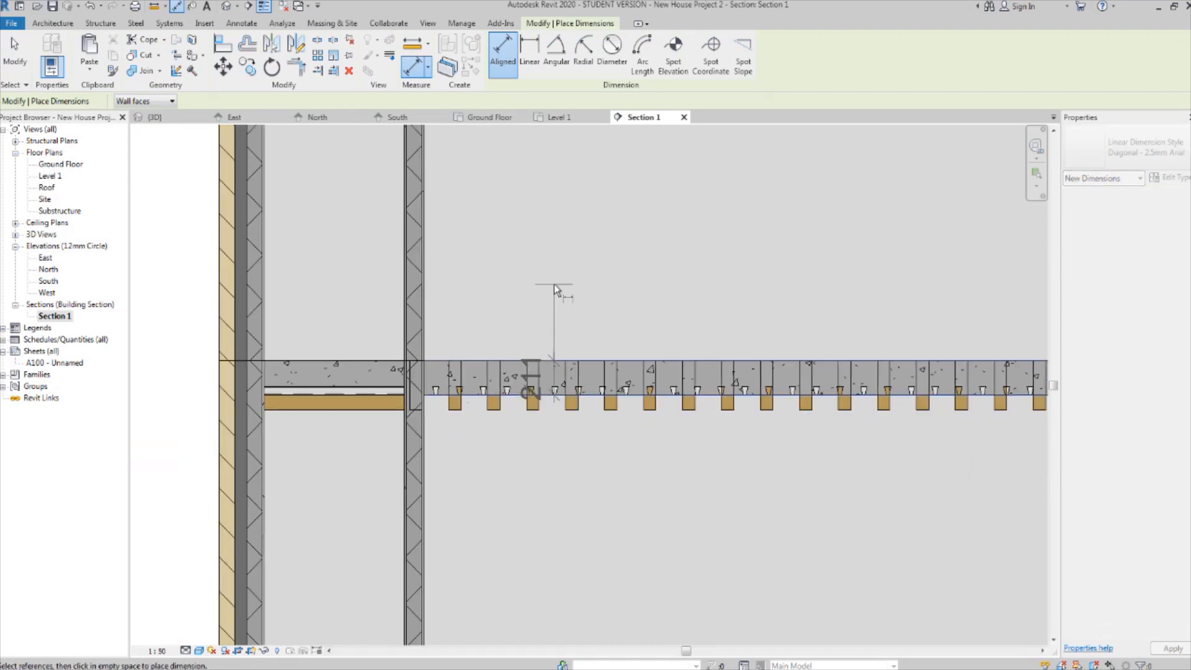
pyautogui.click(530, 296)
pyautogui.moveTo(531, 297); pyautogui.dragTo(569, 317, button='middle')
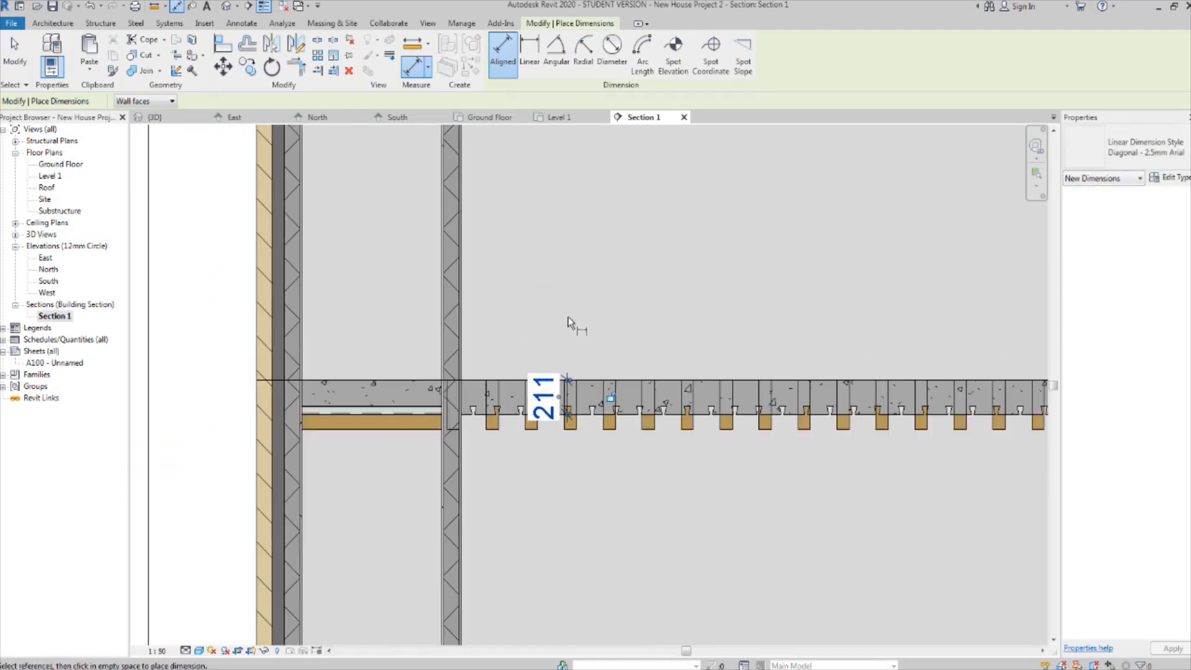
pyautogui.press('Escape')
pyautogui.press('Escape')
pyautogui.scroll(3, 496, 415)
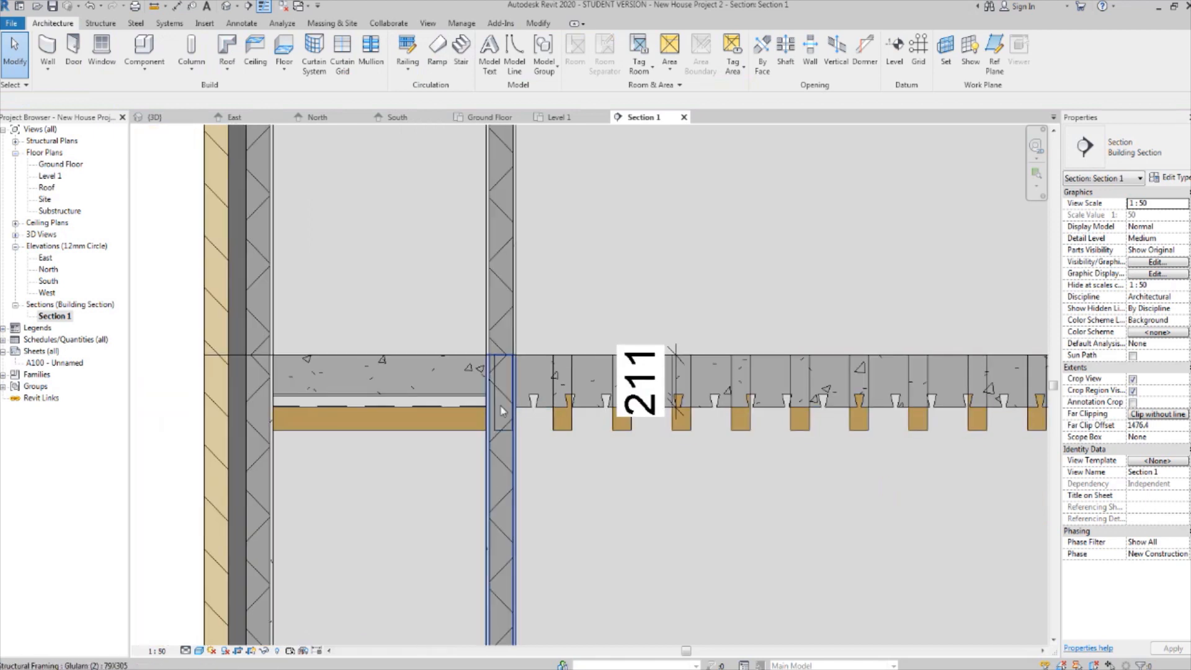
# Select the narrow left room's Level 1 floor and all matching floor instances visible in Section 1.
pyautogui.click(457, 395)
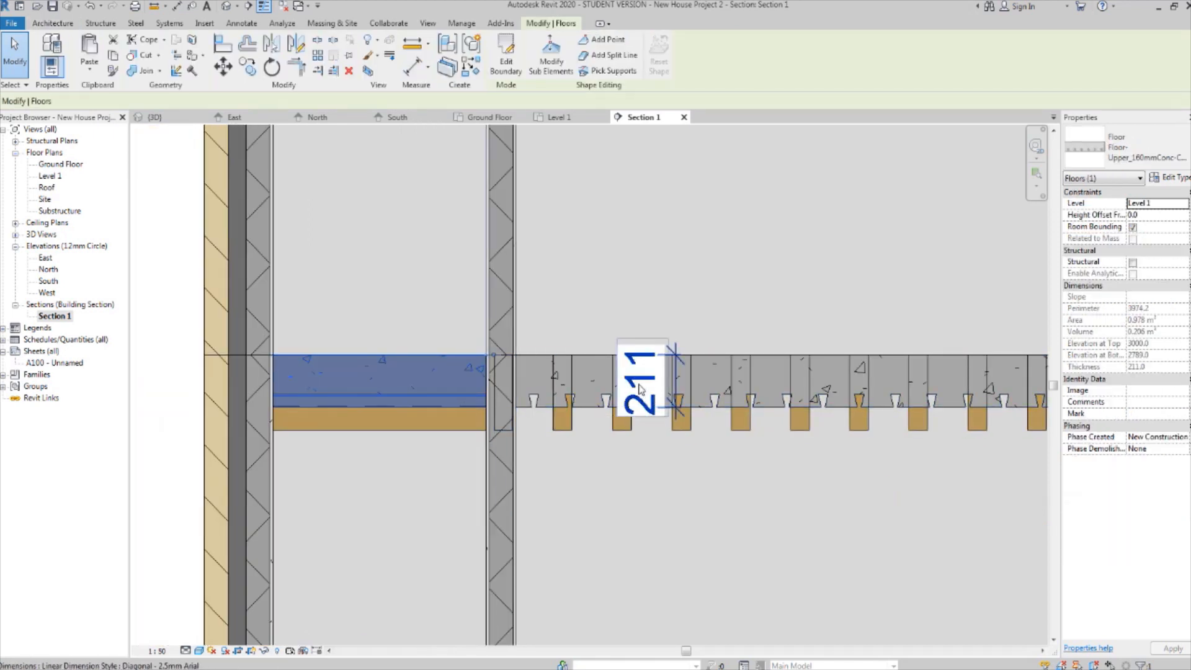
pyautogui.scroll(-2, 641, 389)
pyautogui.rightClick(545, 393)
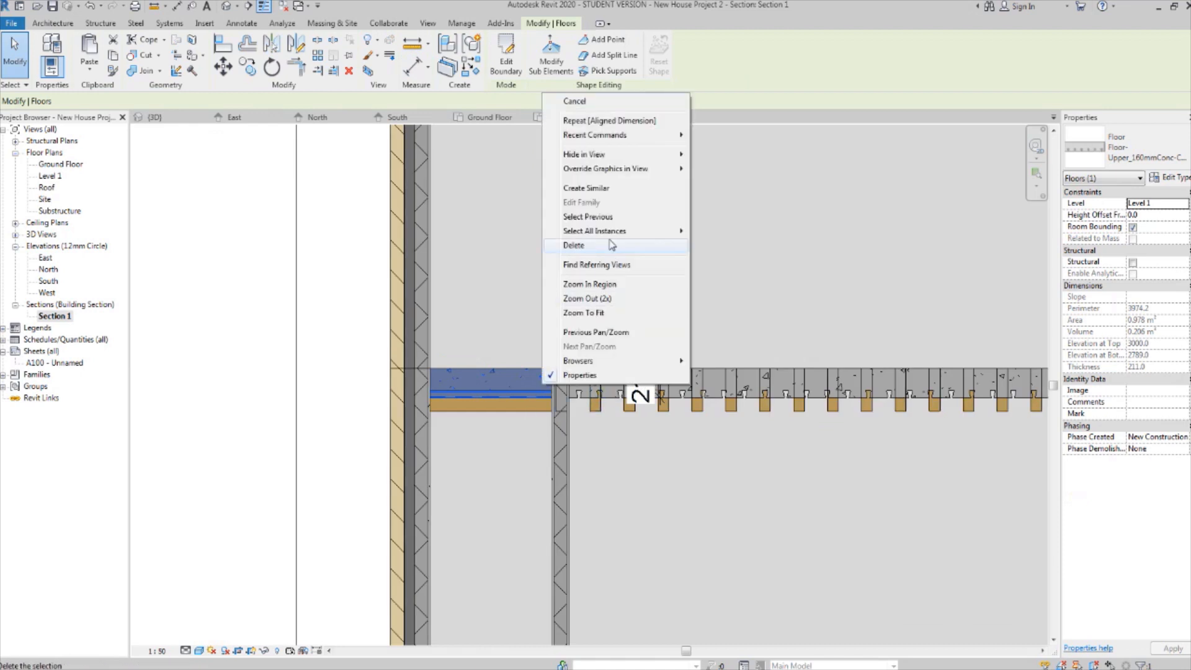
pyautogui.click(720, 232)
pyautogui.scroll(-3, 718, 240)
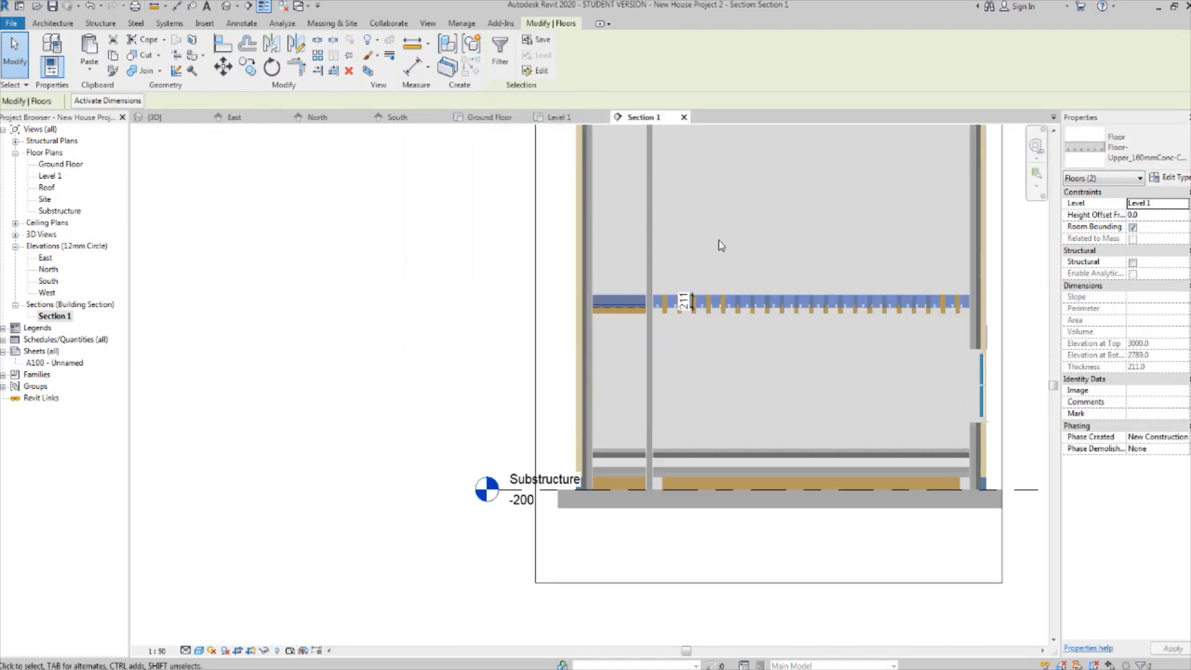
pyautogui.scroll(2, 720, 468)
pyautogui.scroll(-4, 633, 465)
pyautogui.scroll(2, 643, 396)
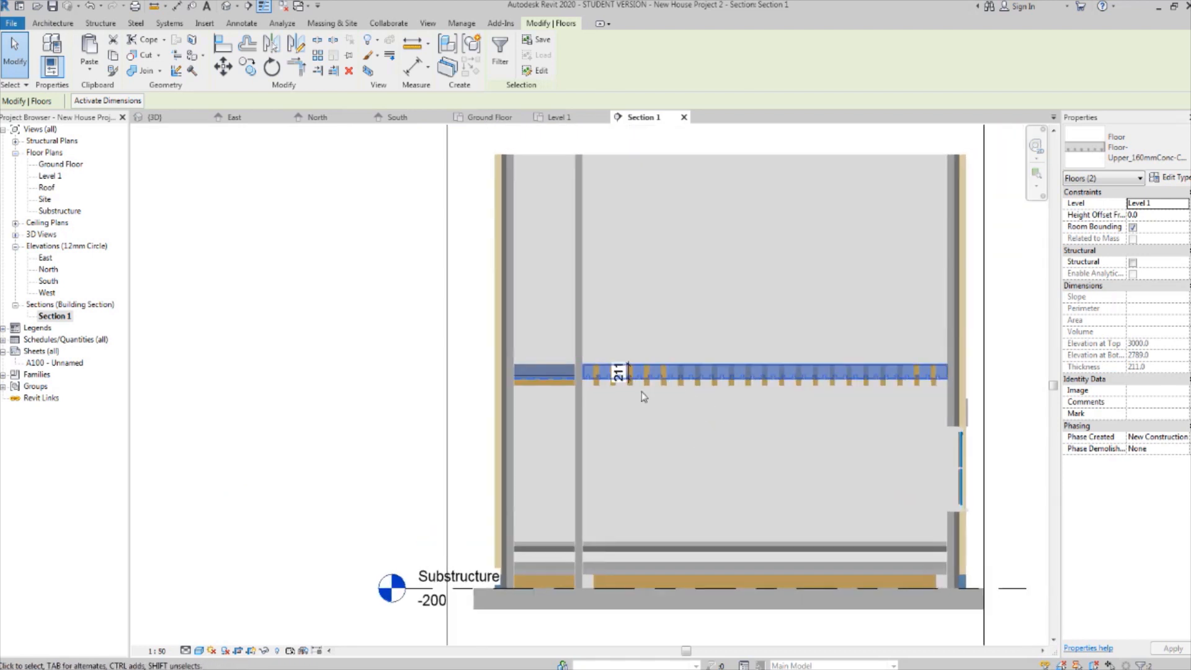
pyautogui.scroll(2, 559, 364)
pyautogui.scroll(2, 560, 365)
# Extend the selection to every matching Level 1 floor in the entire project and set the height offset from level to 211.
pyautogui.rightClick(586, 391)
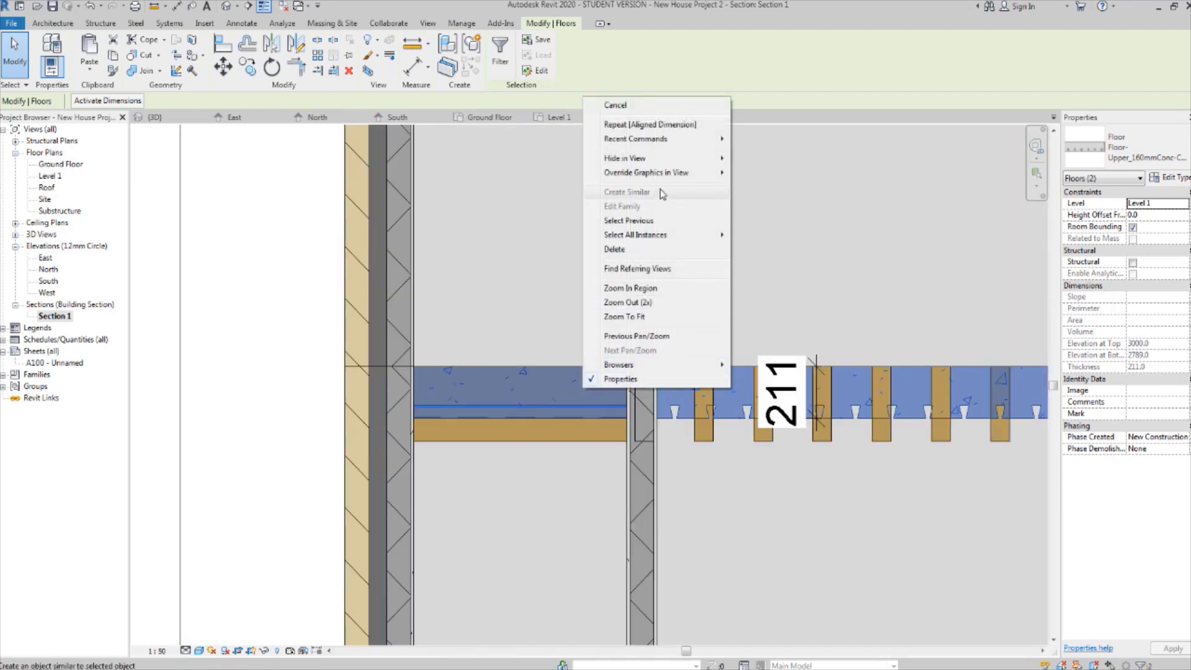
pyautogui.moveTo(667, 238)
pyautogui.click(774, 250)
pyautogui.scroll(-2, 630, 252)
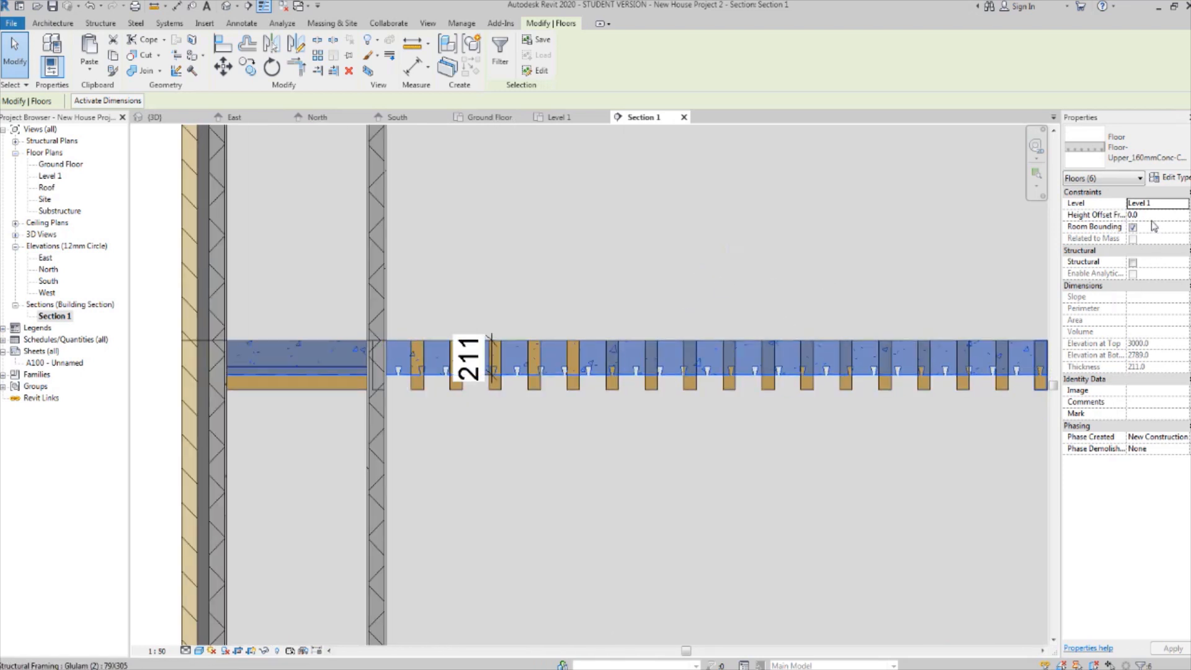
pyautogui.click(742, 227)
pyautogui.scroll(-2, 747, 234)
pyautogui.scroll(5, 522, 276)
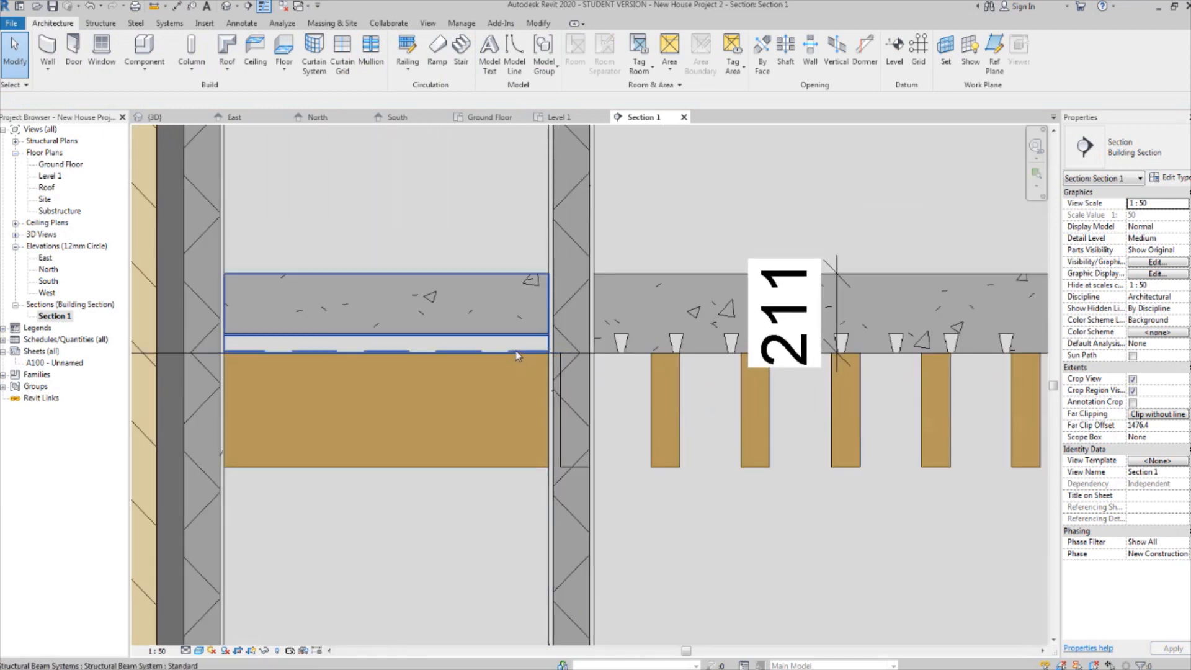
pyautogui.click(517, 353)
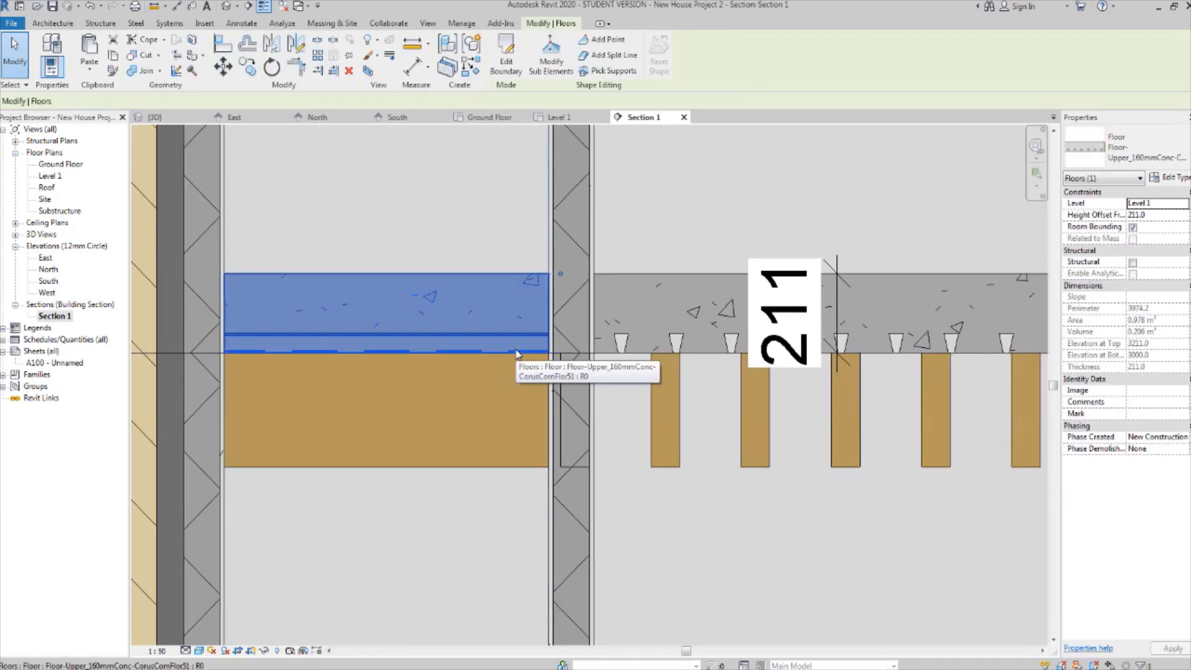
pyautogui.scroll(-6, 519, 357)
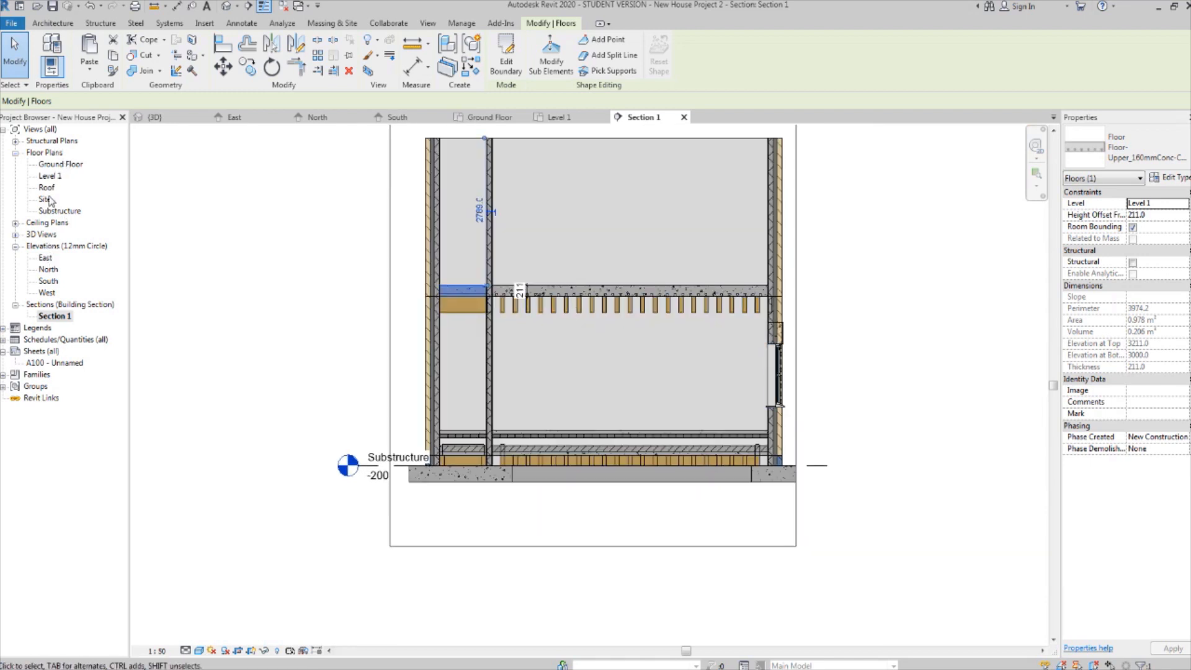
# Open the 3D view and examine how the raised Level 1 floors sit on their beams from several sides.
pyautogui.click(226, 8)
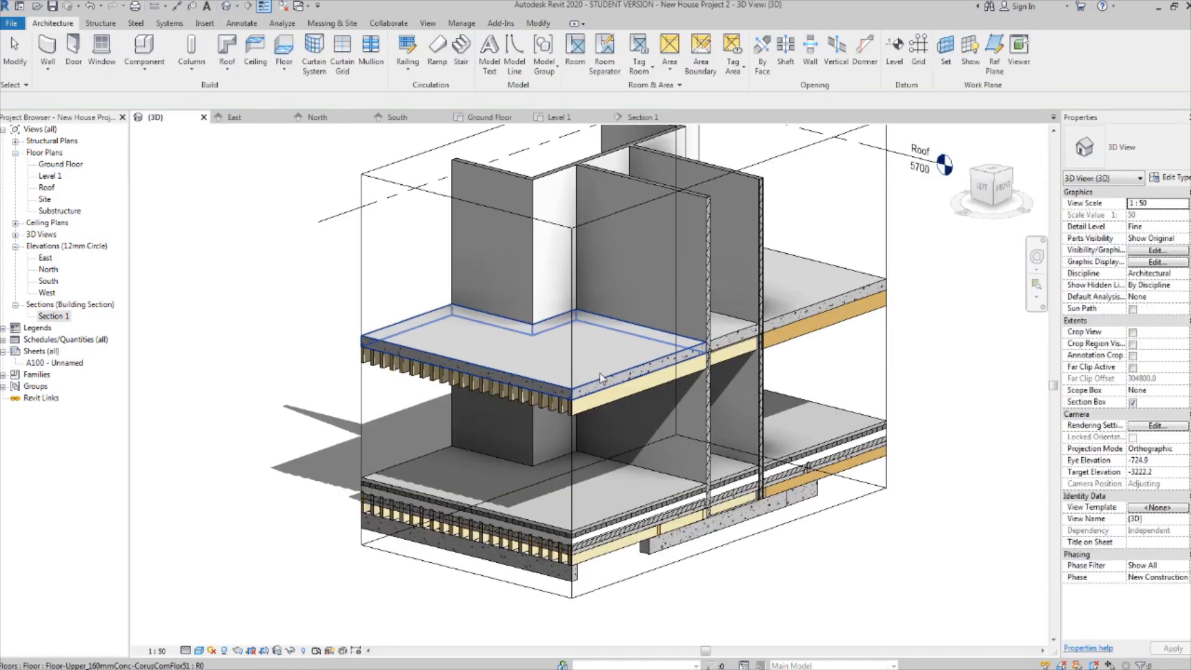
pyautogui.keyDown('shift'); pyautogui.moveTo(848, 357); pyautogui.dragTo(687, 403, button='middle'); pyautogui.keyUp('shift')
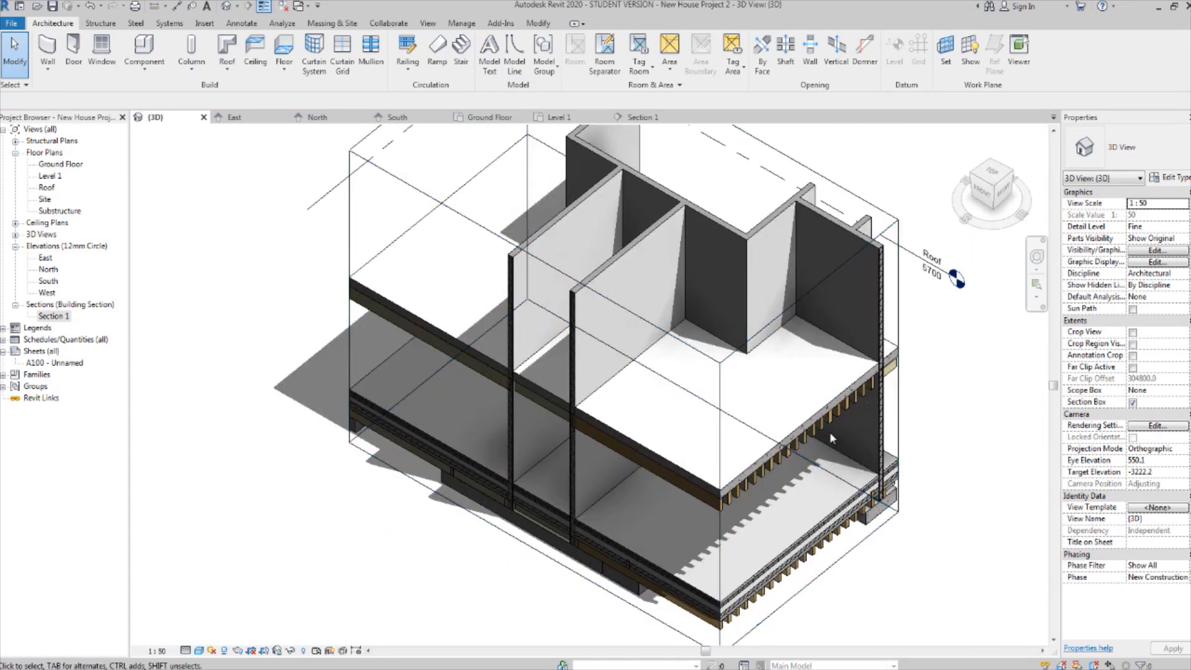
pyautogui.scroll(-3, 828, 426)
pyautogui.keyDown('shift'); pyautogui.moveTo(881, 421); pyautogui.dragTo(845, 414, button='middle'); pyautogui.keyUp('shift')
pyautogui.scroll(5, 846, 415)
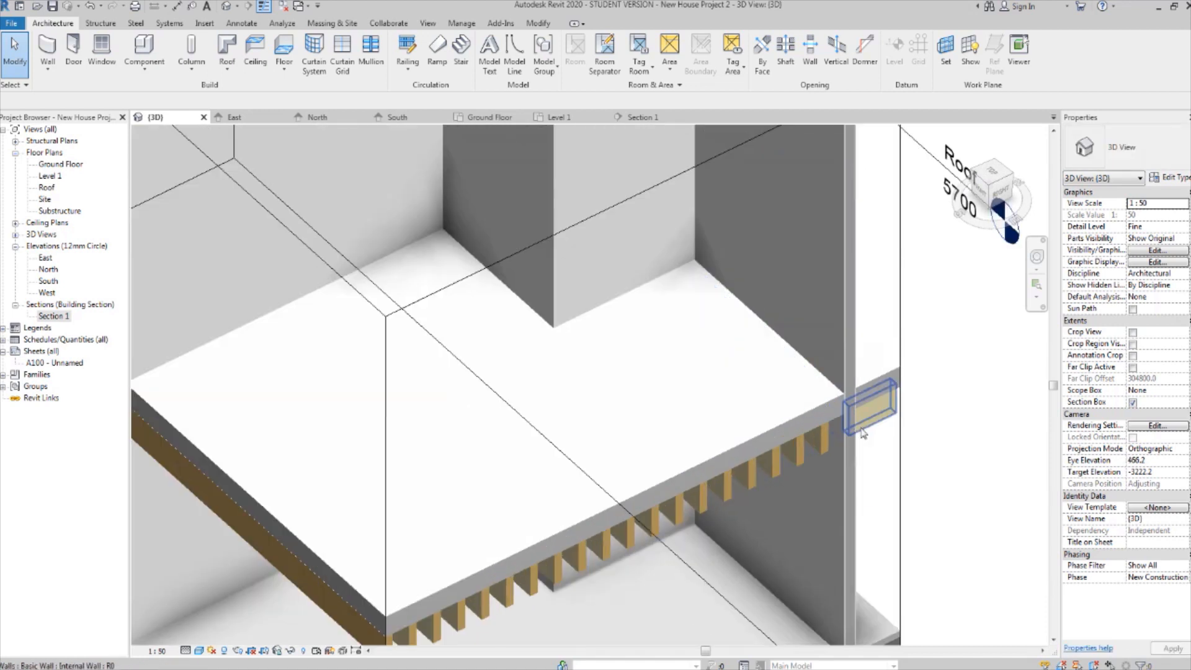
pyautogui.scroll(-1, 883, 453)
pyautogui.moveTo(883, 452); pyautogui.dragTo(833, 338, button='middle')
pyautogui.scroll(-3, 831, 336)
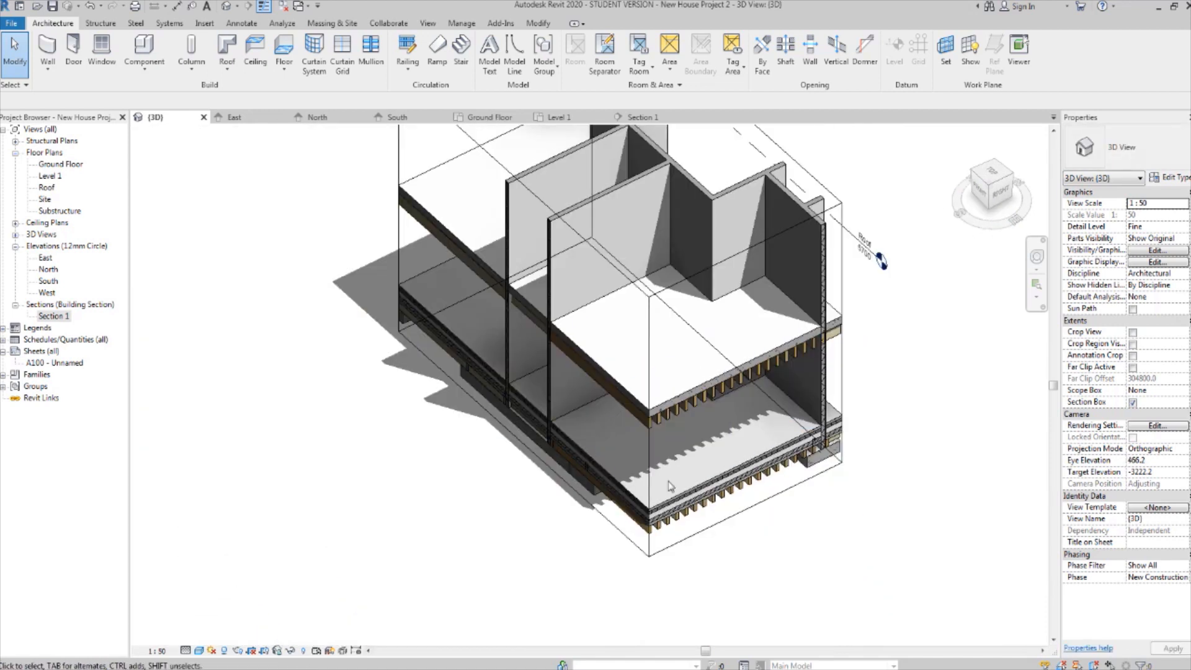
# Adjust the section box sides to cut the model down to a narrow slice through the small end room.
pyautogui.click(648, 478)
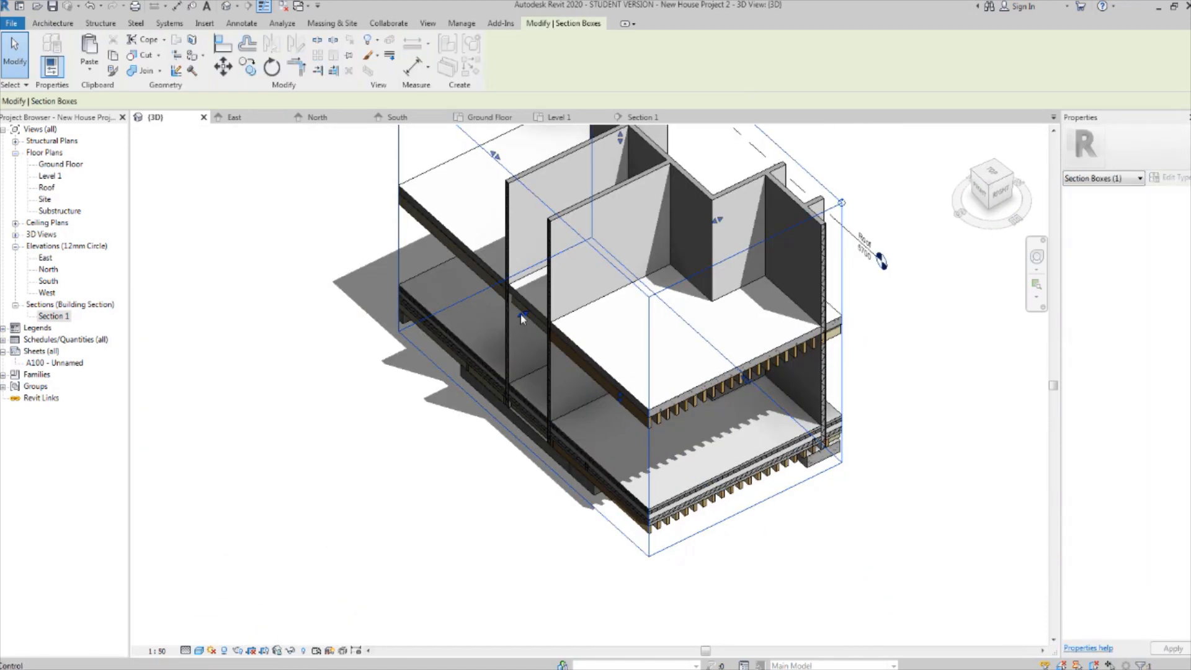
pyautogui.moveTo(520, 314); pyautogui.dragTo(452, 348)
pyautogui.keyDown('shift'); pyautogui.moveTo(696, 476); pyautogui.dragTo(562, 404, button='middle'); pyautogui.keyUp('shift')
pyautogui.scroll(2, 561, 404)
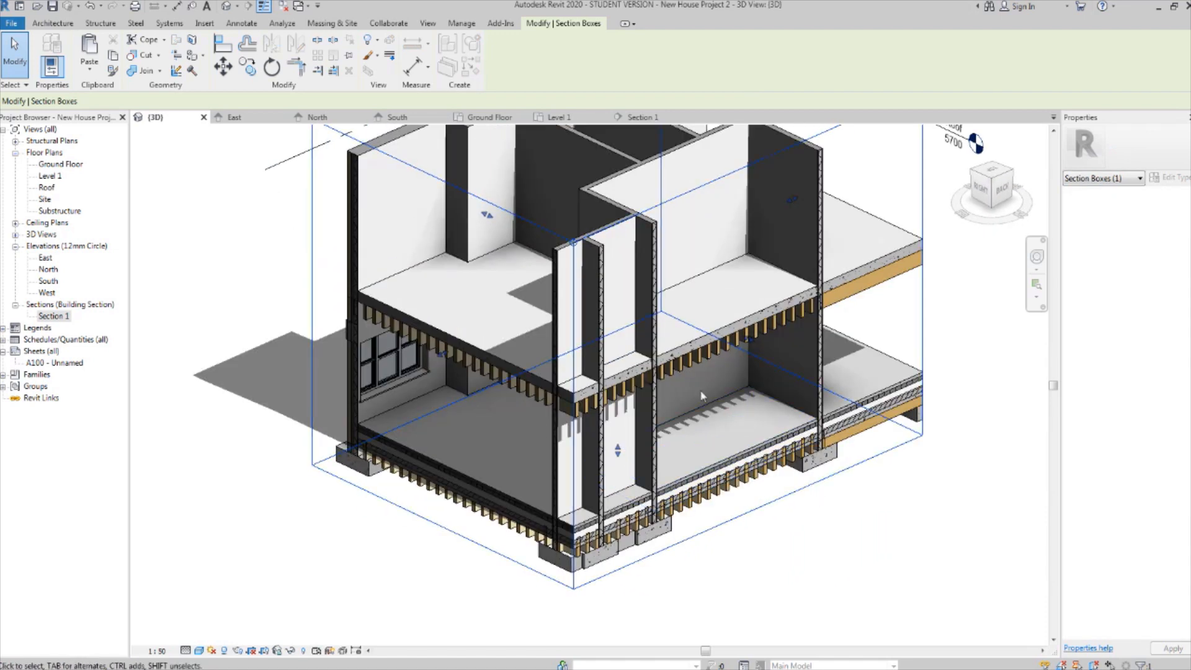
pyautogui.scroll(-1, 701, 393)
pyautogui.moveTo(702, 394); pyautogui.dragTo(670, 462, button='middle')
pyautogui.moveTo(710, 420); pyautogui.dragTo(763, 444)
pyautogui.keyDown('shift'); pyautogui.moveTo(763, 444); pyautogui.dragTo(608, 379, button='middle'); pyautogui.keyUp('shift')
pyautogui.moveTo(437, 418); pyautogui.dragTo(717, 354)
pyautogui.keyDown('shift'); pyautogui.moveTo(776, 434); pyautogui.dragTo(824, 410, button='middle'); pyautogui.keyUp('shift')
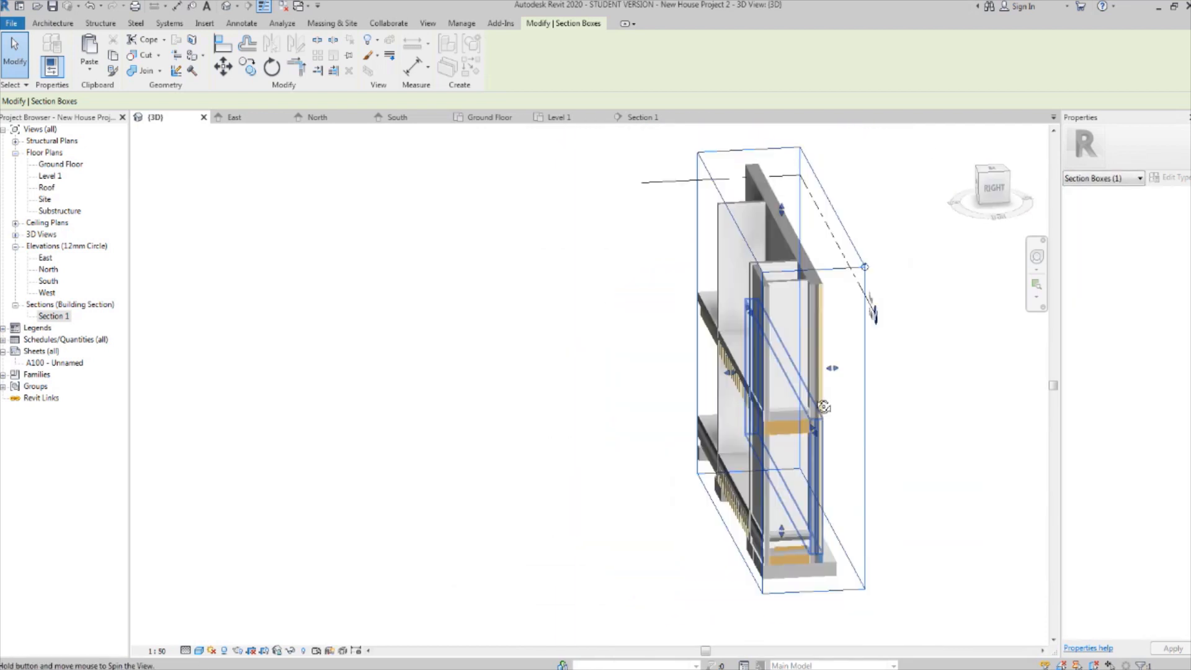
# Examine the 79X305 glulam joist beneath the small room's floor and how its end bears into the external wall.
pyautogui.scroll(6, 826, 420)
pyautogui.scroll(-1, 699, 443)
pyautogui.moveTo(721, 422); pyautogui.dragTo(670, 488, button='middle')
pyautogui.scroll(-1, 699, 443)
pyautogui.click(776, 494)
pyautogui.moveTo(801, 491); pyautogui.dragTo(700, 455, button='middle')
pyautogui.scroll(5, 758, 434)
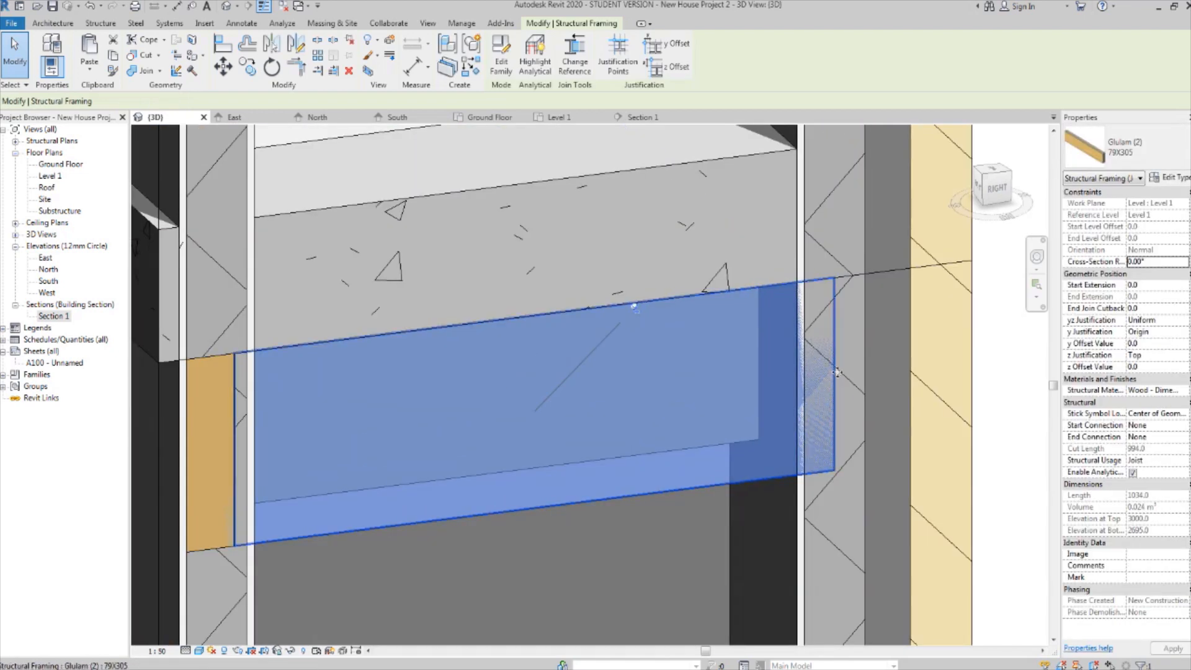
pyautogui.scroll(-5, 835, 387)
pyautogui.scroll(-2, 839, 385)
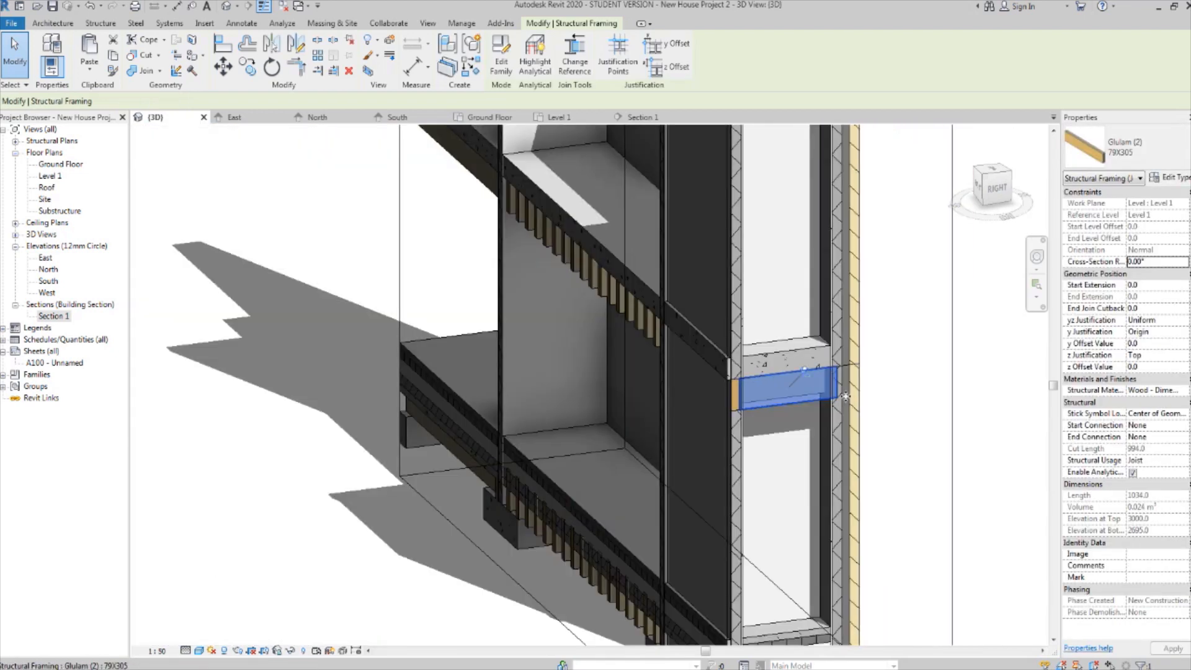
pyautogui.scroll(-1, 817, 406)
pyautogui.scroll(5, 743, 416)
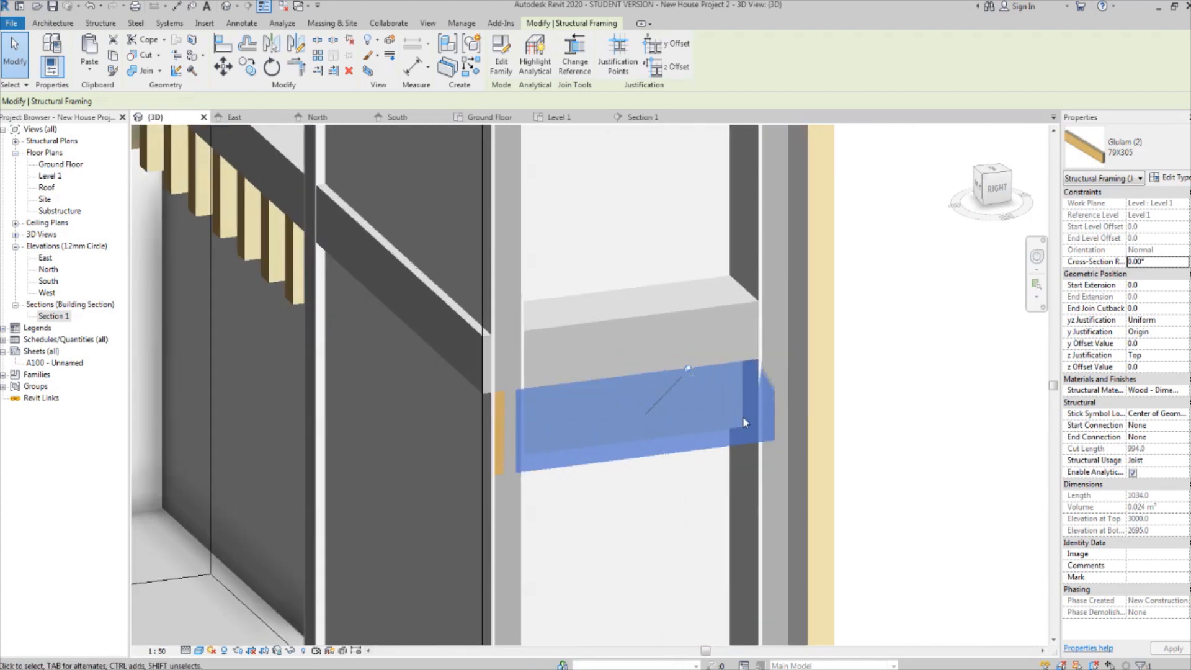
pyautogui.click(601, 331)
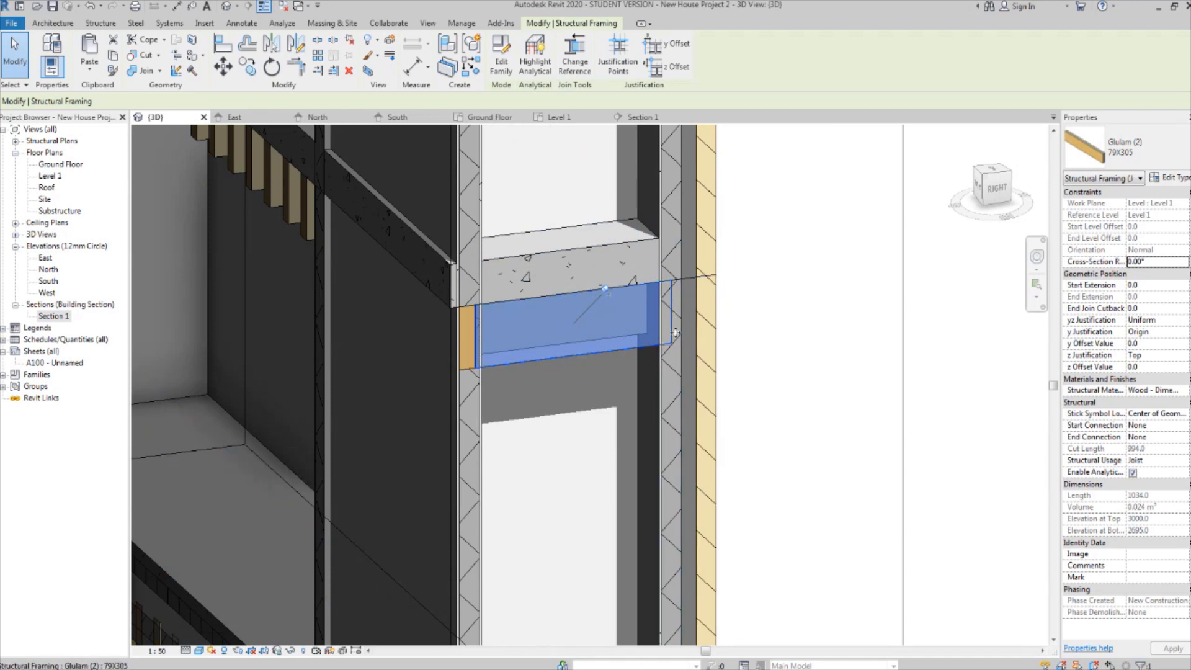
pyautogui.scroll(-3, 675, 333)
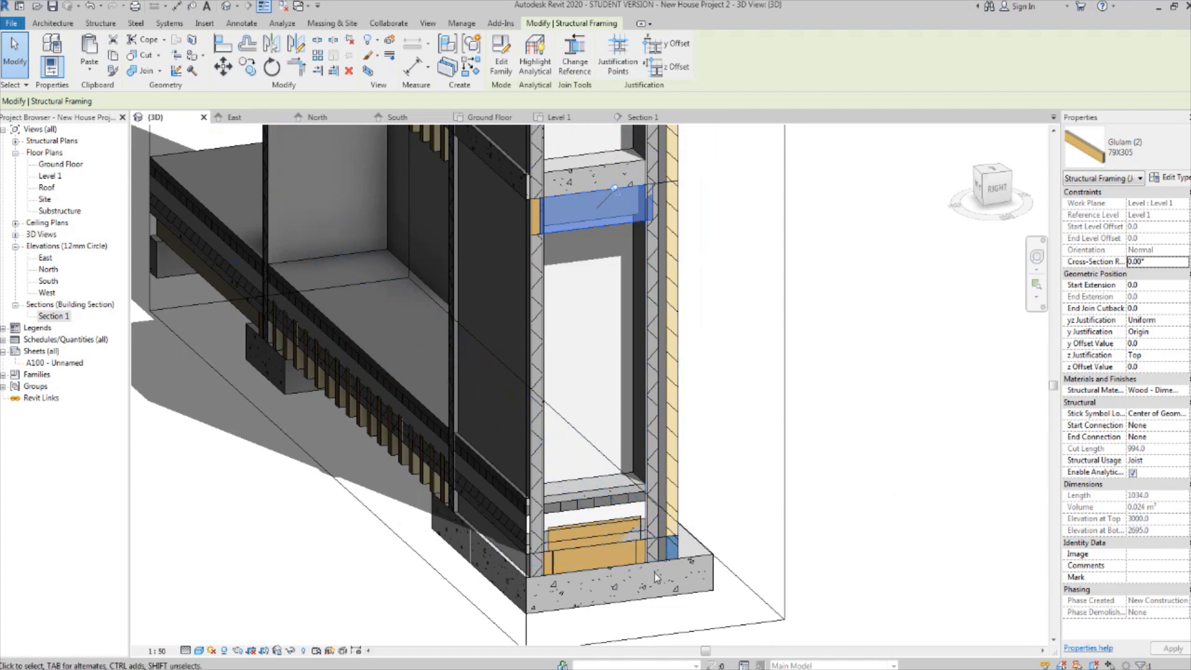
pyautogui.scroll(-2, 655, 571)
pyautogui.scroll(-1, 687, 611)
pyautogui.click(792, 465)
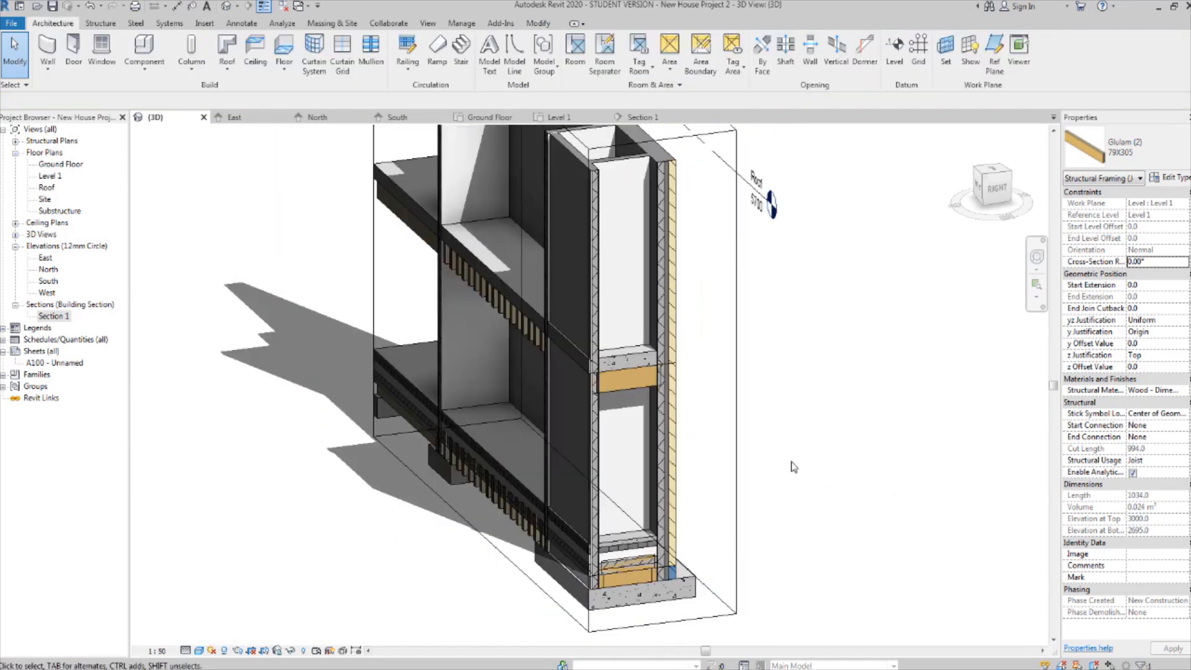
# Turn off the section box in the 3D view and inspect the whole house and its upper rooms from the front.
pyautogui.scroll(-3, 732, 422)
pyautogui.keyDown('shift'); pyautogui.moveTo(628, 382); pyautogui.dragTo(849, 451, button='middle'); pyautogui.keyUp('shift')
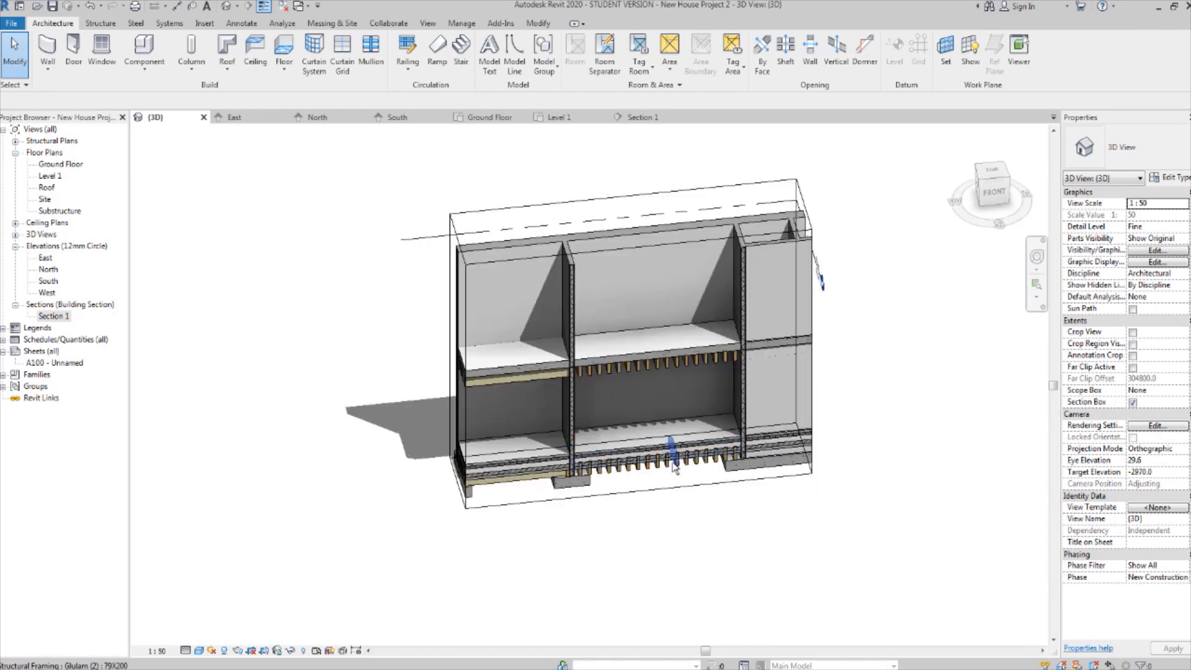
pyautogui.keyDown('shift'); pyautogui.moveTo(675, 455); pyautogui.dragTo(661, 513, button='middle'); pyautogui.keyUp('shift')
pyautogui.click(673, 484)
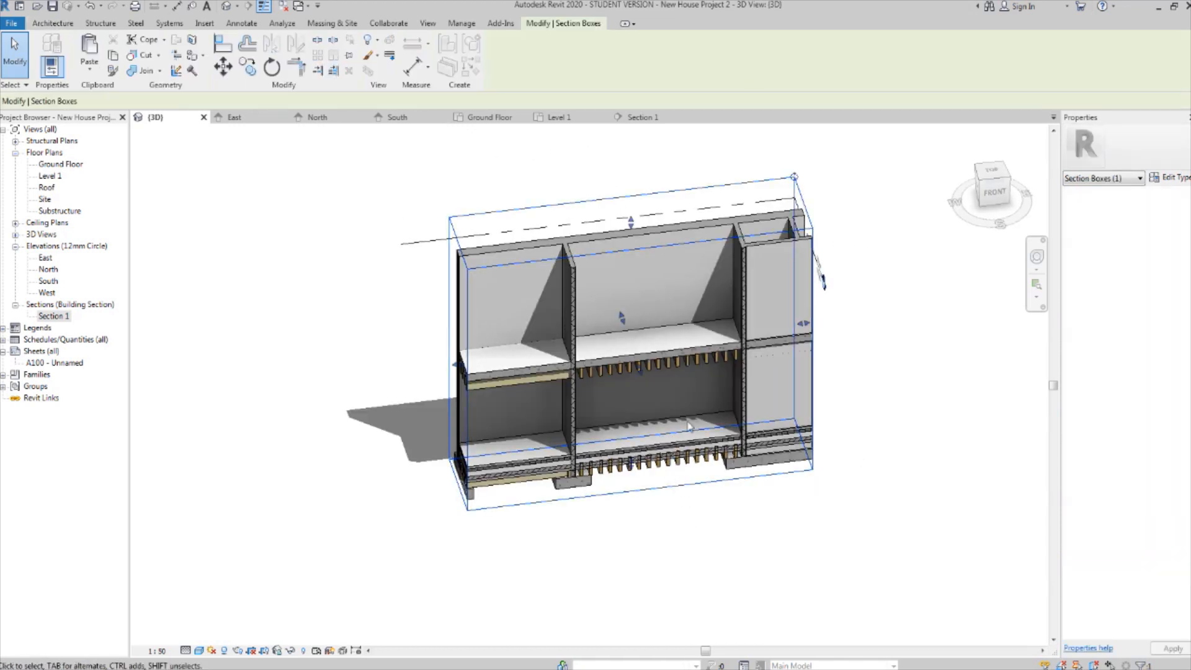
pyautogui.scroll(-3, 527, 446)
pyautogui.click(902, 411)
pyautogui.moveTo(970, 428); pyautogui.dragTo(884, 417, button='middle')
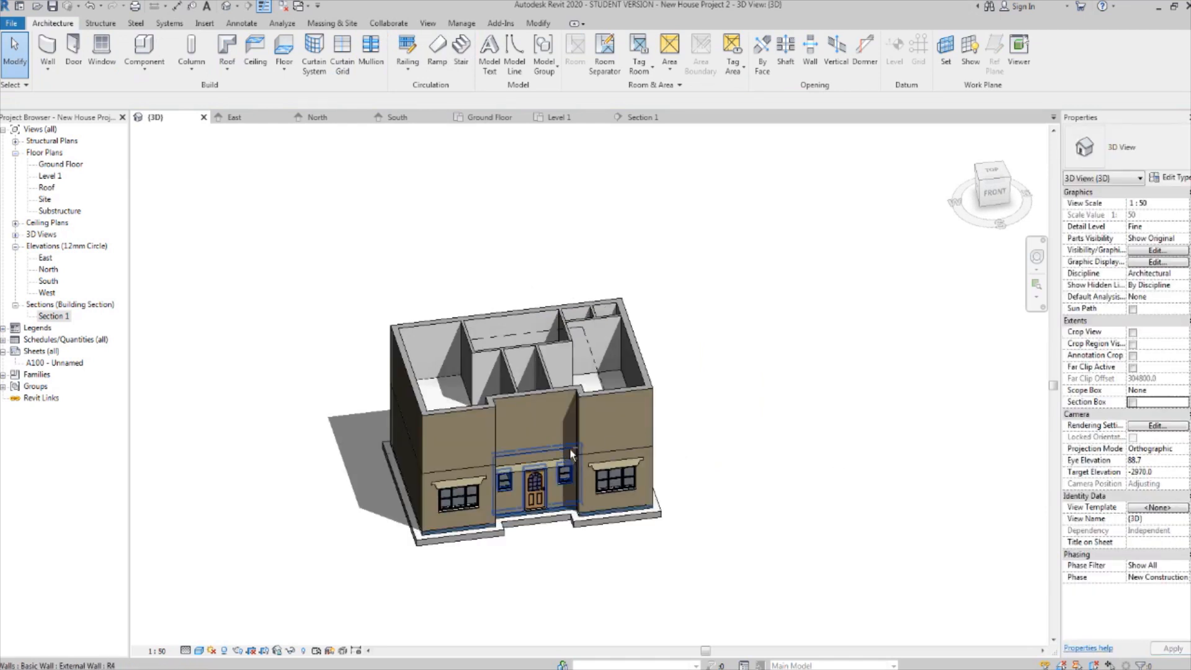
pyautogui.moveTo(570, 454)
pyautogui.keyDown('shift'); pyautogui.mouseDown(button='middle')
pyautogui.moveTo(757, 439)
pyautogui.moveTo(695, 441)
pyautogui.mouseUp(button='middle'); pyautogui.keyUp('shift')
pyautogui.scroll(2, 620, 444)
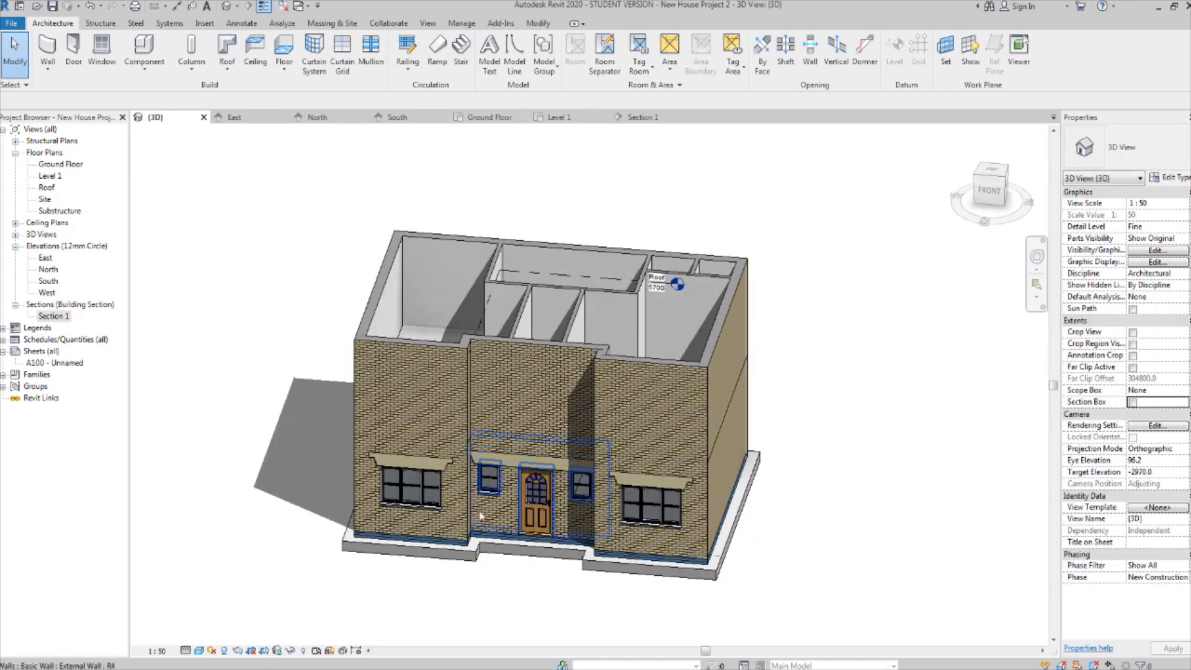
pyautogui.moveTo(558, 417)
pyautogui.keyDown('shift'); pyautogui.mouseDown(button='middle')
pyautogui.moveTo(565, 381)
pyautogui.moveTo(572, 480)
pyautogui.moveTo(686, 415)
pyautogui.moveTo(620, 496)
pyautogui.mouseUp(button='middle'); pyautogui.keyUp('shift')
pyautogui.scroll(2, 539, 495)
pyautogui.scroll(-2, 620, 497)
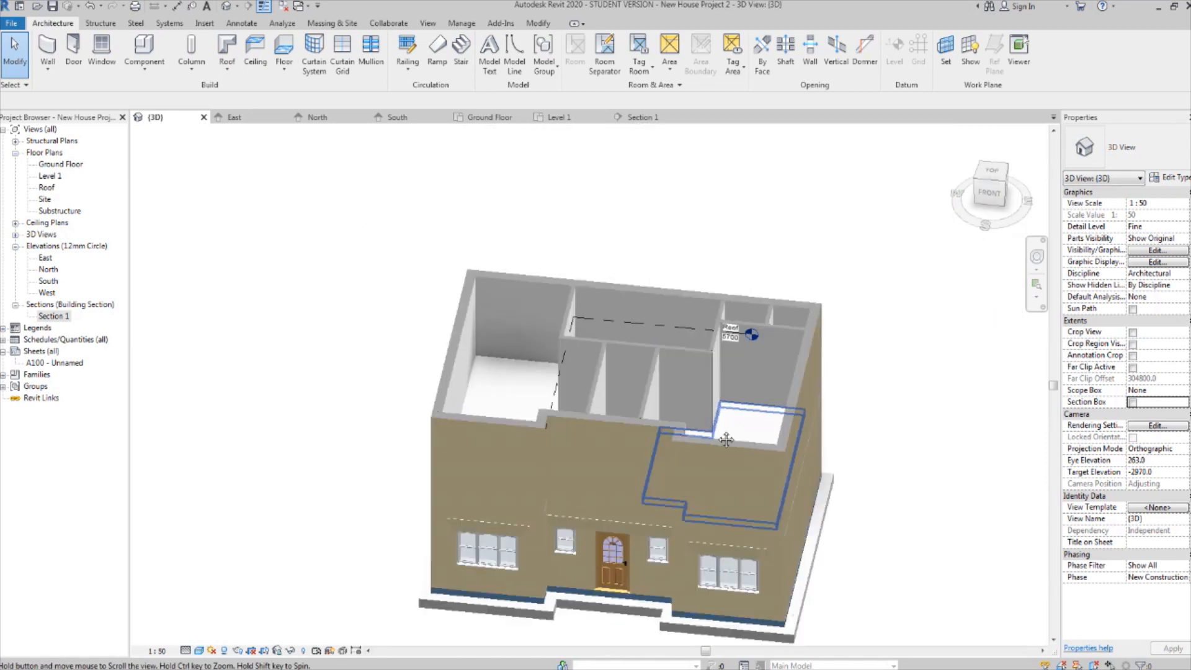
pyautogui.moveTo(585, 399); pyautogui.dragTo(607, 332, button='middle')
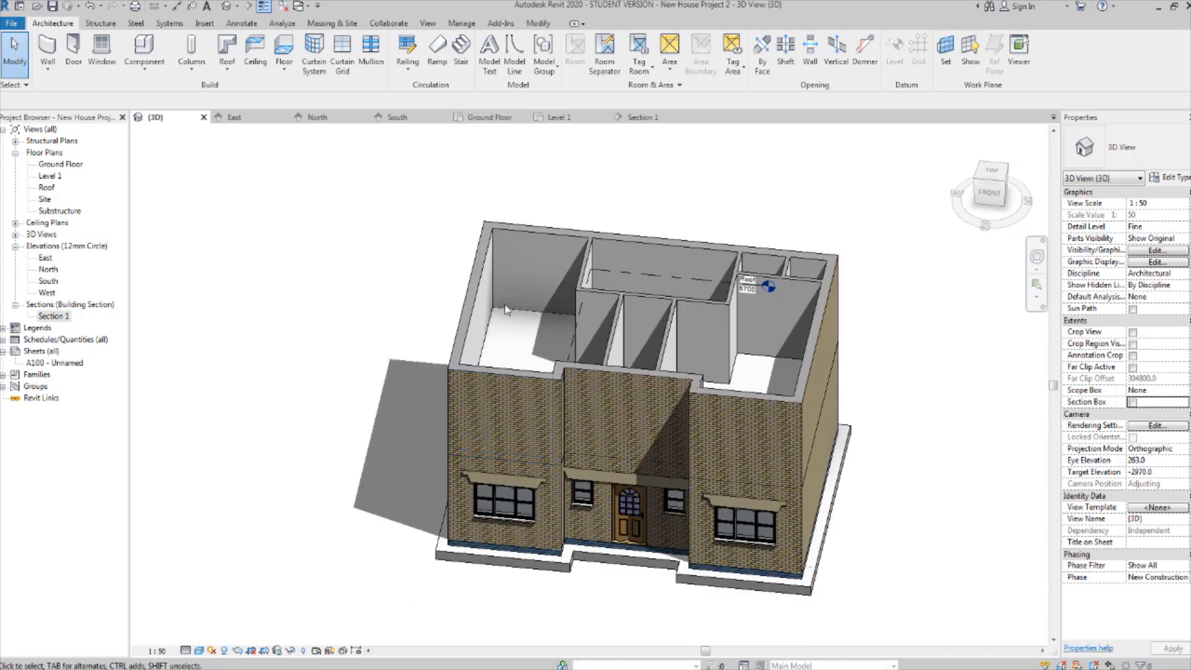
# Copy the two projecting front external walls on Level 1 and paste them aligned to the Roof level.
pyautogui.click(724, 397)
pyautogui.keyDown('ctrl'); pyautogui.click(529, 408); pyautogui.keyUp('ctrl')
pyautogui.moveTo(529, 409); pyautogui.dragTo(471, 420, button='middle')
pyautogui.click(114, 57)
pyautogui.click(90, 67)
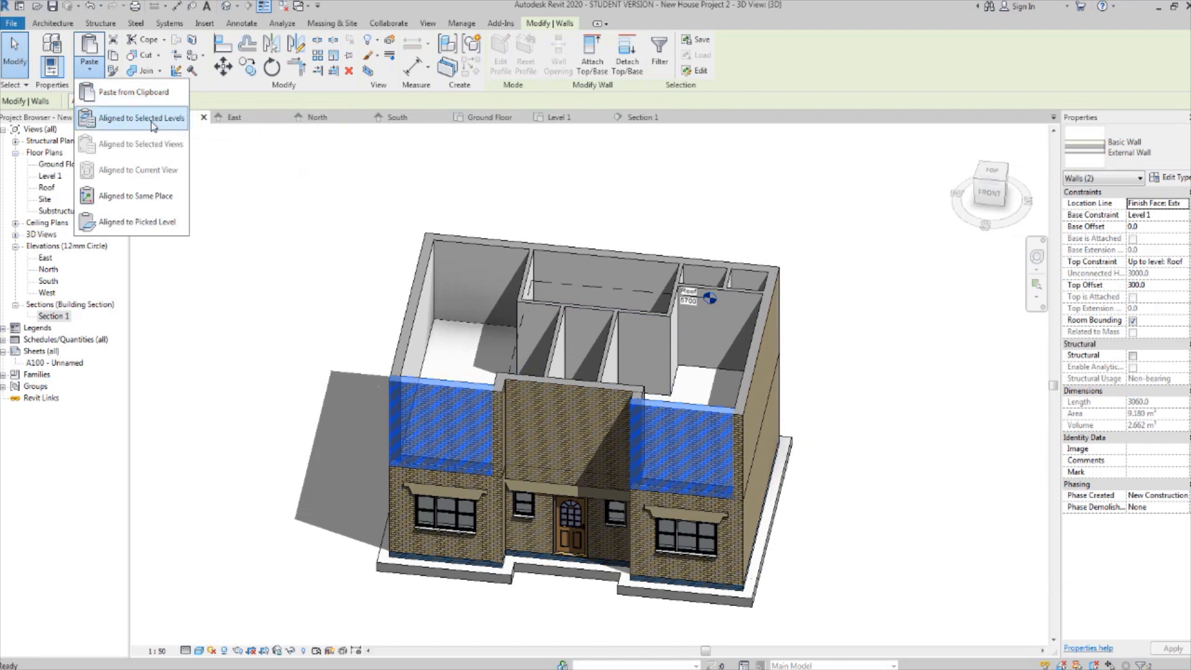
pyautogui.click(153, 123)
pyautogui.click(539, 272)
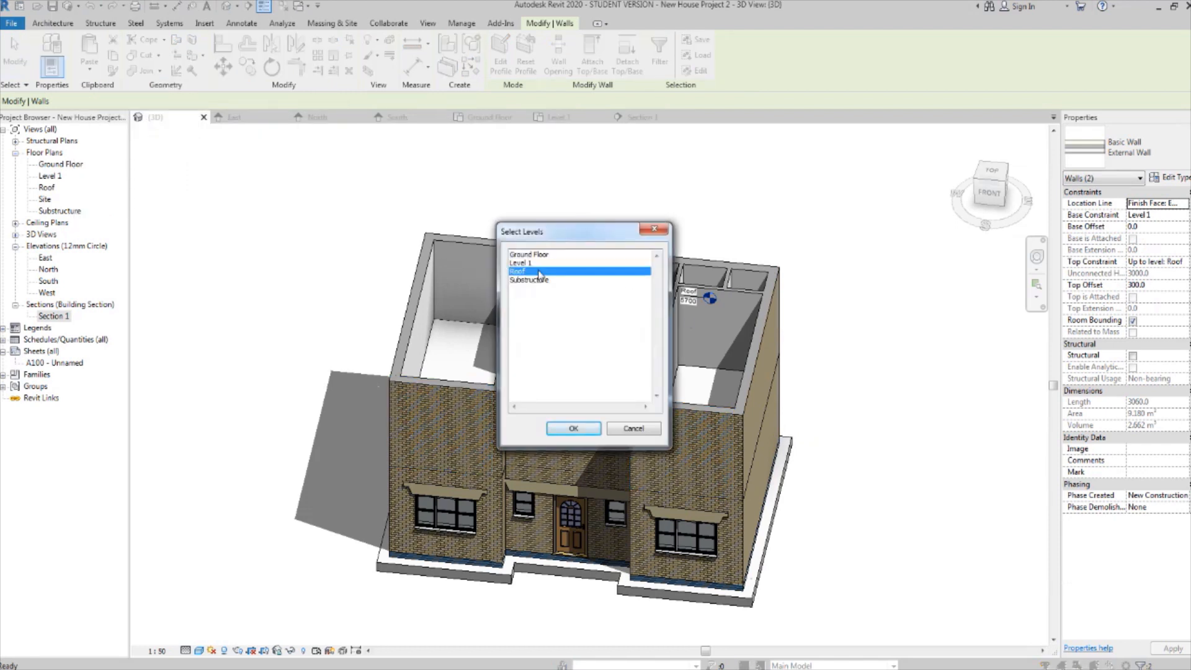
pyautogui.click(575, 428)
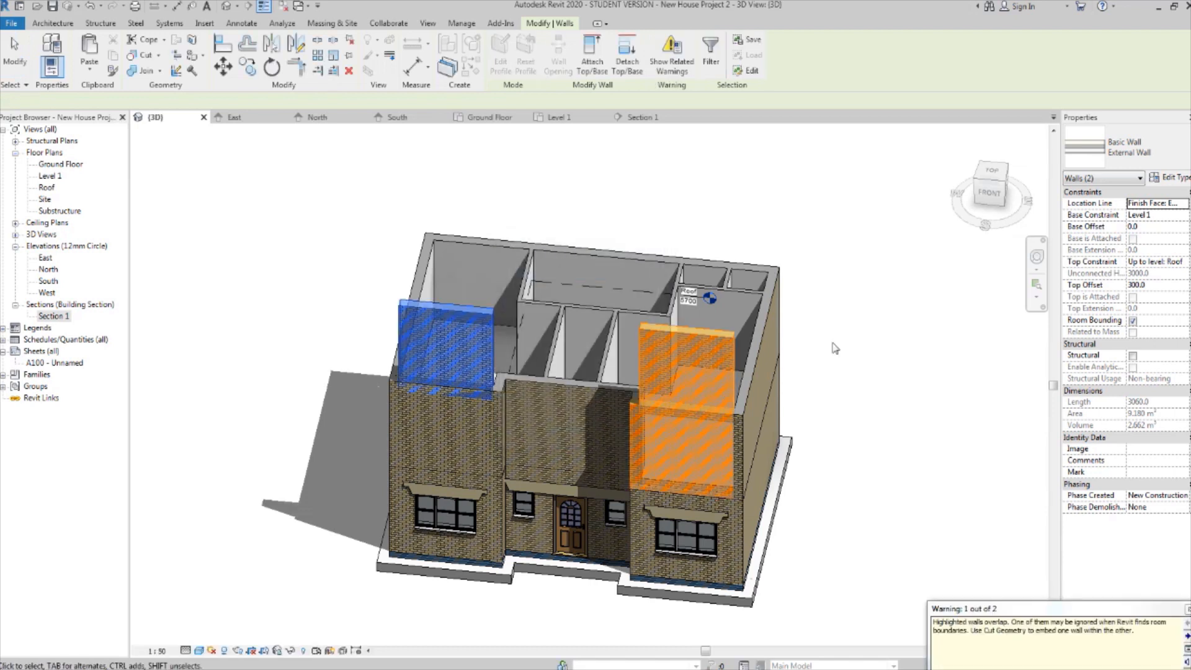
pyautogui.click(878, 340)
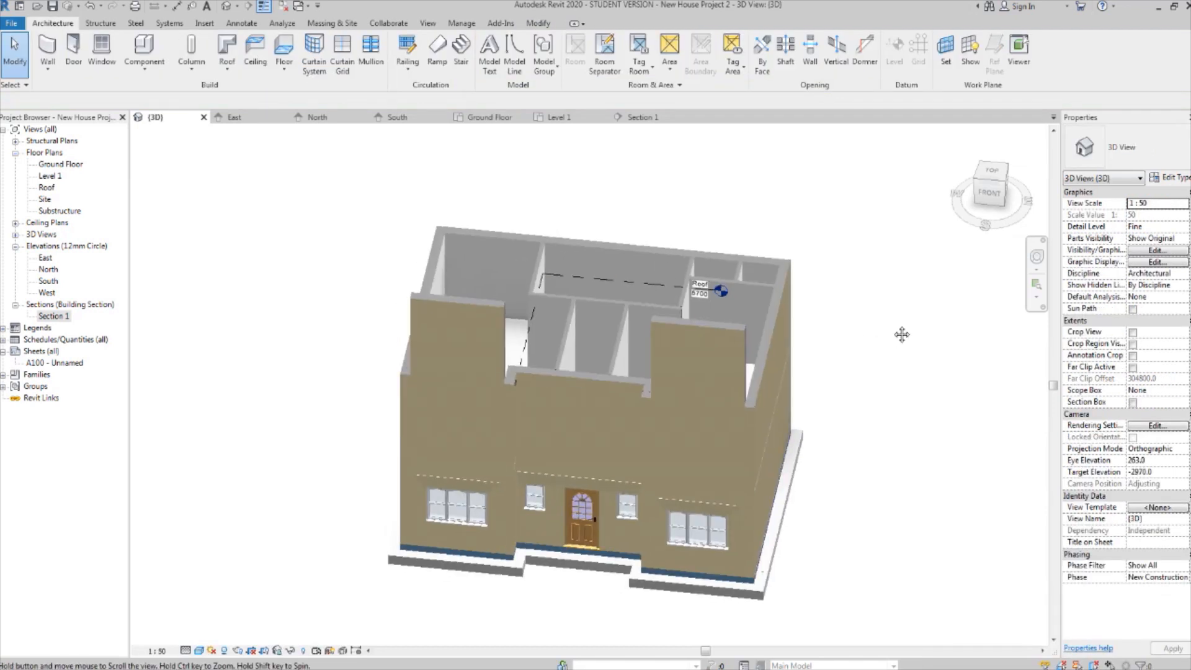
# In the front view, raise the base of the left pasted wall to the top of the wall below, a base offset of 300.
pyautogui.click(706, 331)
pyautogui.keyDown('shift'); pyautogui.moveTo(706, 331); pyautogui.dragTo(463, 371, button='middle'); pyautogui.keyUp('shift')
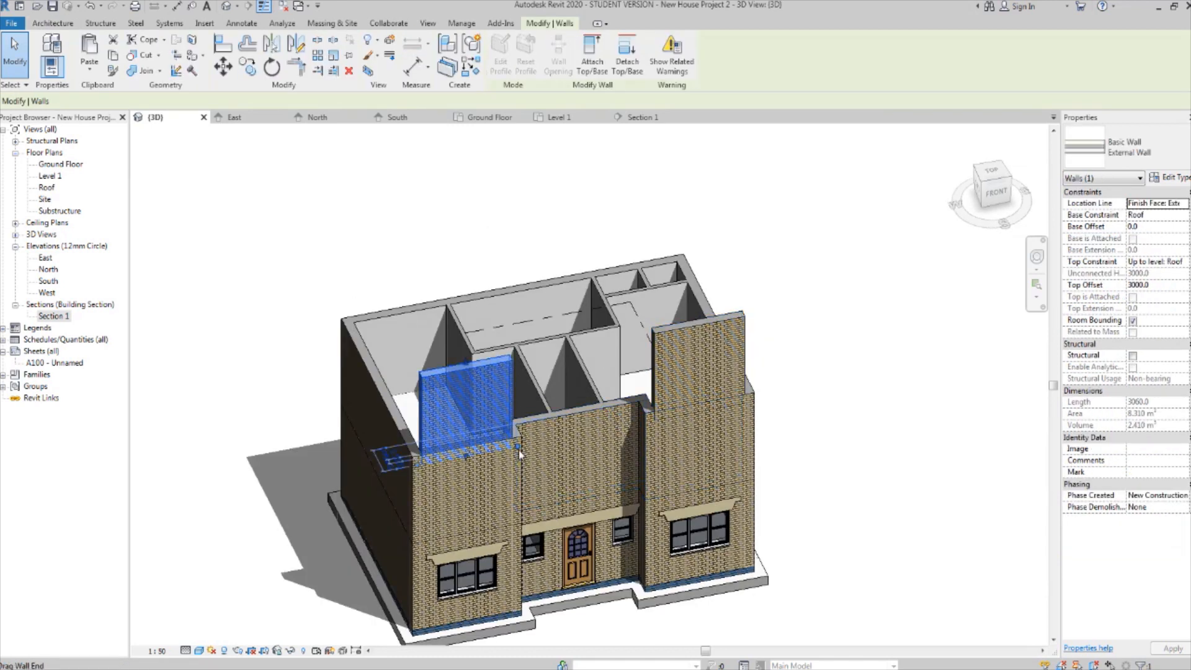
pyautogui.keyDown('shift'); pyautogui.moveTo(519, 449); pyautogui.dragTo(503, 366, button='middle'); pyautogui.keyUp('shift')
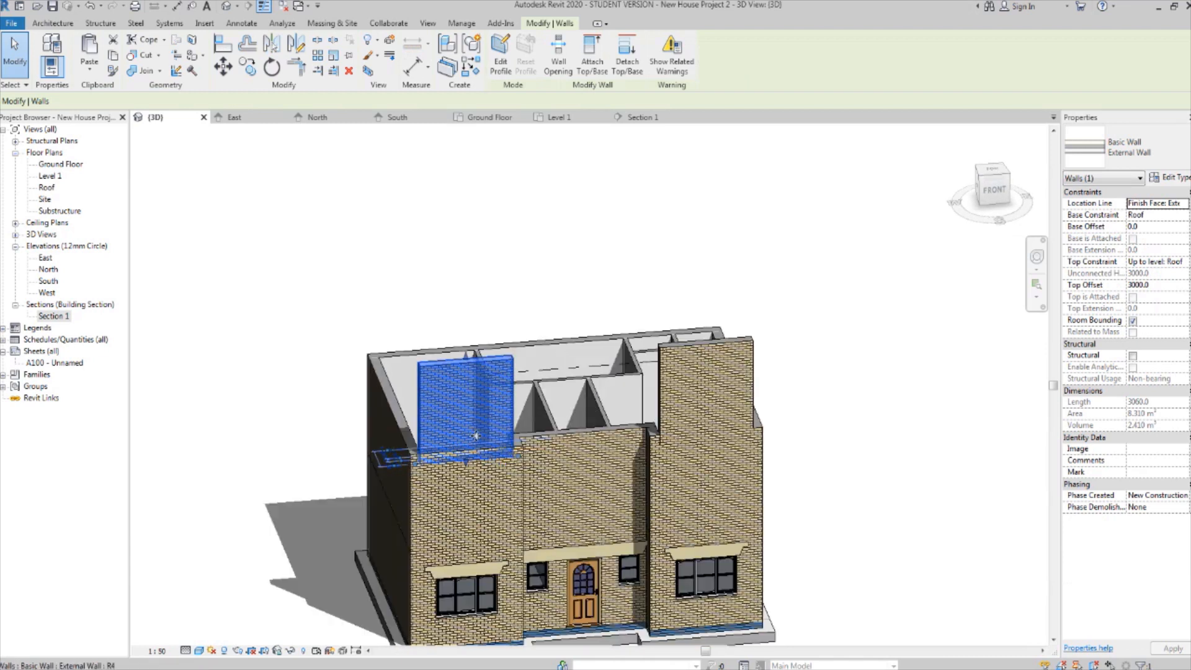
pyautogui.scroll(3, 487, 481)
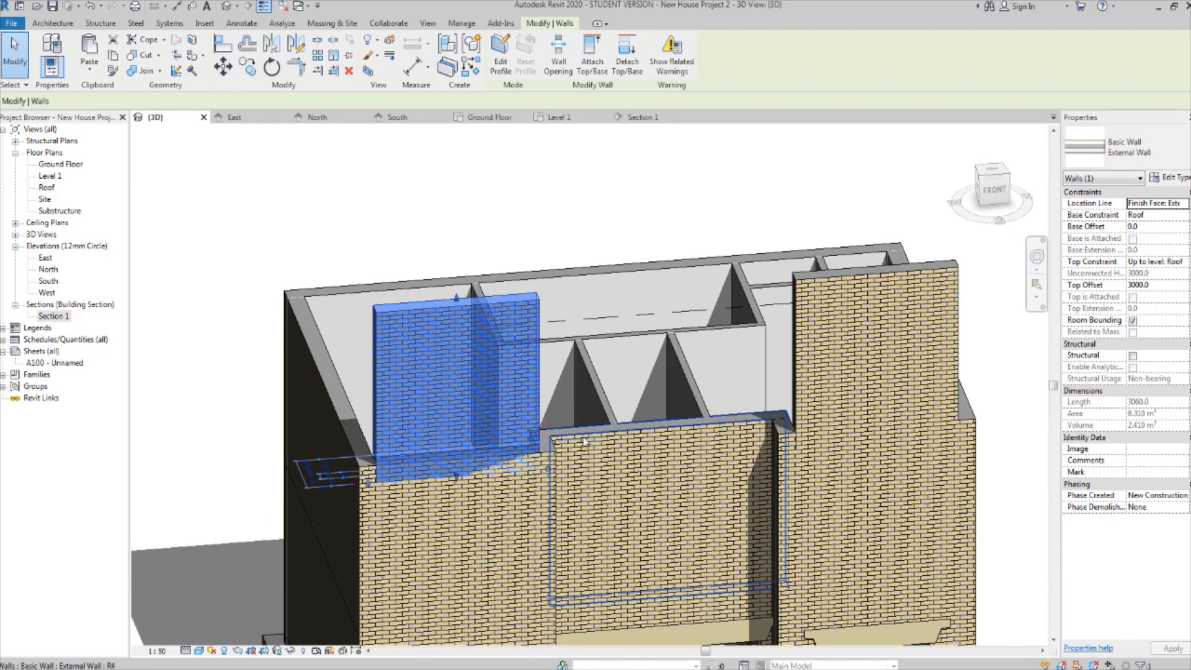
pyautogui.scroll(-3, 584, 441)
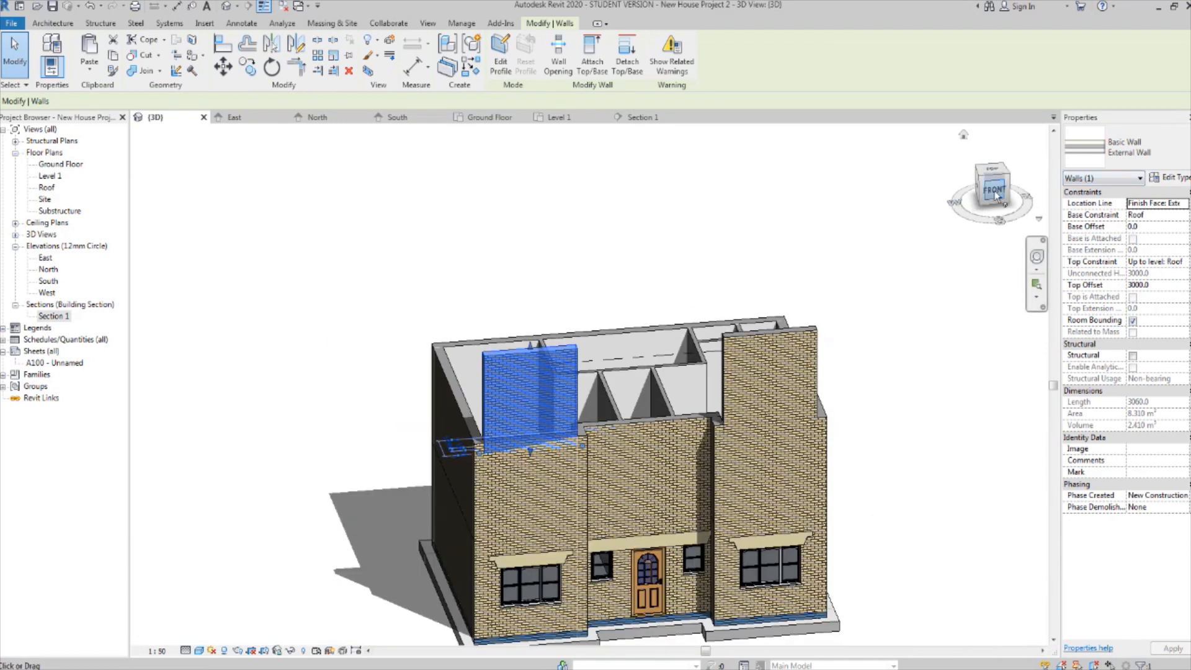
pyautogui.click(995, 191)
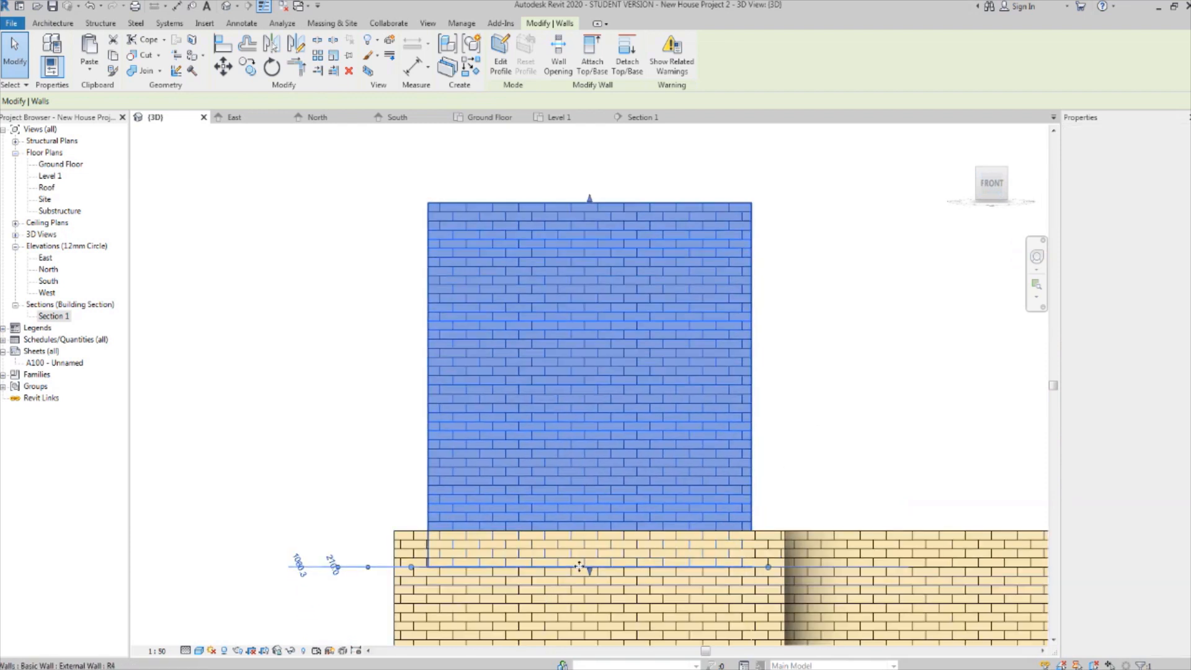
pyautogui.moveTo(590, 533); pyautogui.dragTo(590, 531)
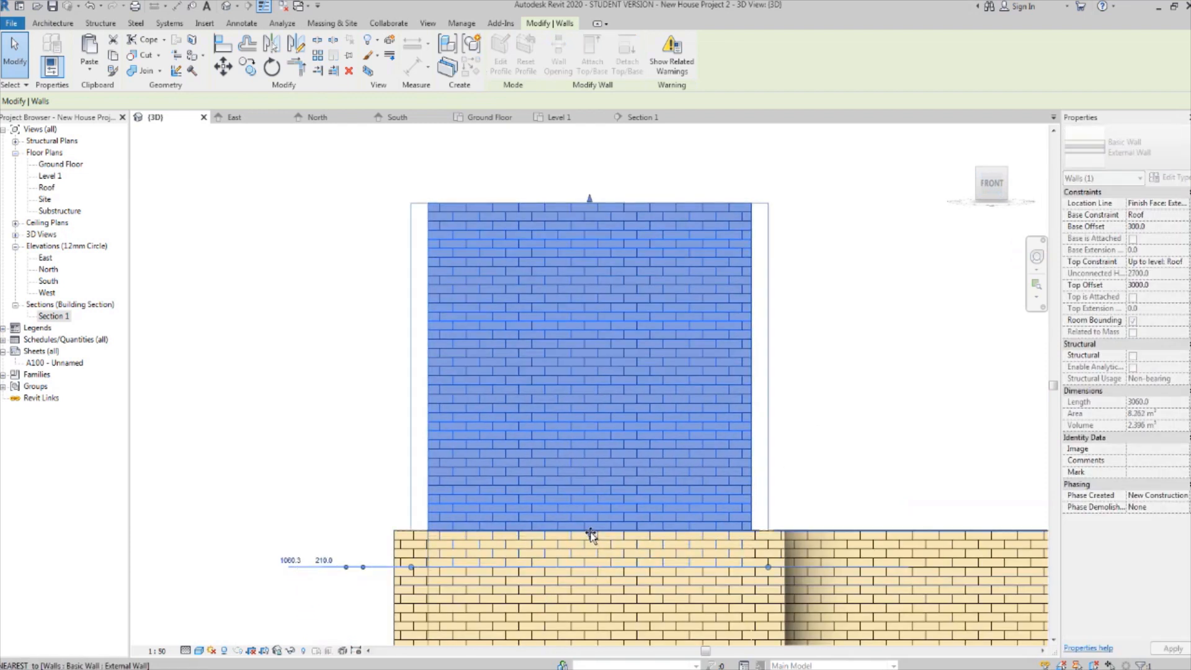
# Raise the base of the right pasted wall to the top of the wall below, a base offset of 300.
pyautogui.scroll(-3, 587, 531)
pyautogui.moveTo(705, 497); pyautogui.dragTo(475, 441, button='middle')
pyautogui.scroll(2, 648, 465)
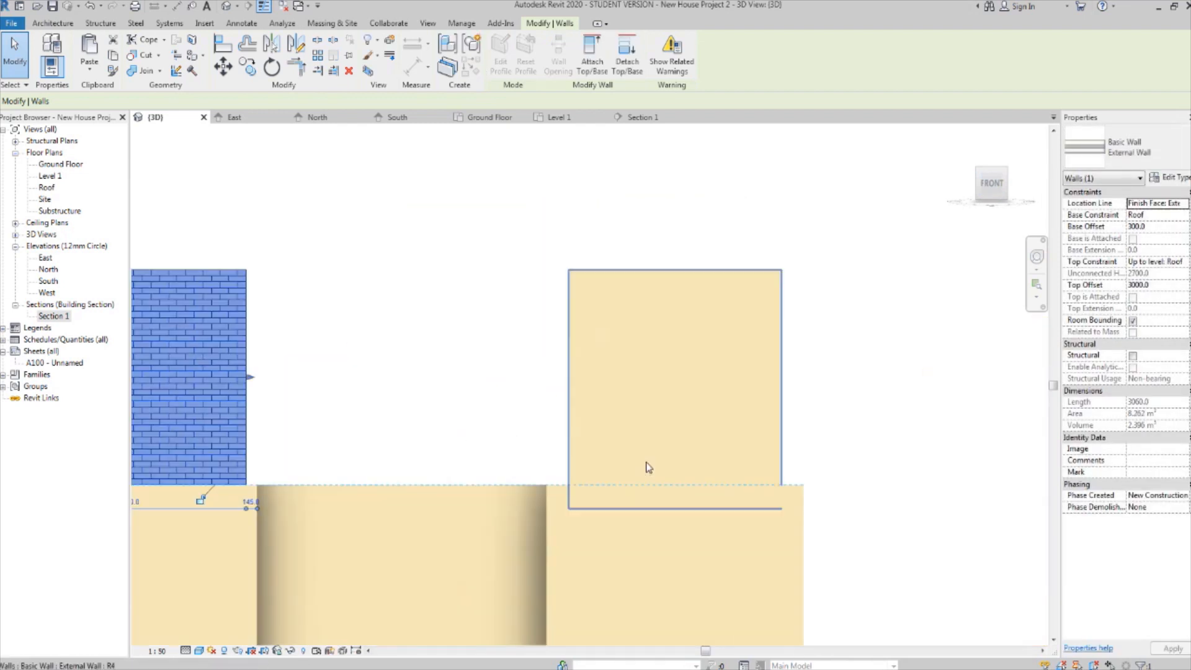
pyautogui.click(579, 425)
pyautogui.scroll(2, 629, 503)
pyautogui.moveTo(690, 530); pyautogui.dragTo(696, 477)
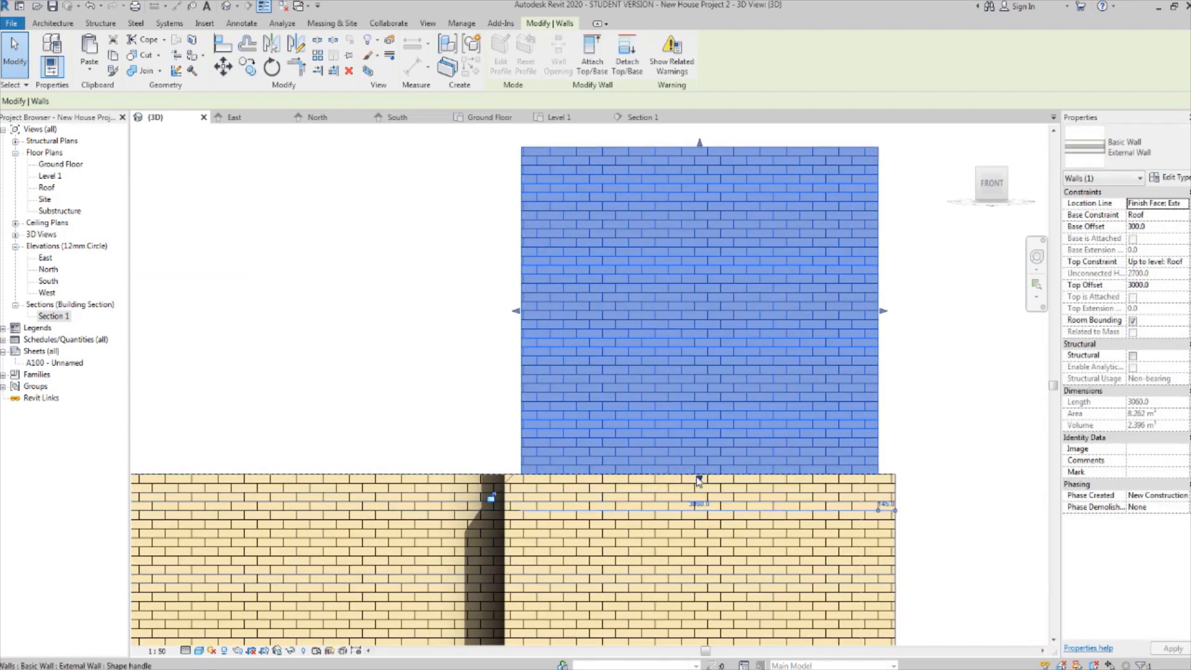
# Extend both ends of the right pasted wall to line up with the edges of the projecting wall below.
pyautogui.scroll(-2, 696, 478)
pyautogui.moveTo(575, 370); pyautogui.dragTo(569, 372)
pyautogui.moveTo(830, 388); pyautogui.dragTo(730, 389, button='middle')
pyautogui.scroll(4, 730, 389)
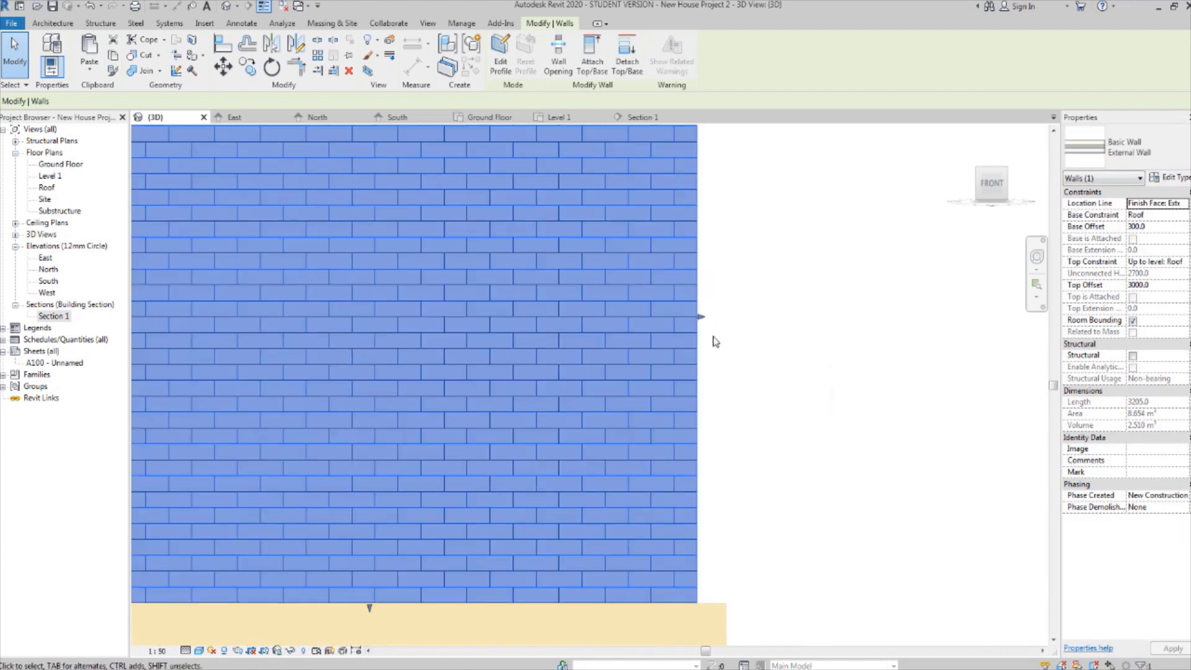
pyautogui.moveTo(703, 317); pyautogui.dragTo(731, 426)
pyautogui.click(832, 406)
pyautogui.scroll(-3, 833, 399)
pyautogui.moveTo(456, 461); pyautogui.dragTo(541, 449, button='middle')
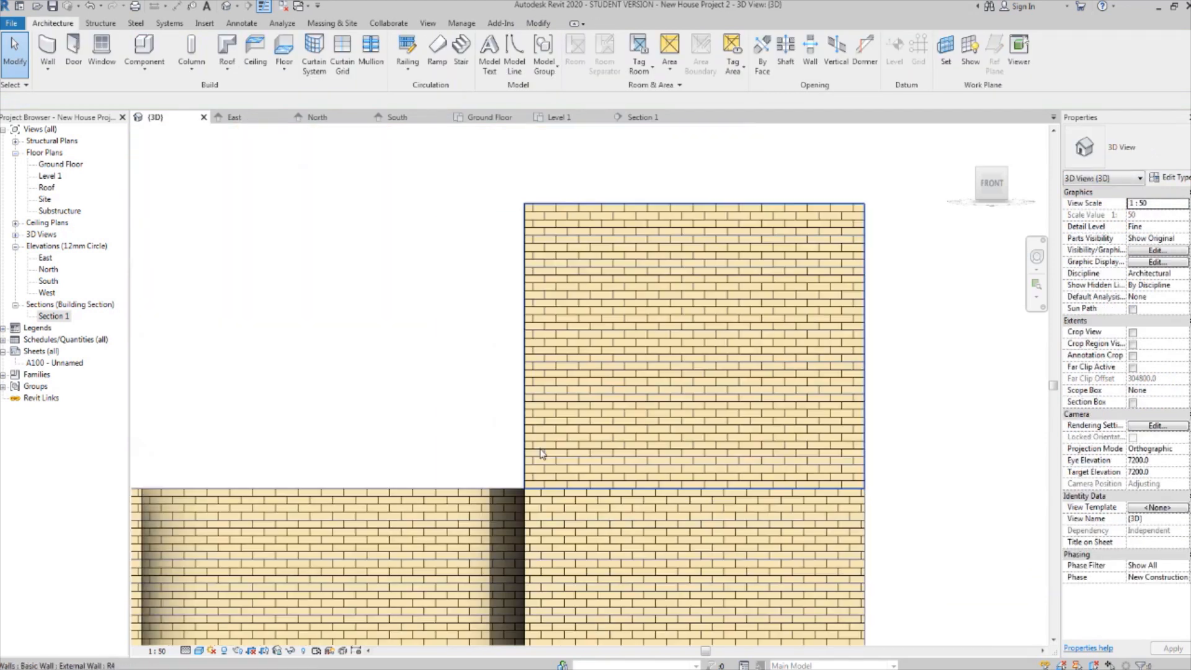
pyautogui.scroll(2, 534, 428)
pyautogui.scroll(-3, 521, 442)
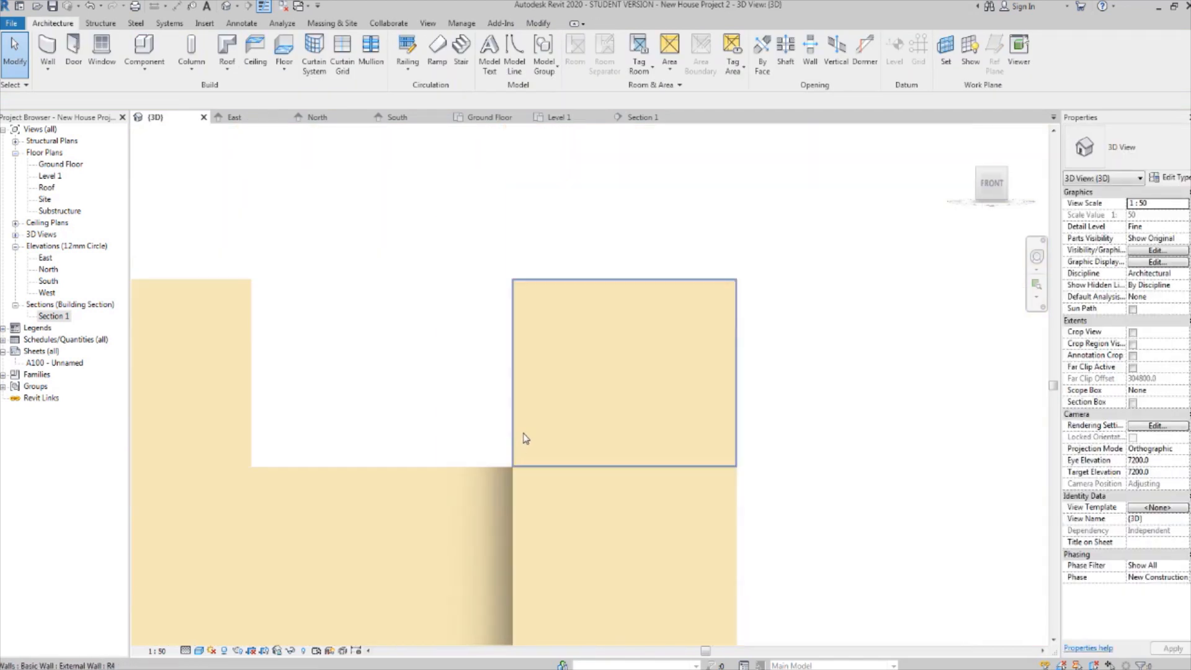
# Extend both ends of the left pasted wall to match the edges of the wall below, making it 3350 long.
pyautogui.scroll(-3, 717, 425)
pyautogui.scroll(3, 550, 410)
pyautogui.scroll(1, 591, 385)
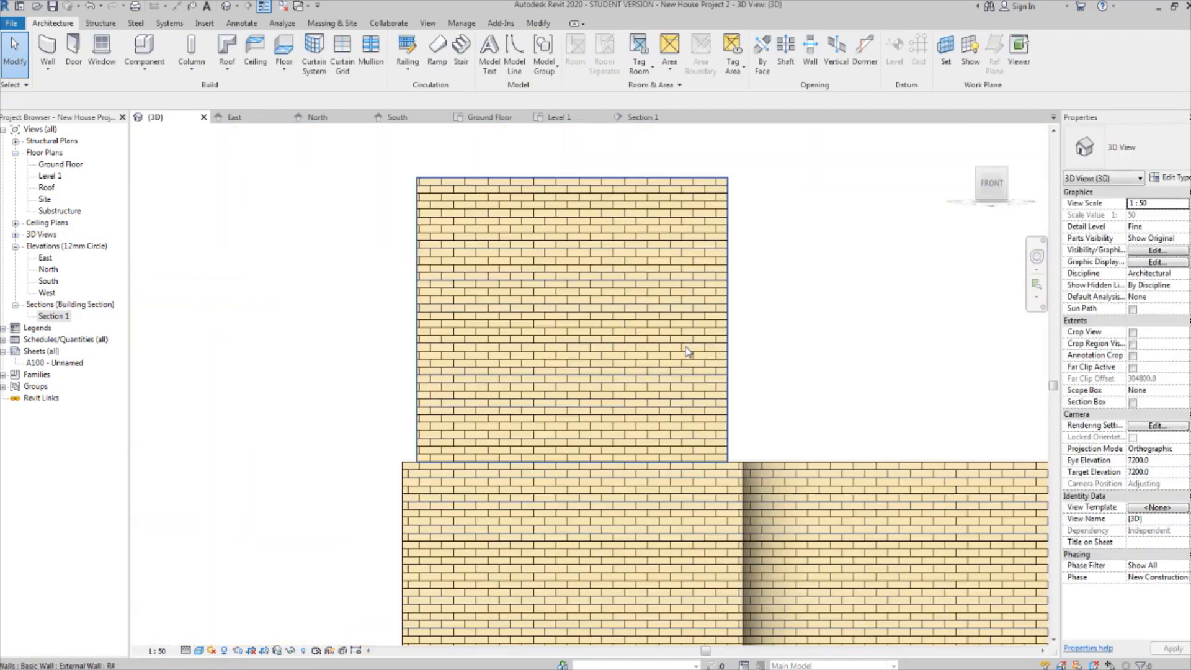
pyautogui.click(723, 369)
pyautogui.scroll(2, 784, 335)
pyautogui.moveTo(689, 391); pyautogui.dragTo(719, 386)
pyautogui.scroll(-3, 706, 381)
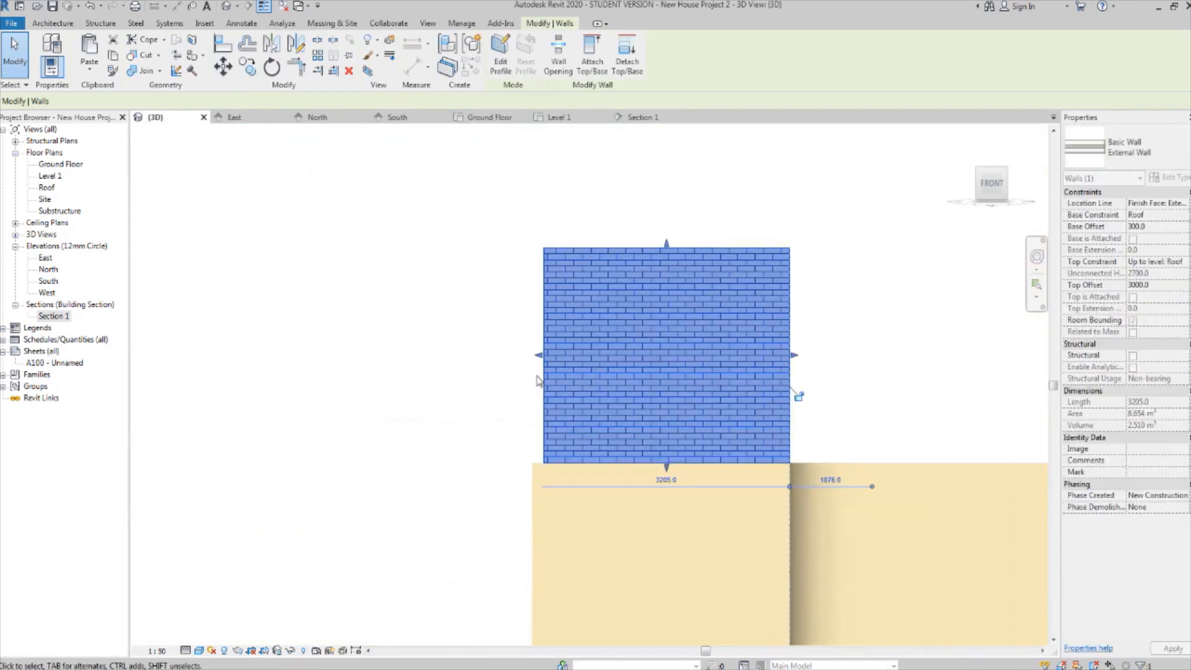
pyautogui.scroll(2, 537, 381)
pyautogui.moveTo(534, 325); pyautogui.dragTo(517, 438)
pyautogui.scroll(-1, 529, 397)
pyautogui.click(465, 445)
pyautogui.scroll(-2, 466, 446)
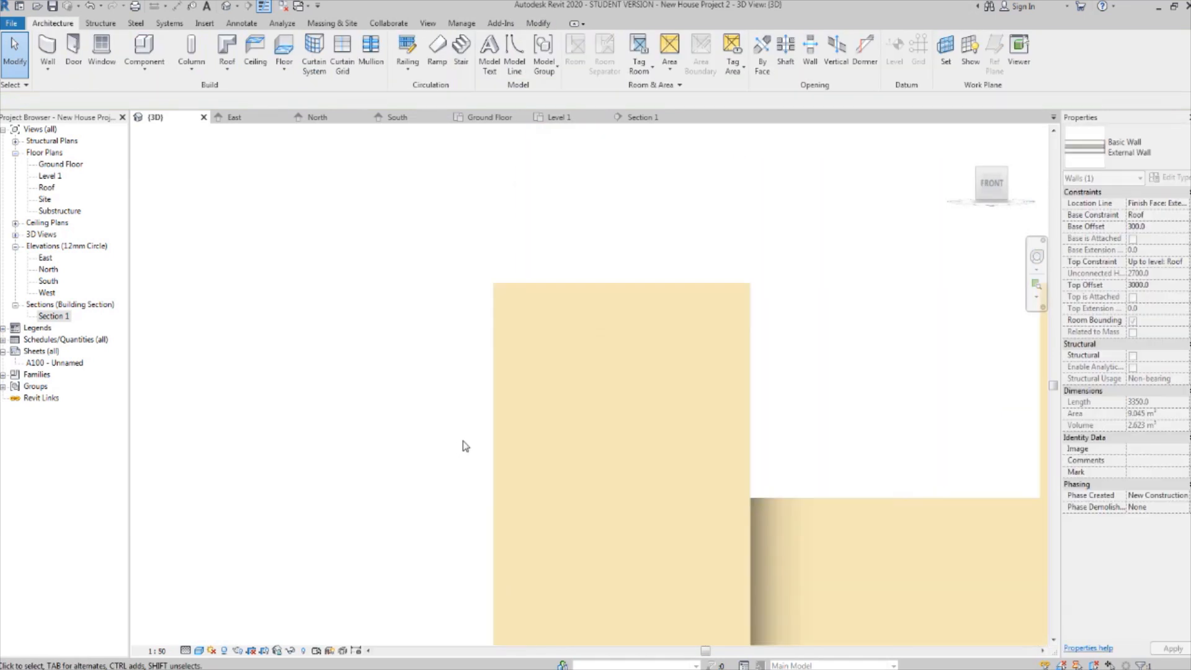
pyautogui.moveTo(631, 413); pyautogui.dragTo(507, 454, button='middle')
pyautogui.scroll(-1, 515, 405)
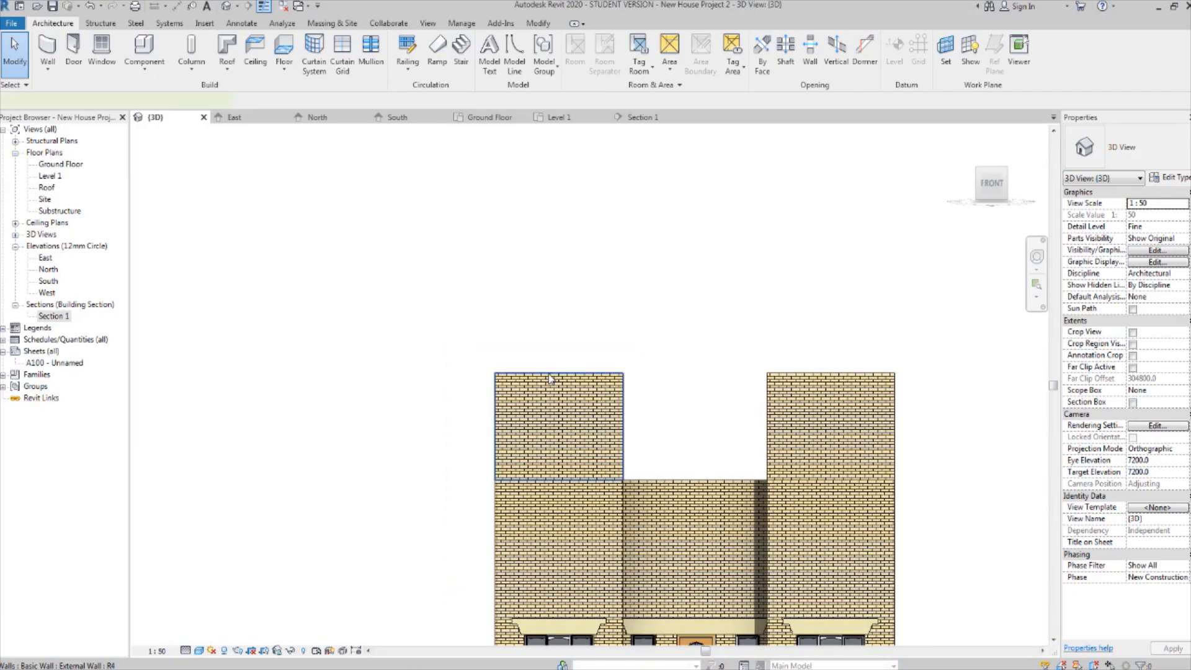
# Edit the left upper wall's profile and draw a sloping line about 3820 long at 41° from its lower-left corner.
pyautogui.click(583, 433)
pyautogui.scroll(2, 518, 440)
pyautogui.scroll(3, 499, 488)
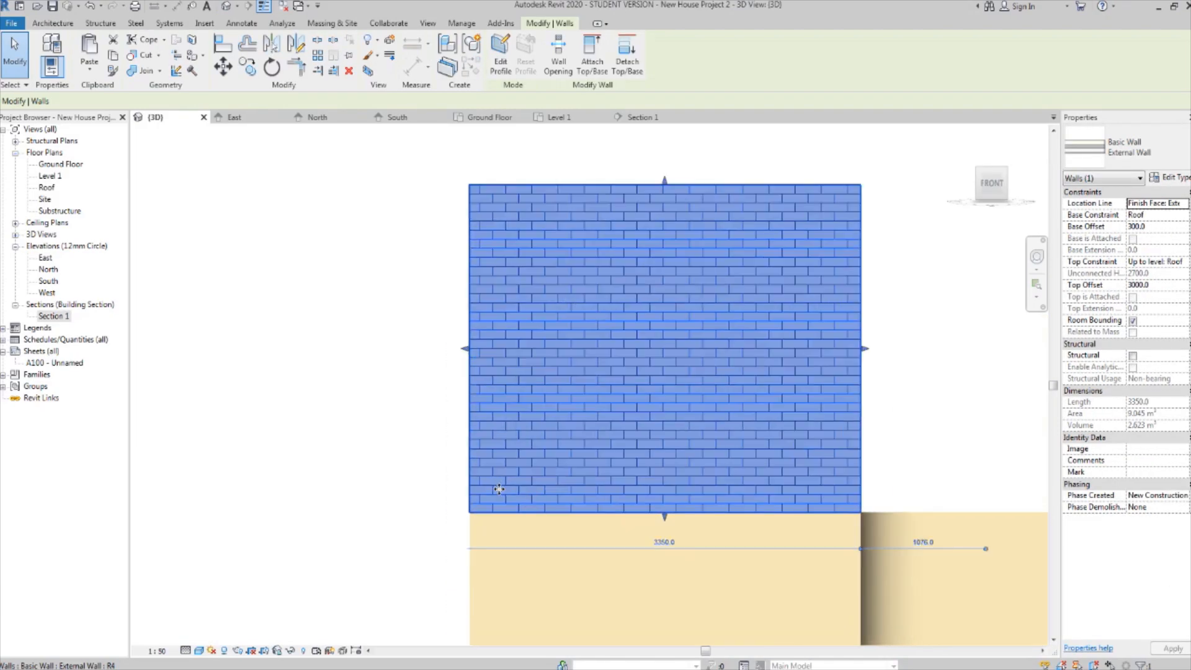
pyautogui.click(501, 53)
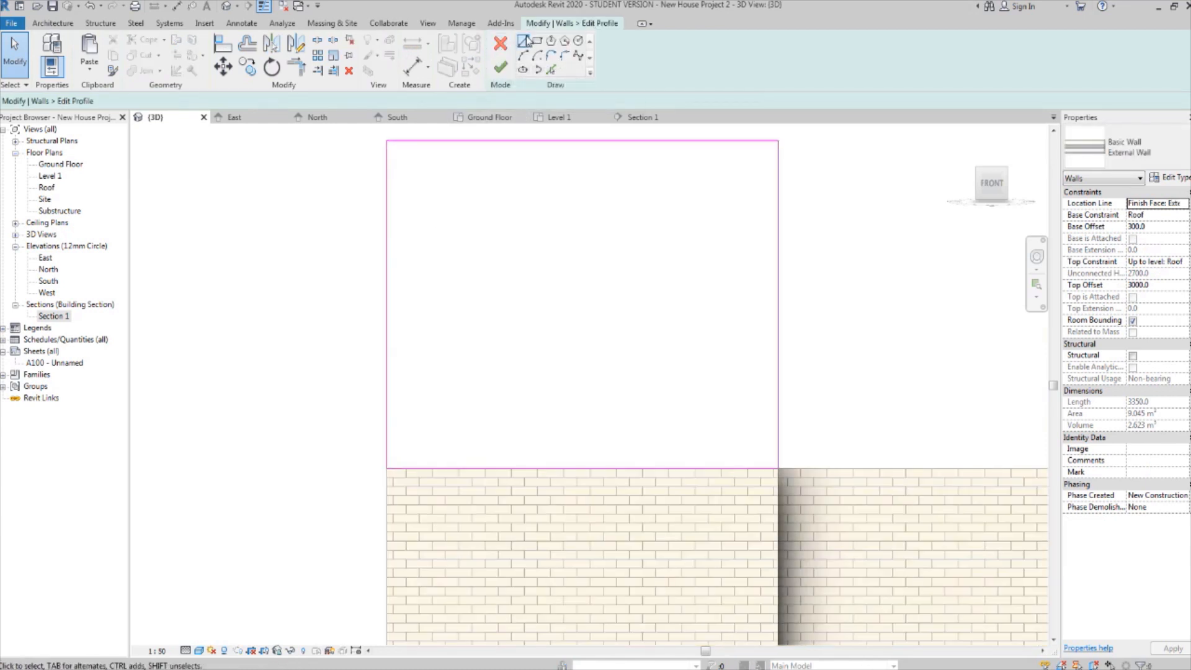
pyautogui.click(524, 41)
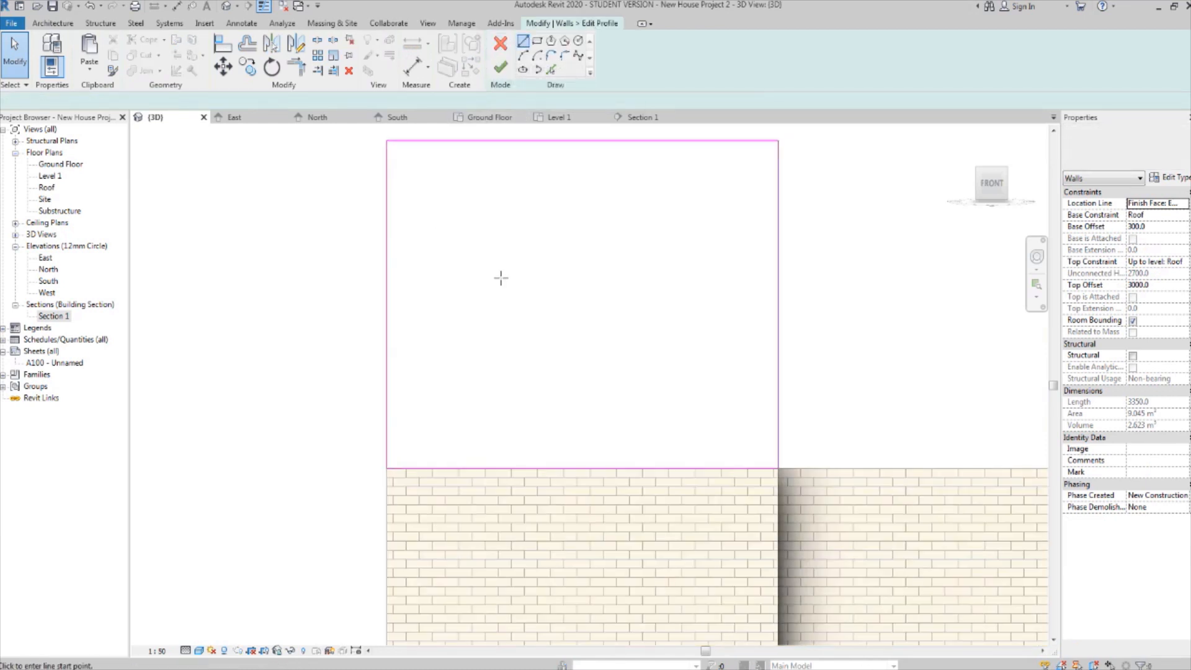
pyautogui.click(386, 467)
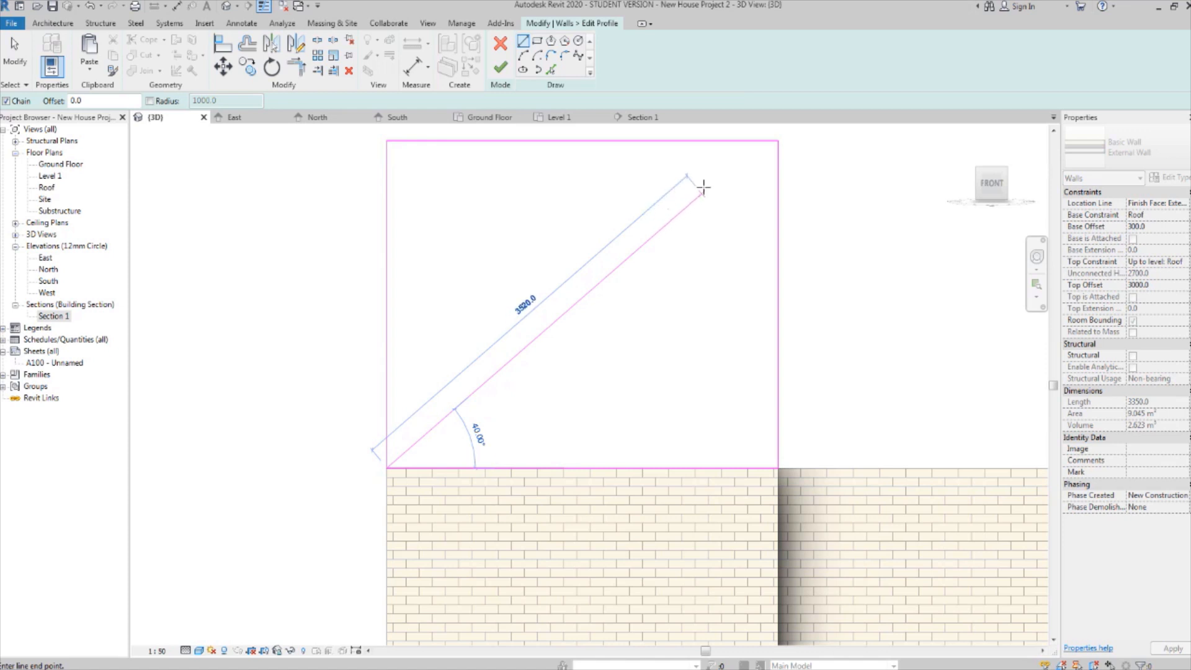
pyautogui.click(723, 165)
pyautogui.press('Escape')
pyautogui.press('Escape')
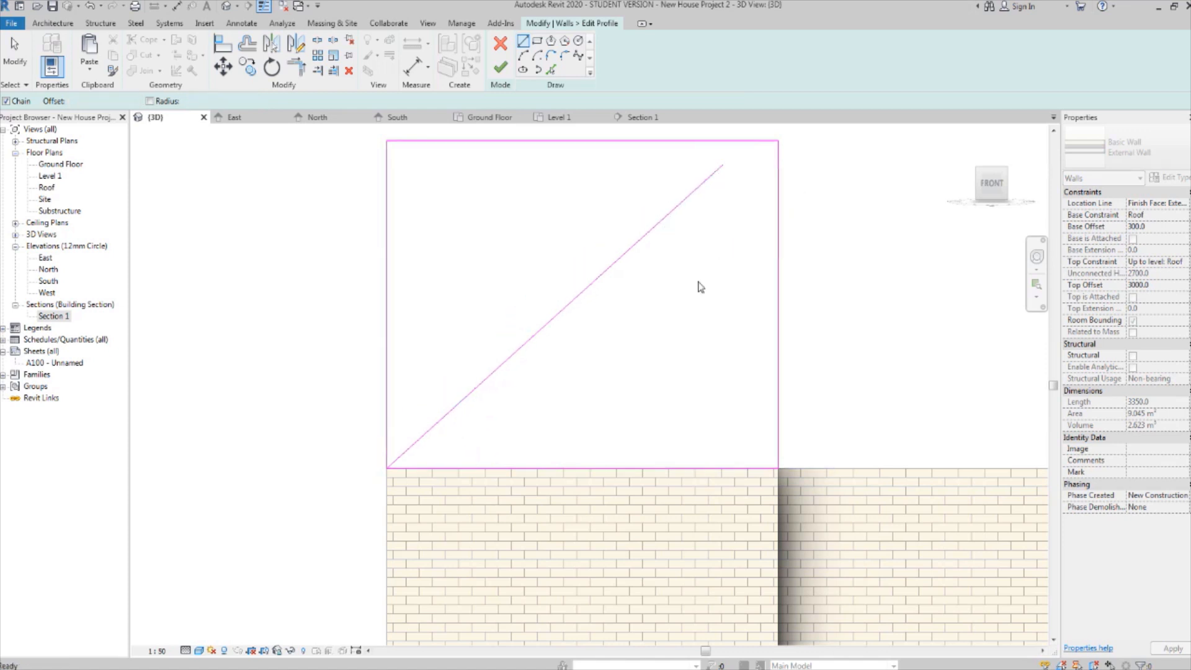
# Mirror a copy of the sloping profile line about a vertical axis through the midpoint of the wall's base.
pyautogui.moveTo(751, 469); pyautogui.dragTo(779, 474, button='middle')
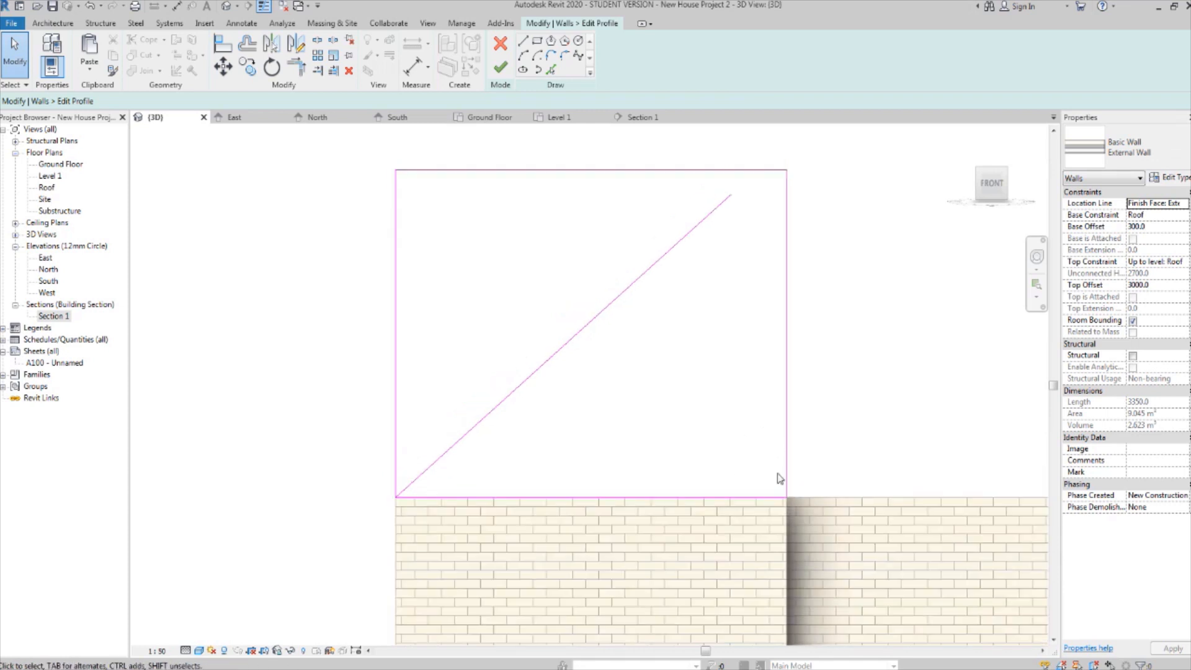
pyautogui.moveTo(671, 415); pyautogui.dragTo(672, 443, button='middle')
pyautogui.click(608, 327)
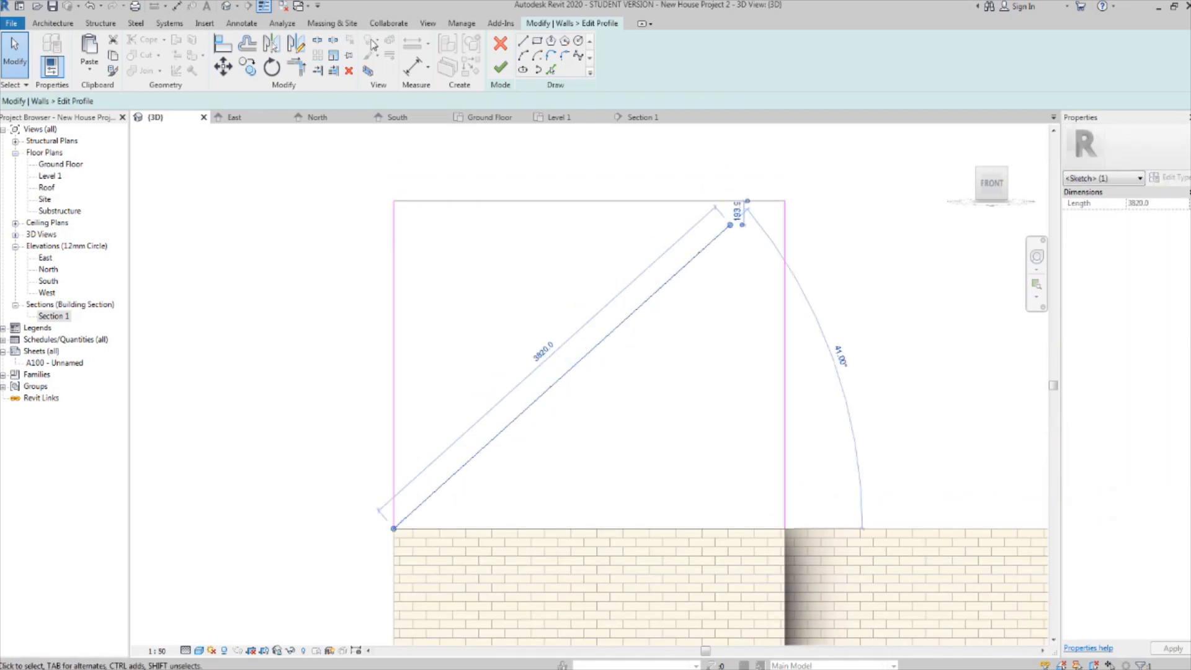
pyautogui.click(298, 45)
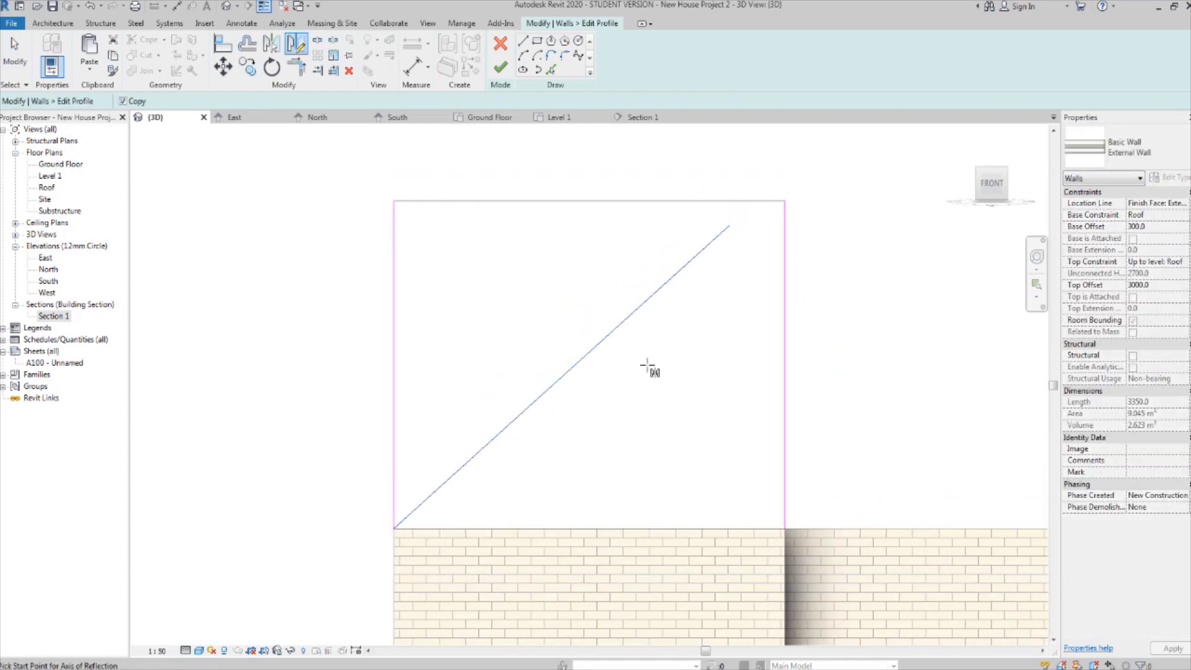
pyautogui.click(589, 528)
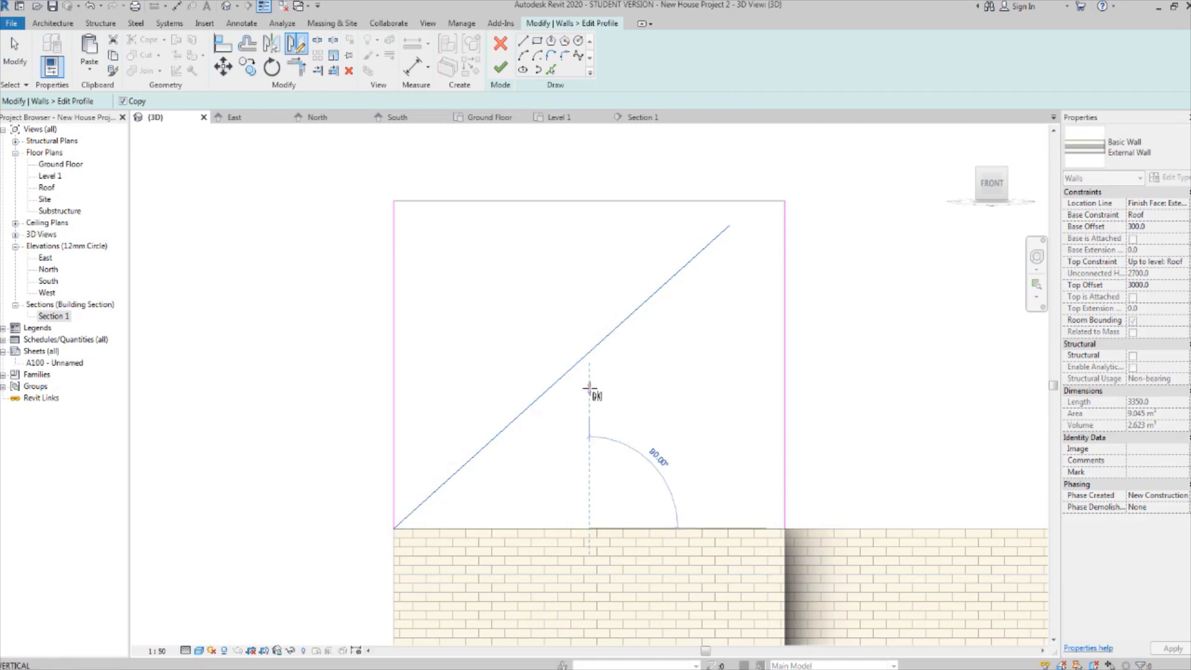
pyautogui.click(590, 388)
pyautogui.click(676, 356)
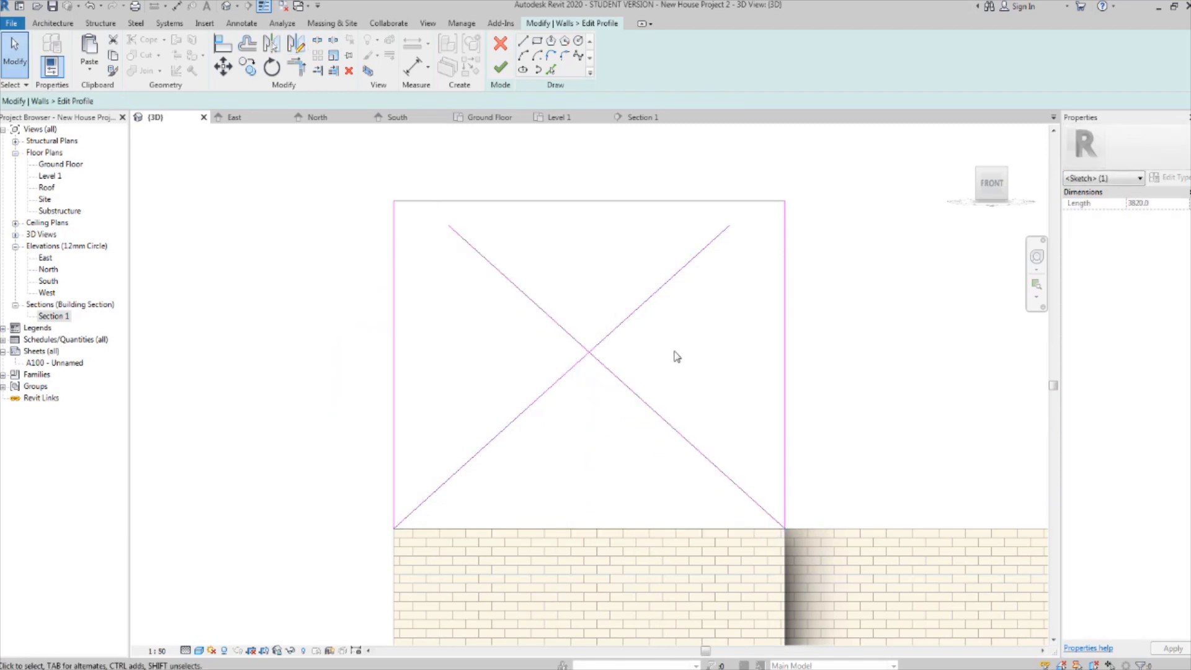
# Trim the two crossing sloped lines to a corner so they meet at the gable apex.
pyautogui.scroll(-1, 676, 356)
pyautogui.moveTo(675, 356); pyautogui.dragTo(663, 374, button='middle')
pyautogui.scroll(2, 571, 385)
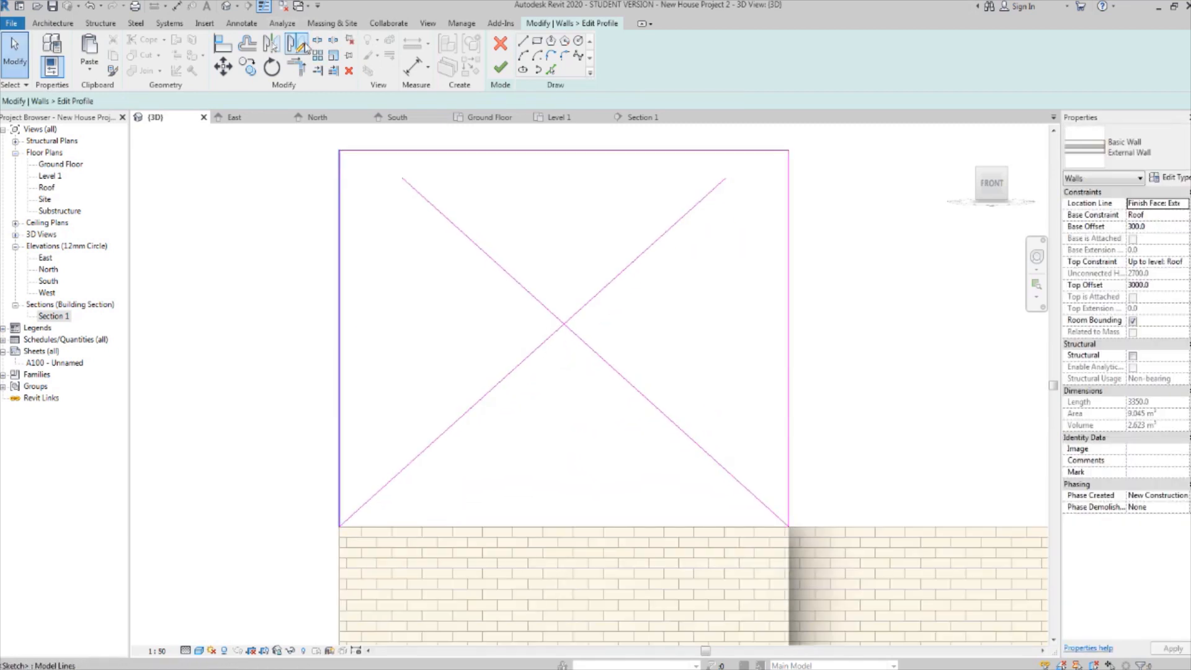
pyautogui.click(304, 76)
pyautogui.click(540, 346)
pyautogui.click(605, 360)
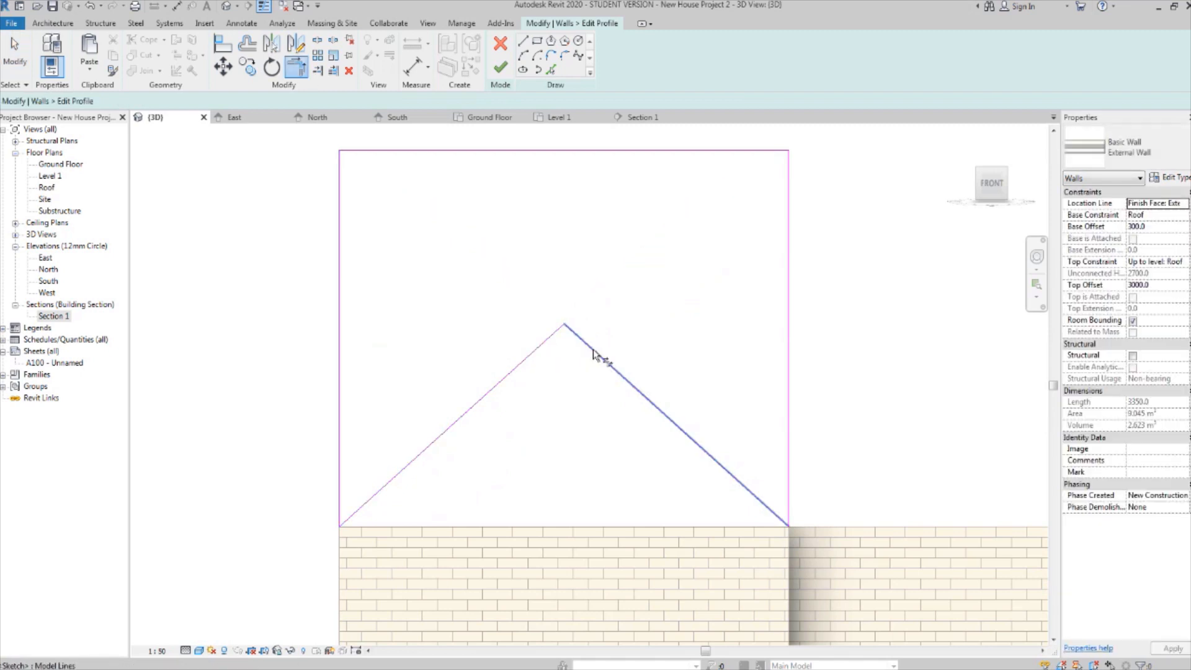
pyautogui.press('Escape')
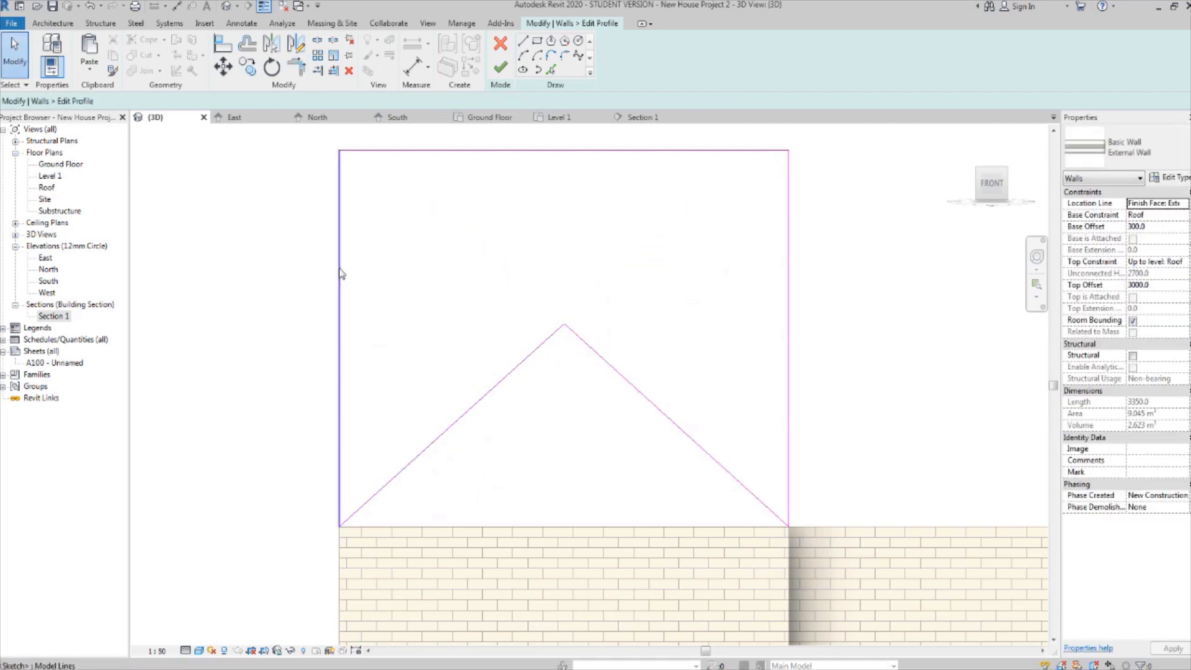
# Delete the left, top and right lines of the original rectangular profile, keeping the triangular gable outline.
pyautogui.click(340, 274)
pyautogui.press('Delete')
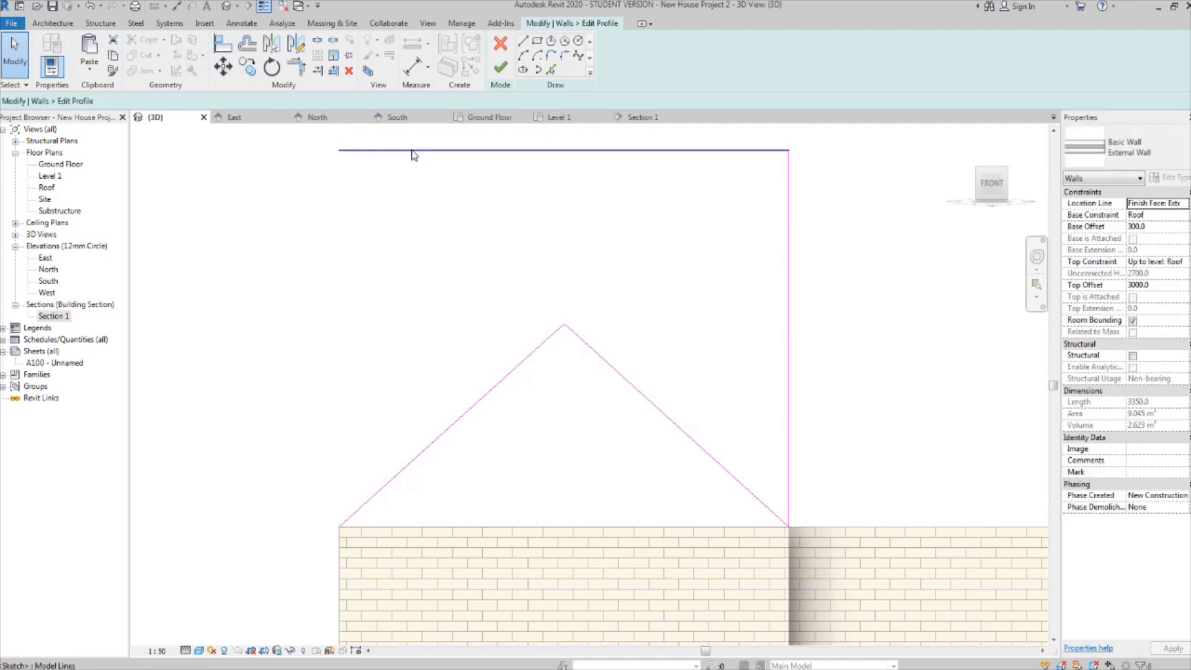
pyautogui.click(412, 150)
pyautogui.press('Delete')
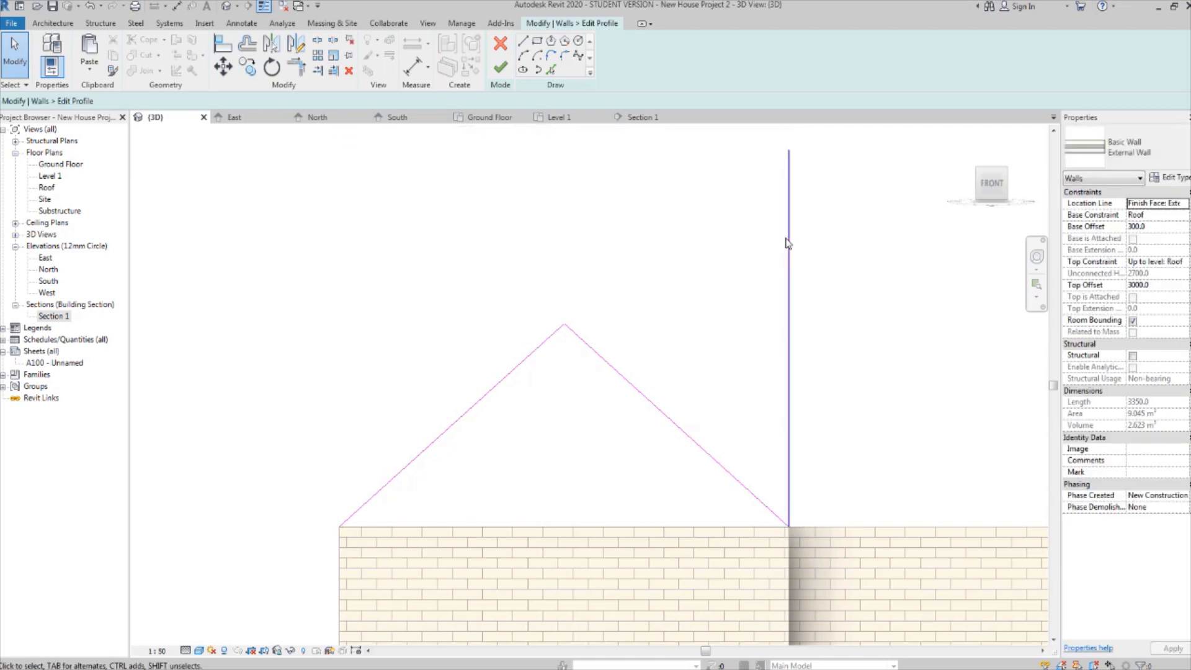
pyautogui.click(788, 243)
pyautogui.press('Delete')
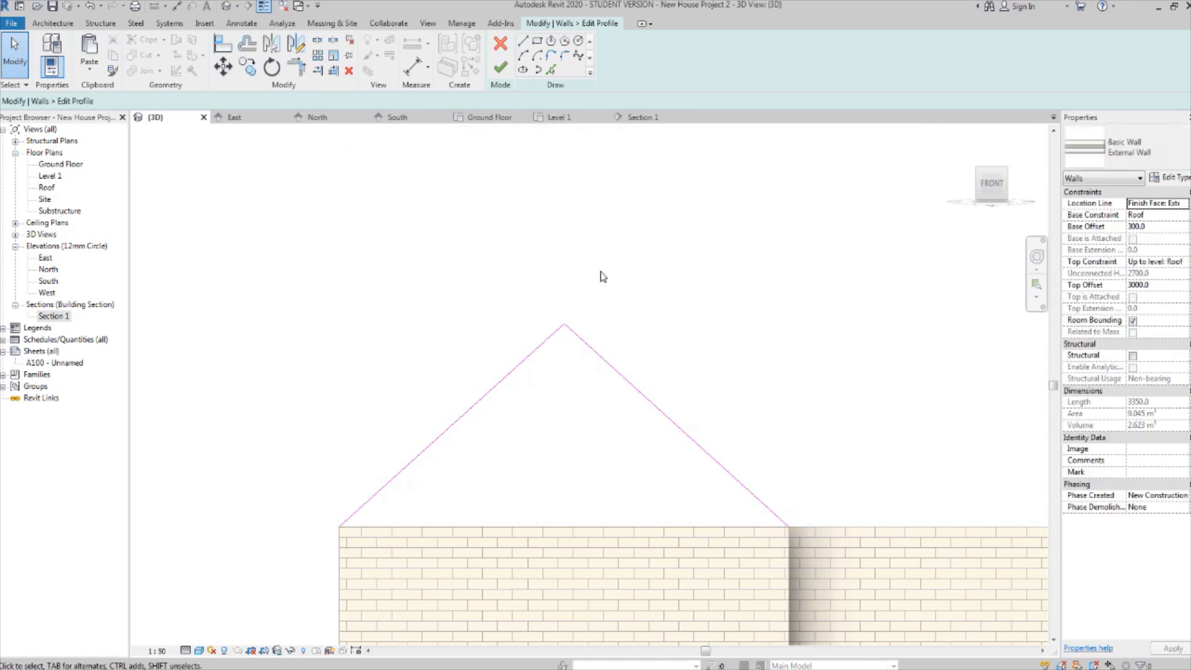
# Finish the left upper wall's profile edit to apply the triangular gable shape and deselect the wall.
pyautogui.click(502, 68)
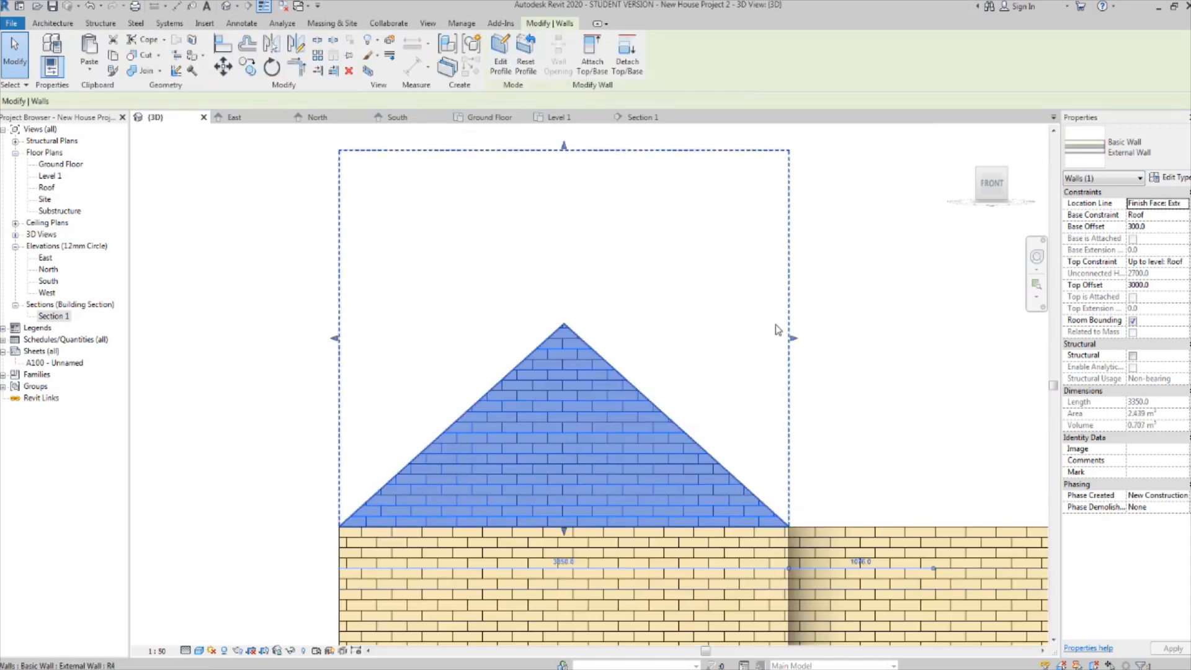
pyautogui.click(861, 319)
# Edit the right upper wall's profile and draw a sloping line about 2740 long at 40° from its lower-left corner.
pyautogui.scroll(-1, 870, 332)
pyautogui.moveTo(870, 334); pyautogui.dragTo(673, 304, button='middle')
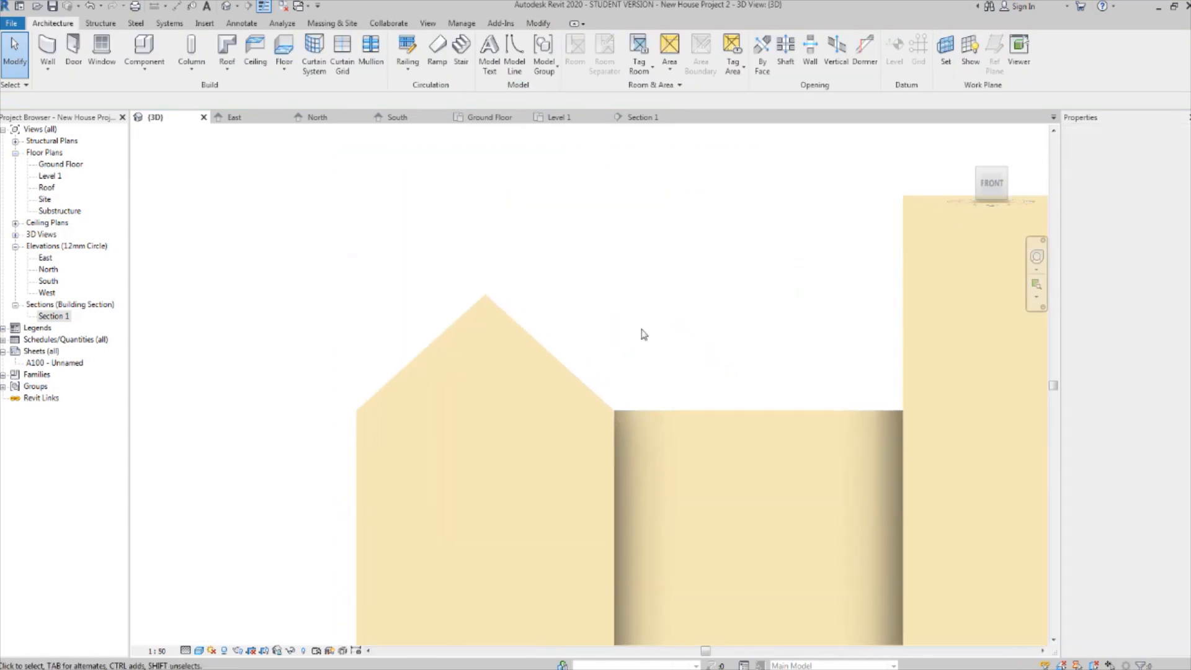
pyautogui.moveTo(920, 326); pyautogui.dragTo(638, 344, button='middle')
pyautogui.click(733, 294)
pyautogui.scroll(2, 731, 381)
pyautogui.moveTo(730, 376); pyautogui.dragTo(644, 441, button='middle')
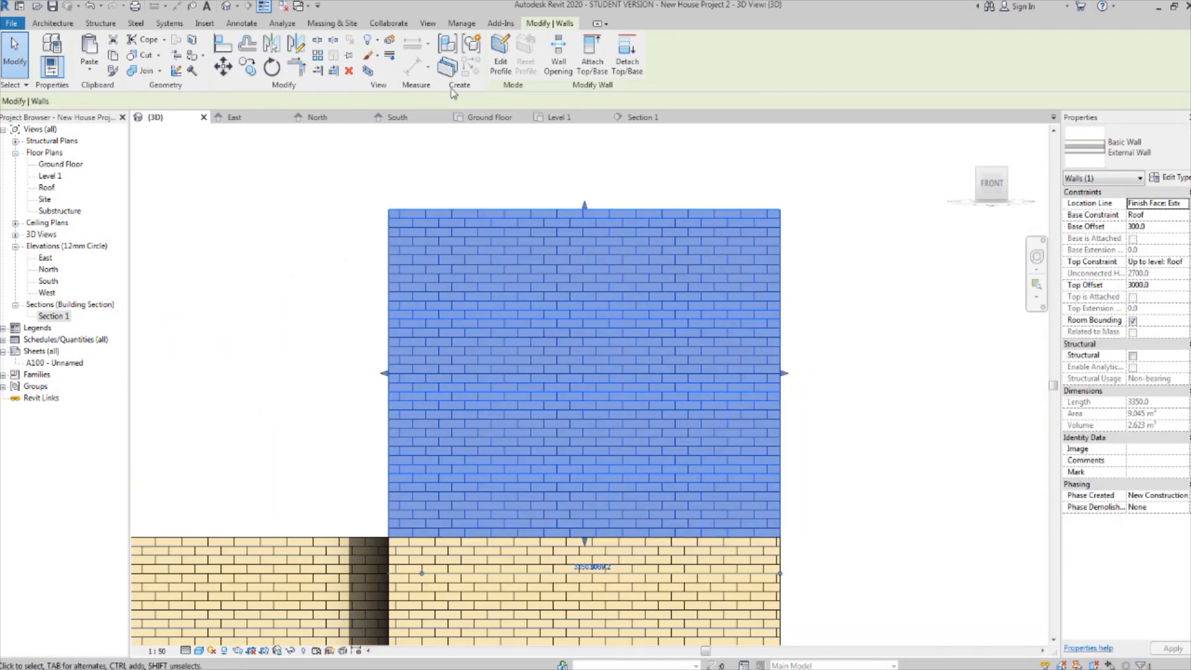
pyautogui.click(501, 55)
pyautogui.click(389, 536)
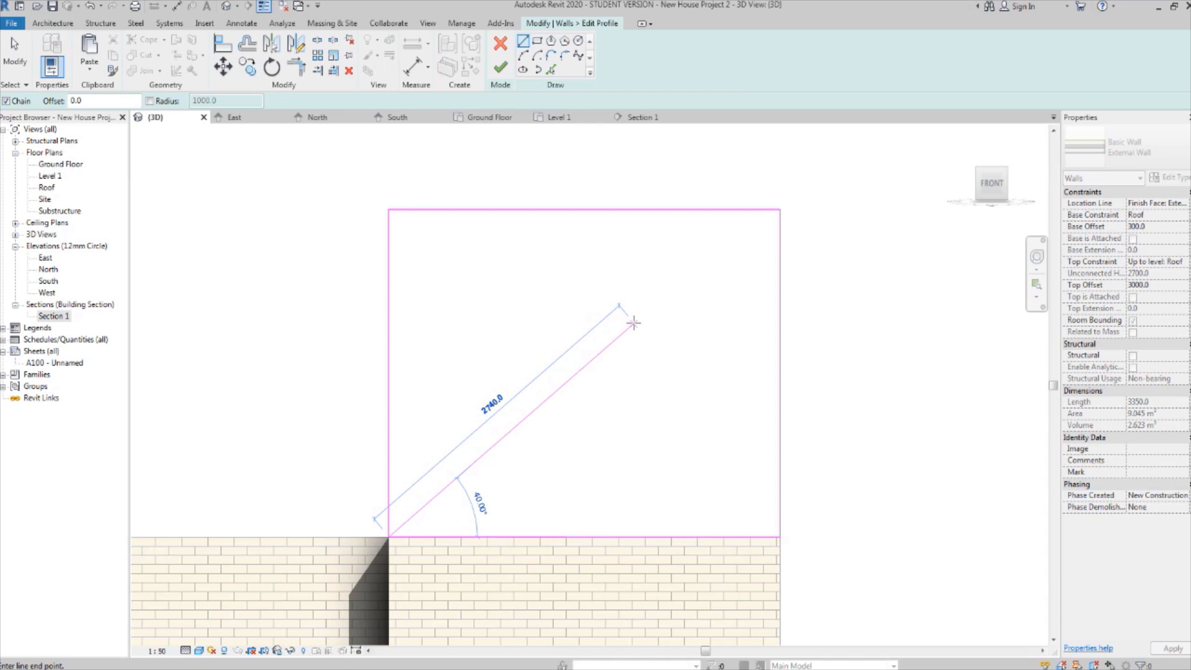
pyautogui.click(634, 322)
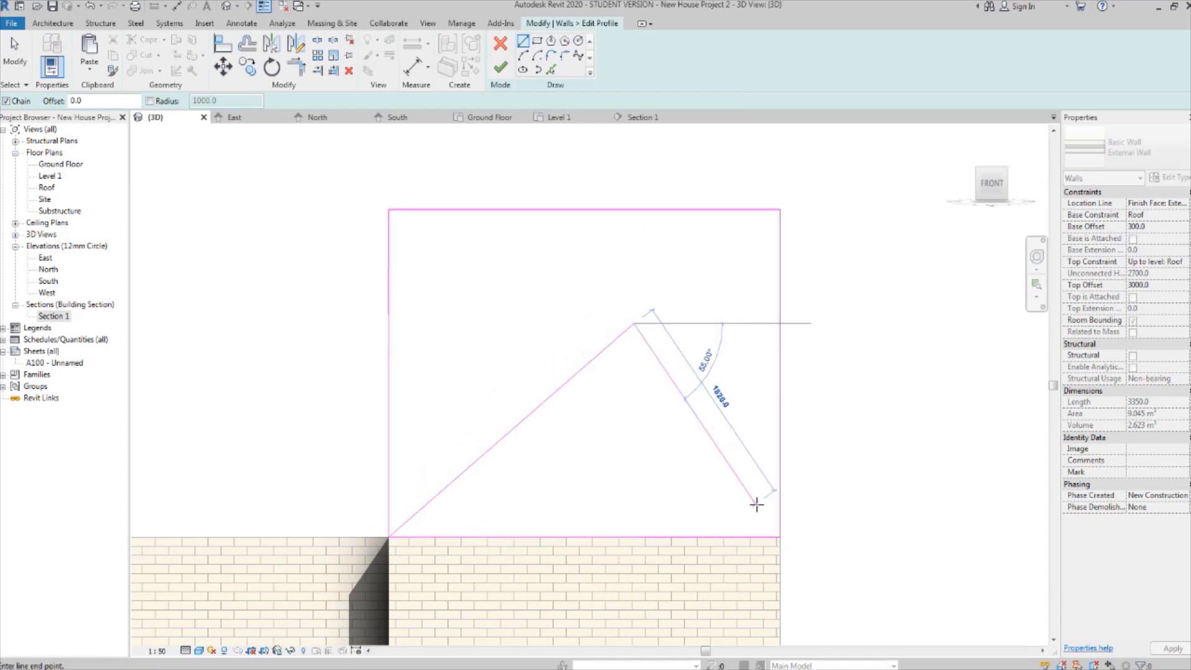
pyautogui.press('Escape')
pyautogui.press('Escape')
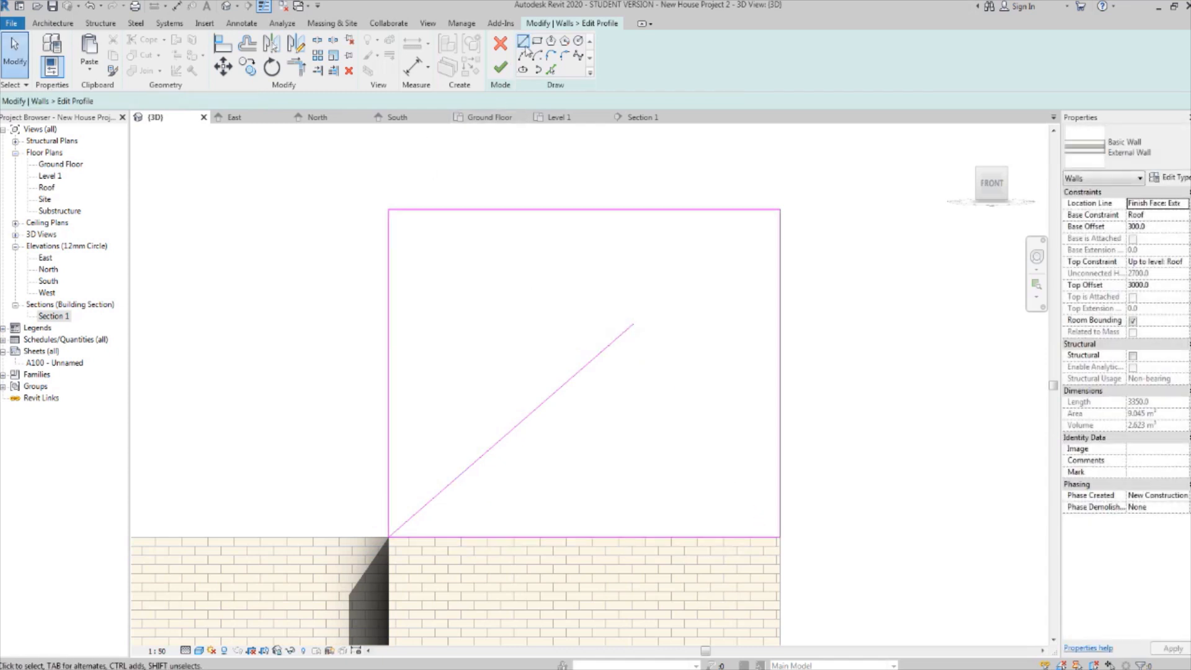
# Draw a second sloping line at about 139° from the right wall profile's lower-right corner, crossing the first sloping line.
pyautogui.press('l')
pyautogui.press('i')
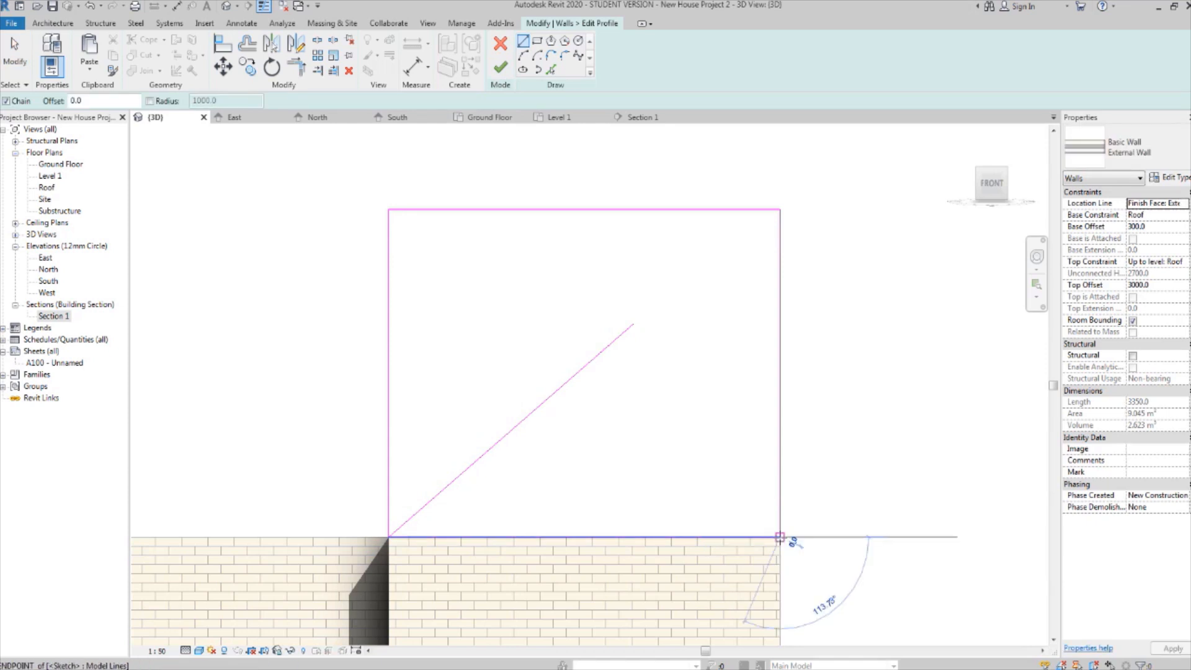
pyautogui.click(779, 537)
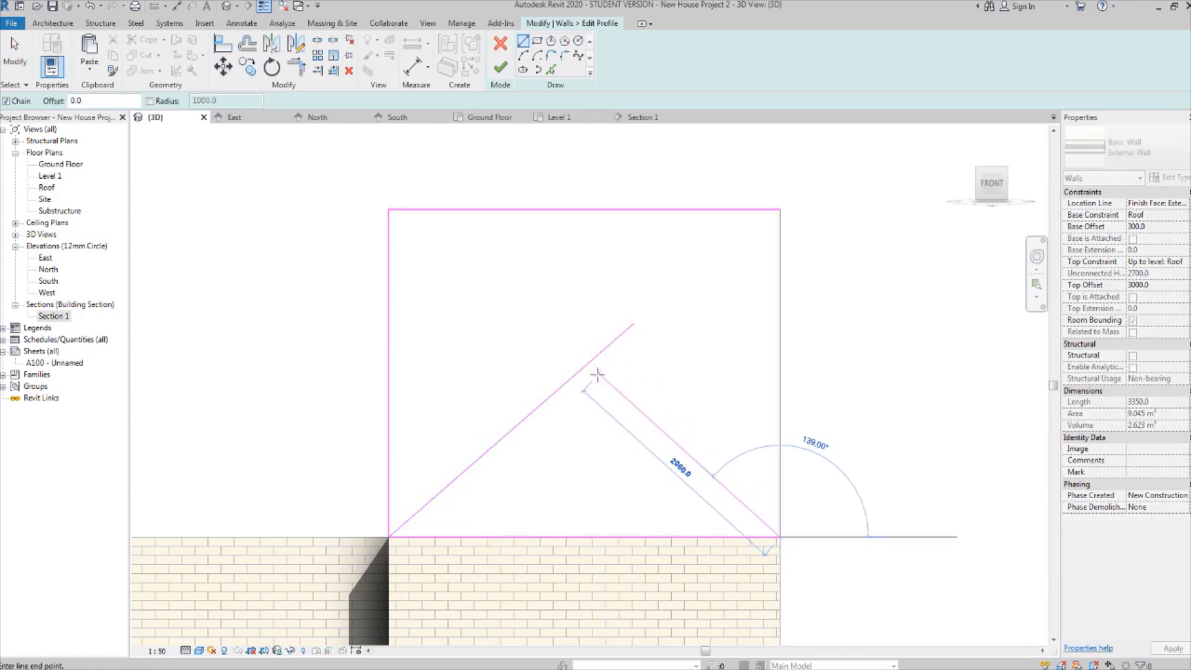
pyautogui.click(570, 356)
pyautogui.press('Escape')
pyautogui.press('Escape')
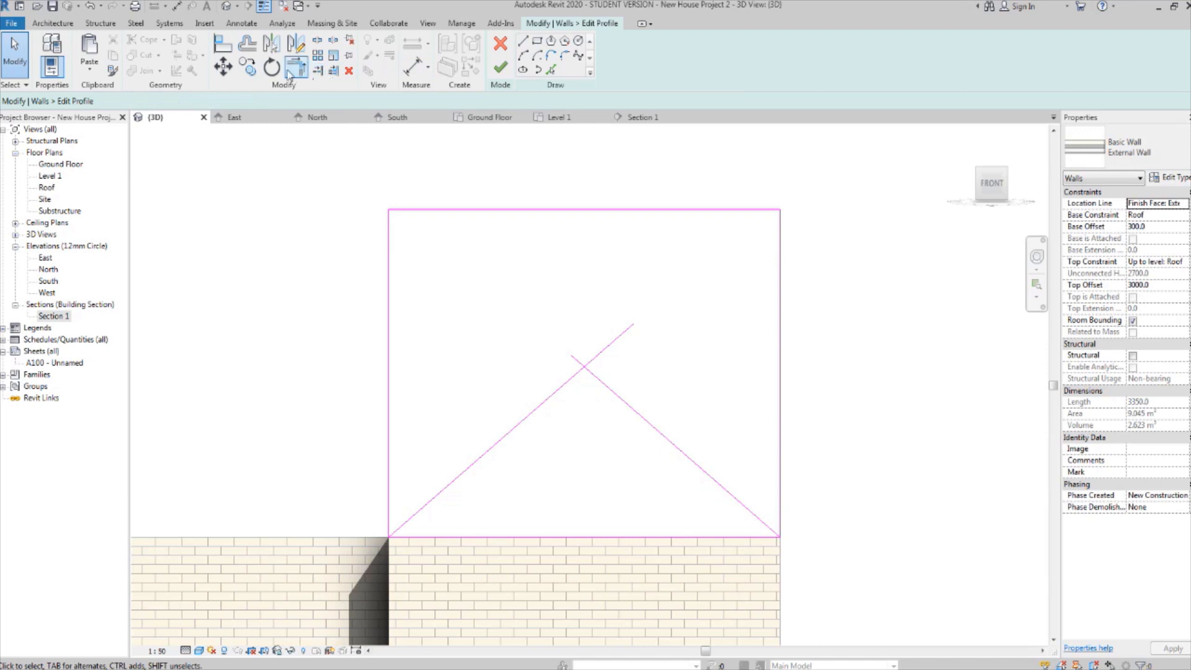
# Trim the right wall's two crossing sloped lines to a corner so they meet at the gable apex.
pyautogui.press('t')
pyautogui.press('r')
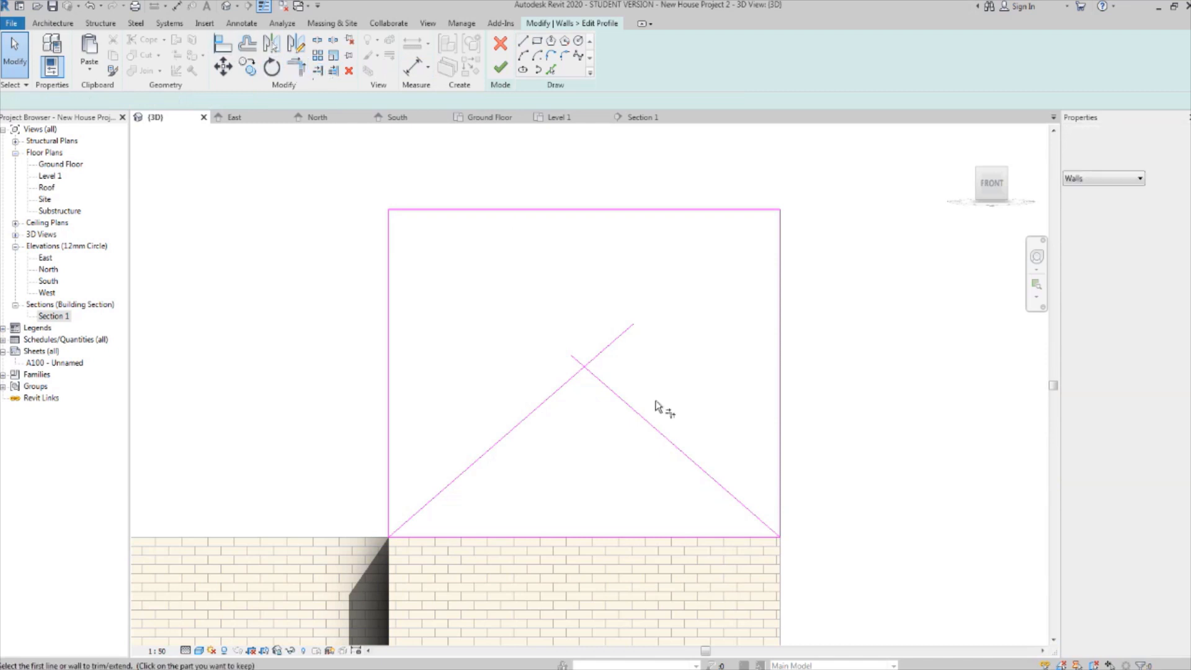
pyautogui.click(558, 389)
pyautogui.click(609, 388)
# Delete the left, top and right lines of the right wall's rectangular profile and finish the profile edit.
pyautogui.moveTo(435, 328); pyautogui.dragTo(447, 310, button='middle')
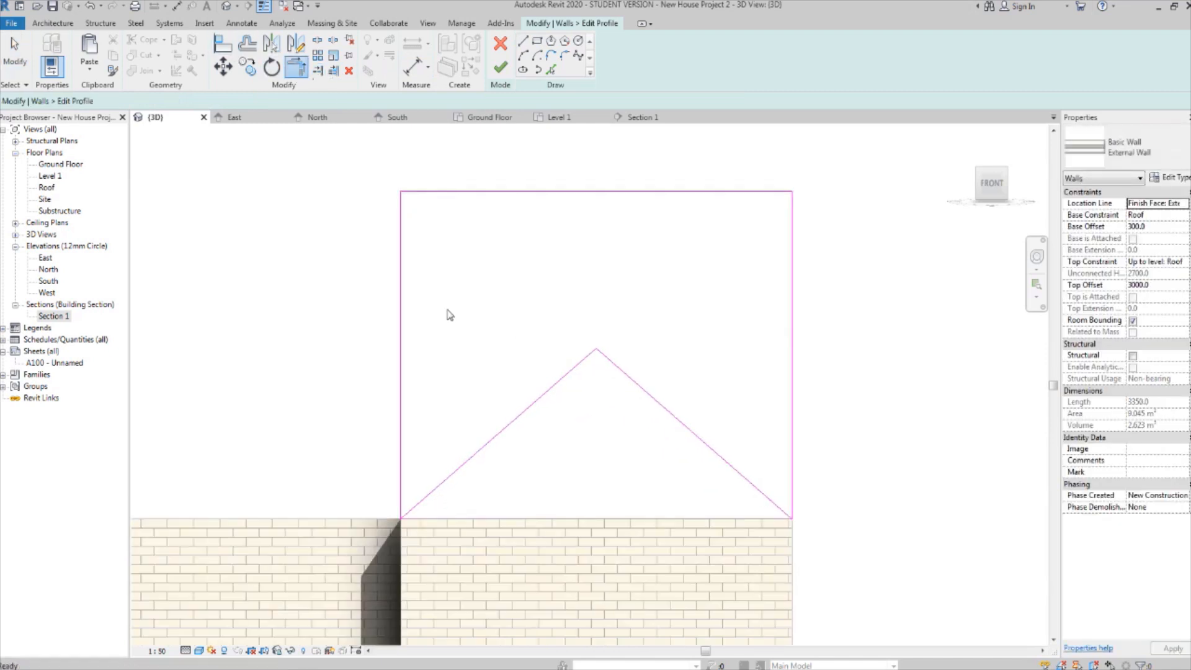
pyautogui.click(400, 291)
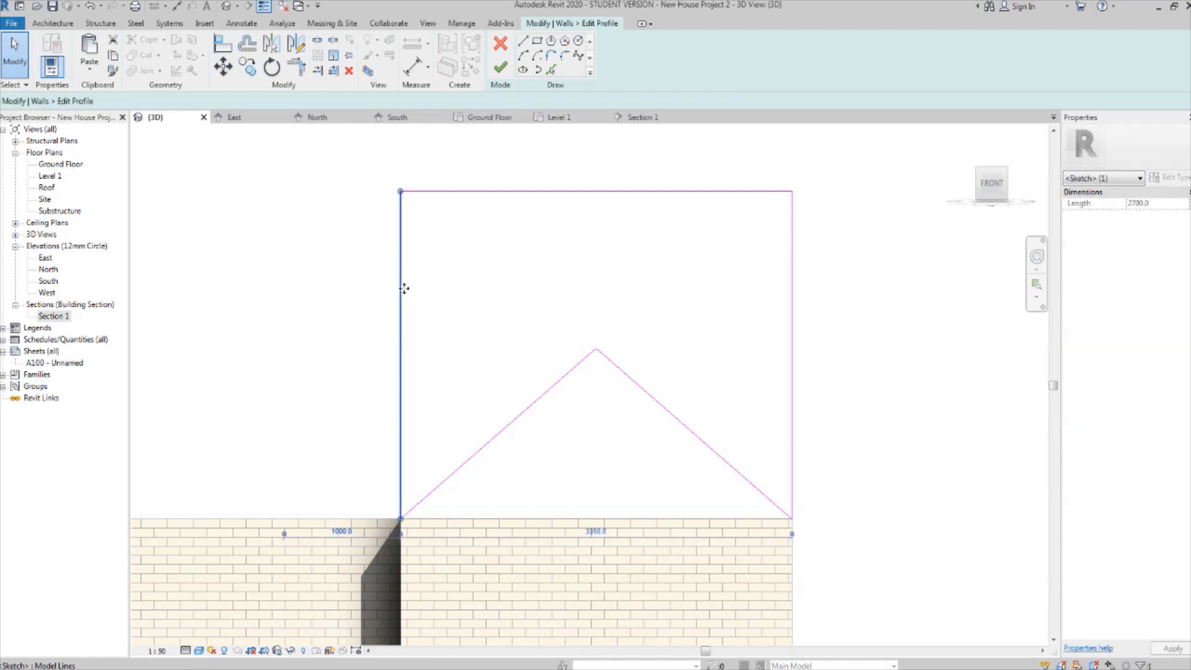
pyautogui.press('Delete')
pyautogui.click(587, 191)
pyautogui.press('Delete')
pyautogui.click(793, 288)
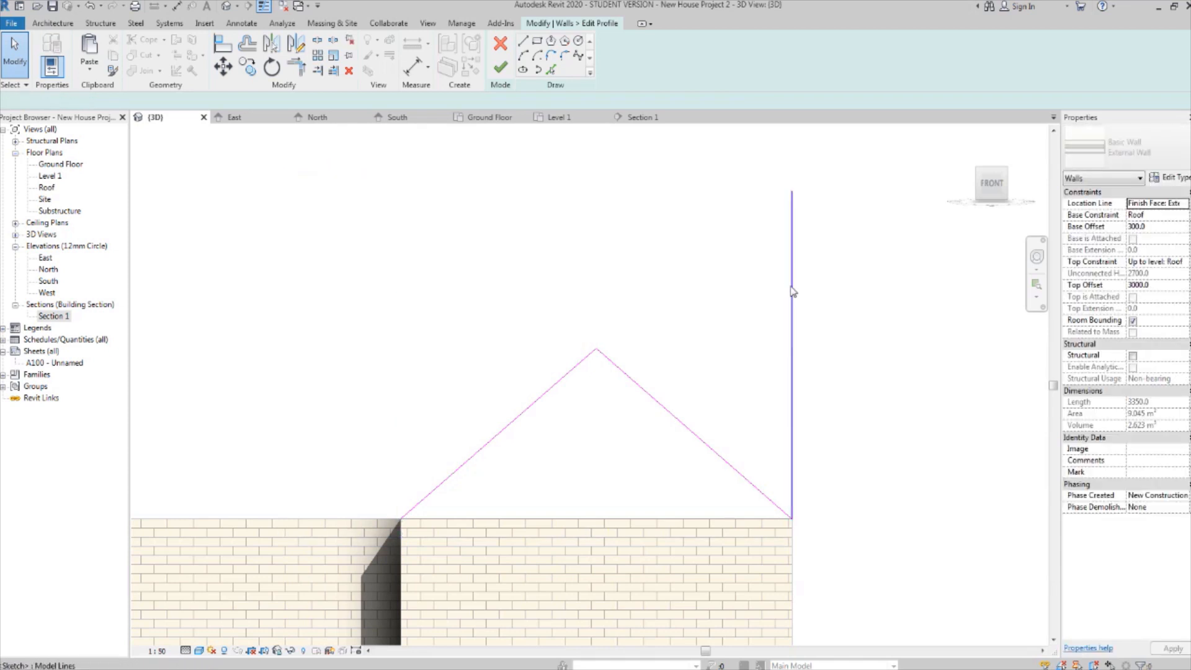
pyautogui.press('Delete')
pyautogui.scroll(-1, 791, 292)
pyautogui.scroll(-2, 791, 293)
pyautogui.click(500, 67)
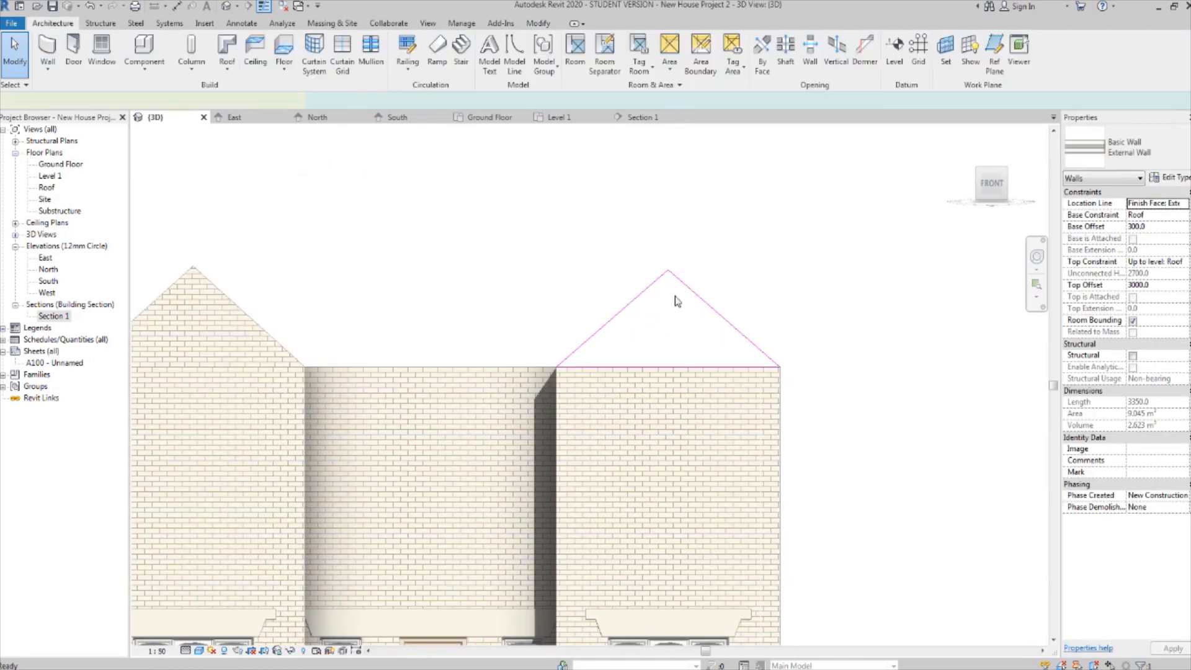
pyautogui.click(518, 287)
# Examine both front gables and the open roof level of the house from the front and from an angled 3D view.
pyautogui.scroll(-2, 504, 292)
pyautogui.moveTo(504, 292); pyautogui.dragTo(566, 278, button='middle')
pyautogui.scroll(1, 516, 369)
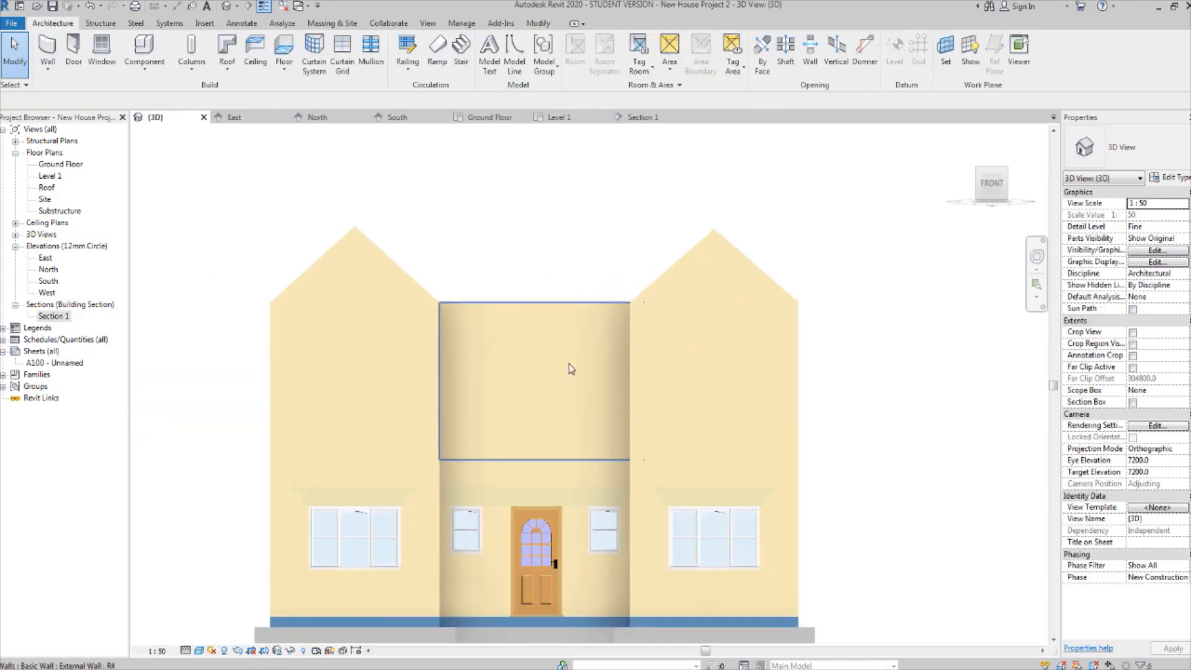
pyautogui.moveTo(568, 363); pyautogui.dragTo(602, 305, button='middle')
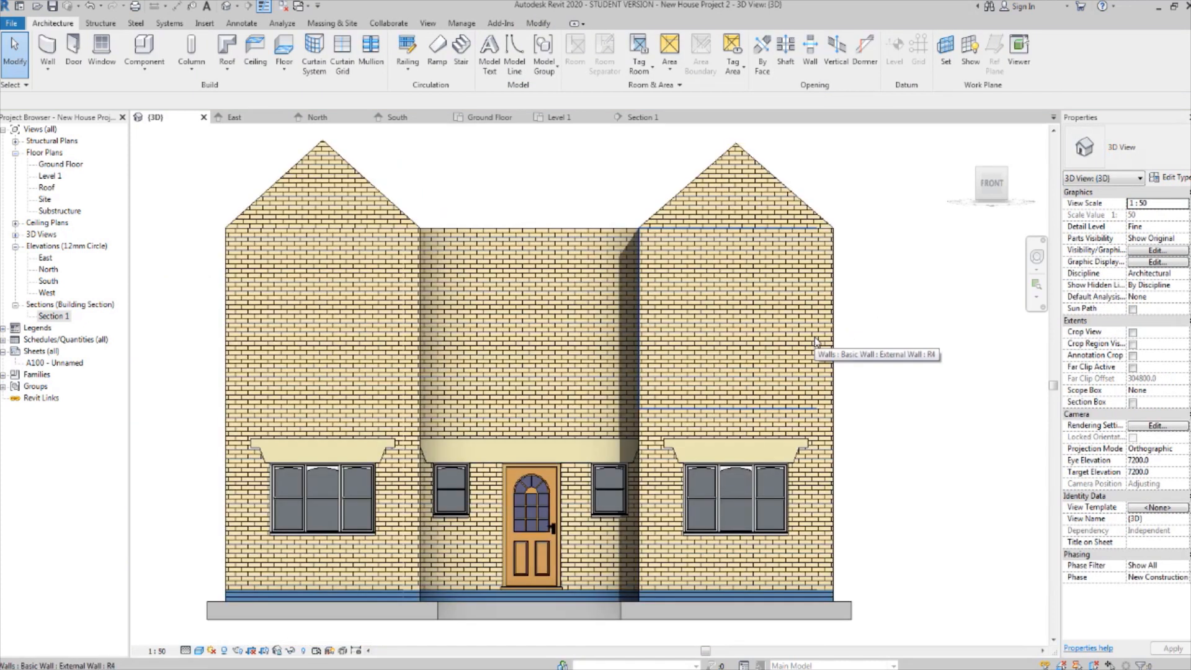
pyautogui.moveTo(828, 338); pyautogui.dragTo(872, 332, button='middle')
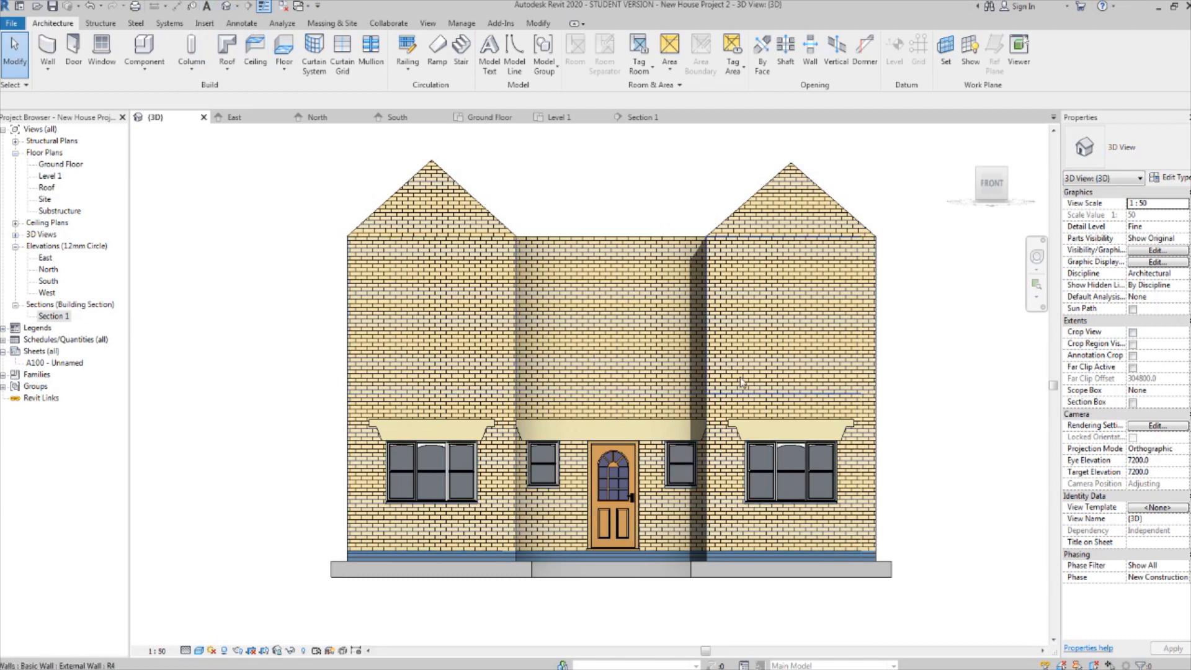
pyautogui.keyDown('shift'); pyautogui.moveTo(742, 383); pyautogui.dragTo(680, 413, button='middle'); pyautogui.keyUp('shift')
pyautogui.moveTo(602, 345); pyautogui.dragTo(536, 389, button='middle')
pyautogui.scroll(2, 654, 394)
pyautogui.scroll(1, 539, 379)
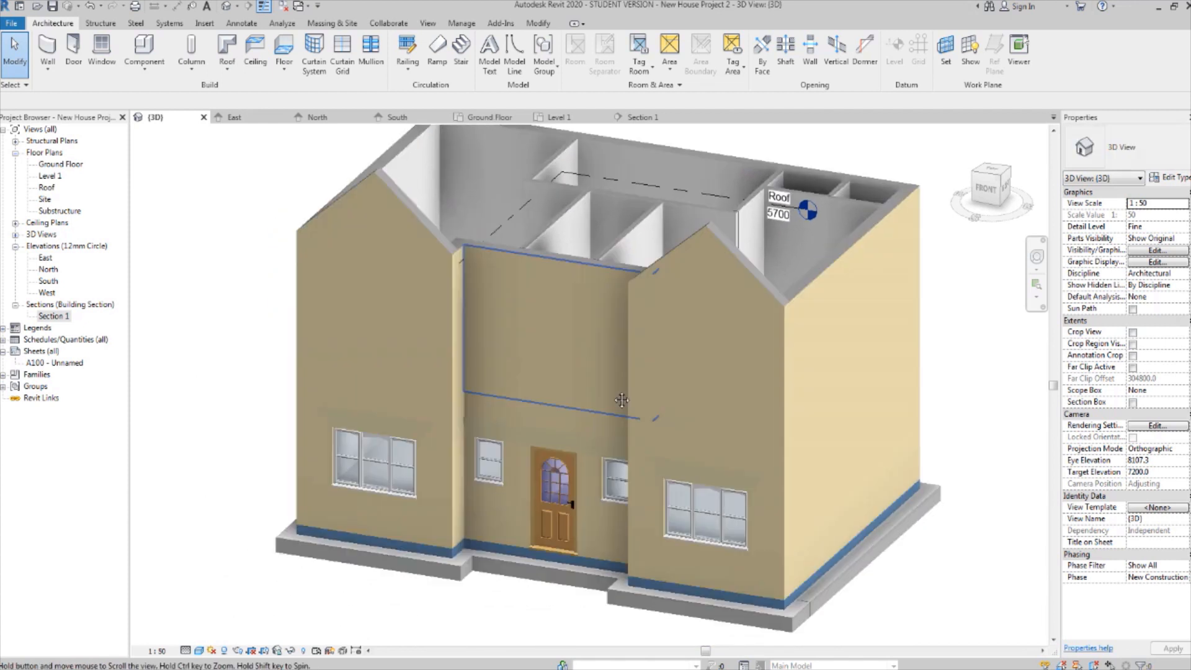
pyautogui.moveTo(543, 455); pyautogui.dragTo(707, 408, button='middle')
pyautogui.moveTo(814, 336); pyautogui.dragTo(633, 323, button='middle')
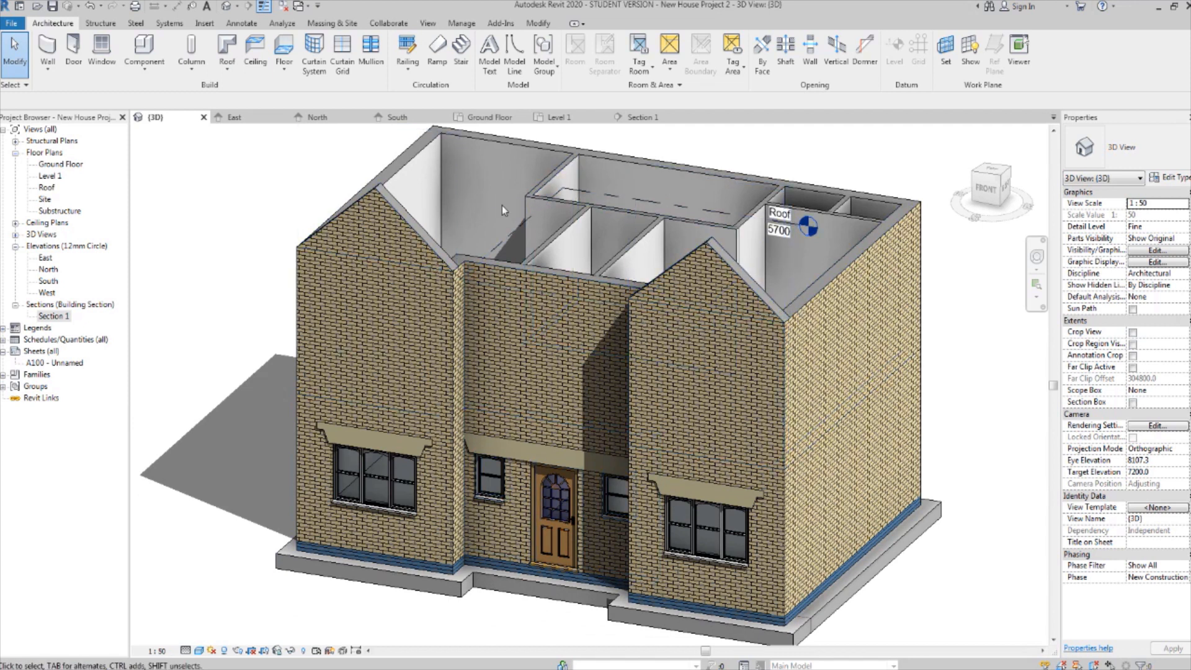
pyautogui.moveTo(608, 212); pyautogui.dragTo(590, 251, button='middle')
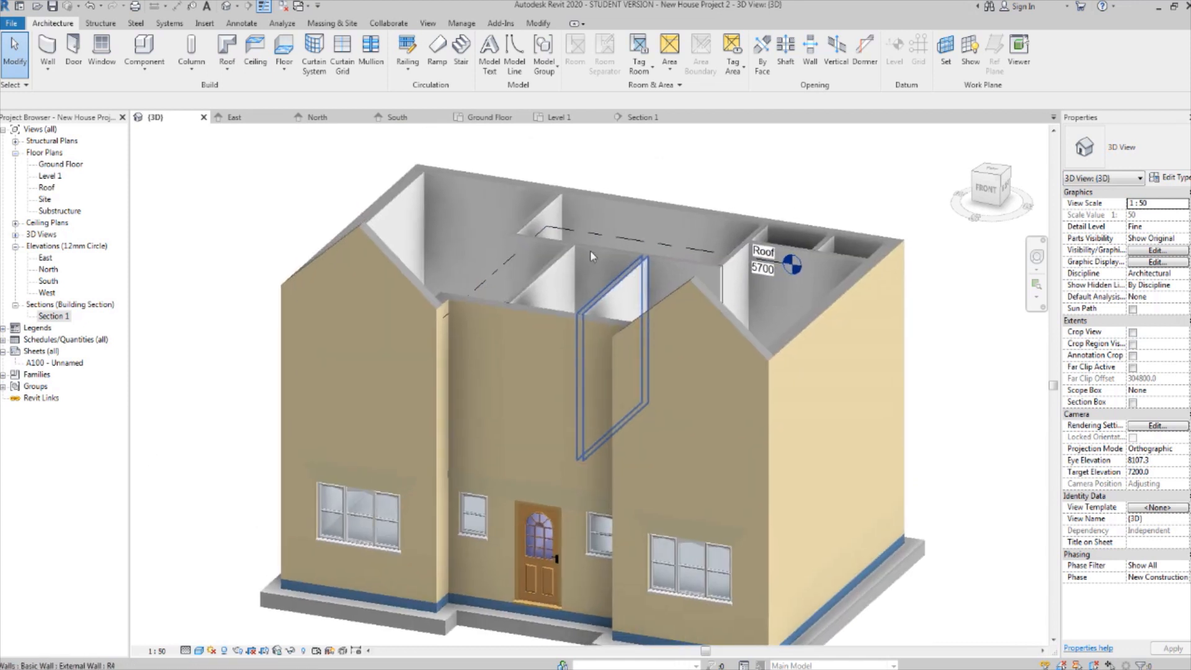
pyautogui.moveTo(707, 326); pyautogui.dragTo(690, 340, button='middle')
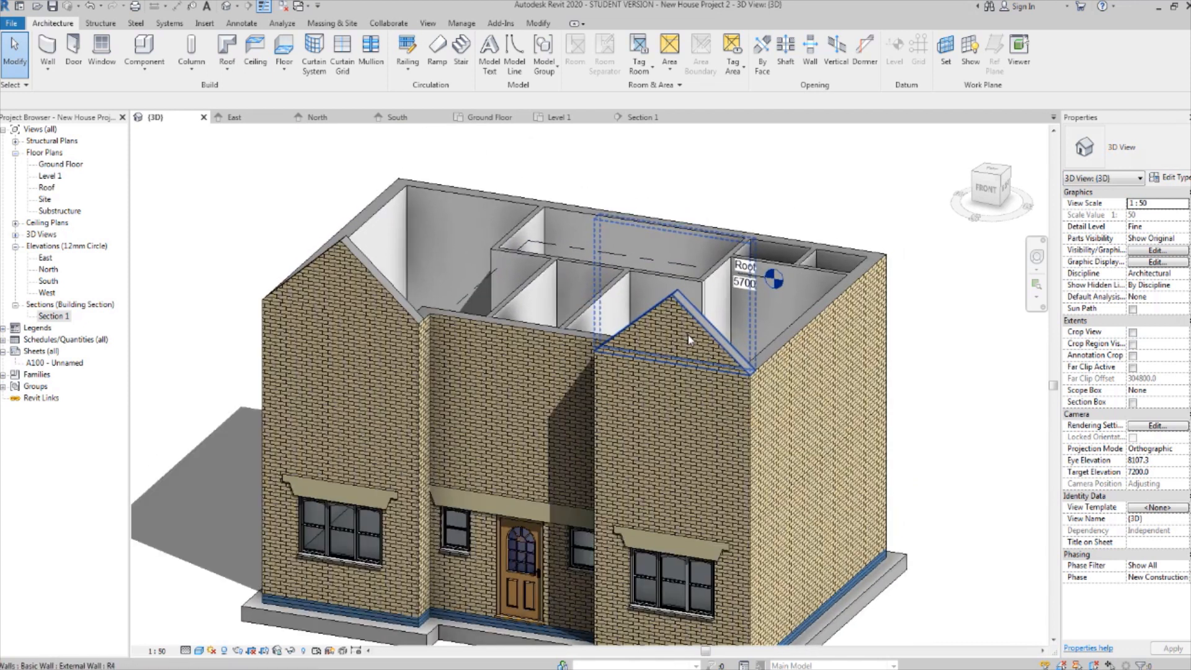